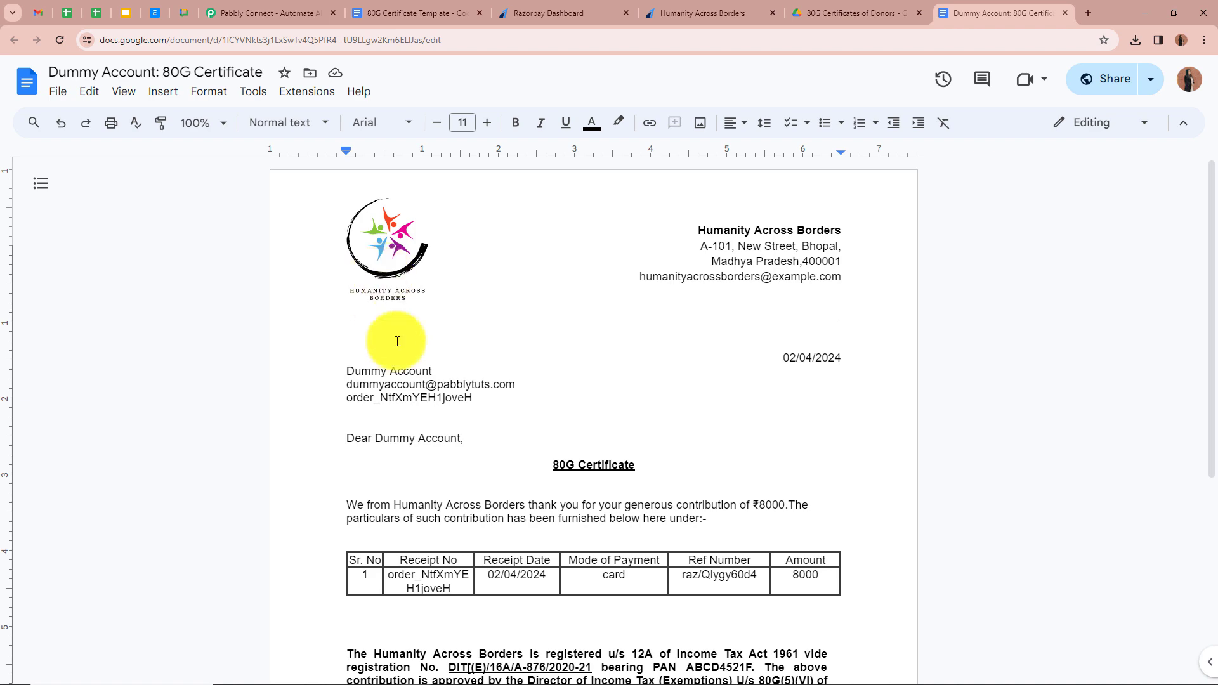
- View the 80G Certificate Template's placeholder fields, then move to the Gmail certificate email
{"action": "scroll", "coordinate": [460, 437], "scroll_direction": "down", "scroll_amount": 5}
{"action": "scroll", "coordinate": [459, 438], "scroll_direction": "up", "scroll_amount": 5}
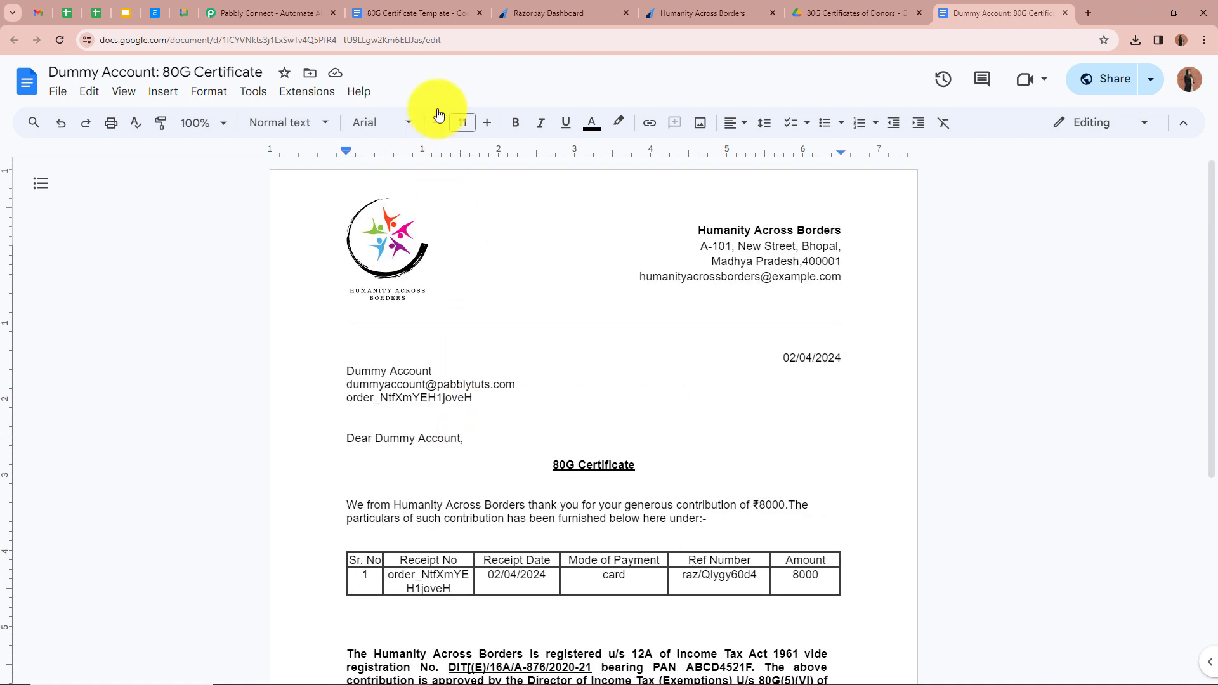
{"action": "left_click", "coordinate": [436, 16]}
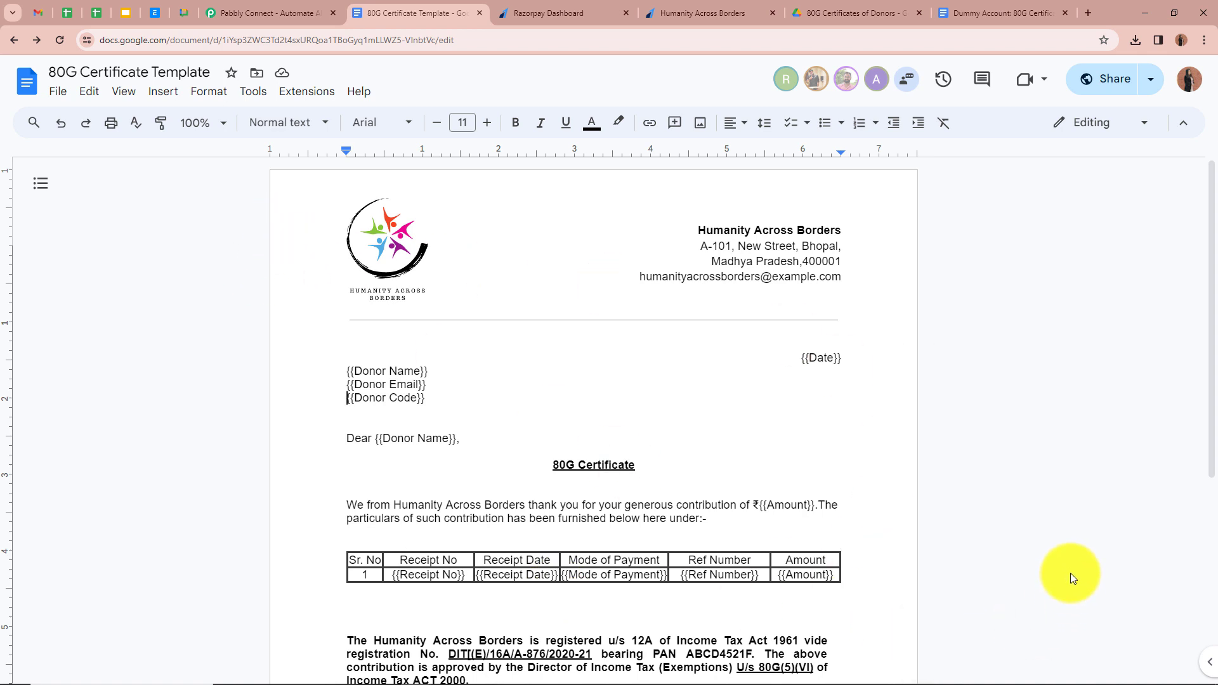
{"action": "key", "text": "alt+Tab"}
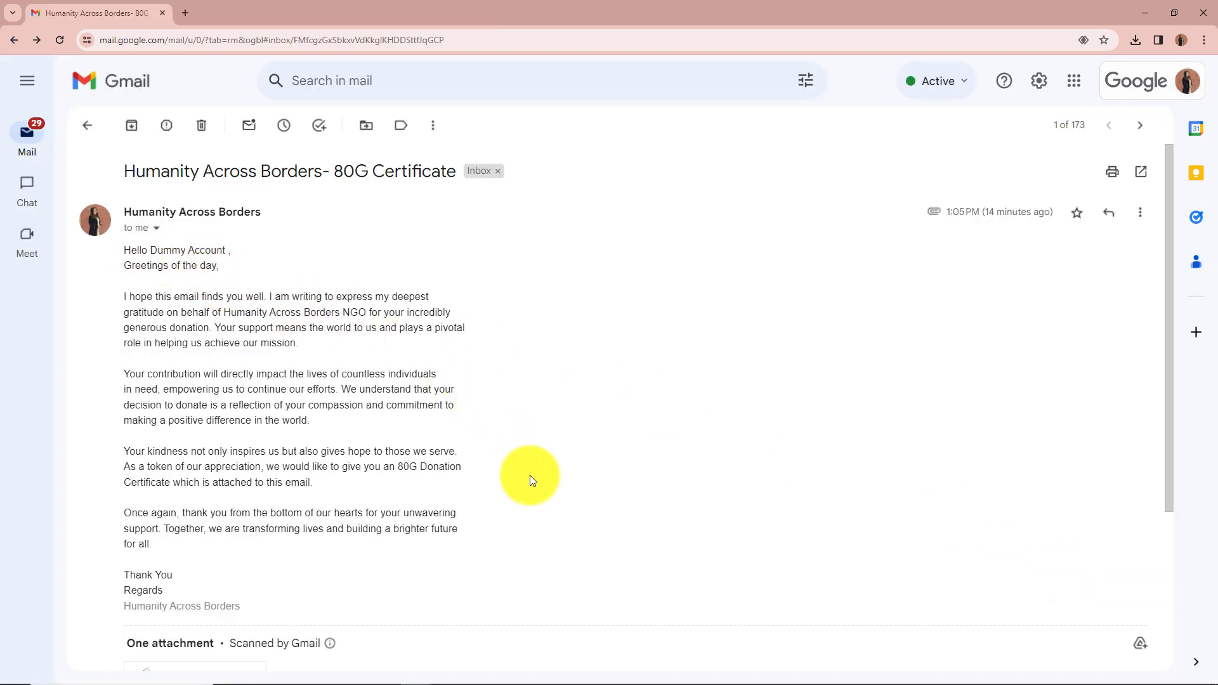
- Preview the attached Dummy Account: 80G Certificate PDF, then go to the Pabbly Connect site
{"action": "scroll", "coordinate": [541, 469], "scroll_direction": "down", "scroll_amount": 3}
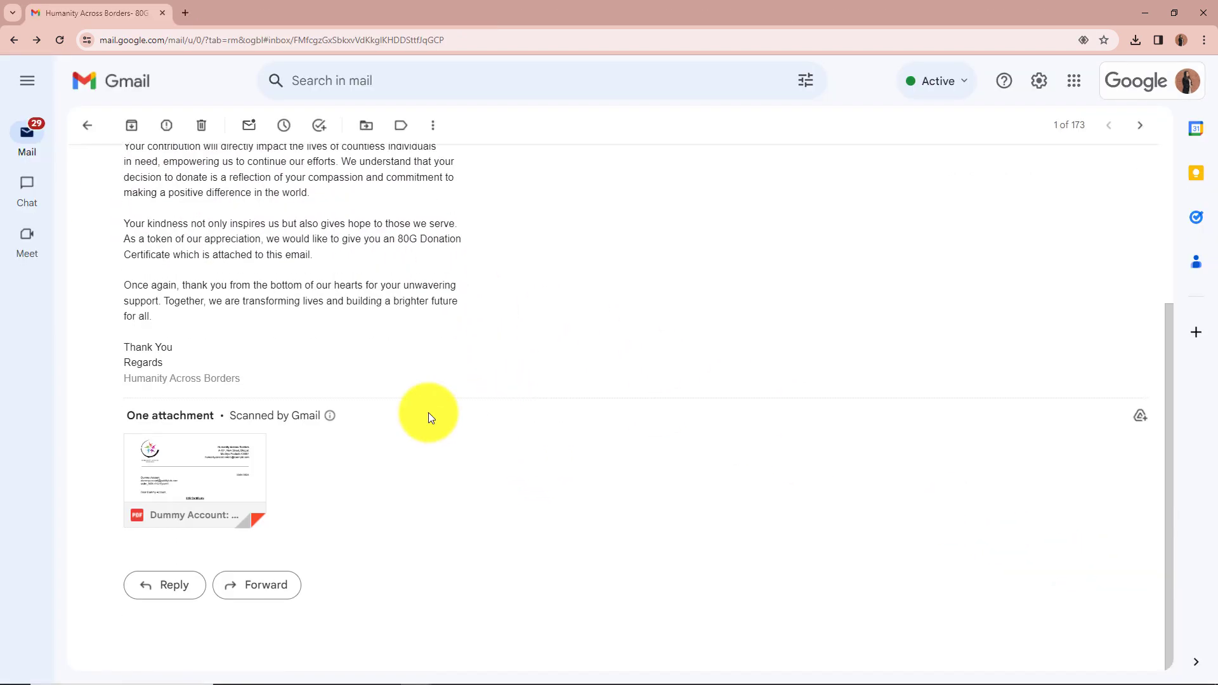
{"action": "left_click", "coordinate": [230, 489]}
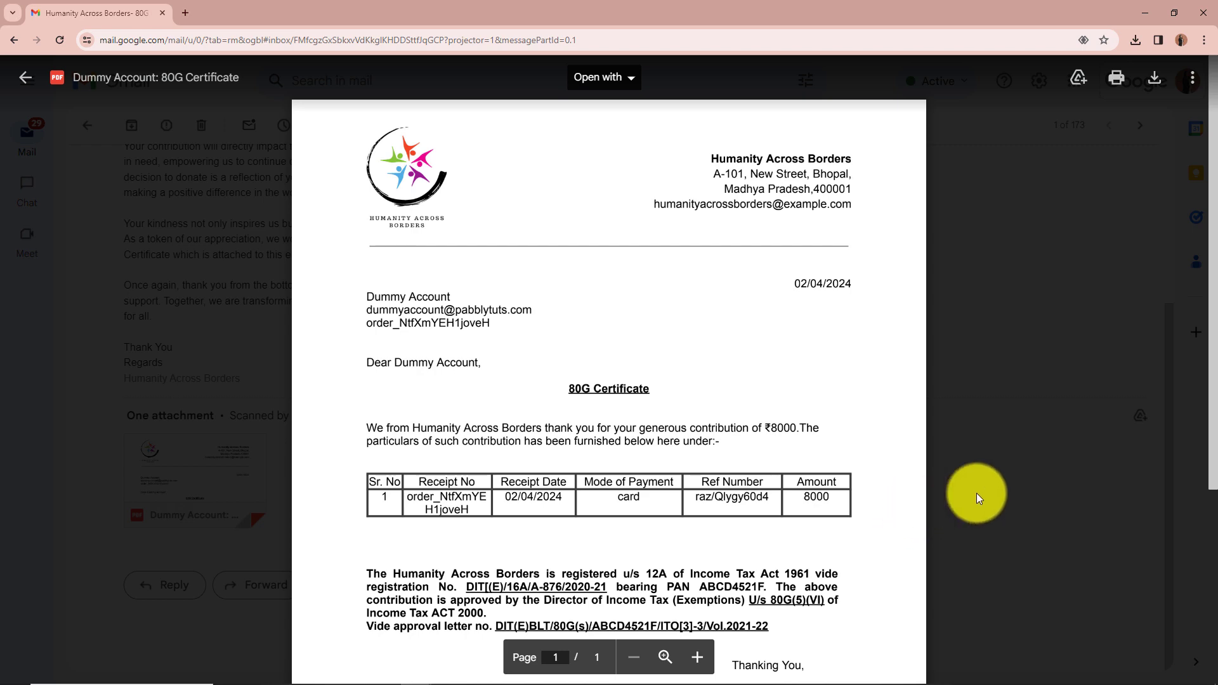
{"action": "scroll", "coordinate": [977, 489], "scroll_direction": "down", "scroll_amount": 3}
{"action": "scroll", "coordinate": [977, 487], "scroll_direction": "up", "scroll_amount": 3}
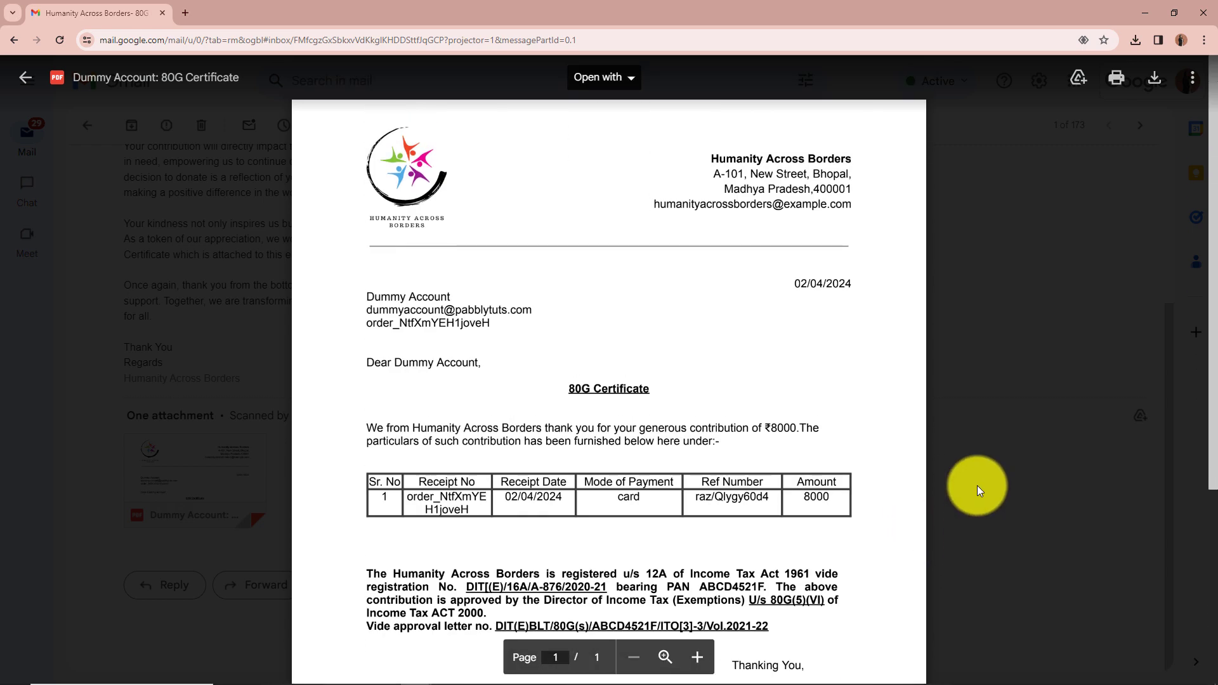
{"action": "key", "text": "alt+Tab"}
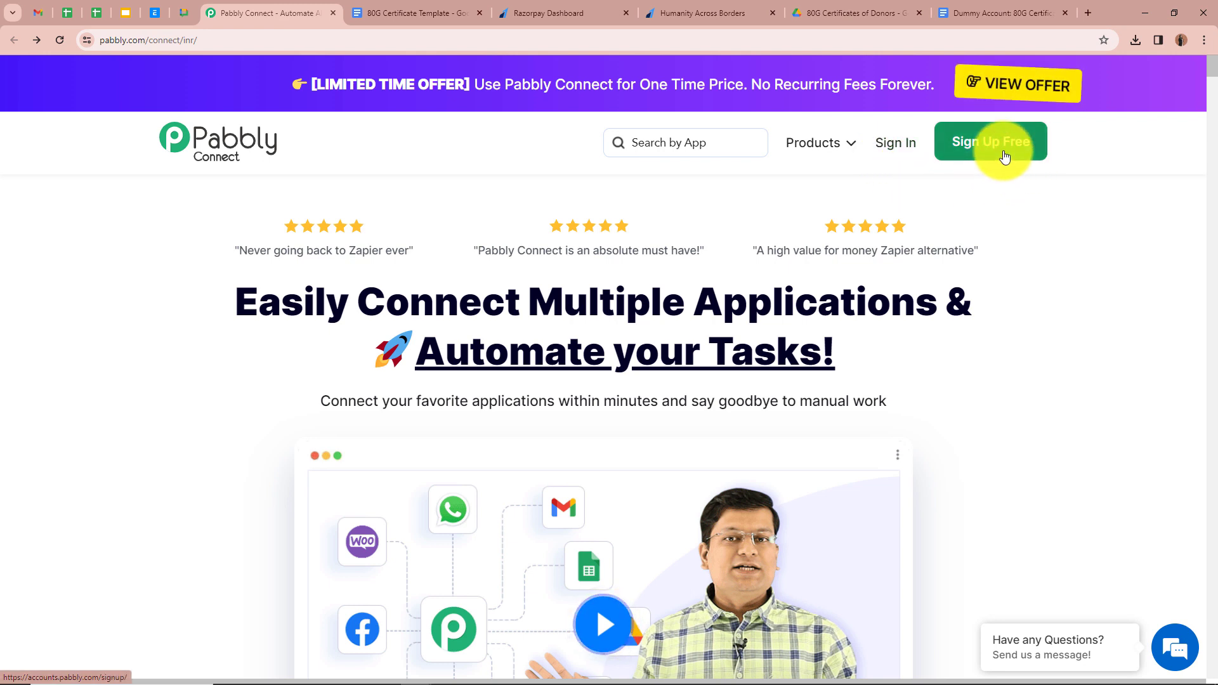
- Sign in to Pabbly and open the Pabbly Connect app from All Pabbly Apps
{"action": "left_click", "coordinate": [892, 145]}
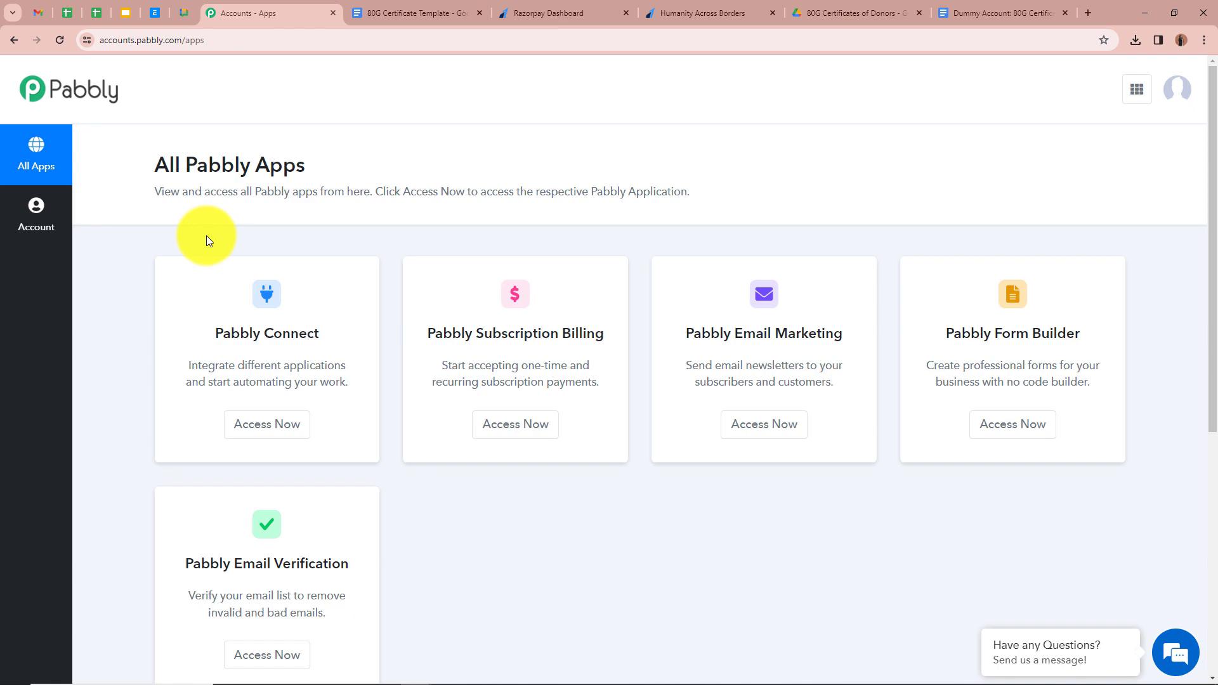
{"action": "left_click", "coordinate": [287, 429]}
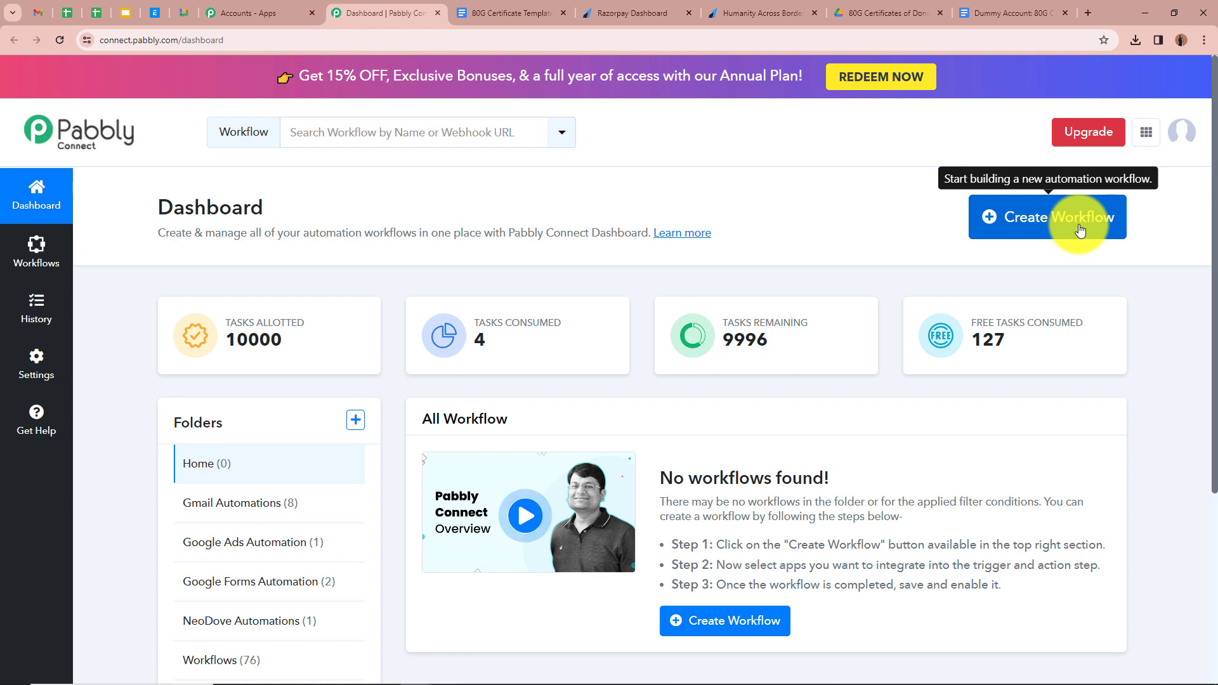
- Create the workflow 'Send 80G Certificate via Email for NGO Donations…' in the Gmail Automations folder
{"action": "left_click", "coordinate": [1081, 229]}
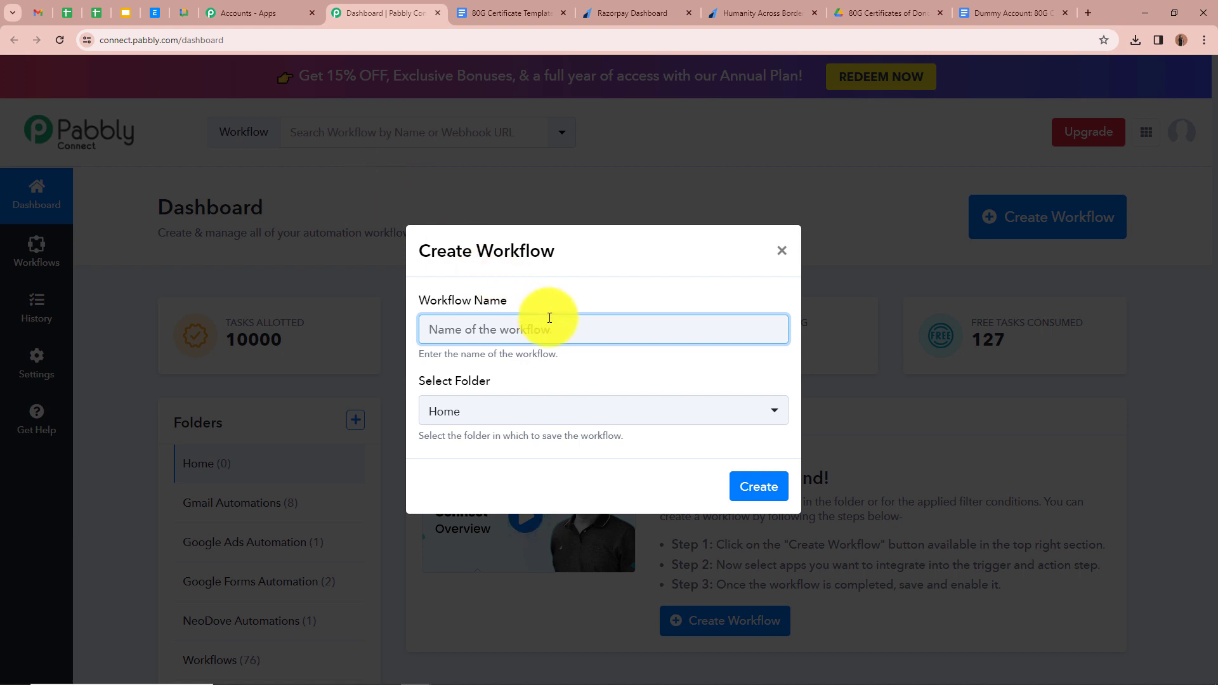
{"action": "type", "text": "Create NeoDove Lead from Google Ads | Google Ads to NeoDove"}
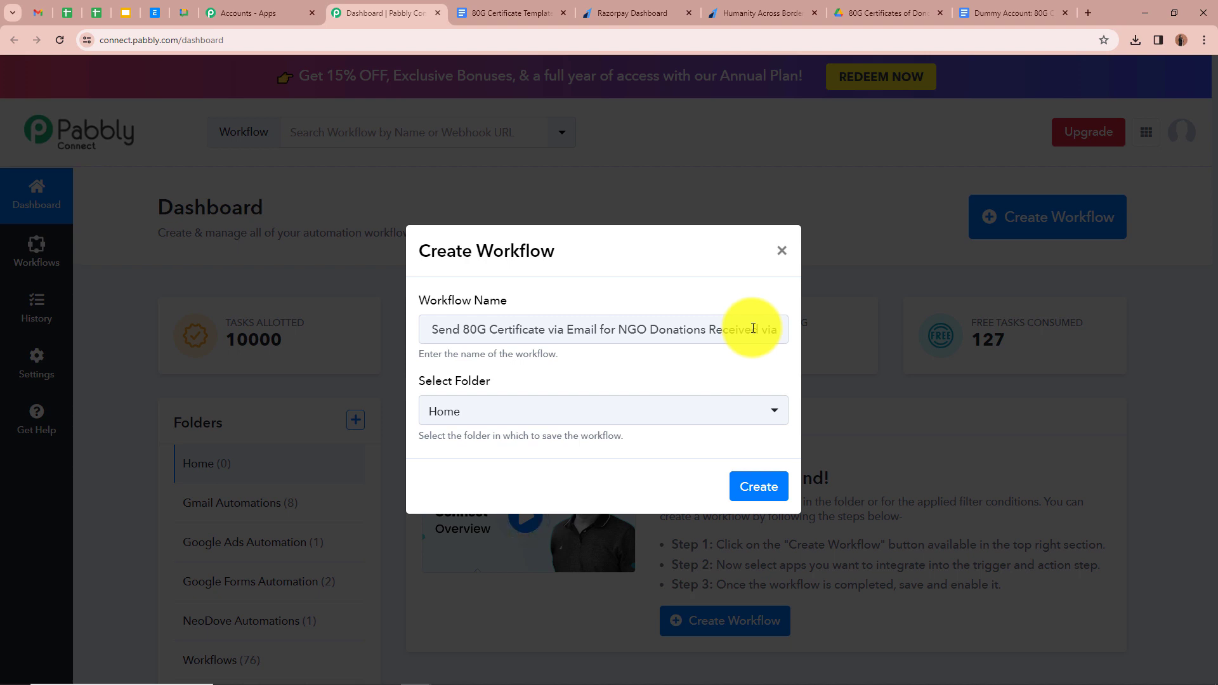
{"action": "left_click", "coordinate": [775, 413]}
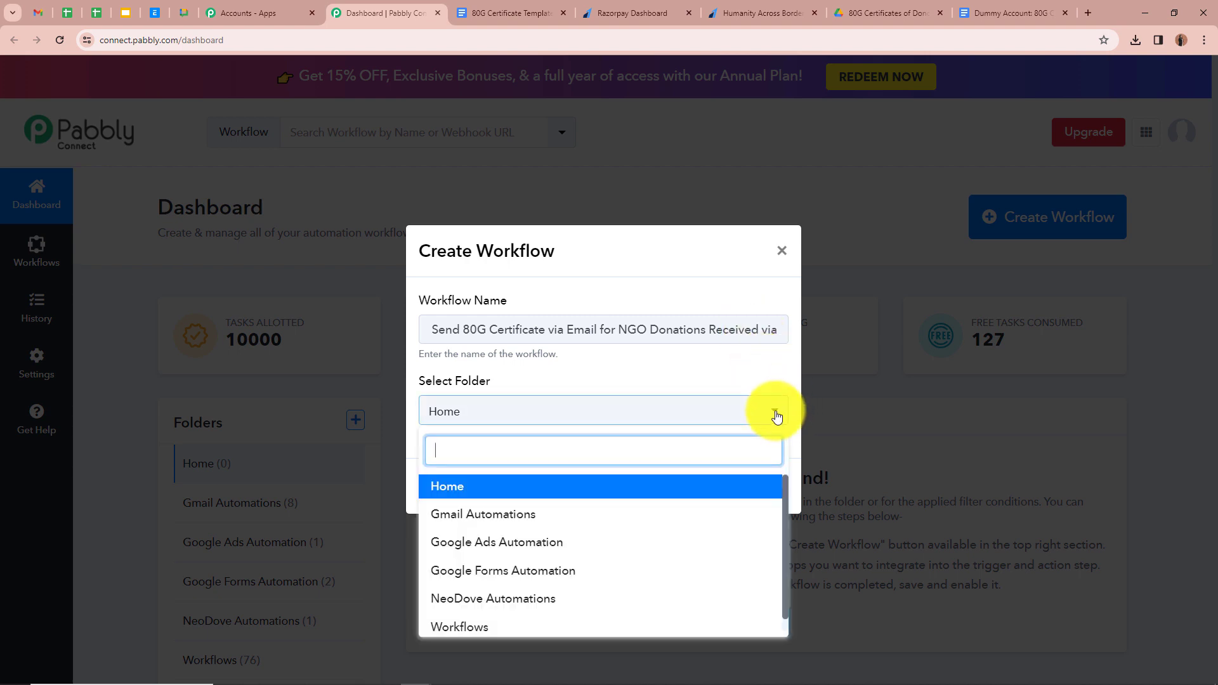
{"action": "scroll", "coordinate": [618, 535], "scroll_direction": "down", "scroll_amount": 1}
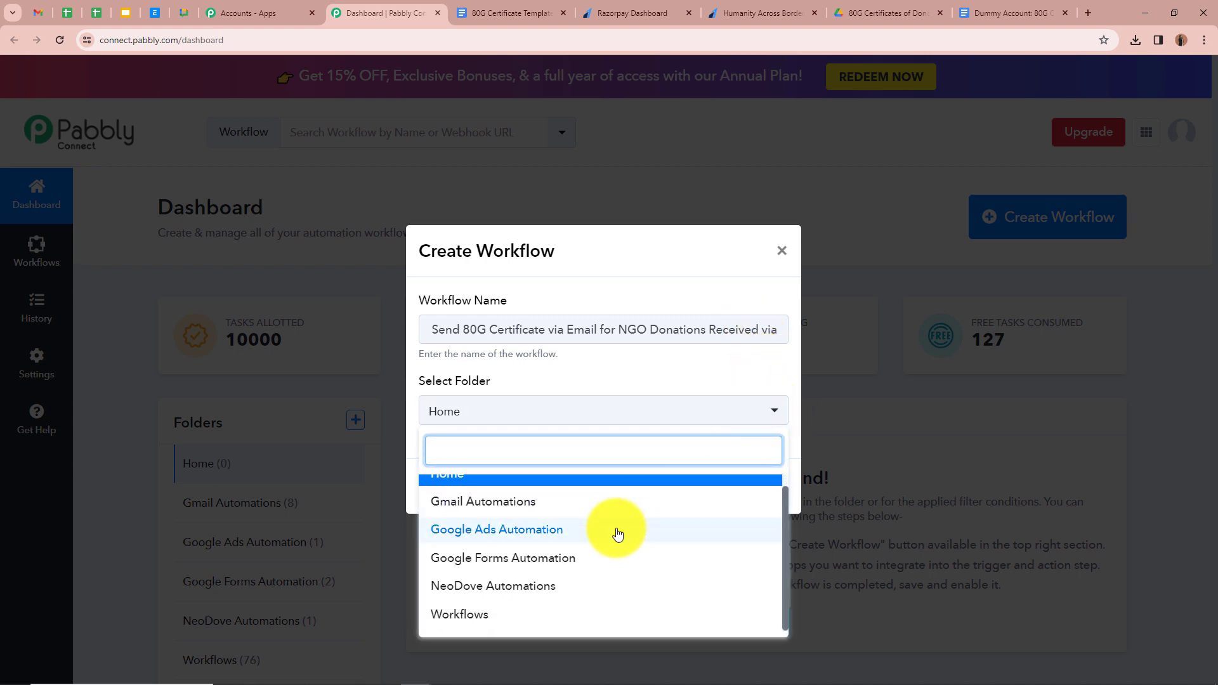
{"action": "scroll", "coordinate": [618, 535], "scroll_direction": "up", "scroll_amount": 1}
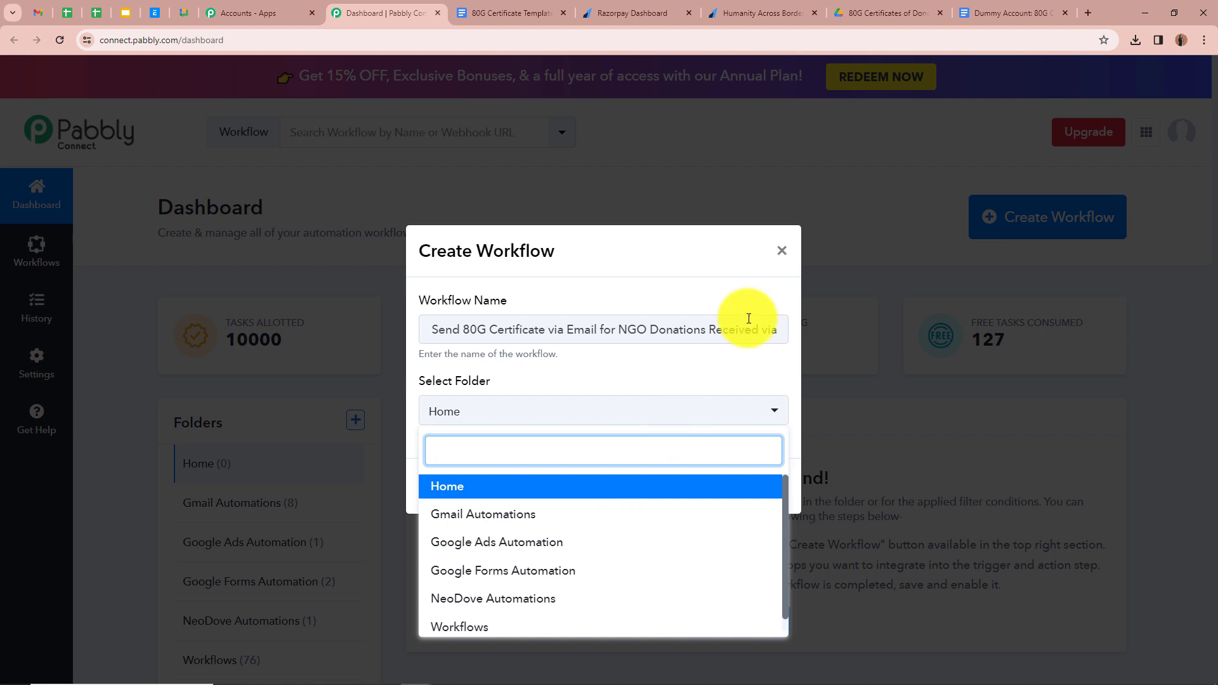
{"action": "left_click", "coordinate": [471, 513]}
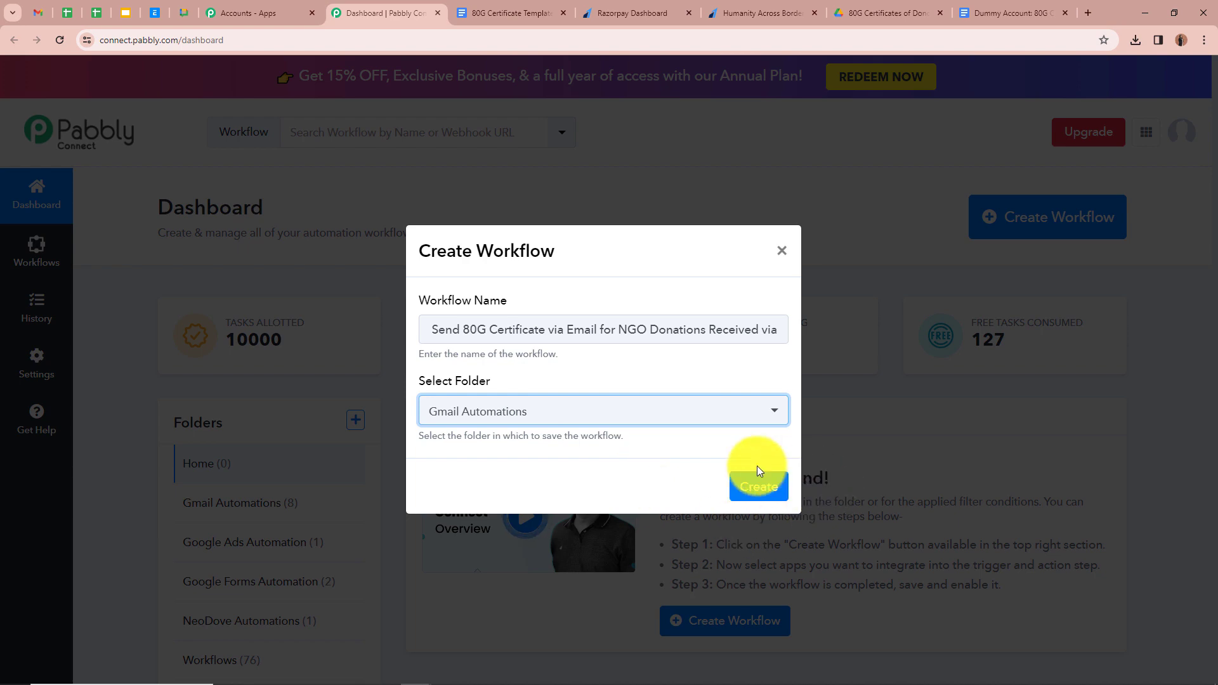
{"action": "left_click", "coordinate": [759, 488]}
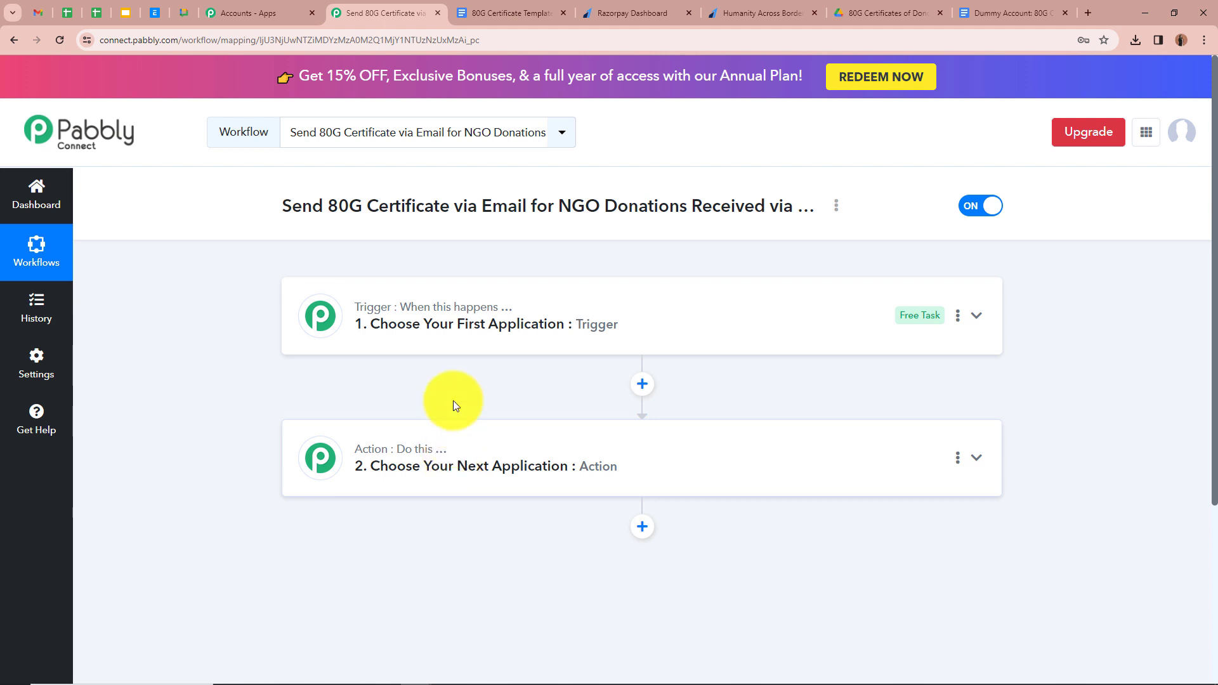
- Set the workflow trigger to Razorpay with the Payment Captured event
{"action": "mouse_move", "coordinate": [433, 468]}
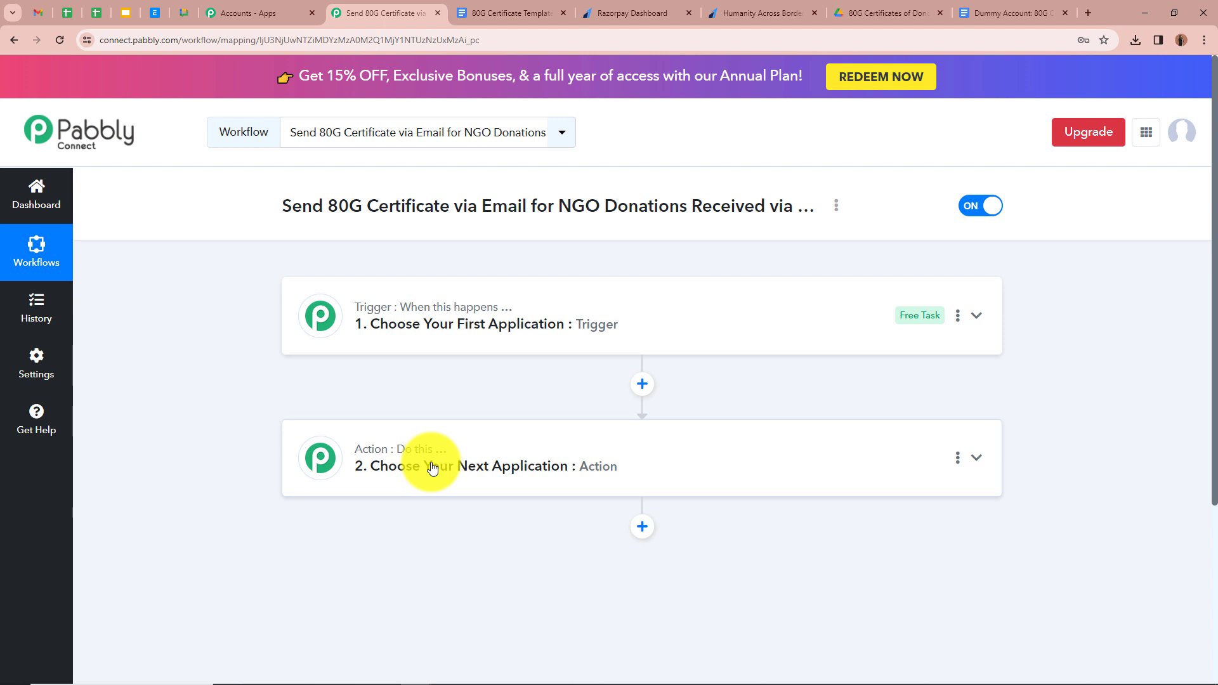
{"action": "left_click", "coordinate": [972, 317]}
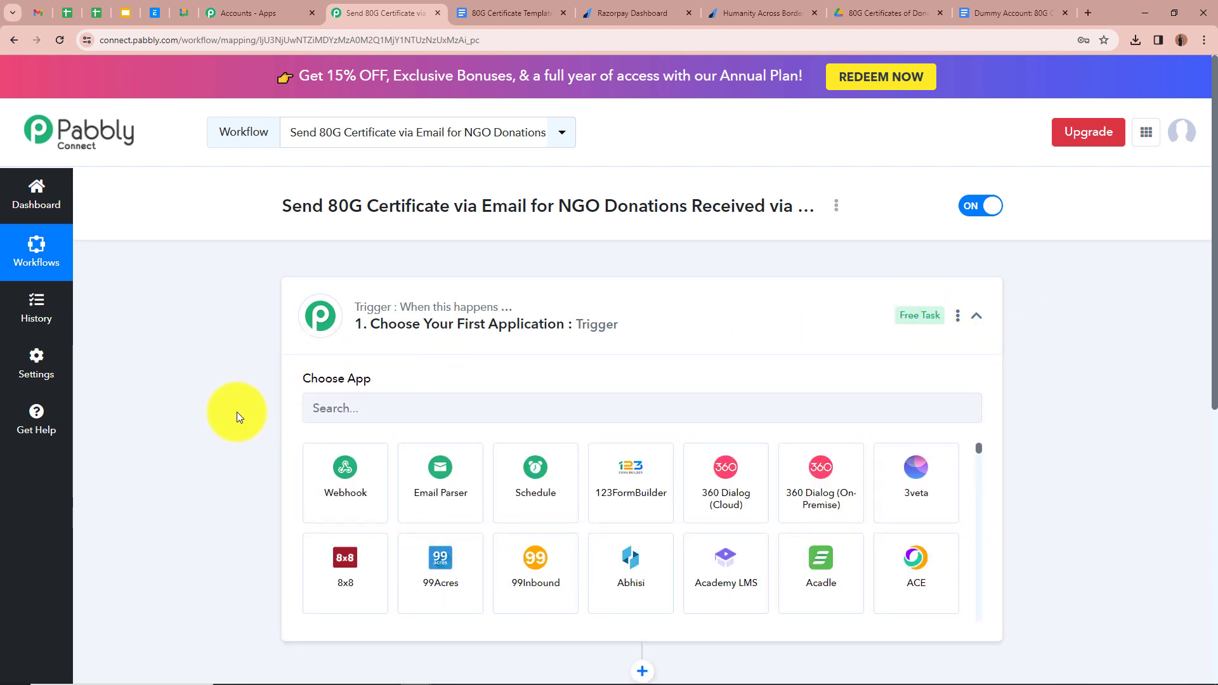
{"action": "left_click", "coordinate": [473, 415]}
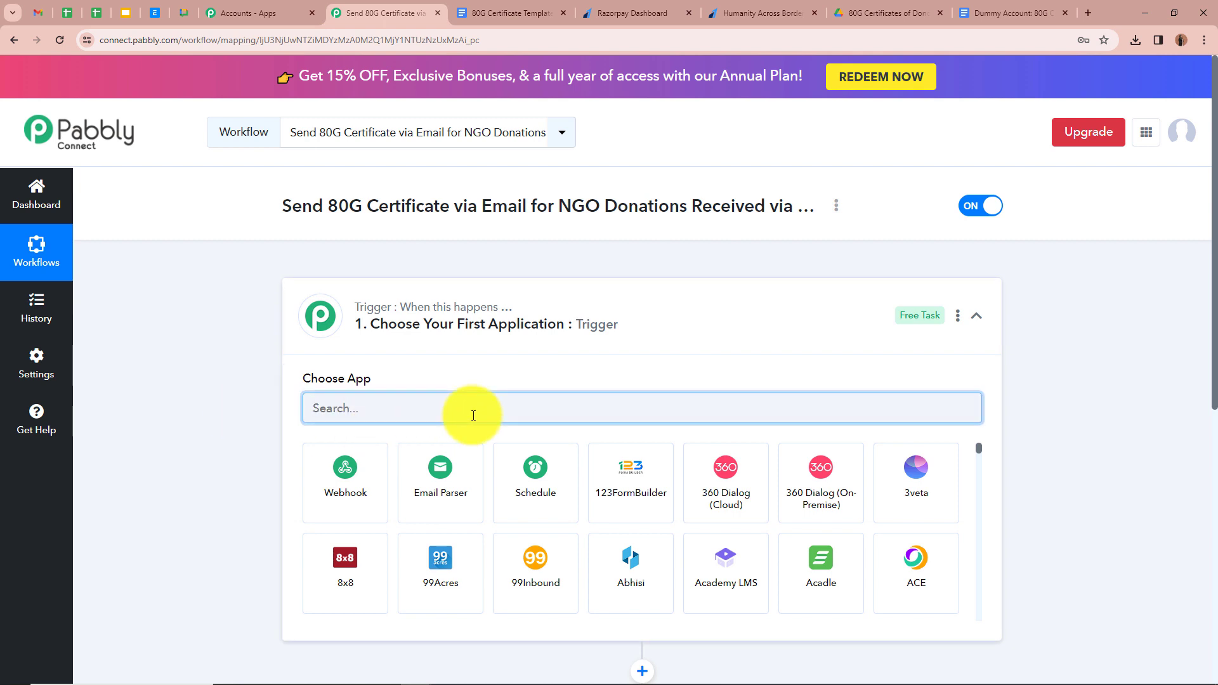
{"action": "type", "text": "Raz"}
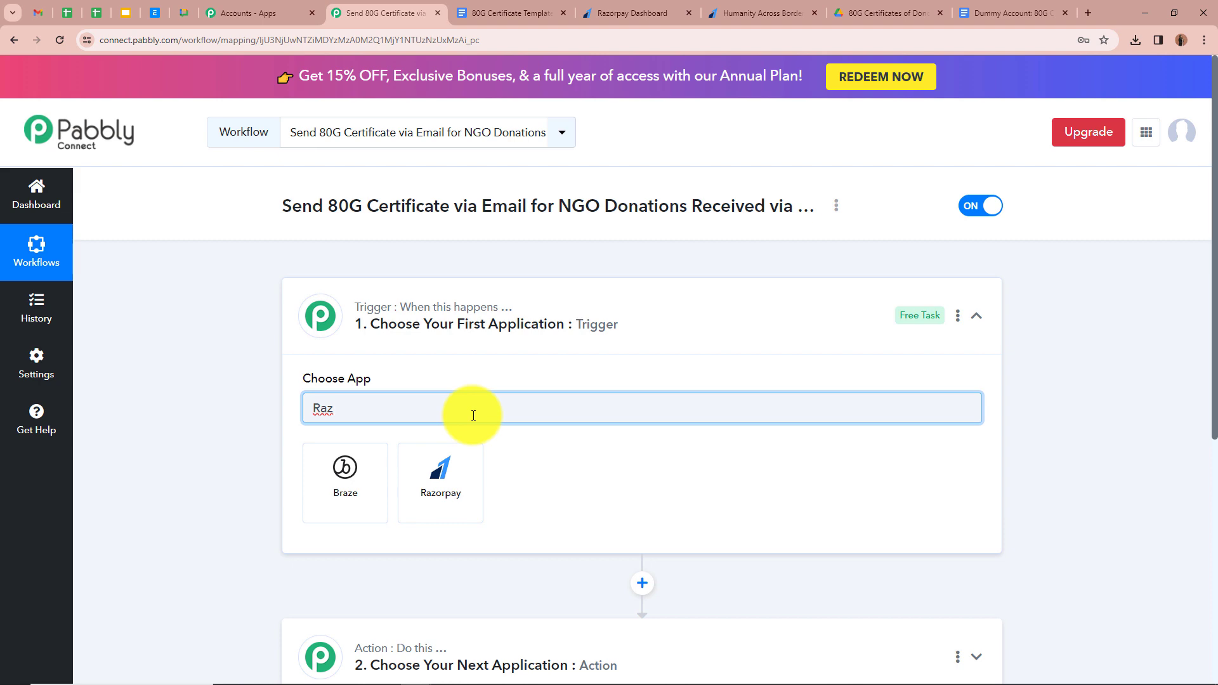
{"action": "left_click", "coordinate": [444, 476]}
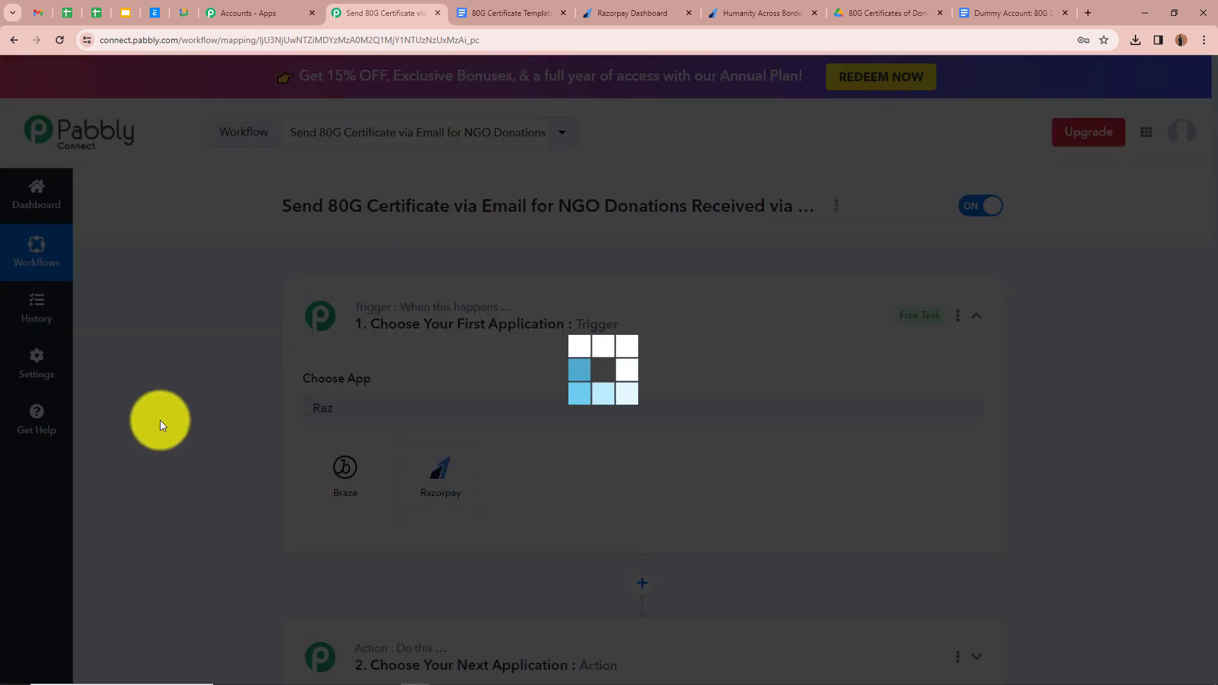
{"action": "left_click", "coordinate": [371, 479]}
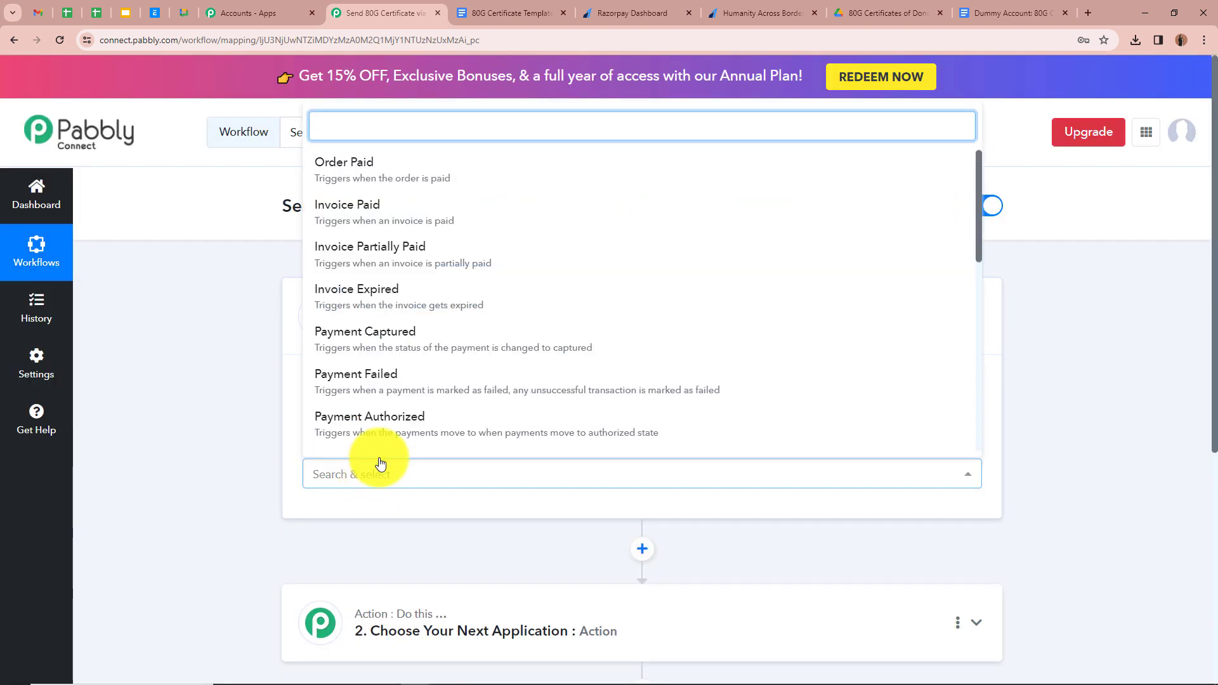
{"action": "left_click", "coordinate": [425, 345]}
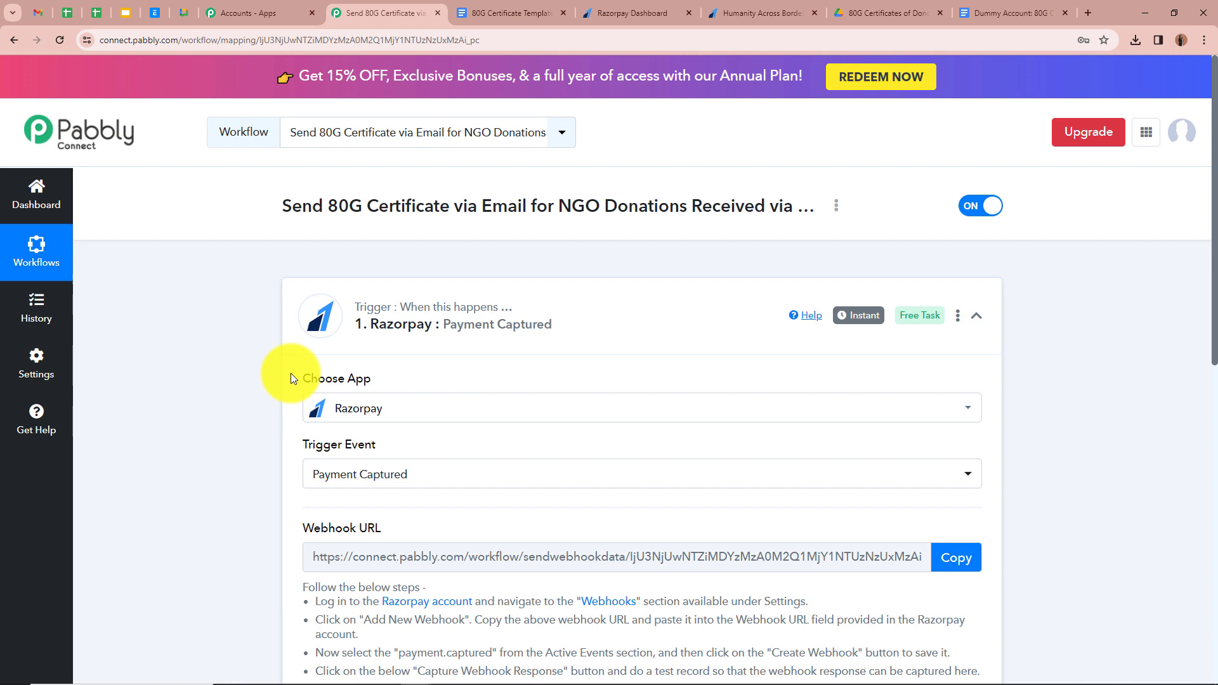
- Copy the trigger's webhook URL and go to the Razorpay Dashboard
{"action": "scroll", "coordinate": [294, 378], "scroll_direction": "down", "scroll_amount": 1}
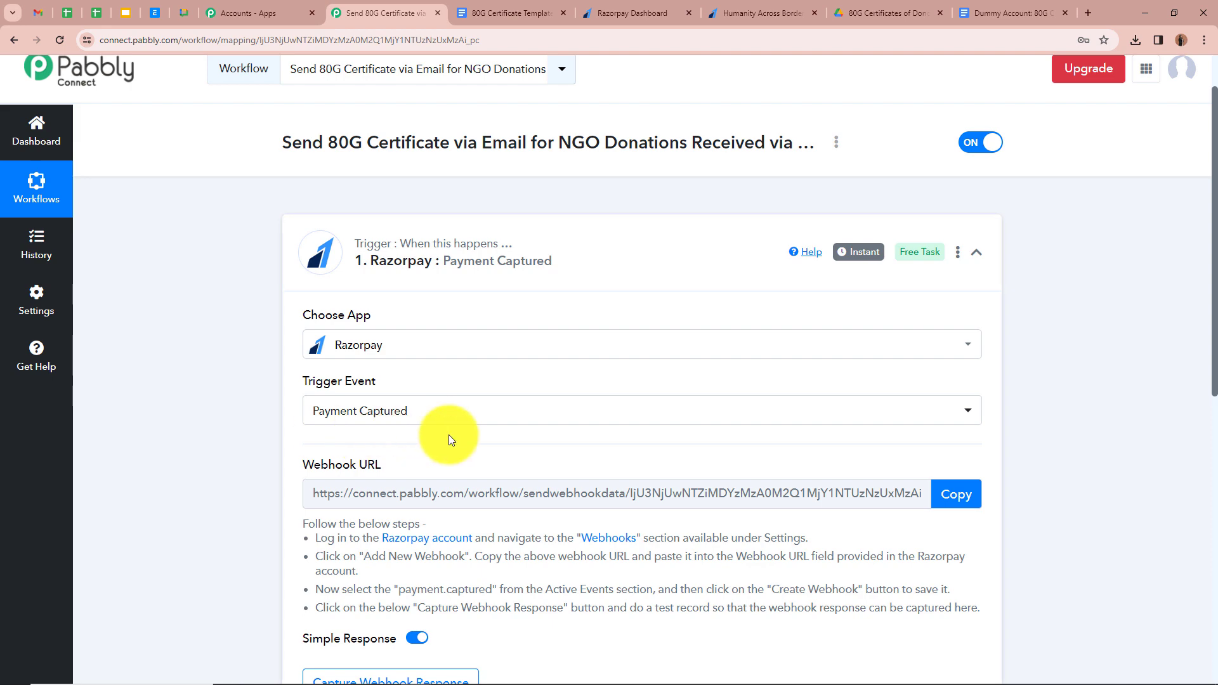
{"action": "scroll", "coordinate": [448, 435], "scroll_direction": "down", "scroll_amount": 3}
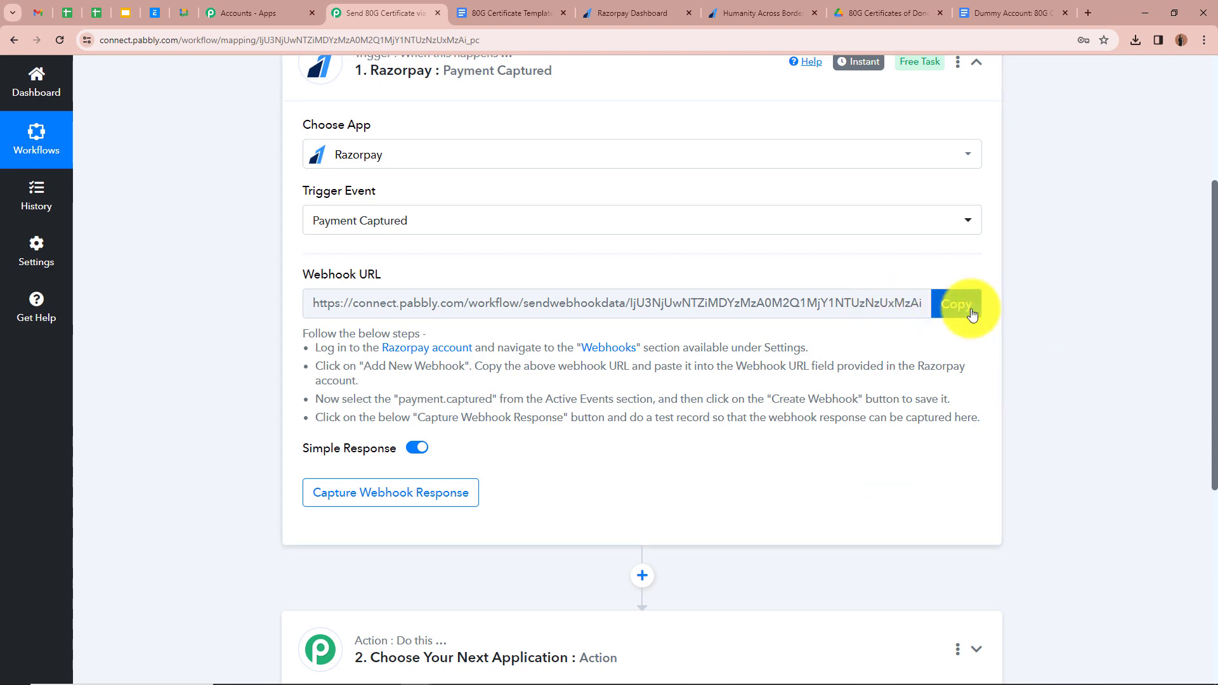
{"action": "left_click", "coordinate": [971, 315]}
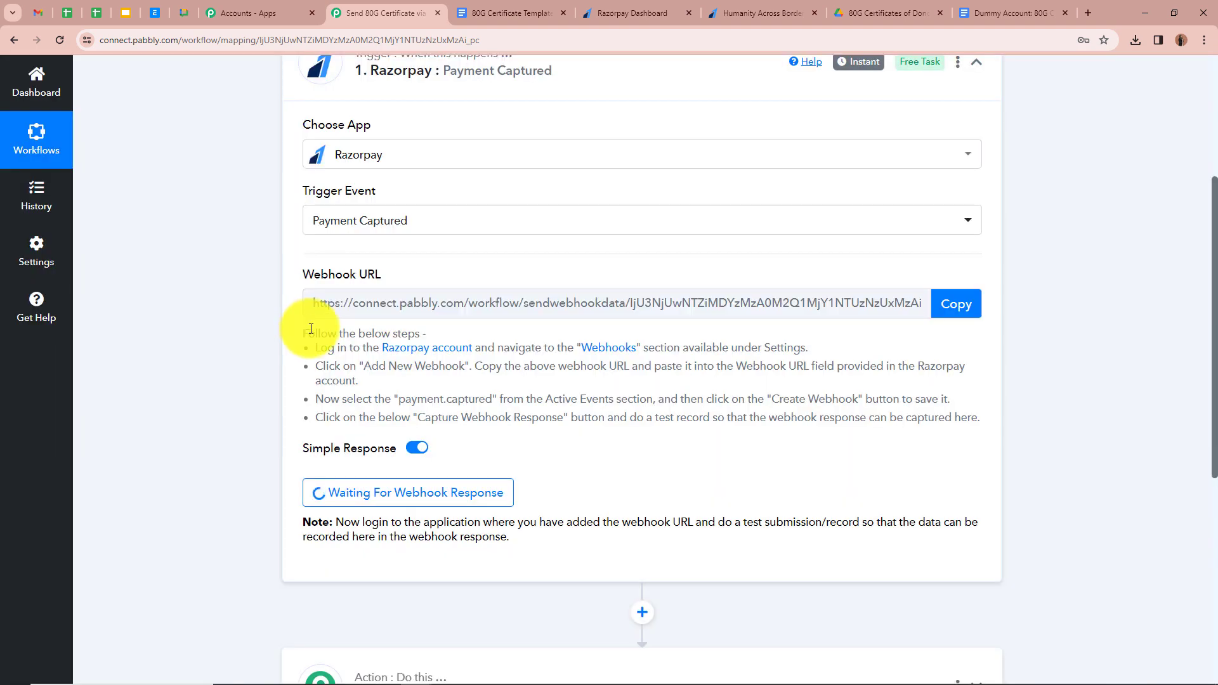
{"action": "left_click_drag", "start_coordinate": [307, 333], "coordinate": [851, 421]}
{"action": "left_click", "coordinate": [894, 439]}
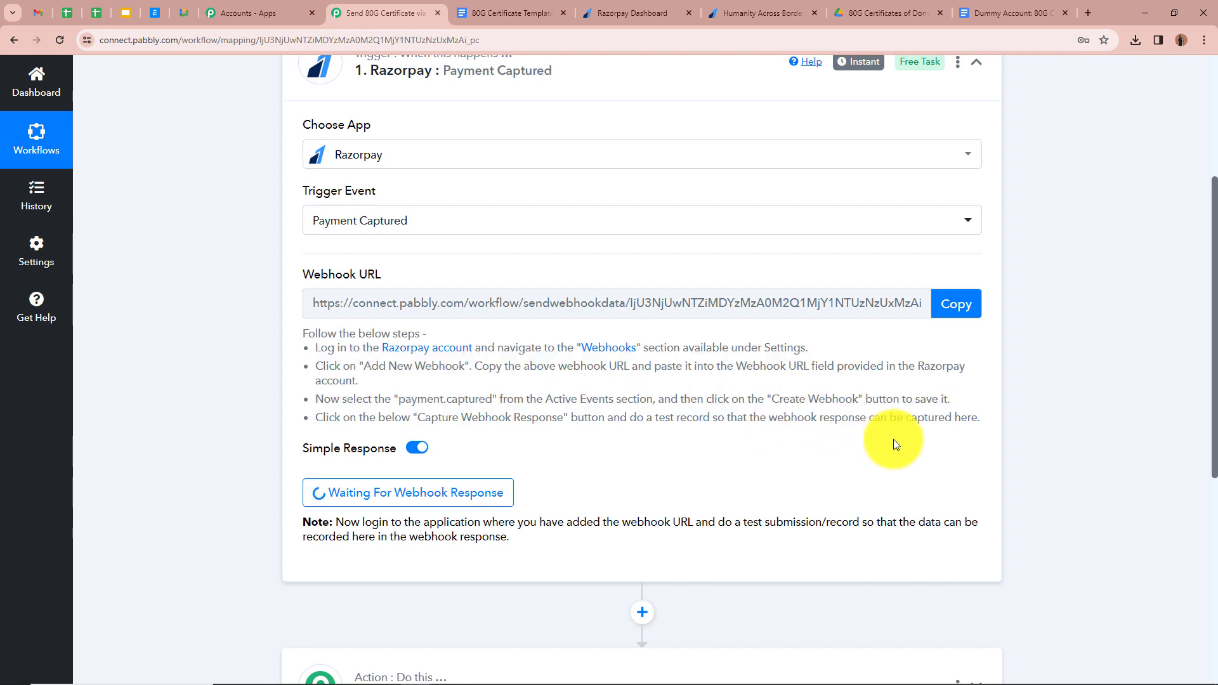
{"action": "scroll", "coordinate": [893, 439], "scroll_direction": "up", "scroll_amount": 5}
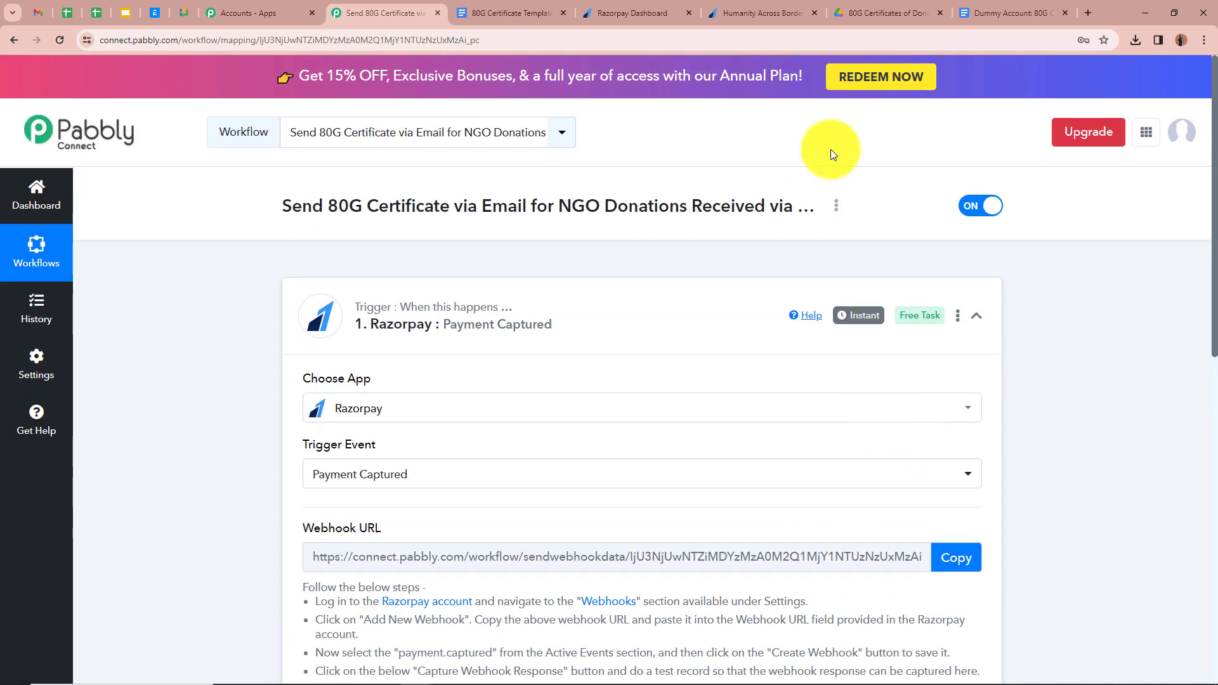
{"action": "left_click", "coordinate": [664, 12]}
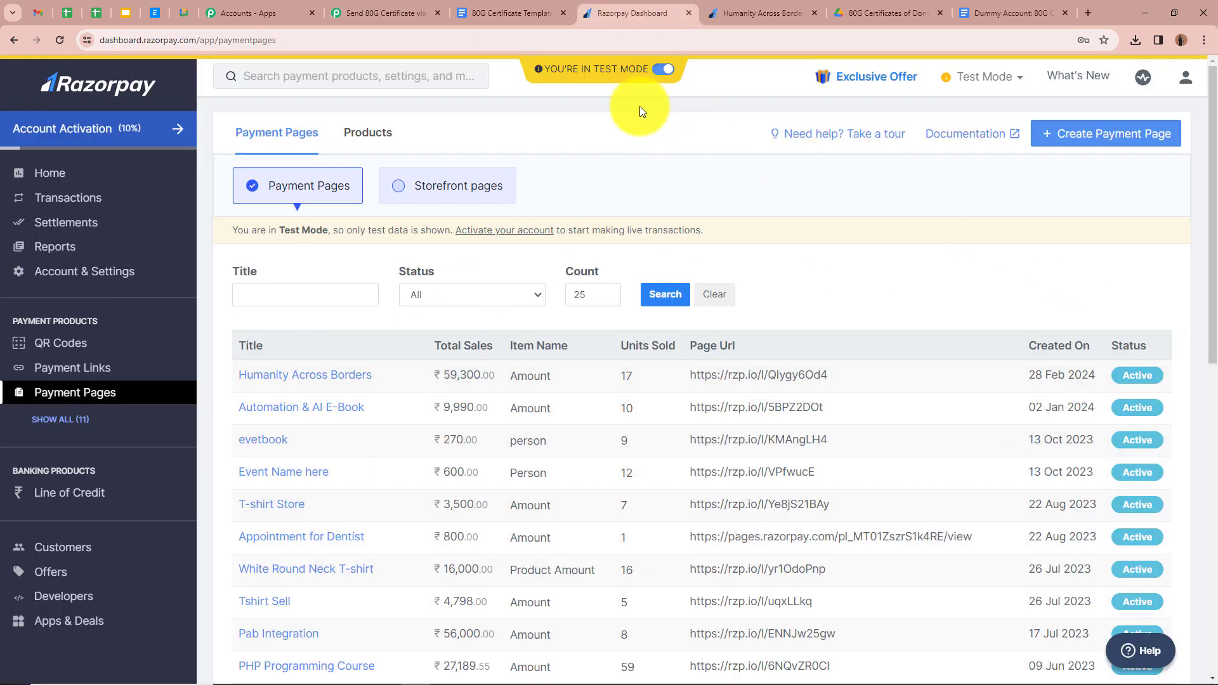
- Open the Developers Webhooks page in Razorpay to list the existing webhooks
{"action": "mouse_move", "coordinate": [542, 81]}
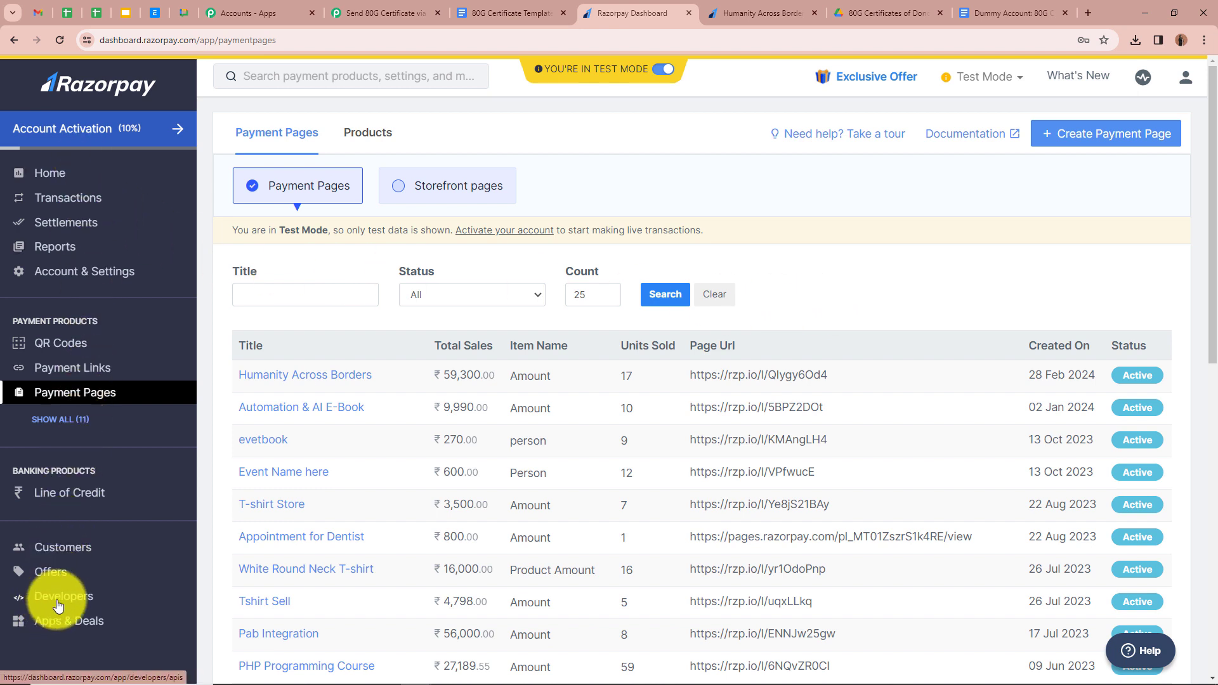
{"action": "left_click", "coordinate": [96, 602]}
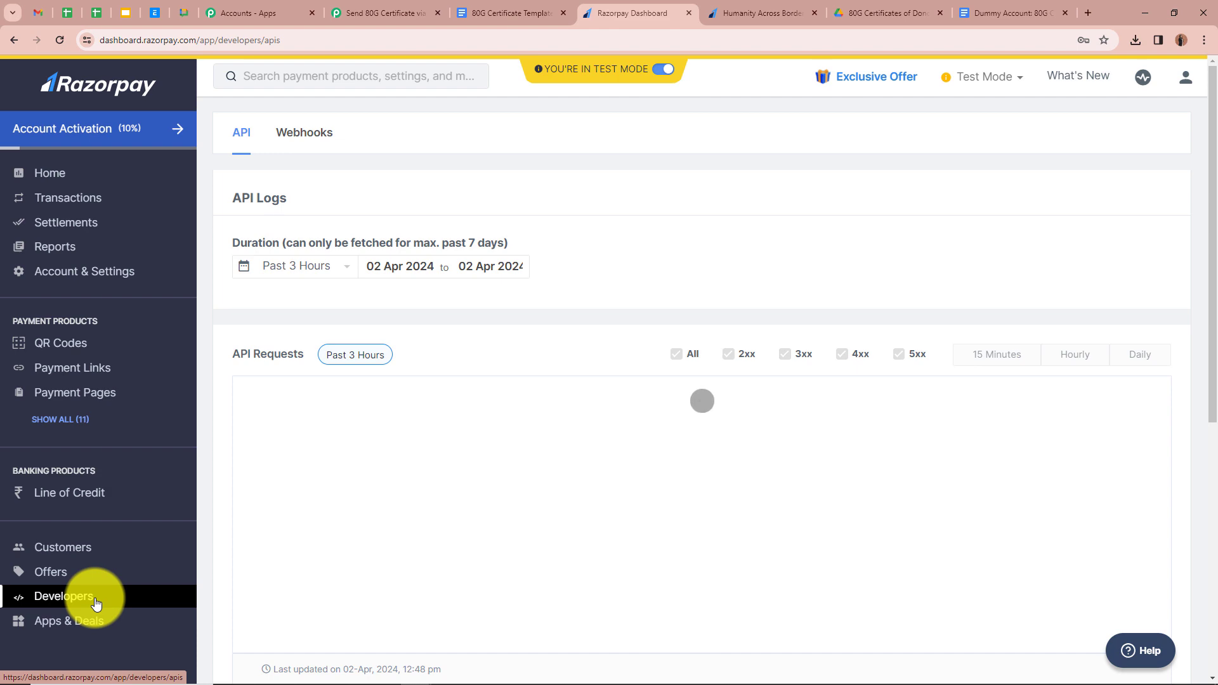
{"action": "left_click", "coordinate": [306, 135]}
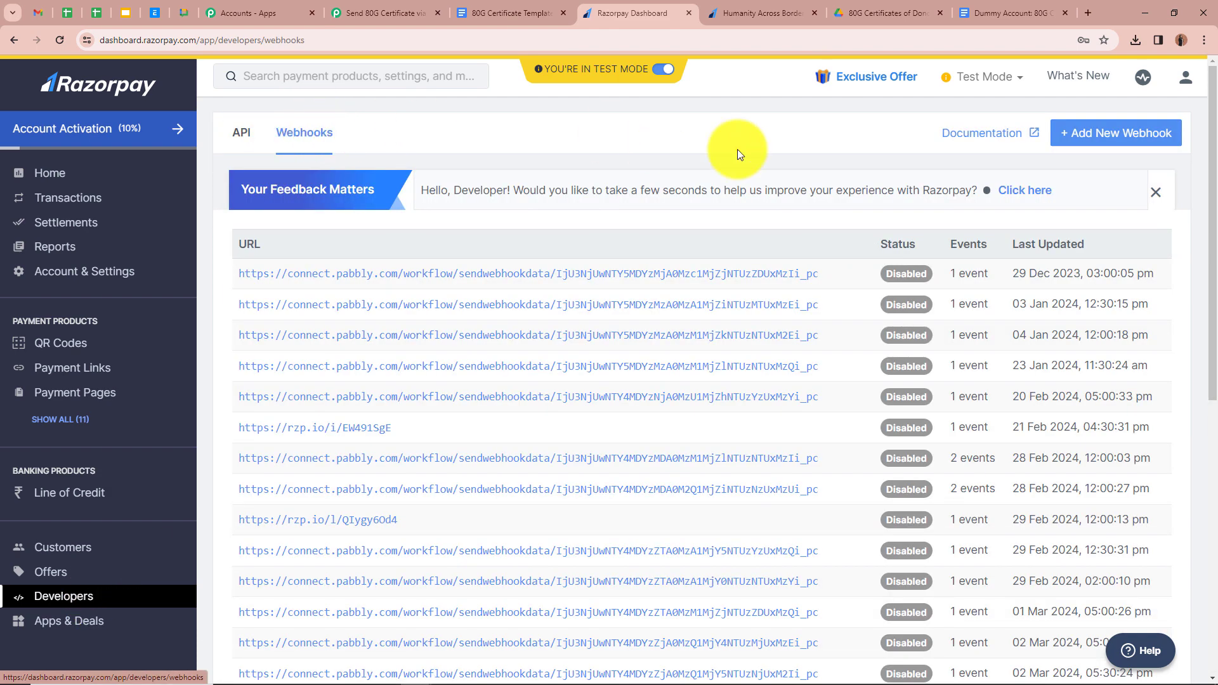
- Create a Razorpay webhook with the Pabbly URL subscribed to payment.captured events
{"action": "left_click", "coordinate": [1157, 142]}
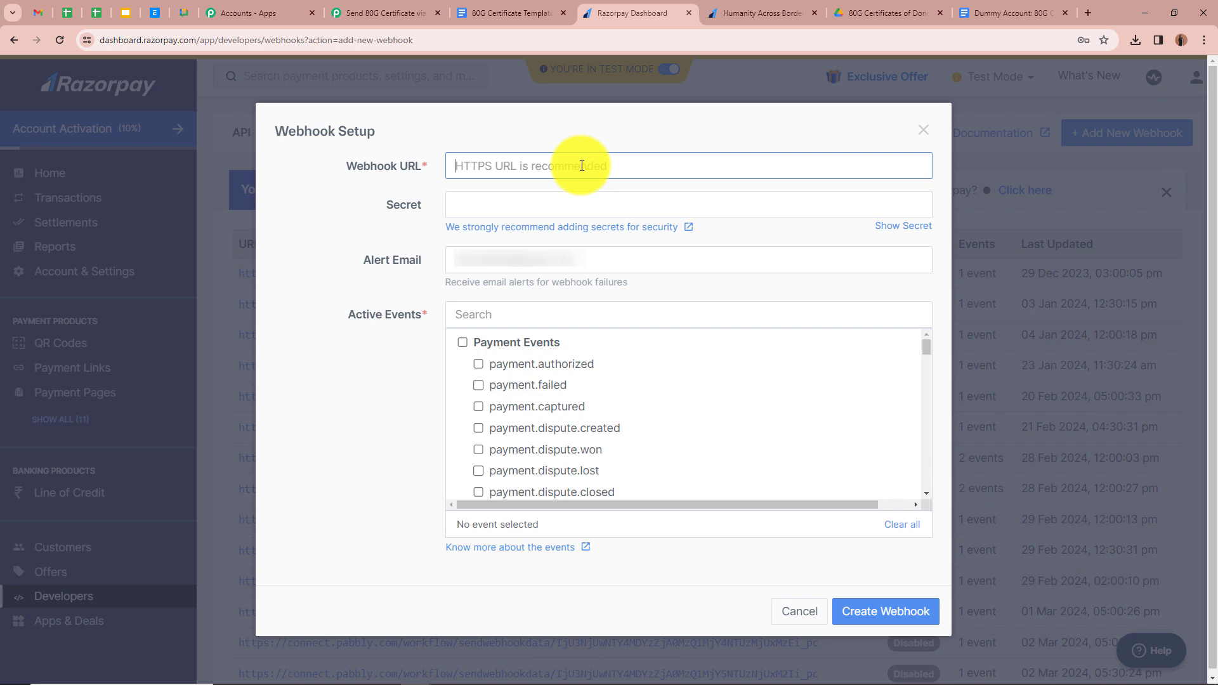
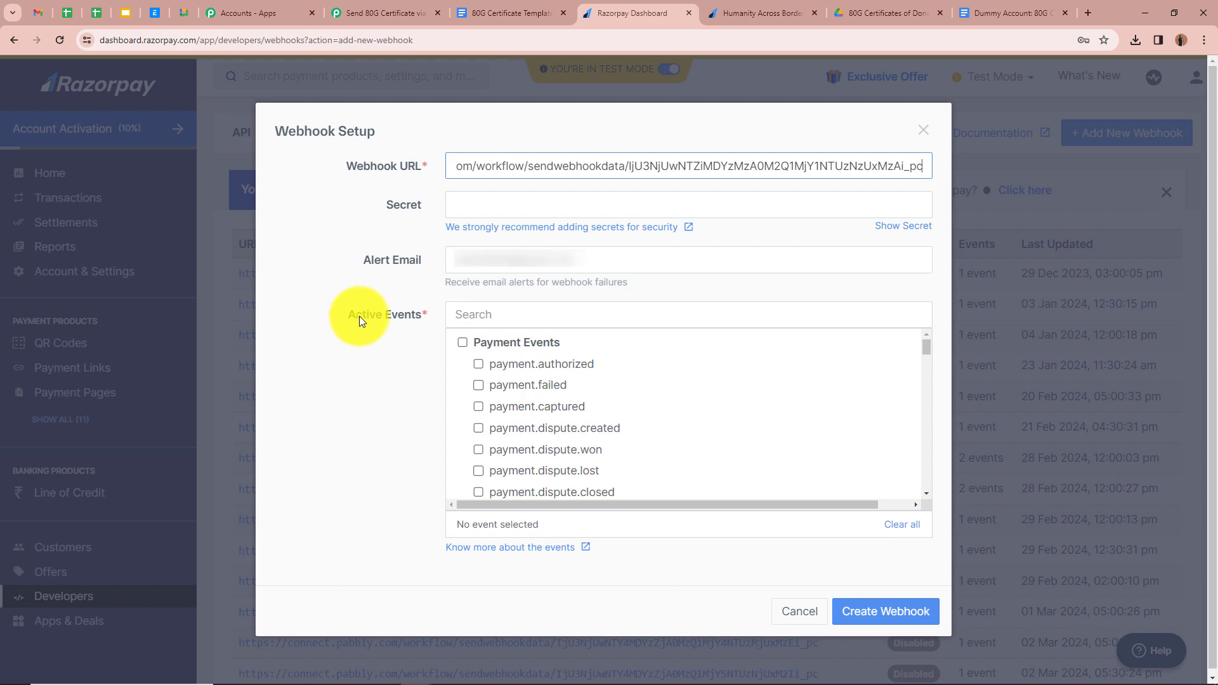
{"action": "left_click", "coordinate": [384, 13]}
{"action": "scroll", "coordinate": [345, 429], "scroll_direction": "down", "scroll_amount": 5}
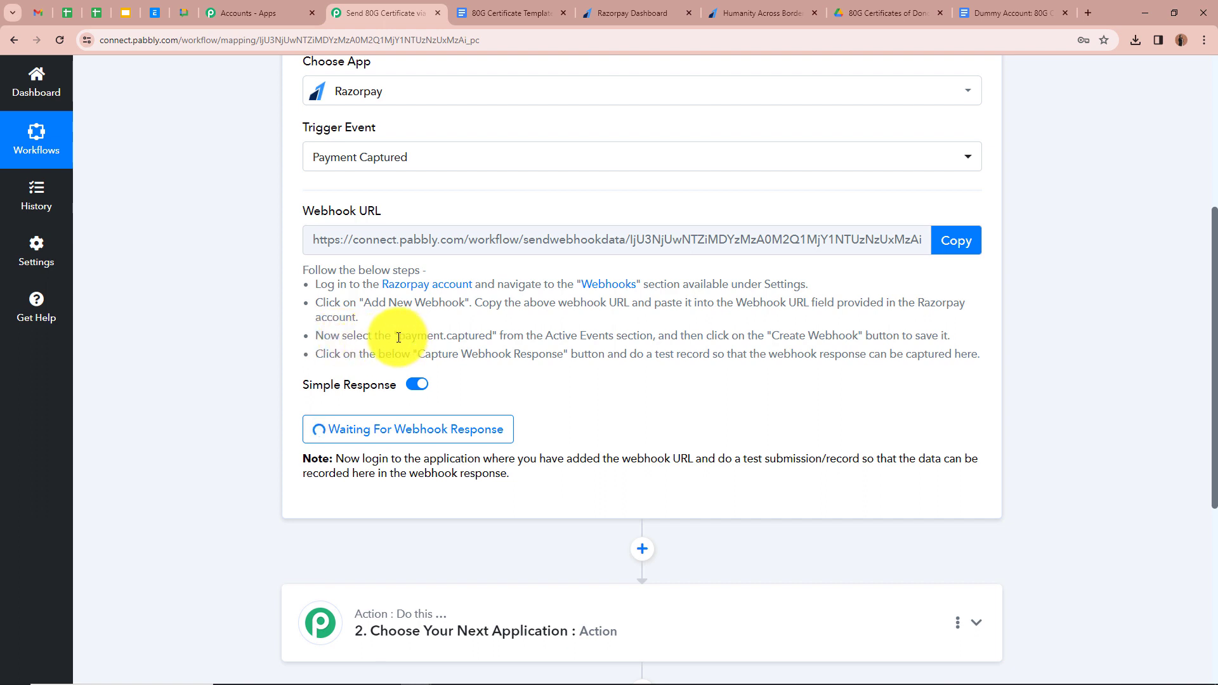
{"action": "left_click_drag", "start_coordinate": [400, 337], "coordinate": [493, 337]}
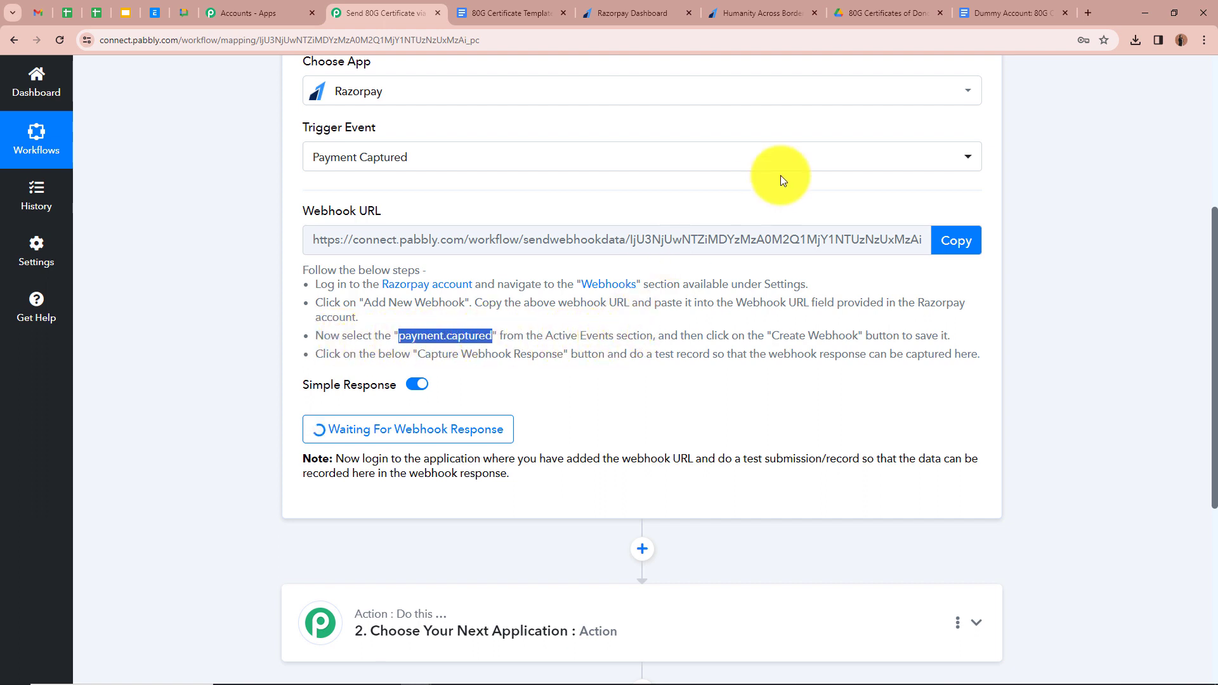
{"action": "left_click", "coordinate": [656, 12]}
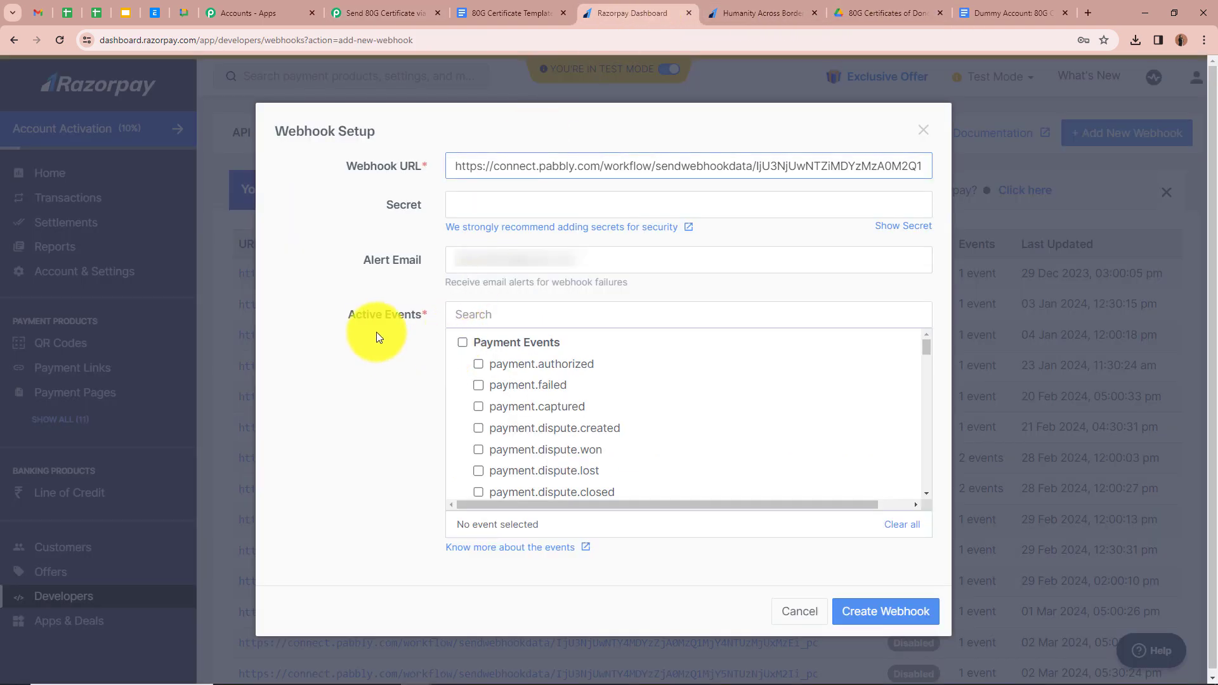
{"action": "left_click", "coordinate": [481, 409]}
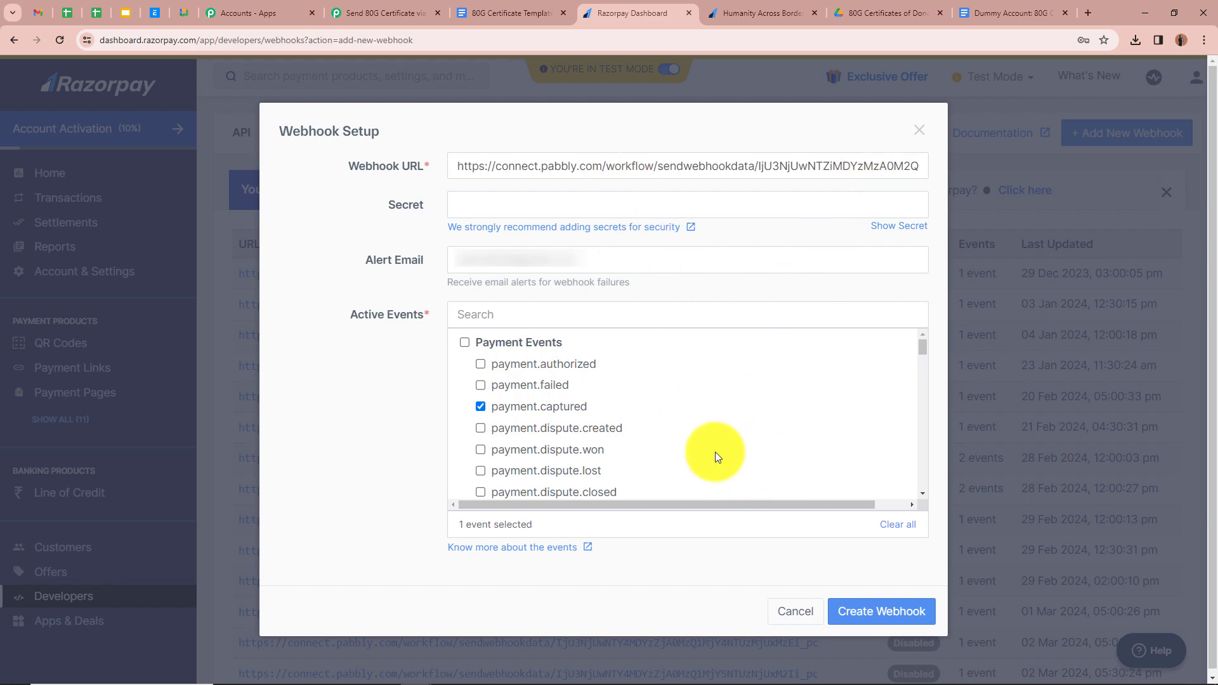
{"action": "left_click", "coordinate": [911, 622]}
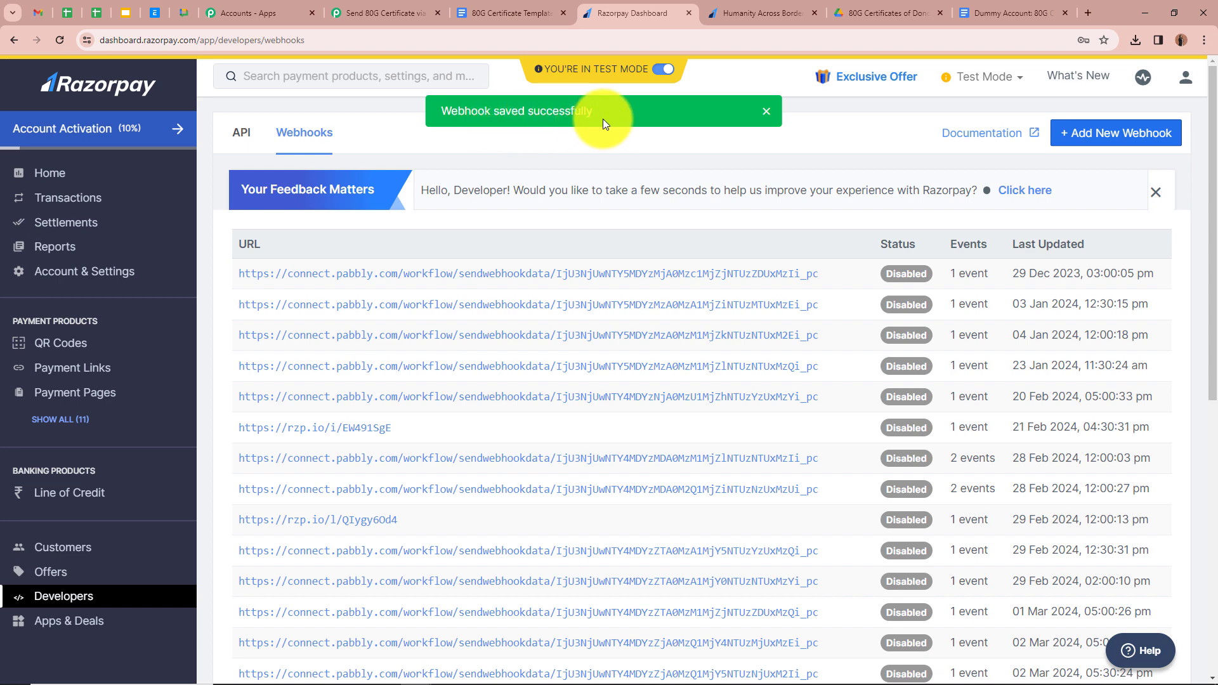
{"action": "left_click", "coordinate": [381, 12]}
- Return to Razorpay's Payment Pages list while the Pabbly trigger waits for a response
{"action": "scroll", "coordinate": [266, 190], "scroll_direction": "down", "scroll_amount": 1}
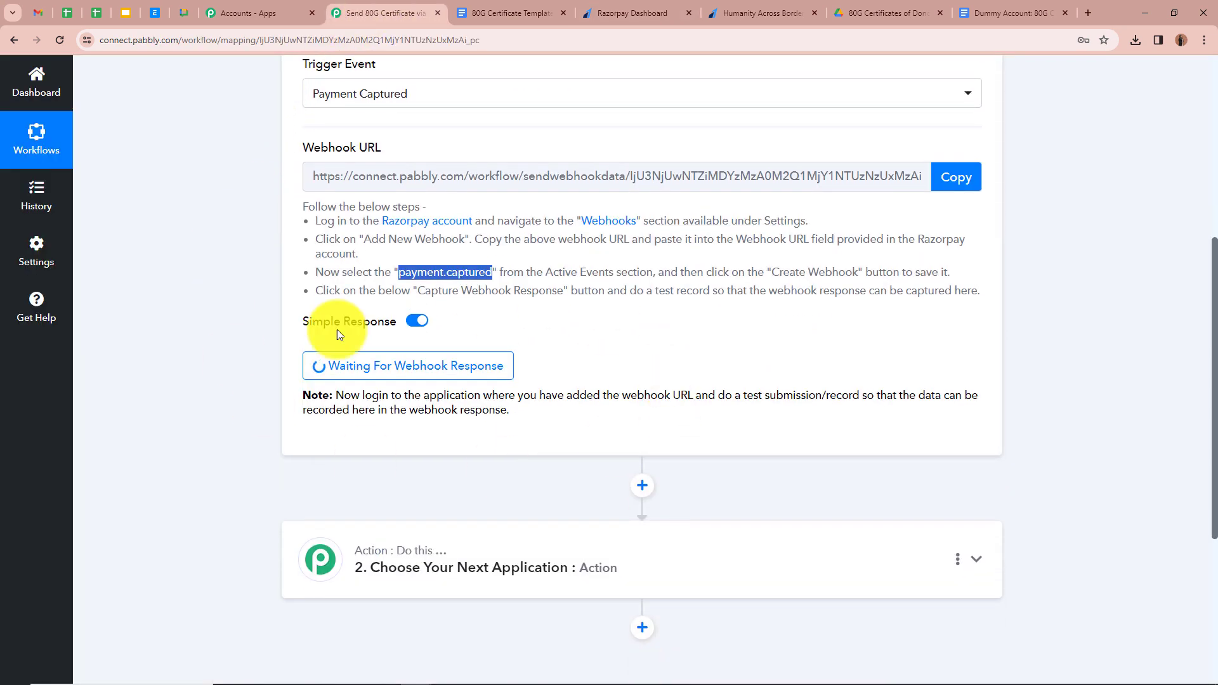
{"action": "left_click", "coordinate": [177, 334]}
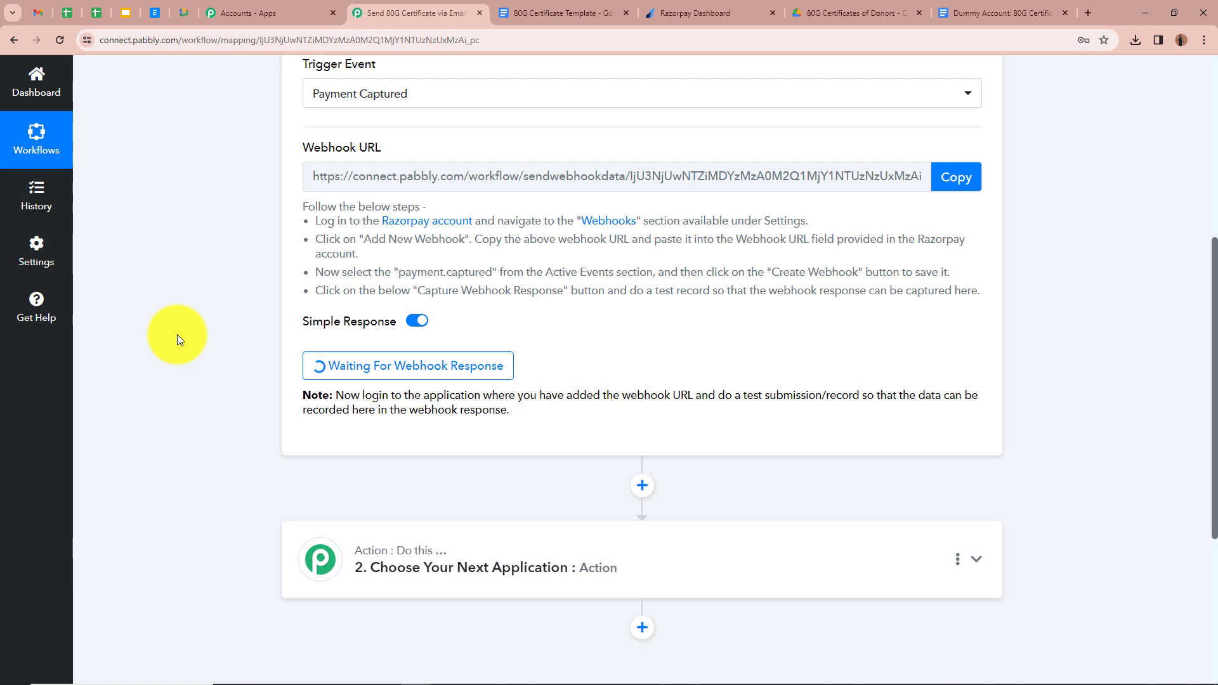
{"action": "left_click", "coordinate": [672, 11]}
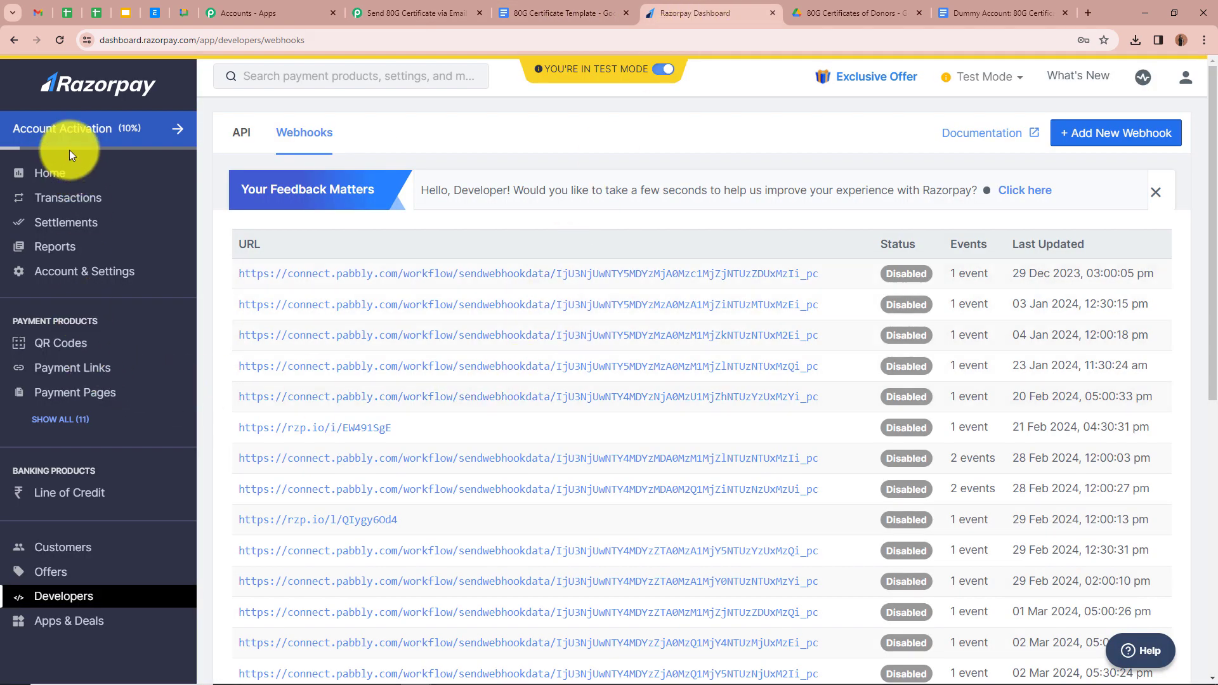
{"action": "left_click", "coordinate": [56, 393]}
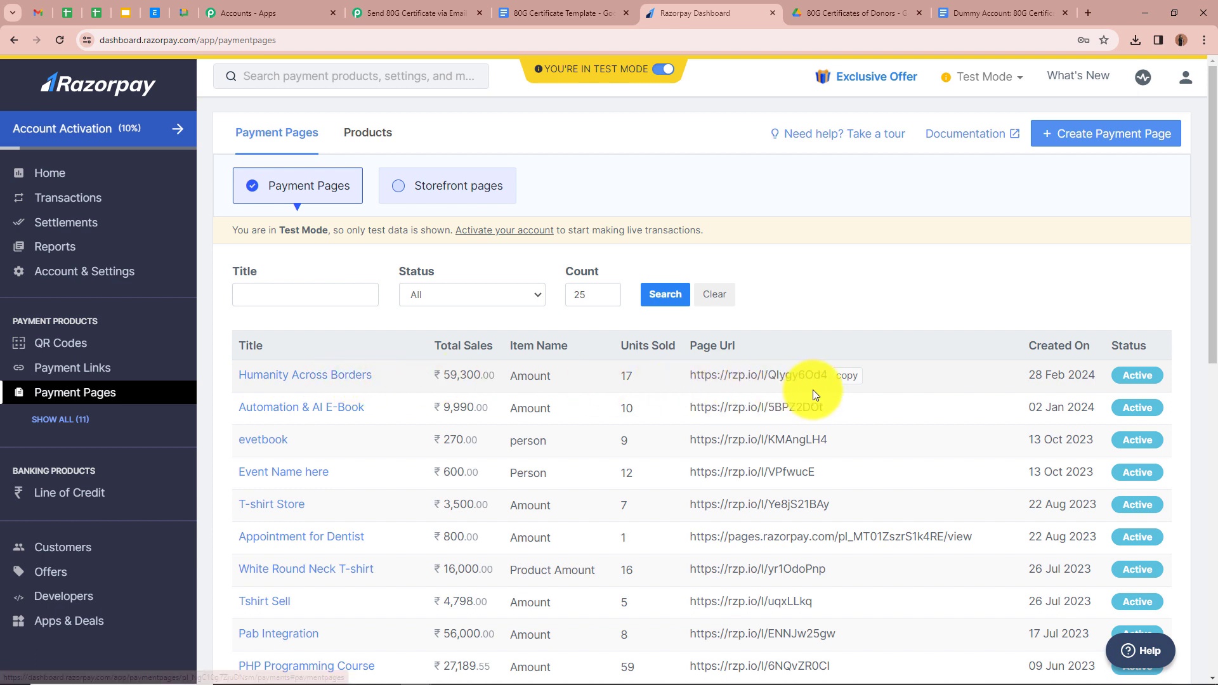
- Copy the Humanity Across Borders payment page link and load it in a new tab
{"action": "left_click", "coordinate": [854, 379]}
{"action": "left_click", "coordinate": [1095, 14]}
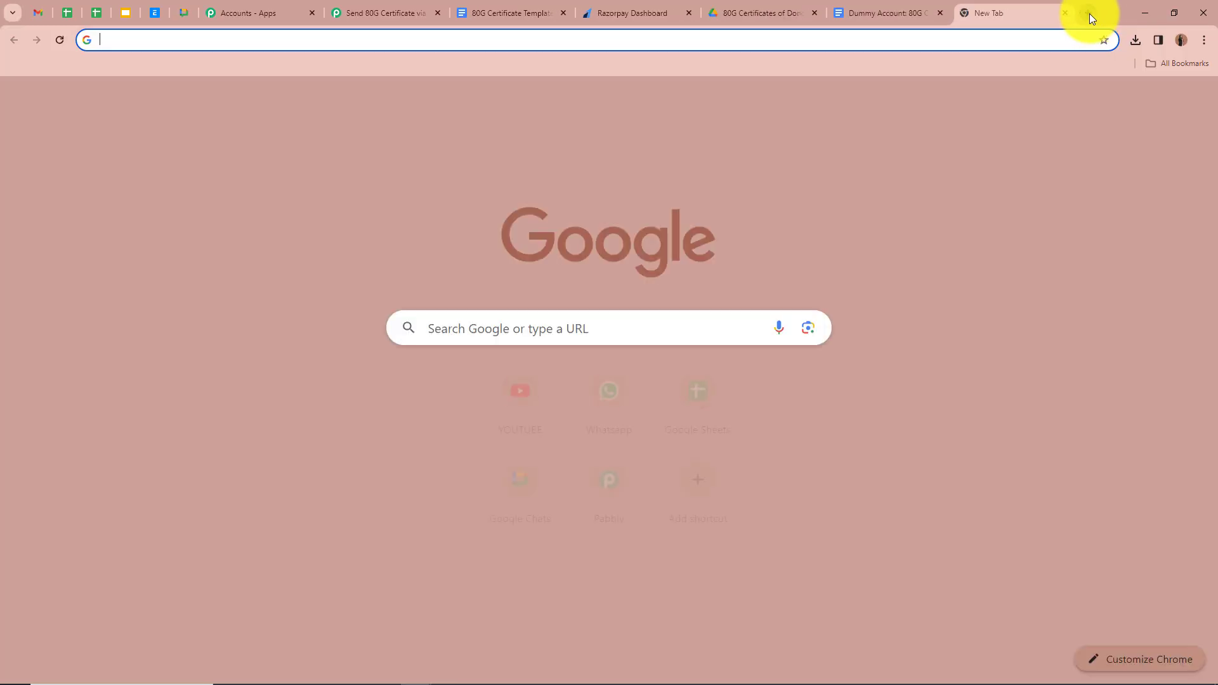
{"action": "key", "text": "ctrl+v"}
{"action": "key", "text": "Return"}
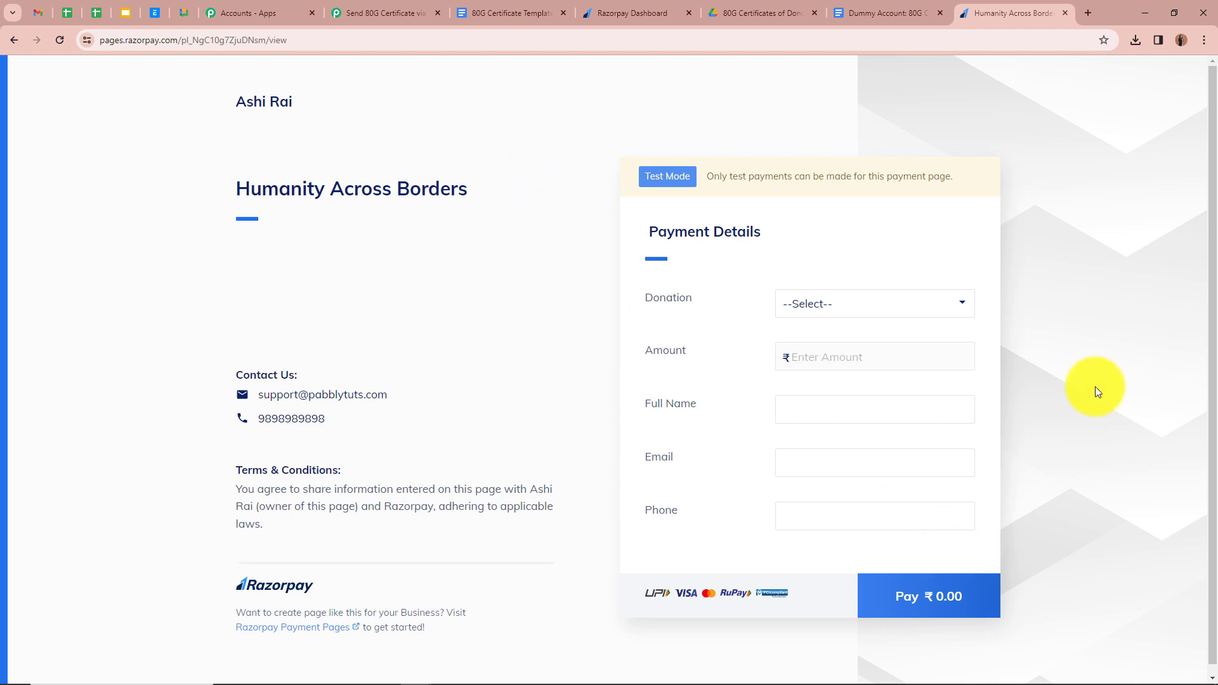
- Choose Donation for NGO as the donation type with an amount of 15000
{"action": "left_click", "coordinate": [906, 307]}
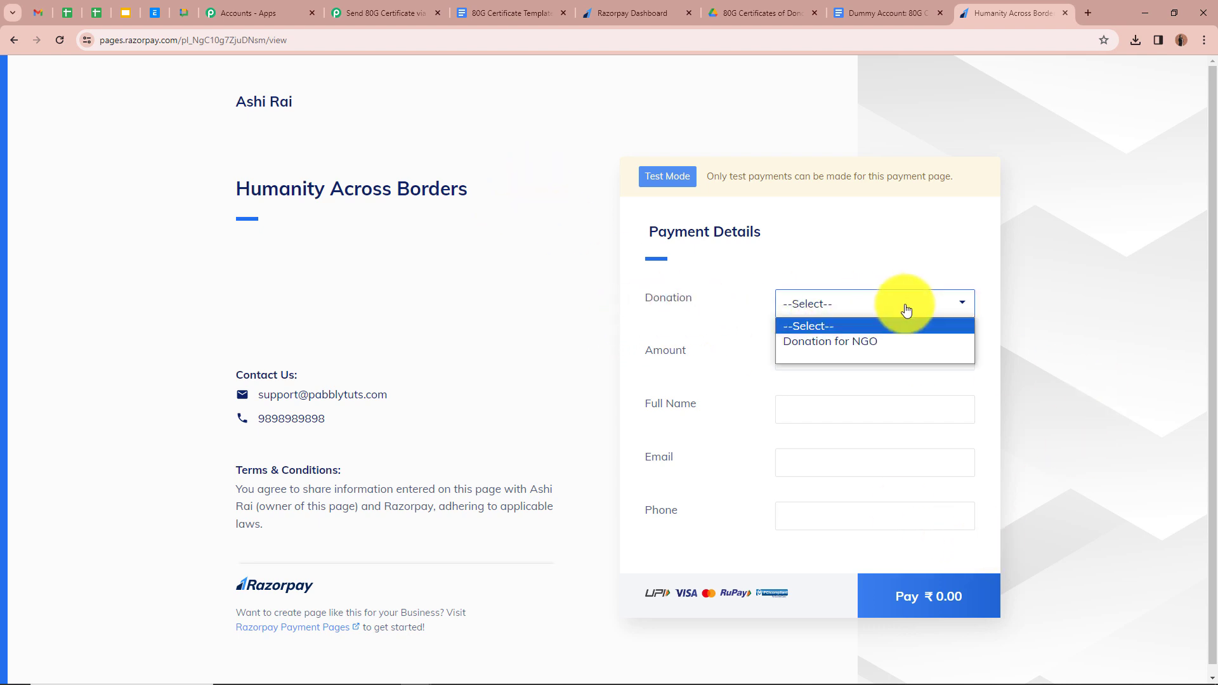
{"action": "left_click", "coordinate": [897, 340]}
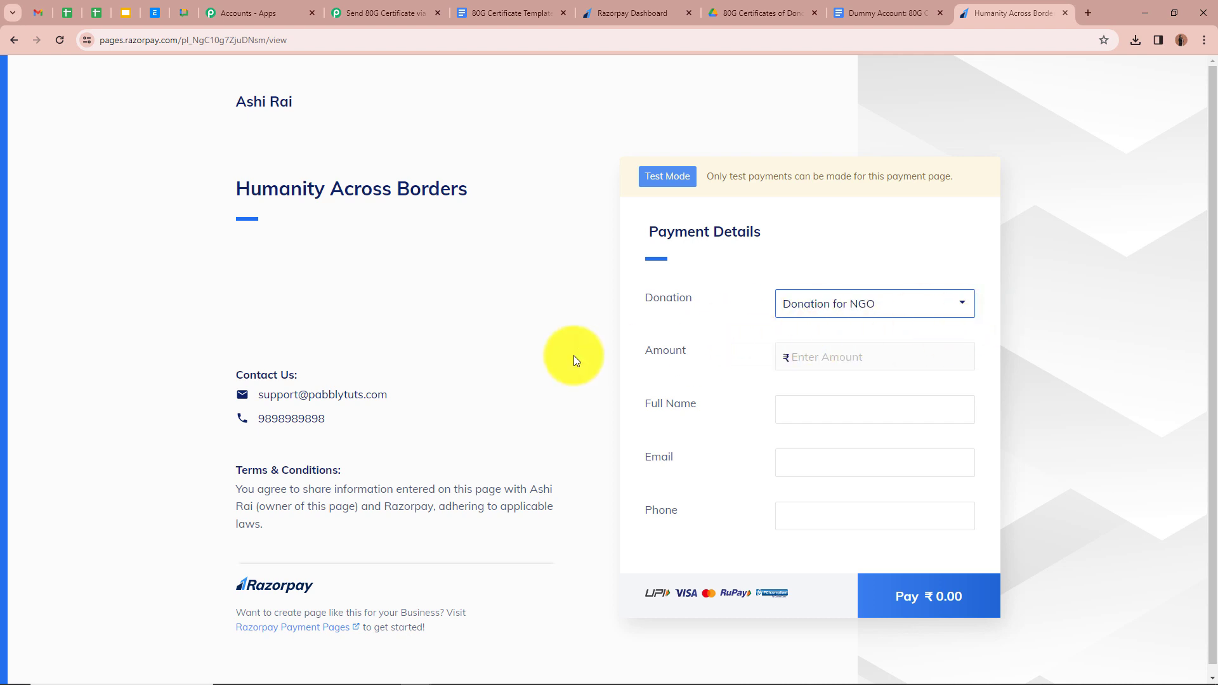
{"action": "left_click", "coordinate": [815, 358]}
{"action": "type", "text": "15000"}
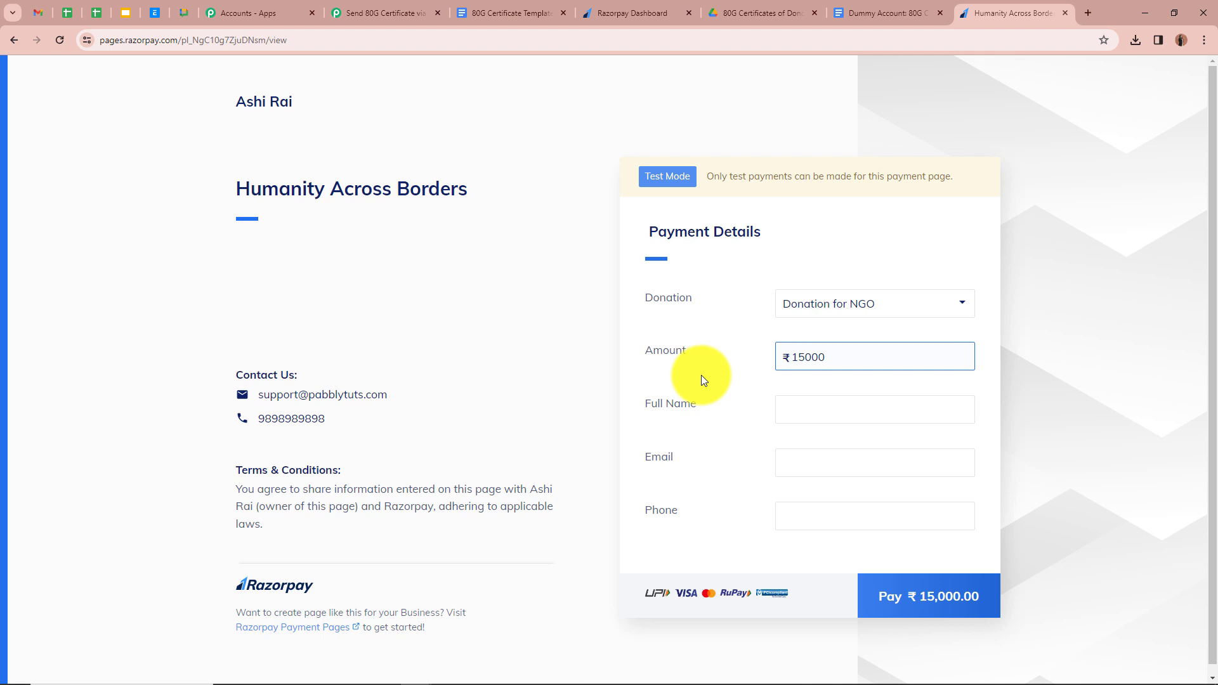
- Fill in the donor's full name, e-mail and phone, then proceed to the ₹15,000 checkout
{"action": "left_click", "coordinate": [872, 410]}
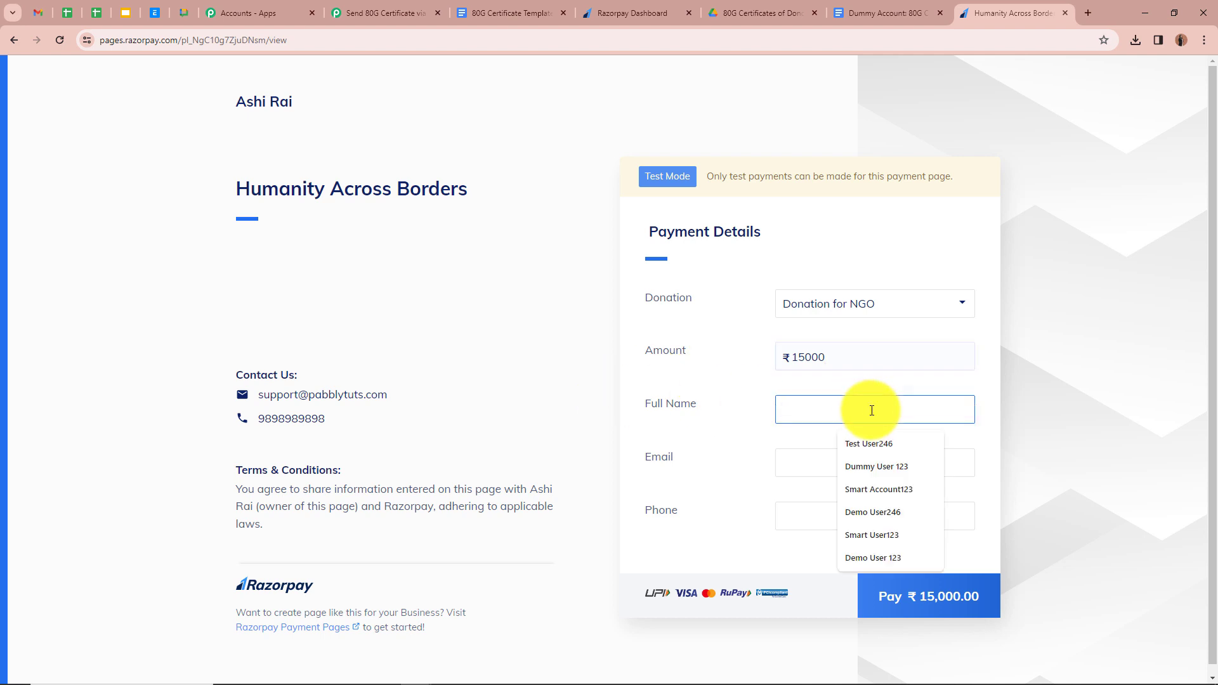
{"action": "type", "text": "Test User"}
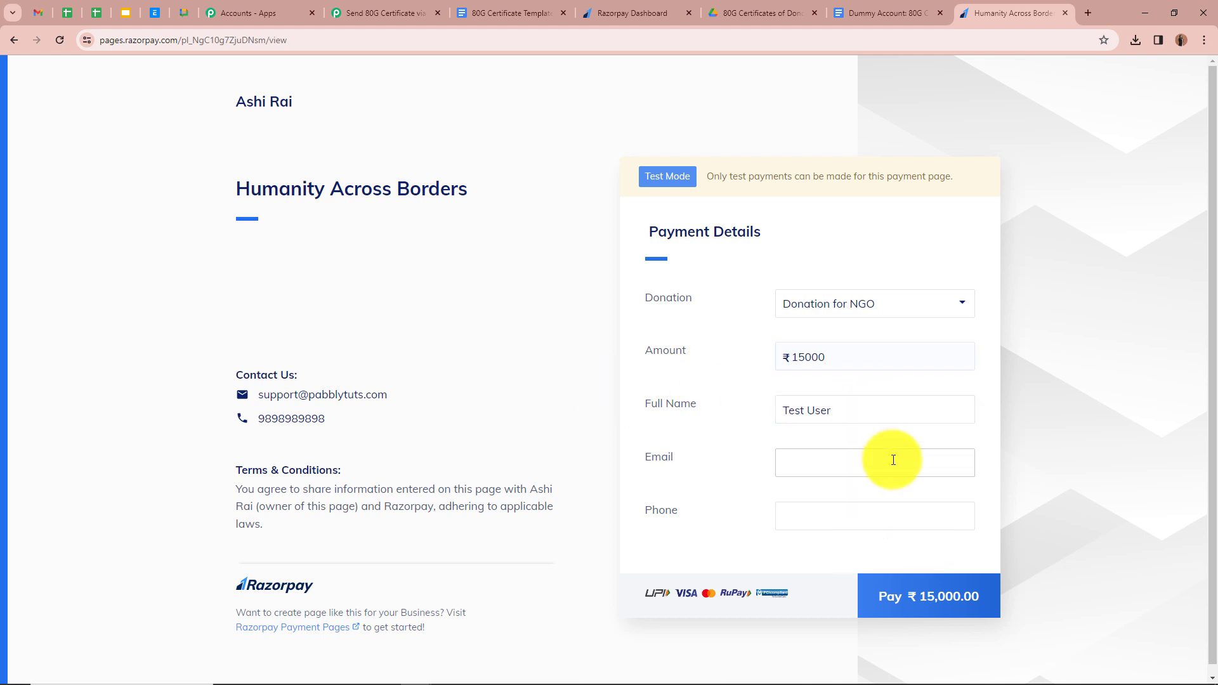
{"action": "left_click", "coordinate": [892, 465]}
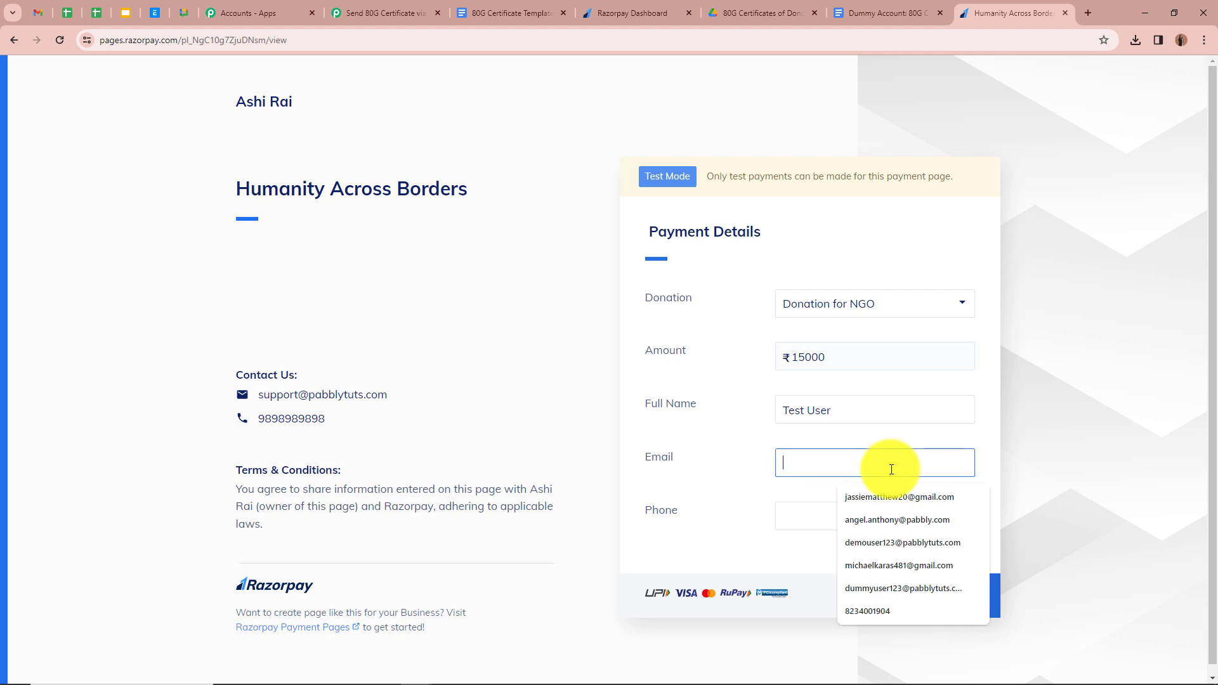
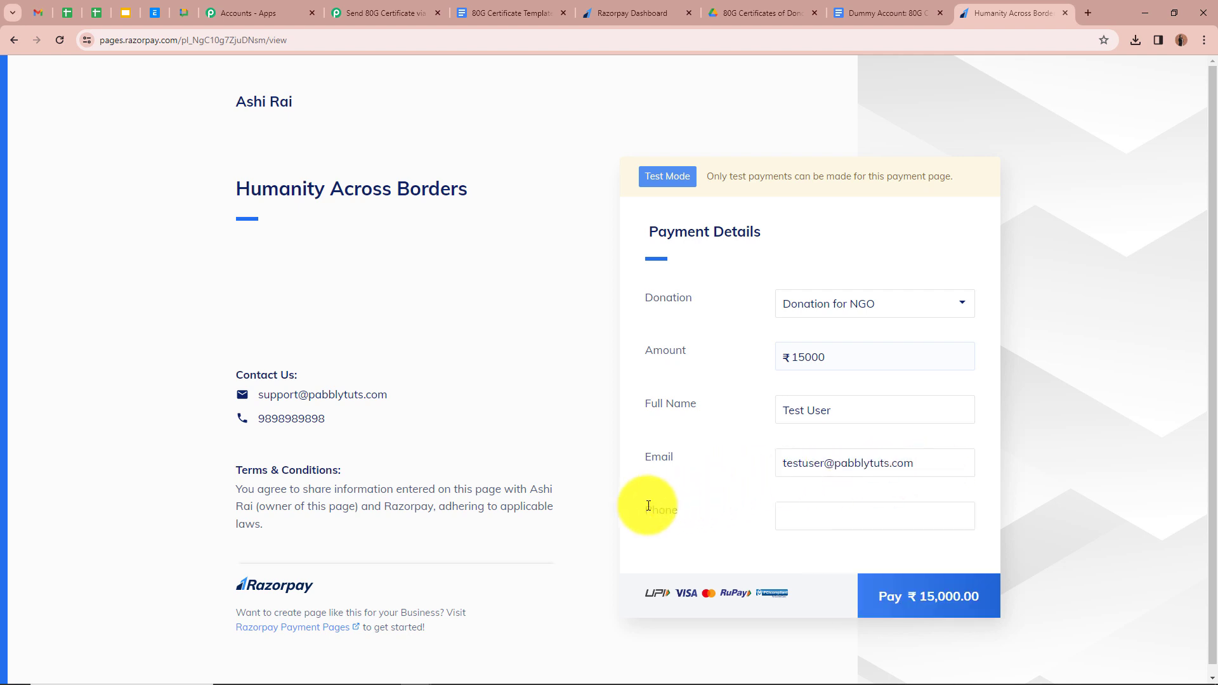
{"action": "left_click", "coordinate": [857, 513]}
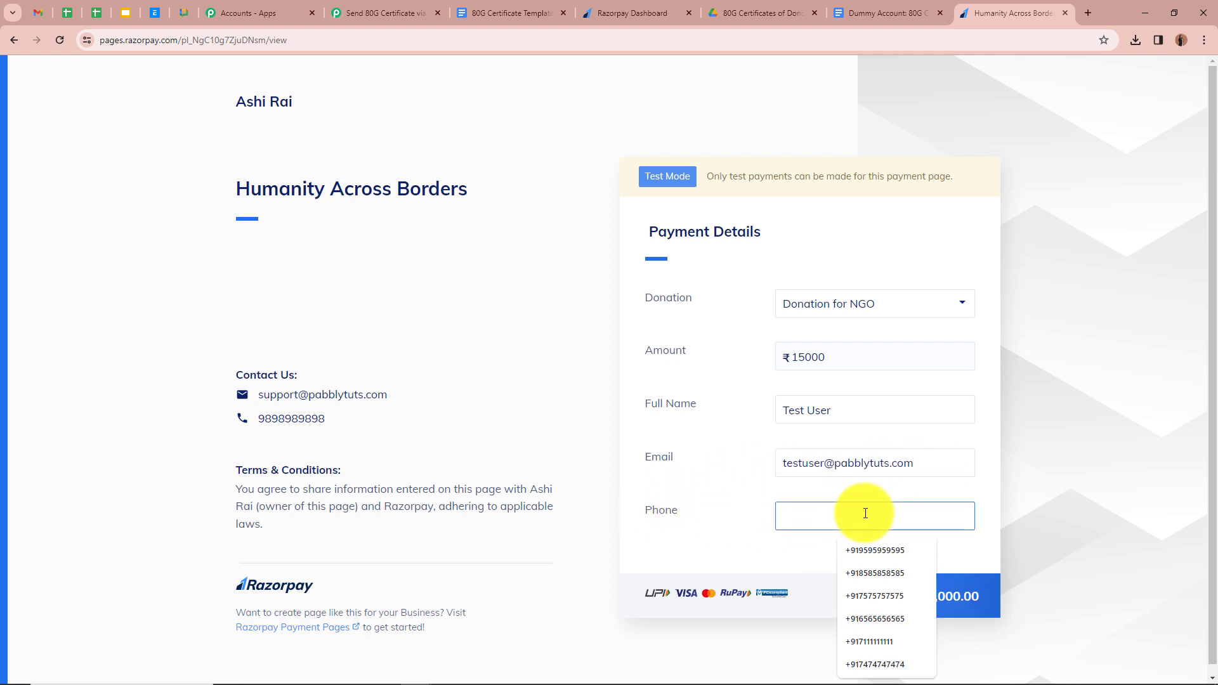
{"action": "left_click", "coordinate": [866, 596]}
{"action": "left_click", "coordinate": [975, 601]}
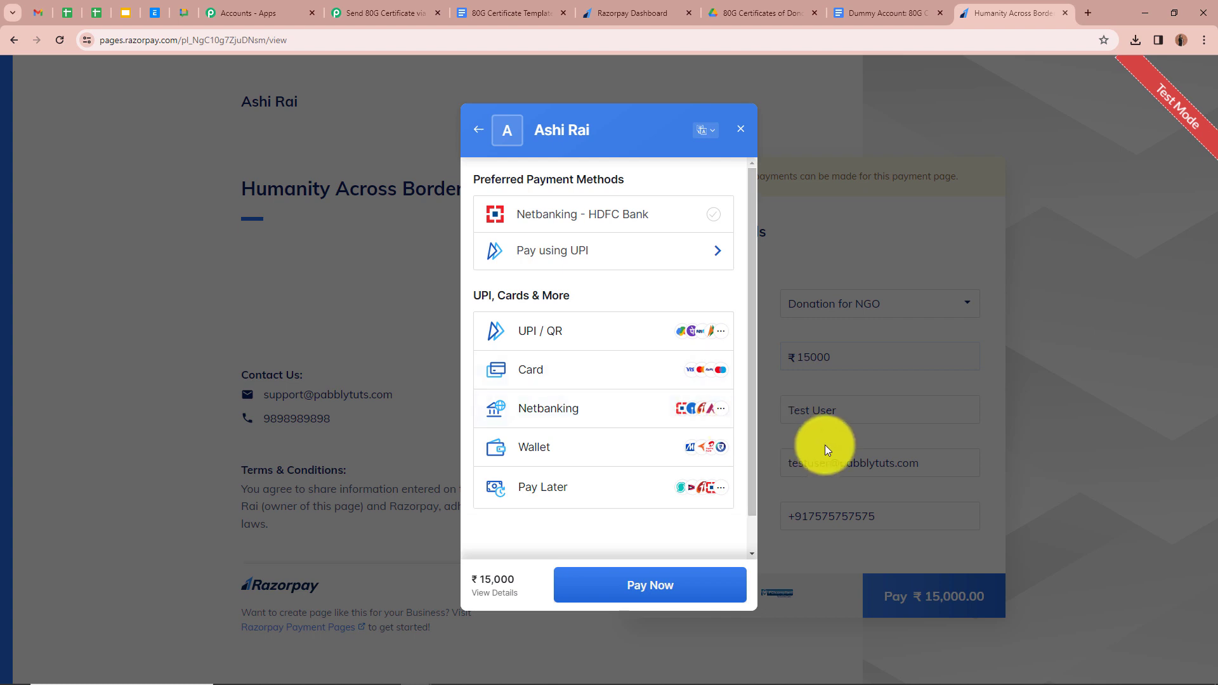
{"action": "left_click", "coordinate": [662, 367]}
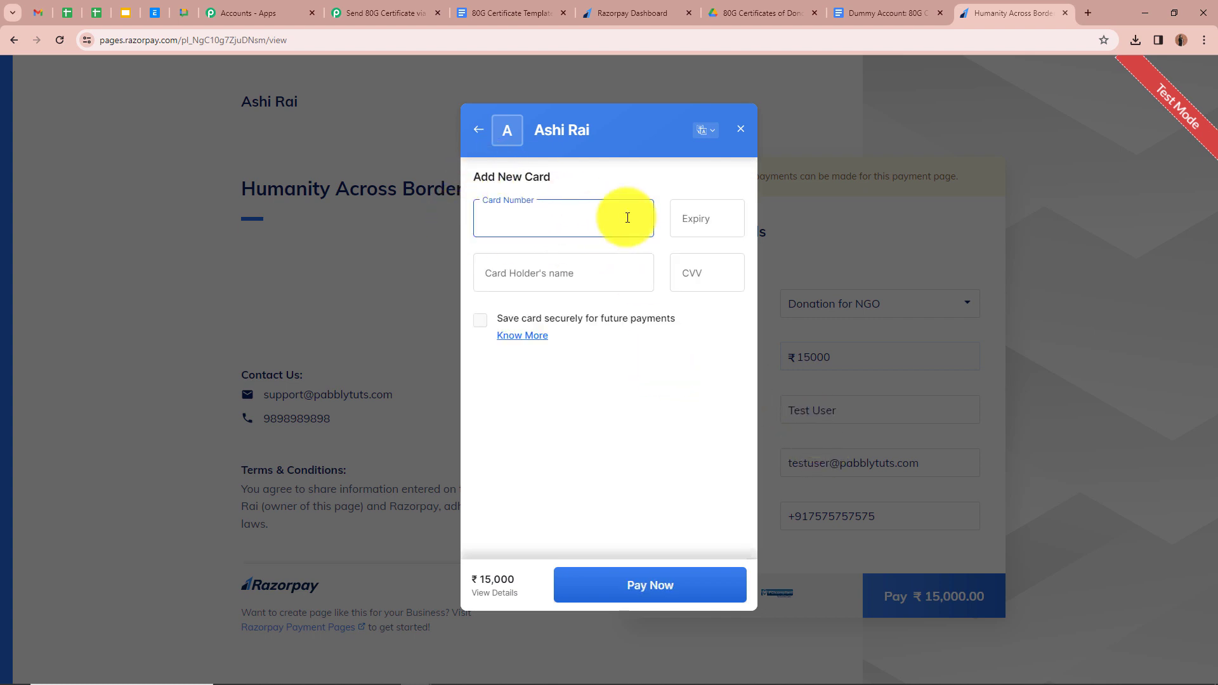
{"action": "type", "text": "411111111 11111110928"}
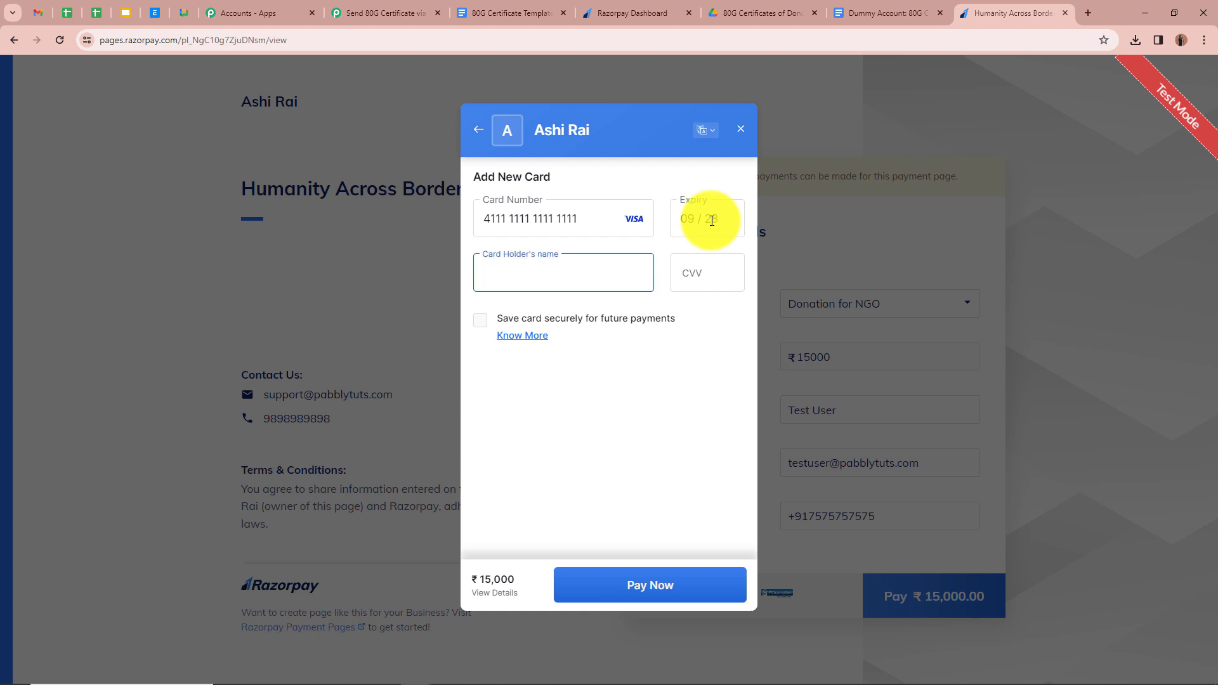
{"action": "type", "text": "Test"}
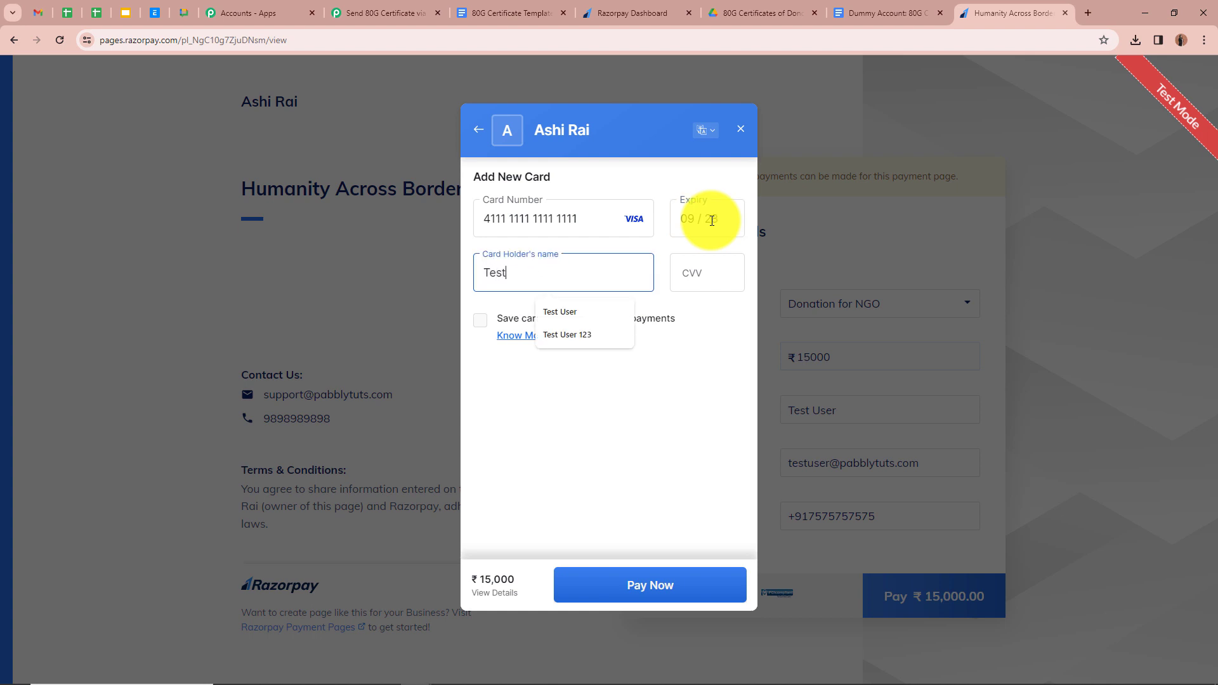
{"action": "left_click", "coordinate": [700, 273]}
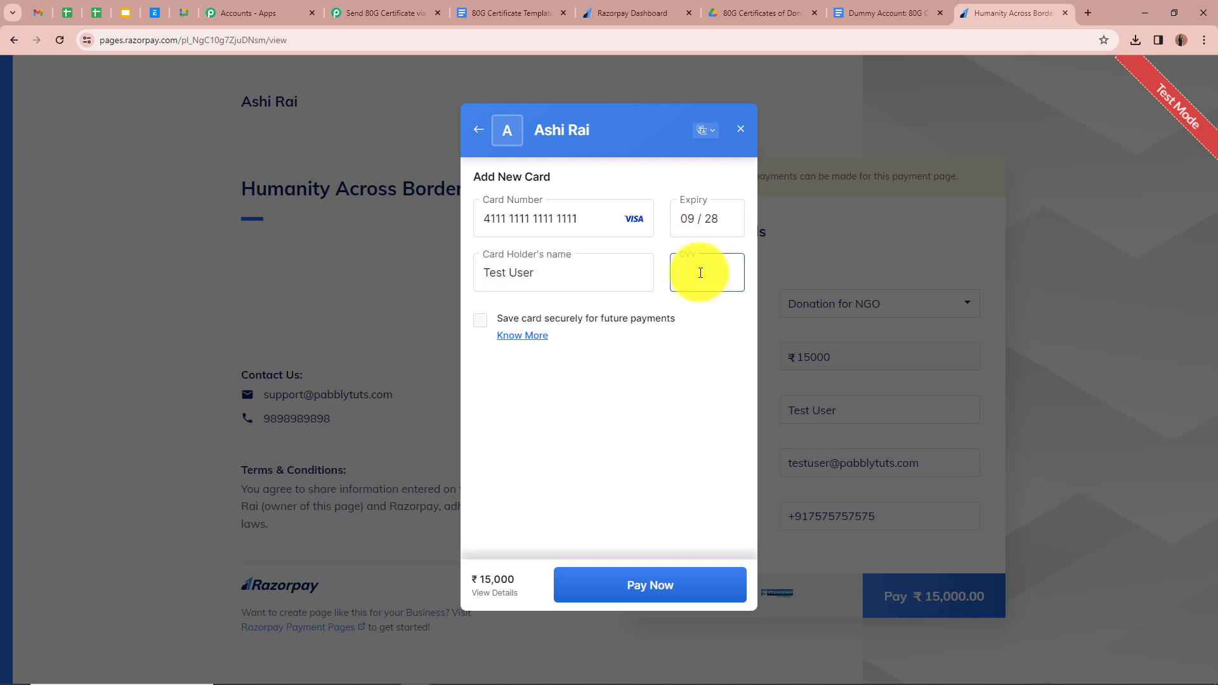
{"action": "type", "text": "123"}
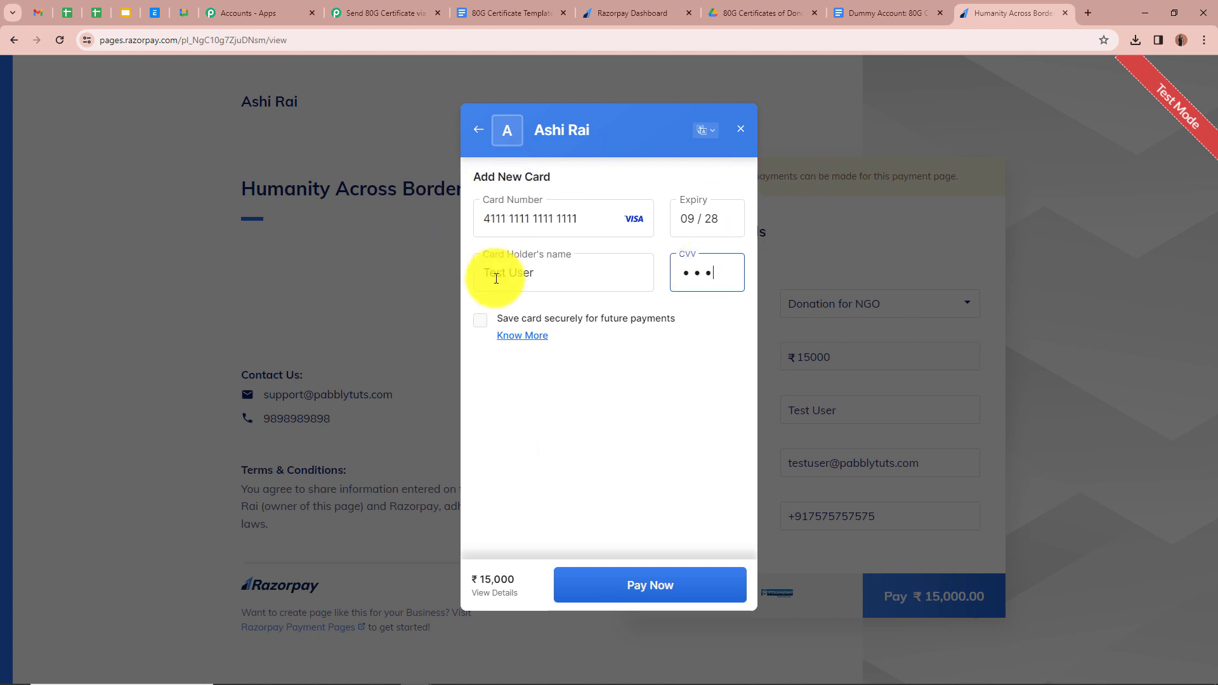
- Pay without saving the card and submit the test OTP 1111
{"action": "left_click", "coordinate": [730, 582]}
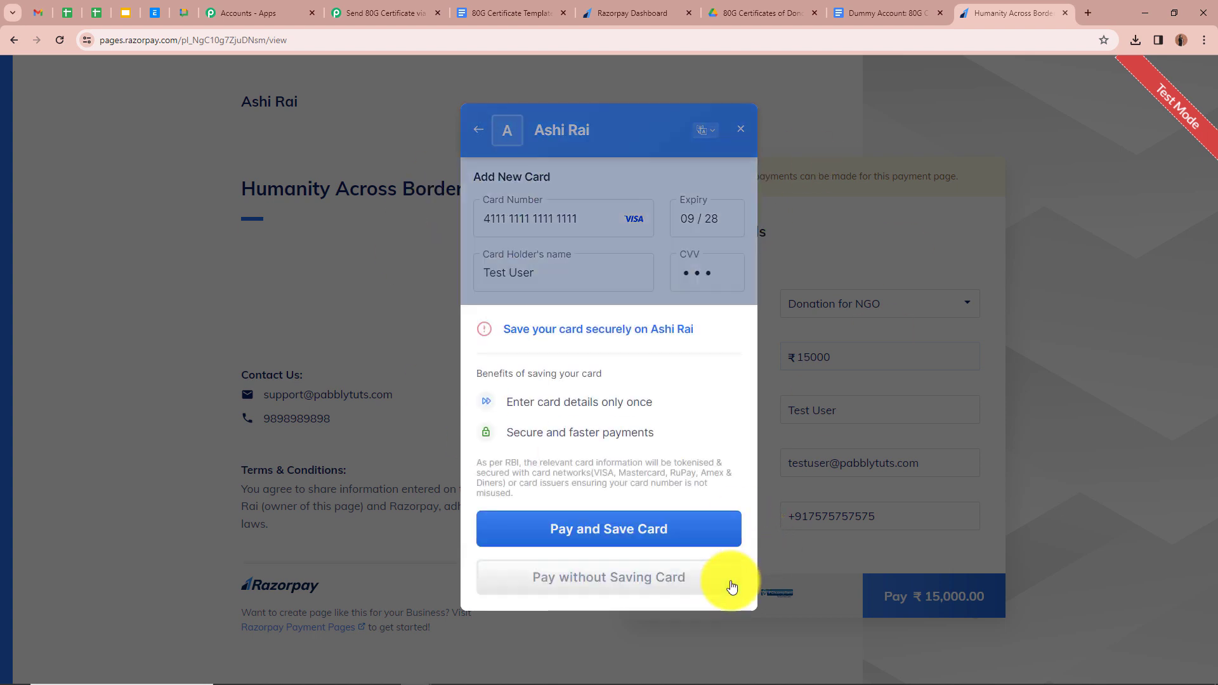
{"action": "left_click", "coordinate": [729, 585]}
{"action": "left_click", "coordinate": [489, 416]}
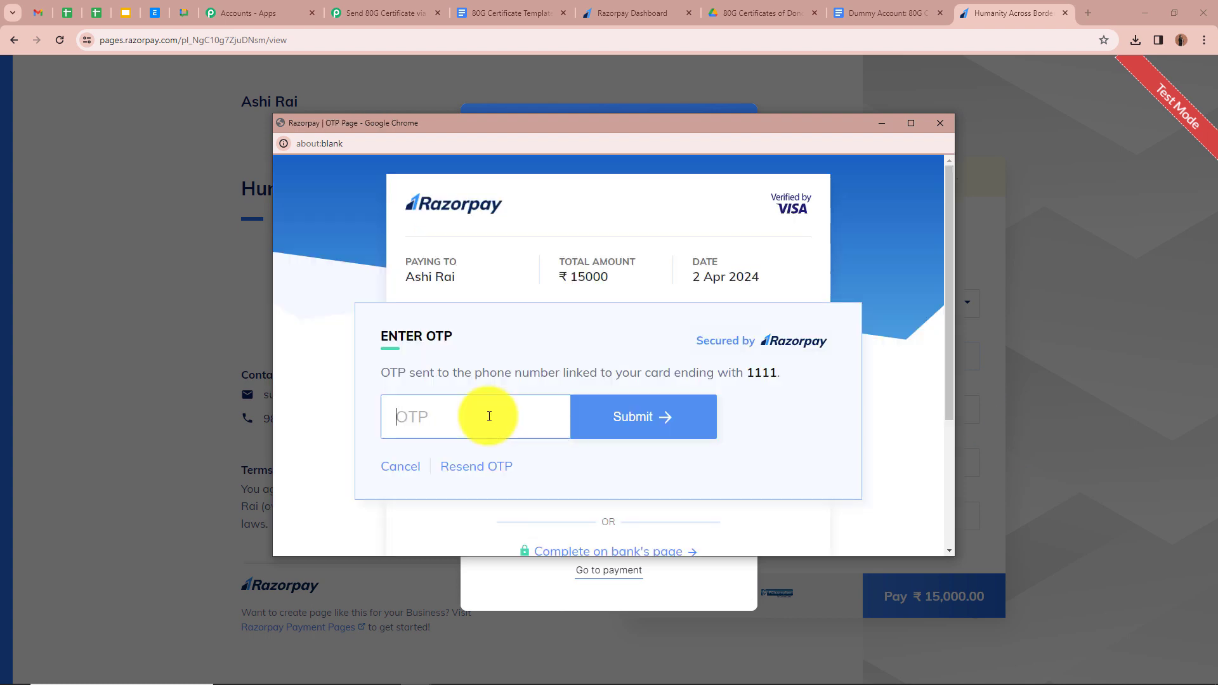
{"action": "type", "text": "1111"}
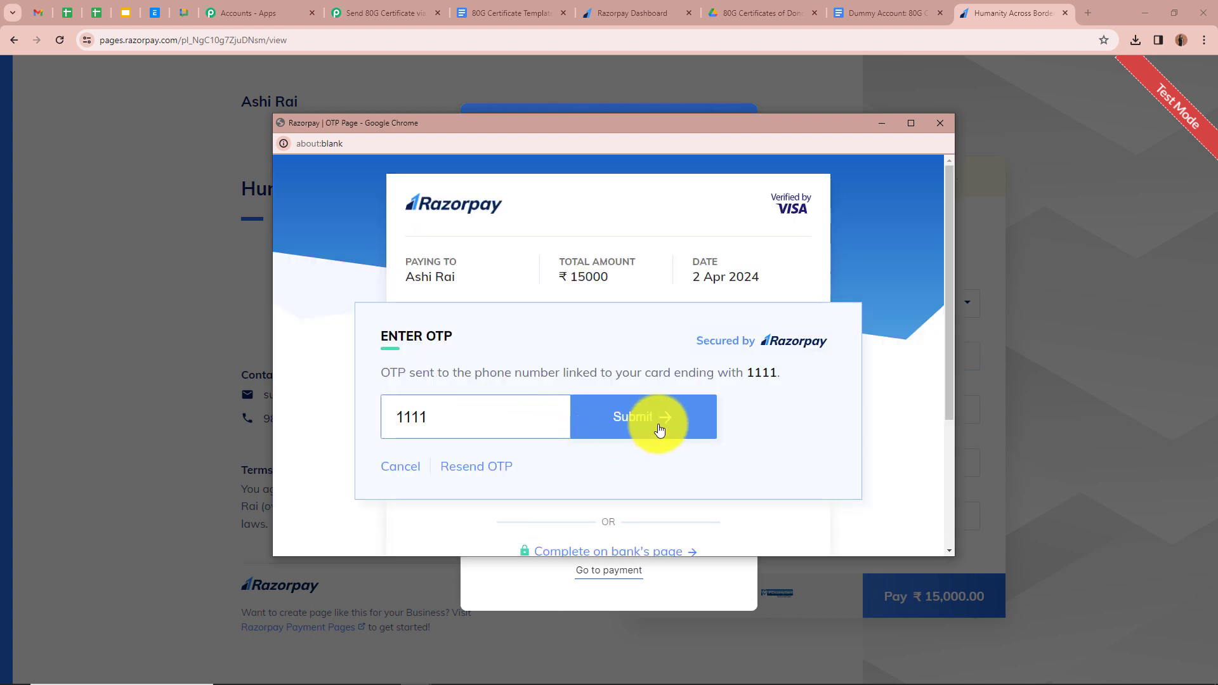
{"action": "left_click", "coordinate": [660, 429]}
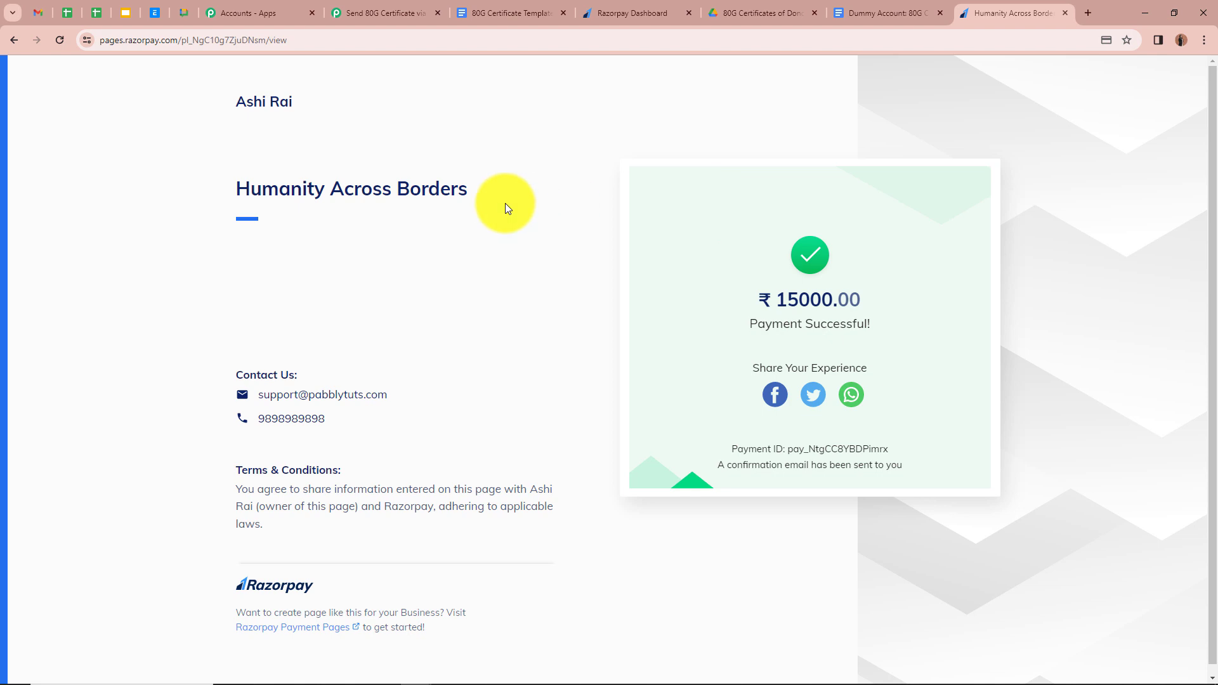
- Review the captured webhook response in the workflow: status captured, method card, Donation for NGO
{"action": "left_click", "coordinate": [388, 13]}
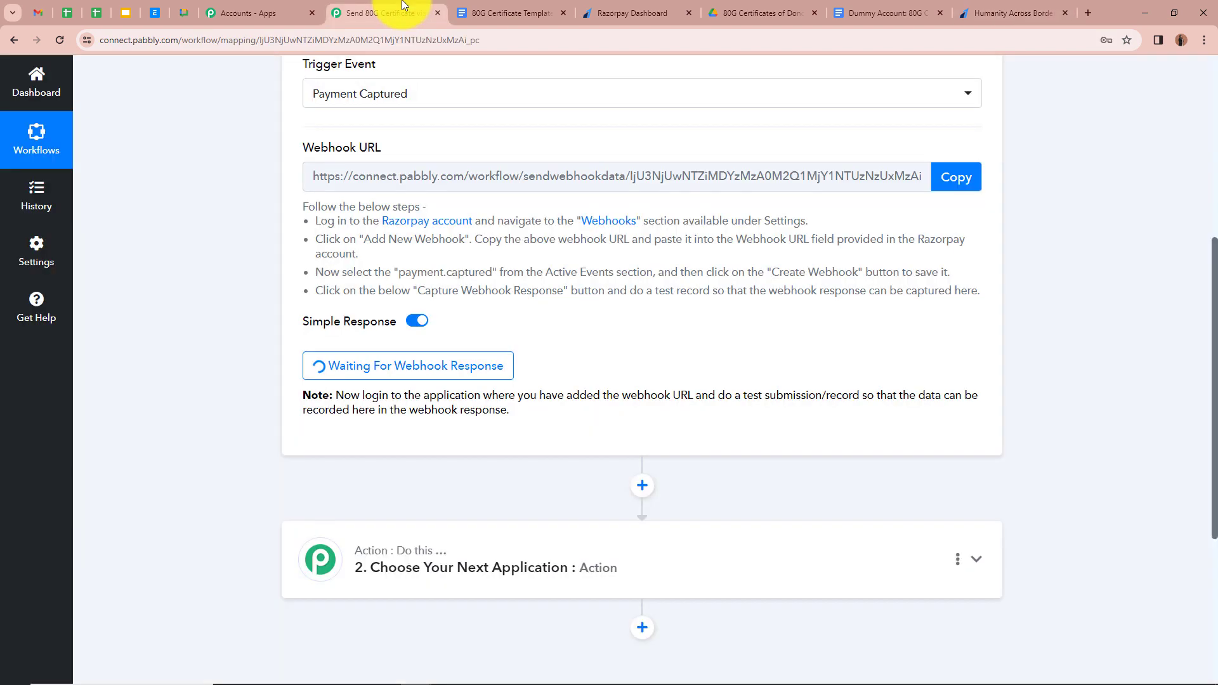
{"action": "scroll", "coordinate": [245, 333], "scroll_direction": "down", "scroll_amount": 5}
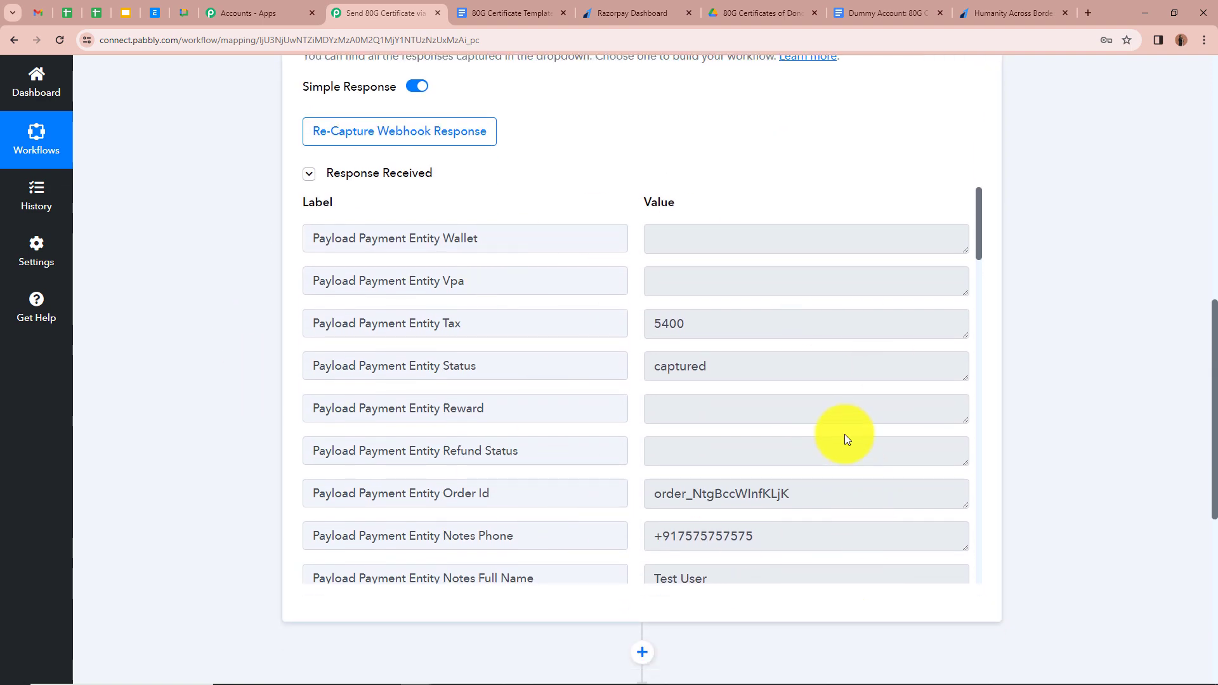
{"action": "scroll", "coordinate": [864, 379], "scroll_direction": "down", "scroll_amount": 2}
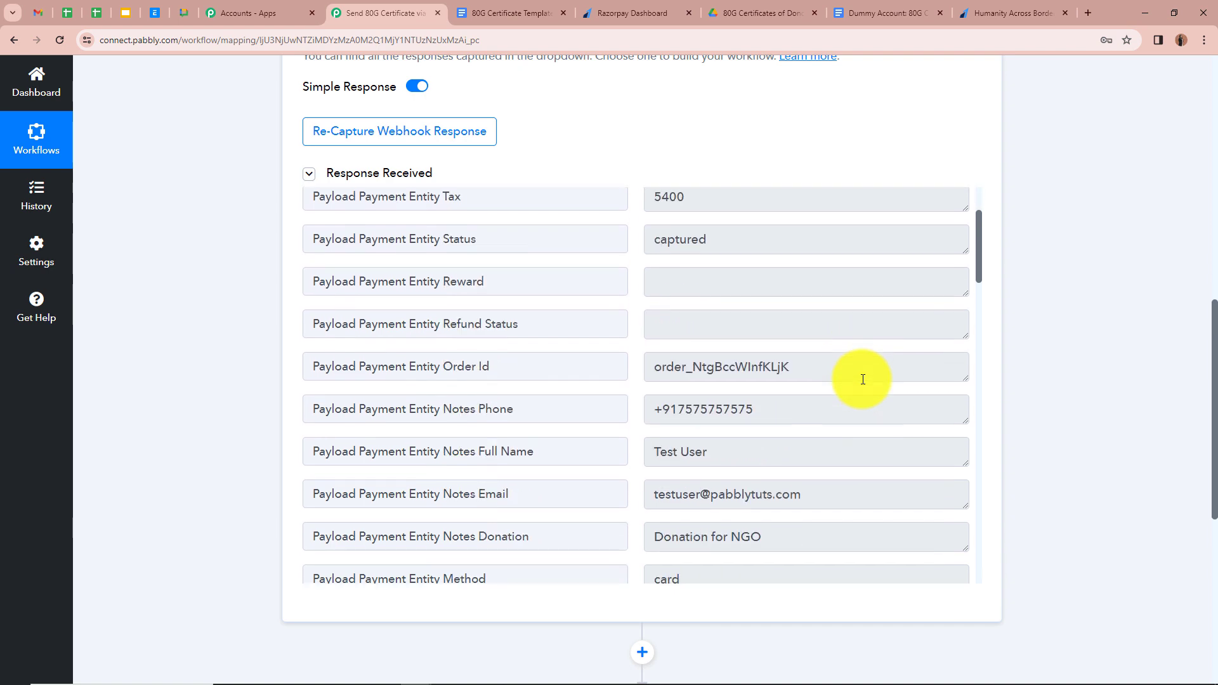
{"action": "scroll", "coordinate": [863, 380], "scroll_direction": "down", "scroll_amount": 2}
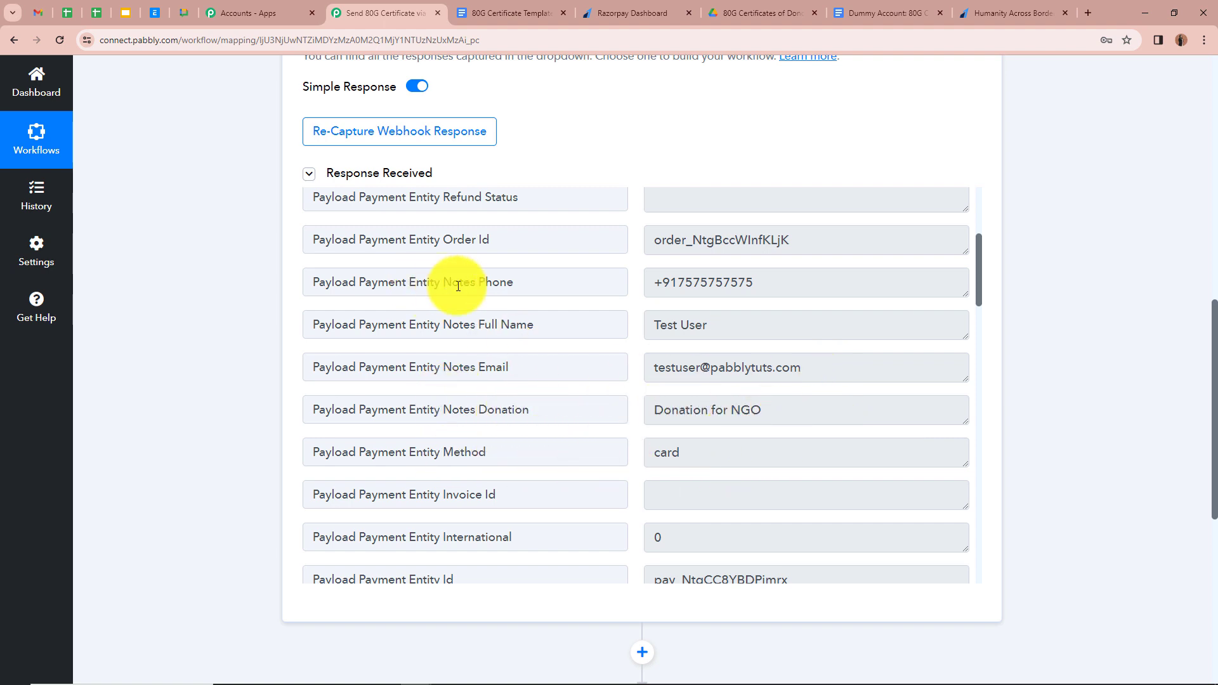
{"action": "scroll", "coordinate": [766, 394], "scroll_direction": "down", "scroll_amount": 7}
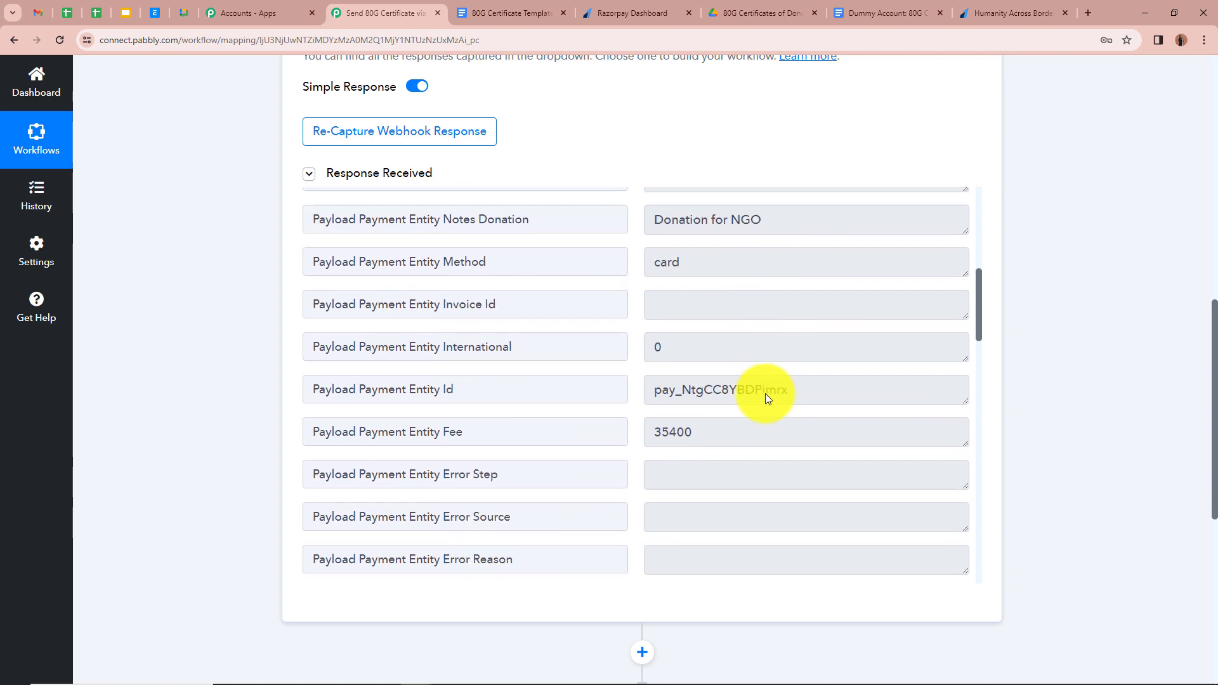
{"action": "scroll", "coordinate": [1106, 444], "scroll_direction": "up", "scroll_amount": 10}
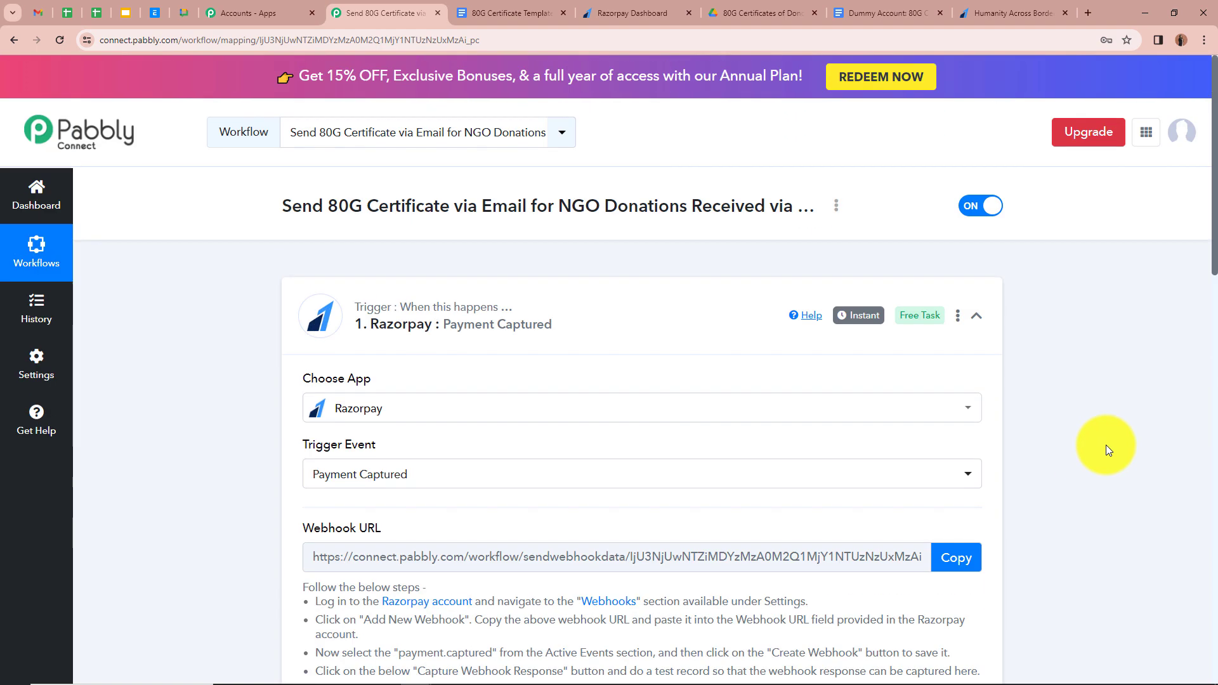
- Collapse the trigger and pick Google Docs as the action step's app via a 'Goo' search
{"action": "left_click", "coordinate": [976, 316]}
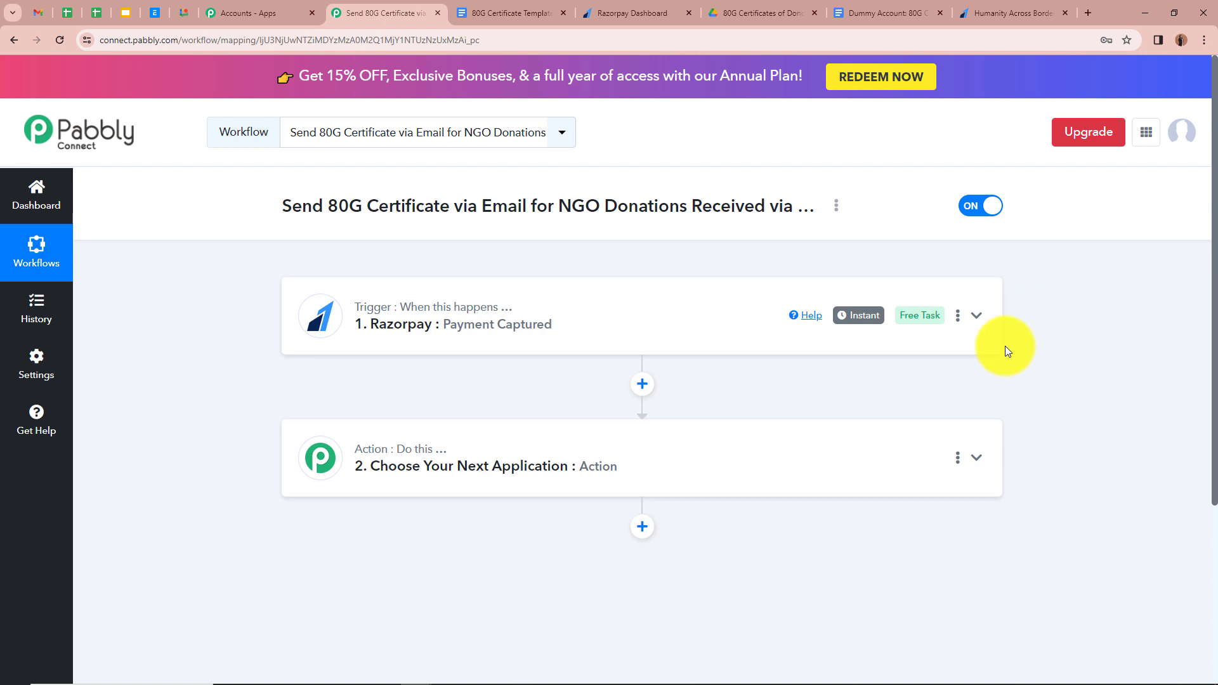
{"action": "left_click", "coordinate": [977, 458]}
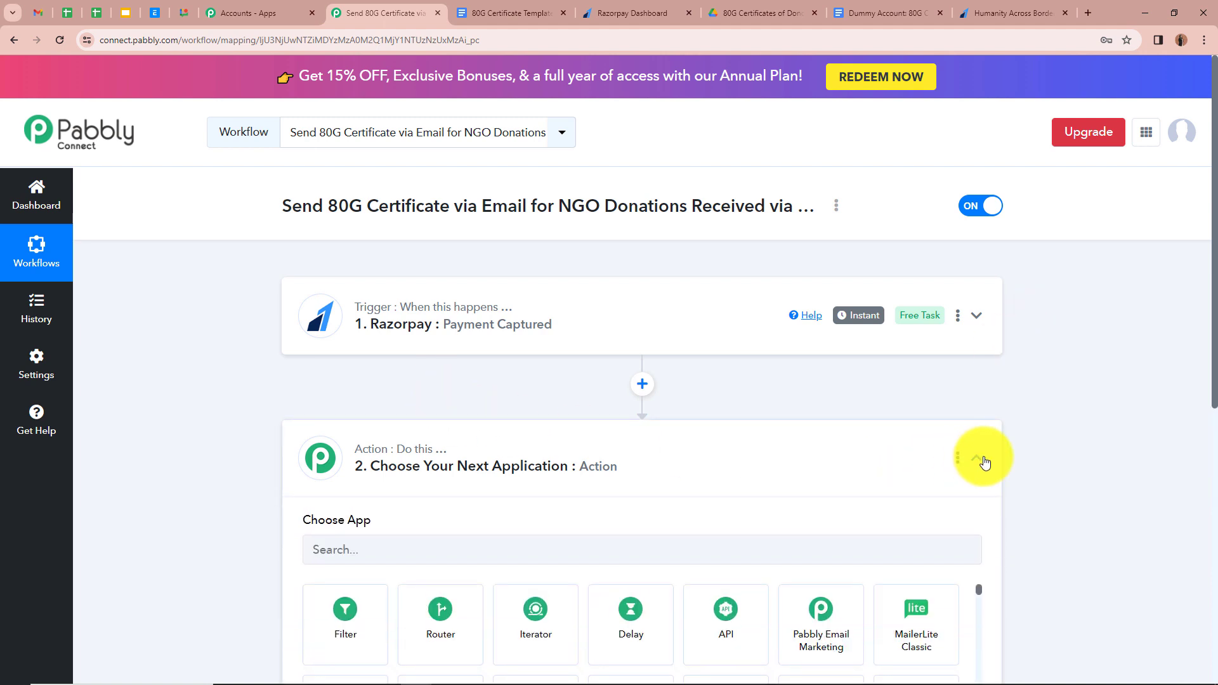
{"action": "left_click", "coordinate": [502, 328]}
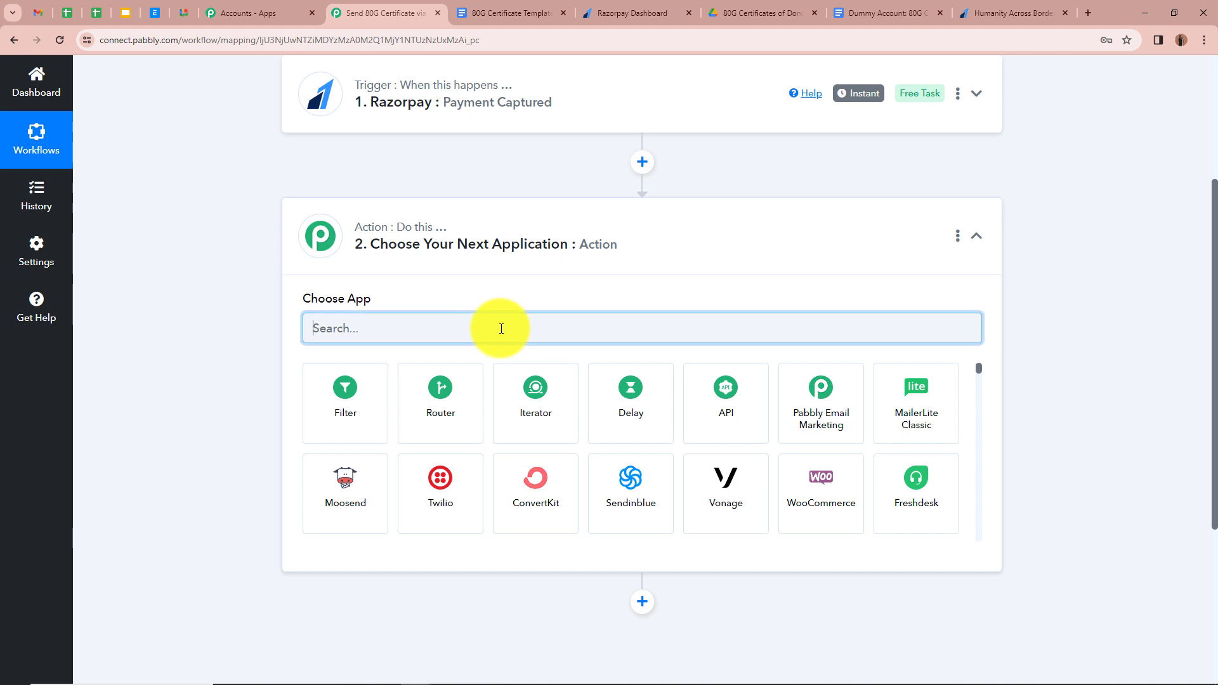
{"action": "type", "text": "Goo"}
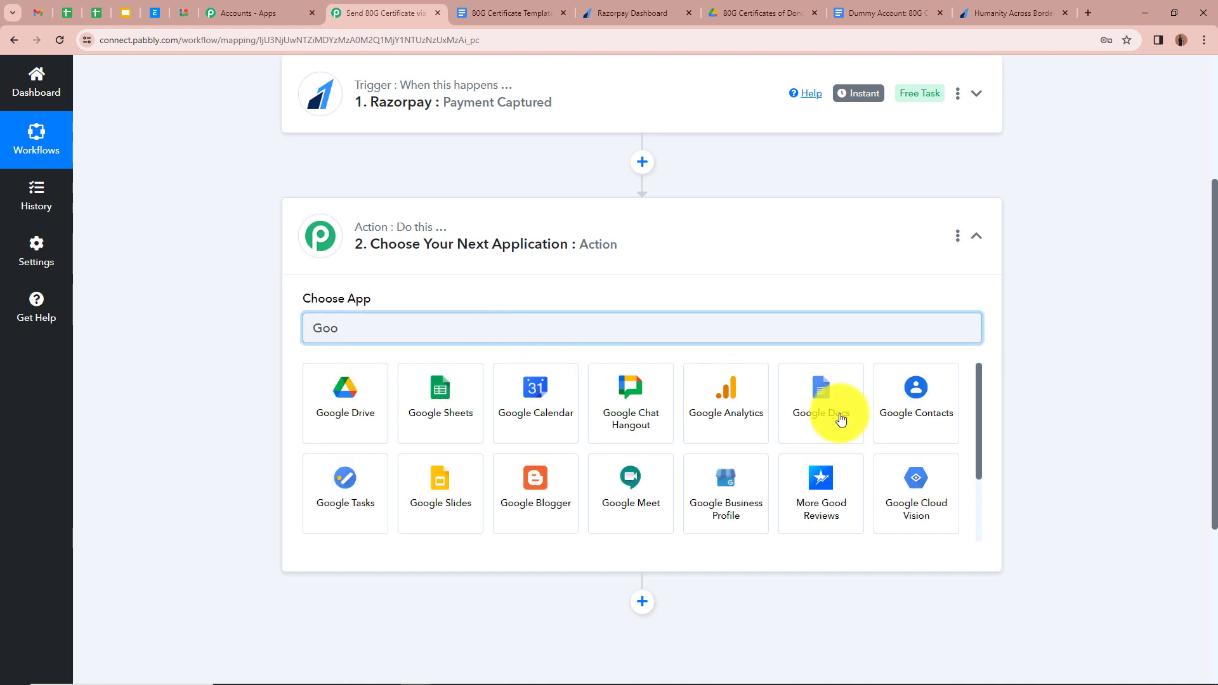
{"action": "left_click", "coordinate": [836, 419]}
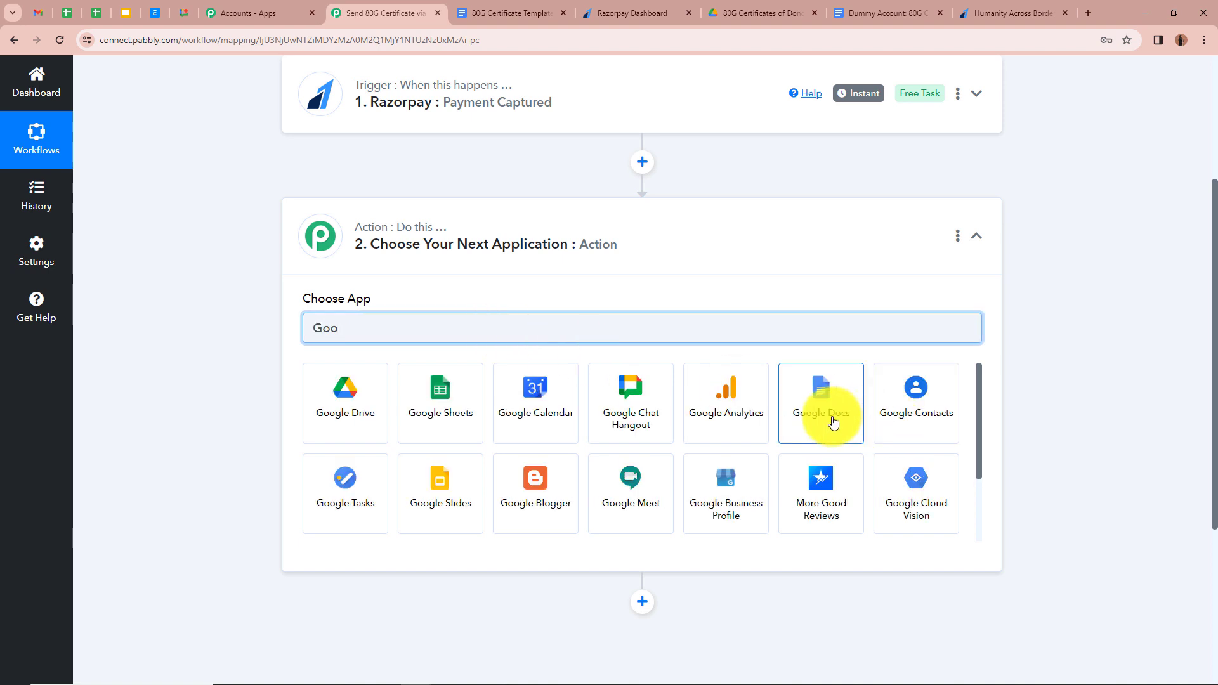
{"action": "left_click", "coordinate": [513, 13]}
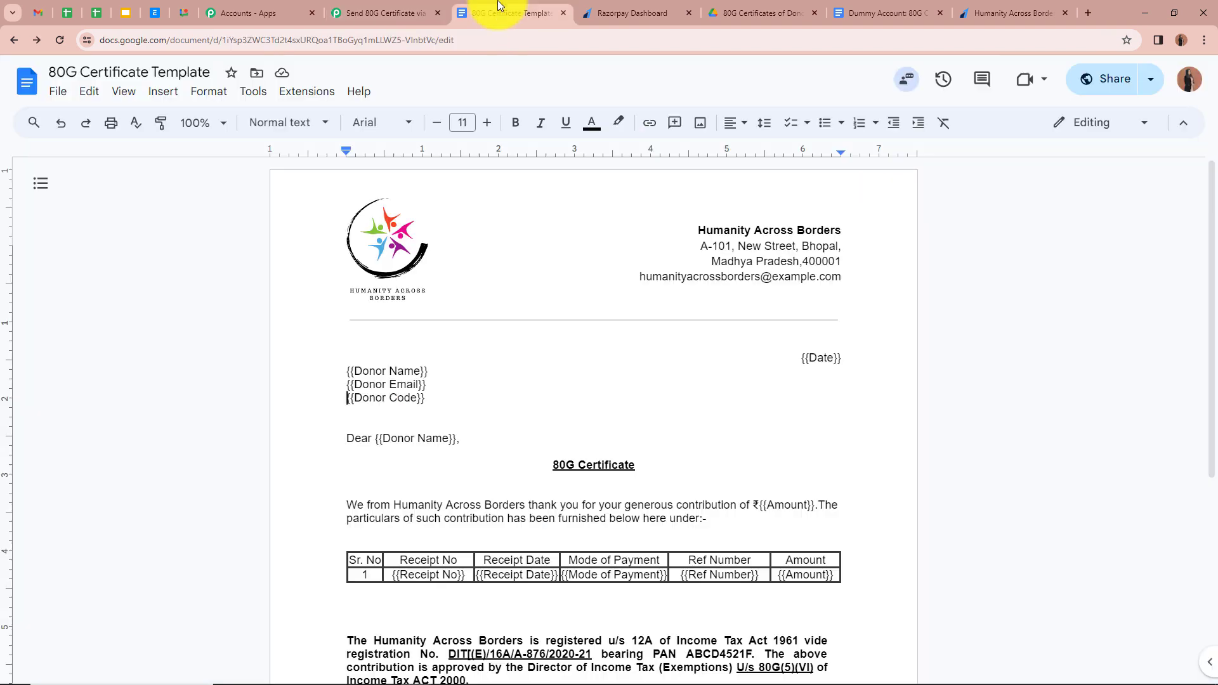
- Scroll through the 80G Certificate Template's placeholders, then go back to the Pabbly workflow
{"action": "scroll", "coordinate": [231, 348], "scroll_direction": "down", "scroll_amount": 2}
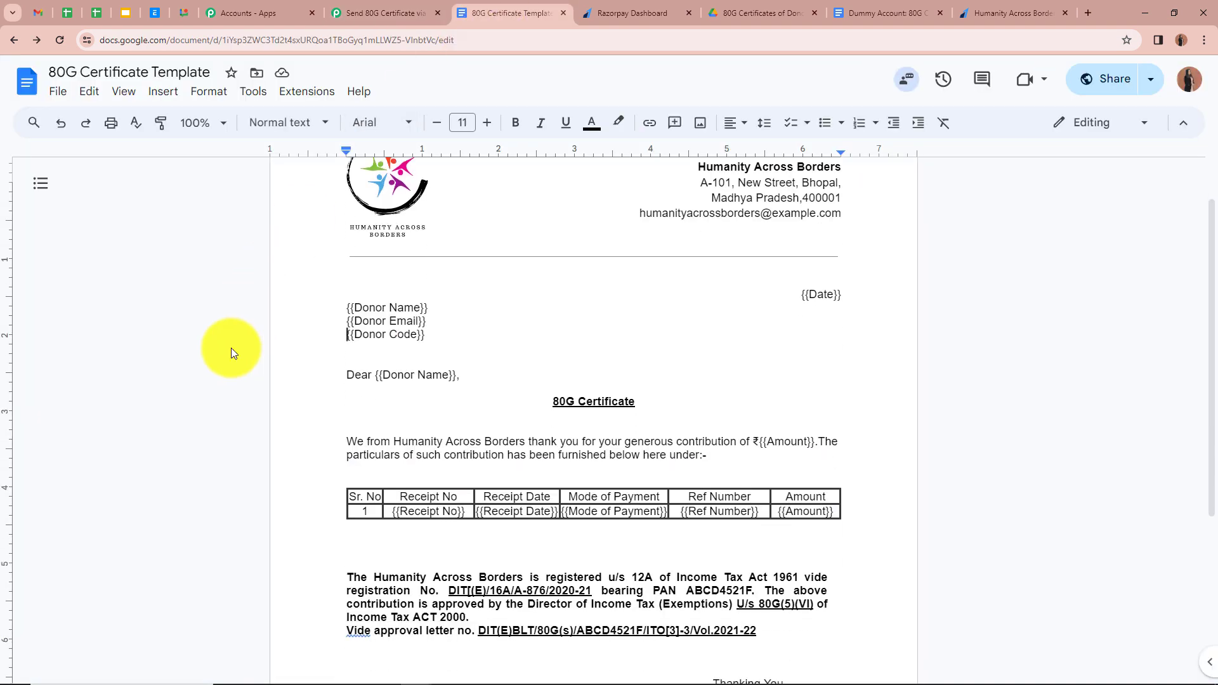
{"action": "scroll", "coordinate": [938, 524], "scroll_direction": "down", "scroll_amount": 3}
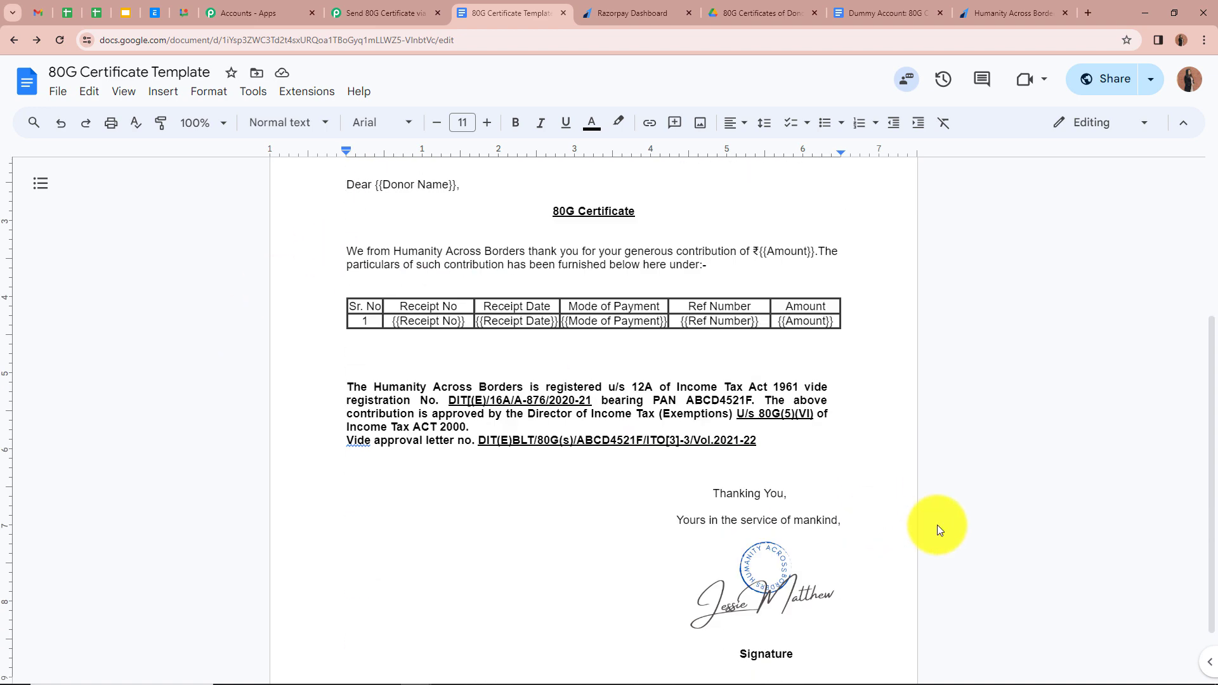
{"action": "scroll", "coordinate": [938, 524], "scroll_direction": "up", "scroll_amount": 4}
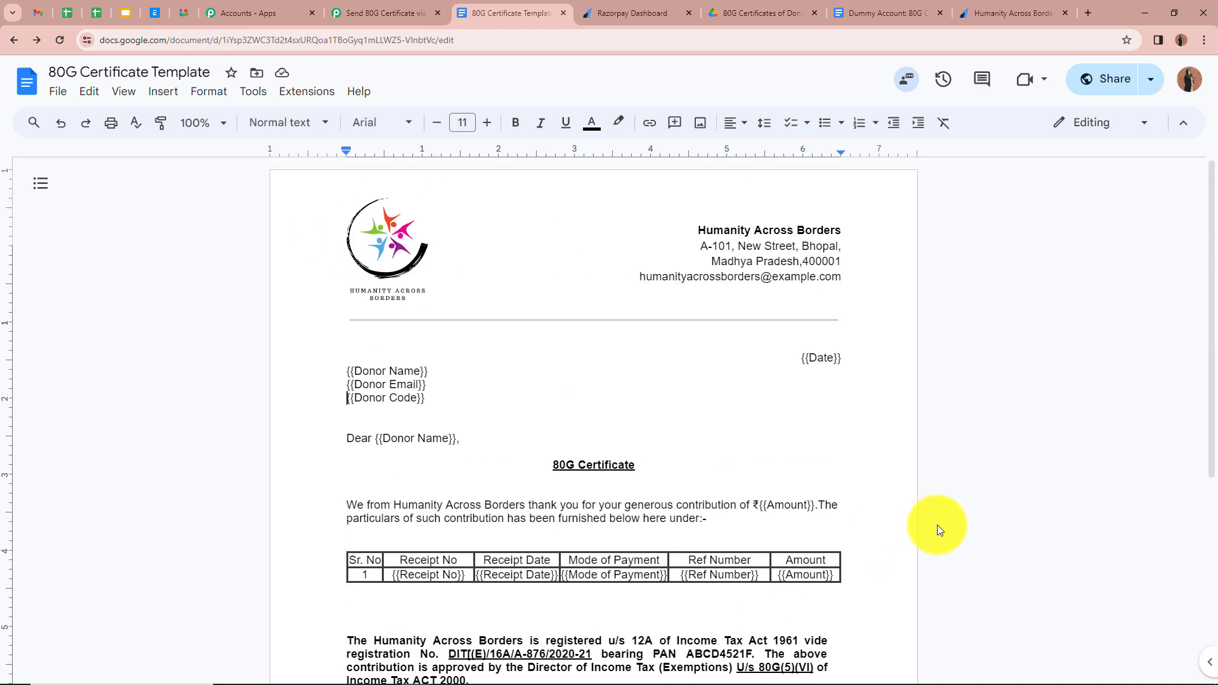
{"action": "left_click", "coordinate": [402, 11]}
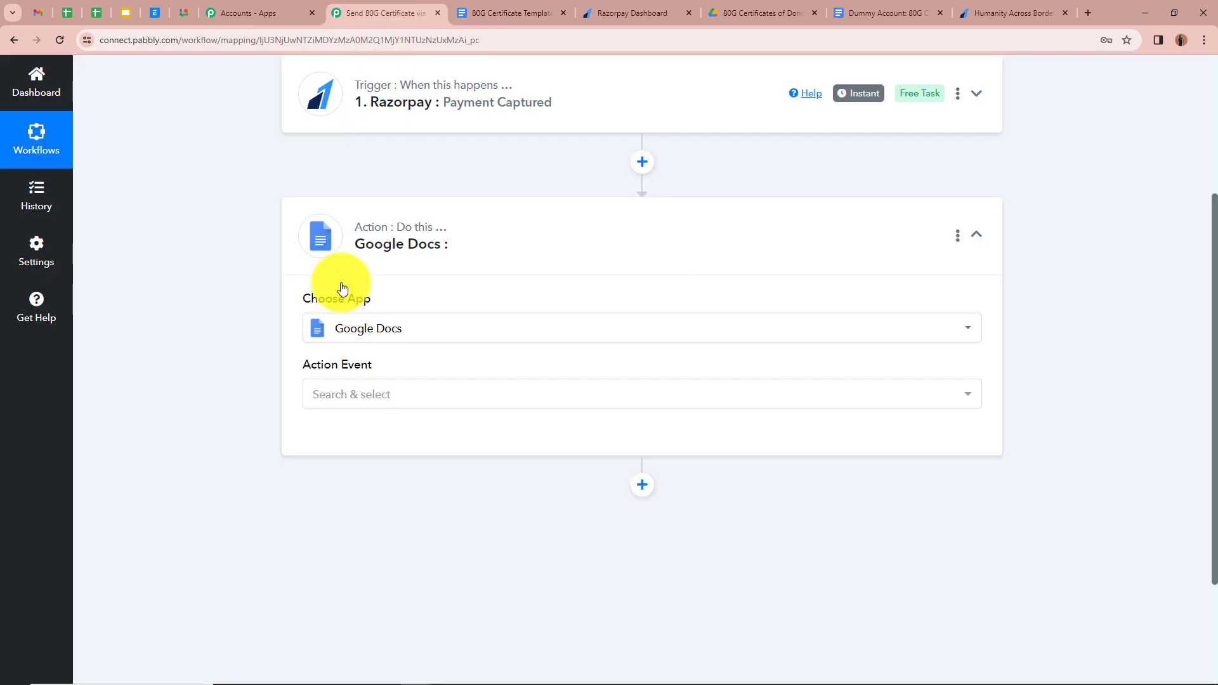
- Choose the 'Create Document from Template' event and authorise a new Google Docs connection
{"action": "left_click", "coordinate": [373, 398]}
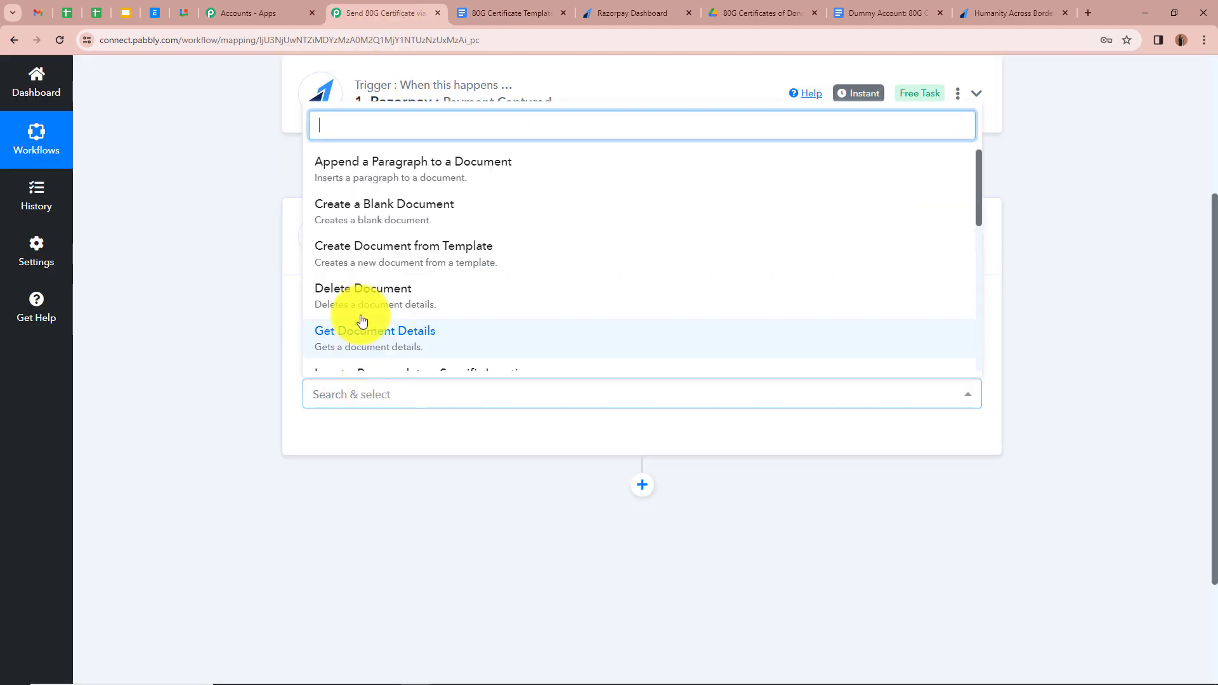
{"action": "left_click", "coordinate": [362, 249]}
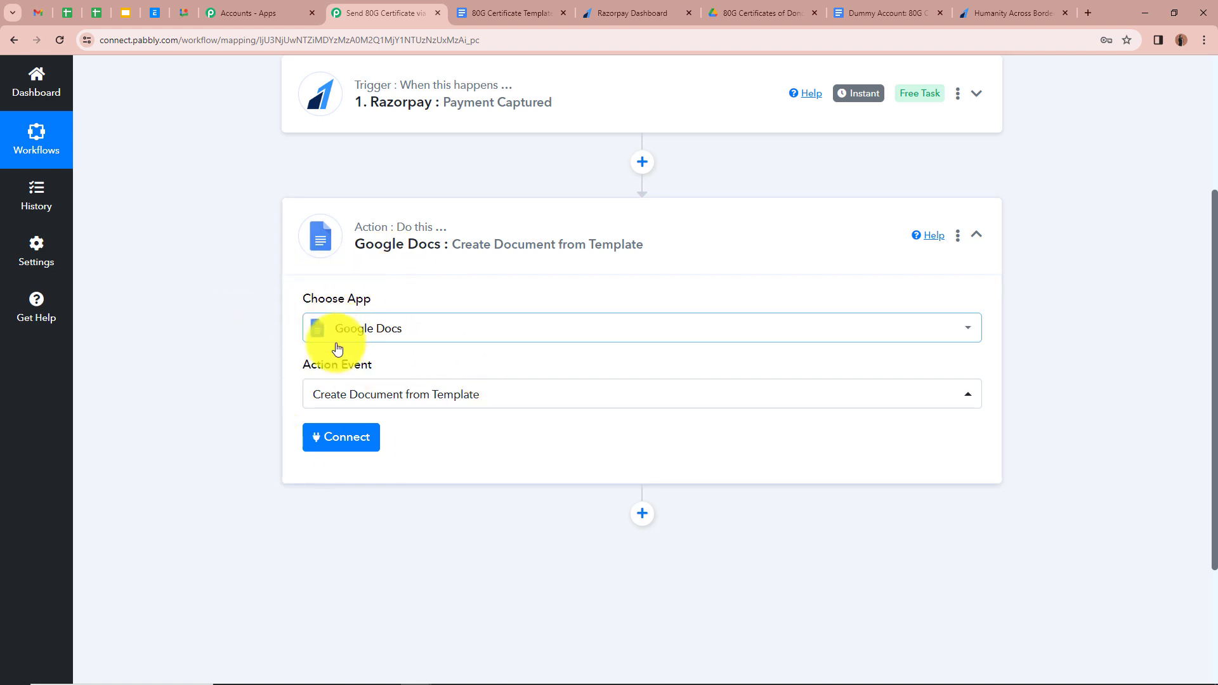
{"action": "left_click", "coordinate": [362, 443]}
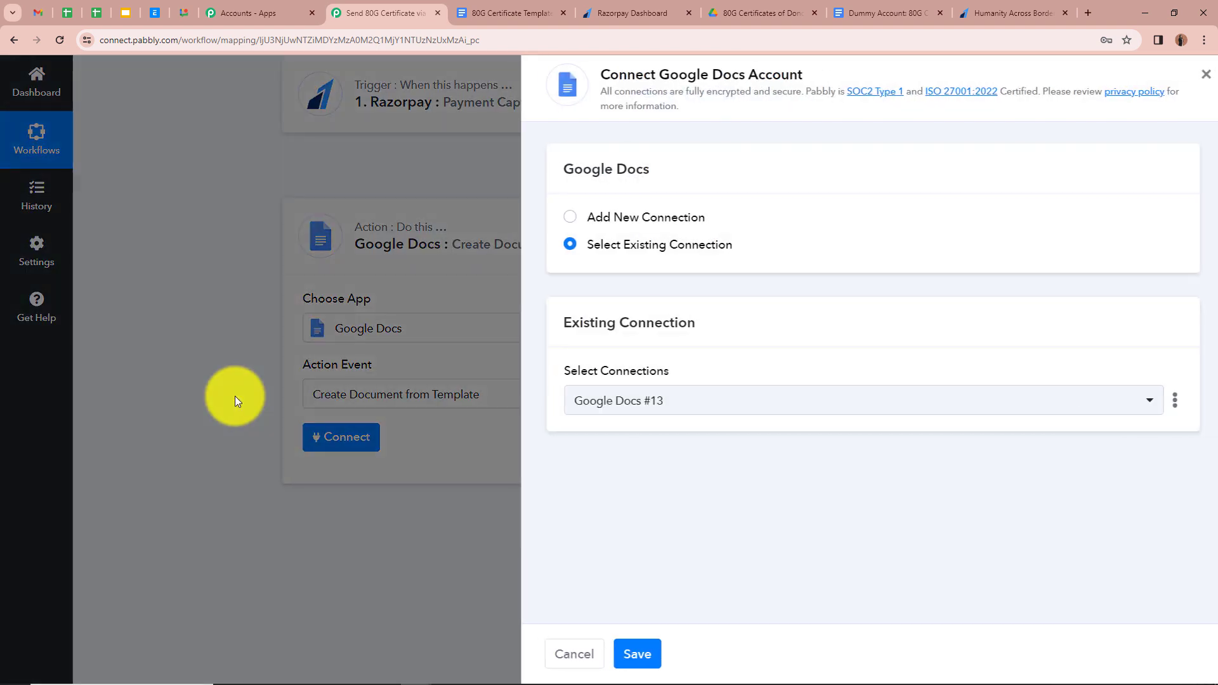
{"action": "left_click", "coordinate": [554, 217]}
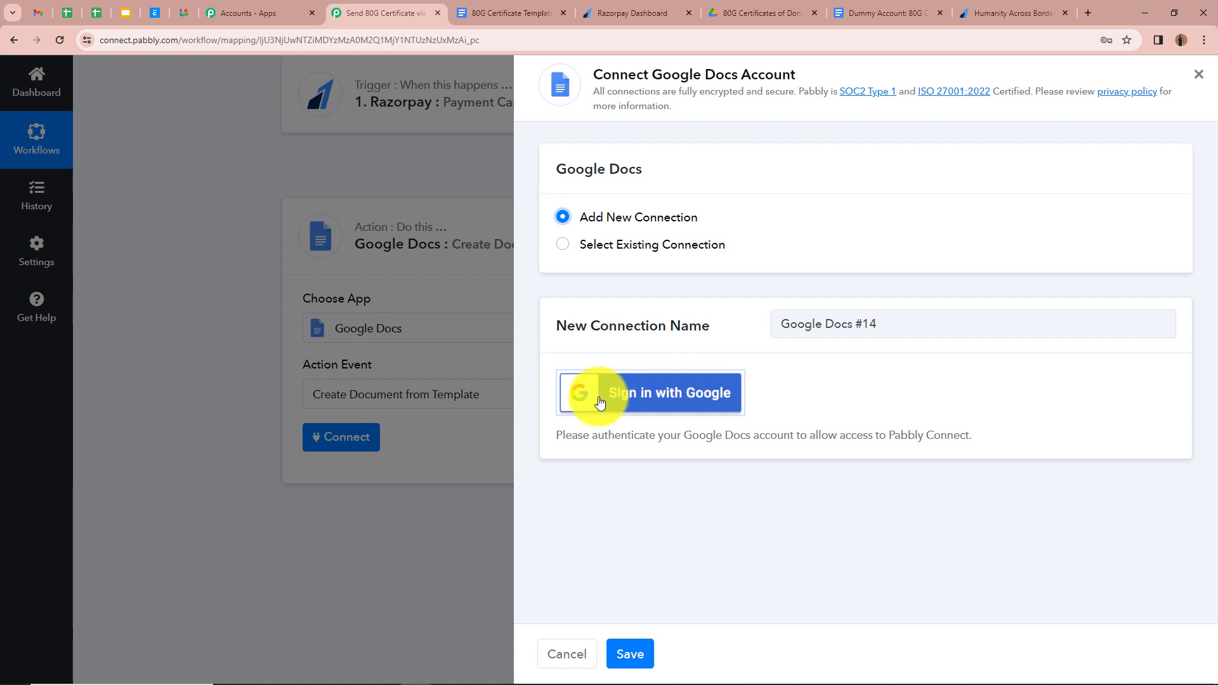
{"action": "left_click", "coordinate": [709, 408]}
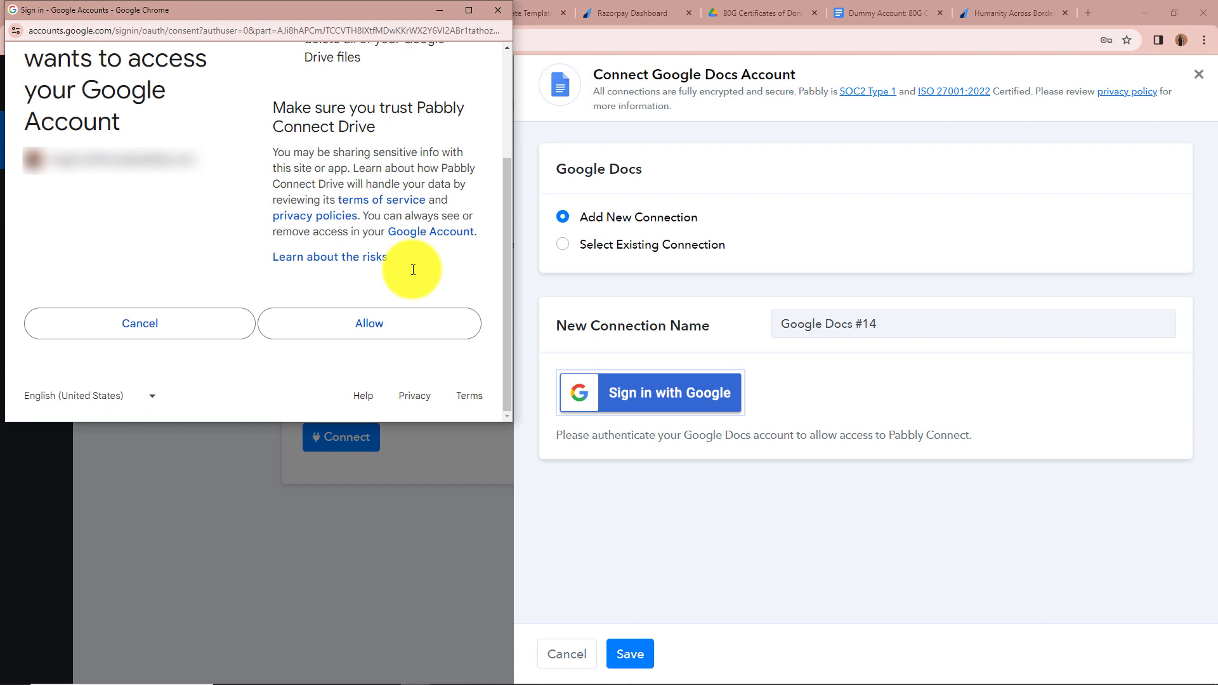
{"action": "left_click", "coordinate": [408, 335]}
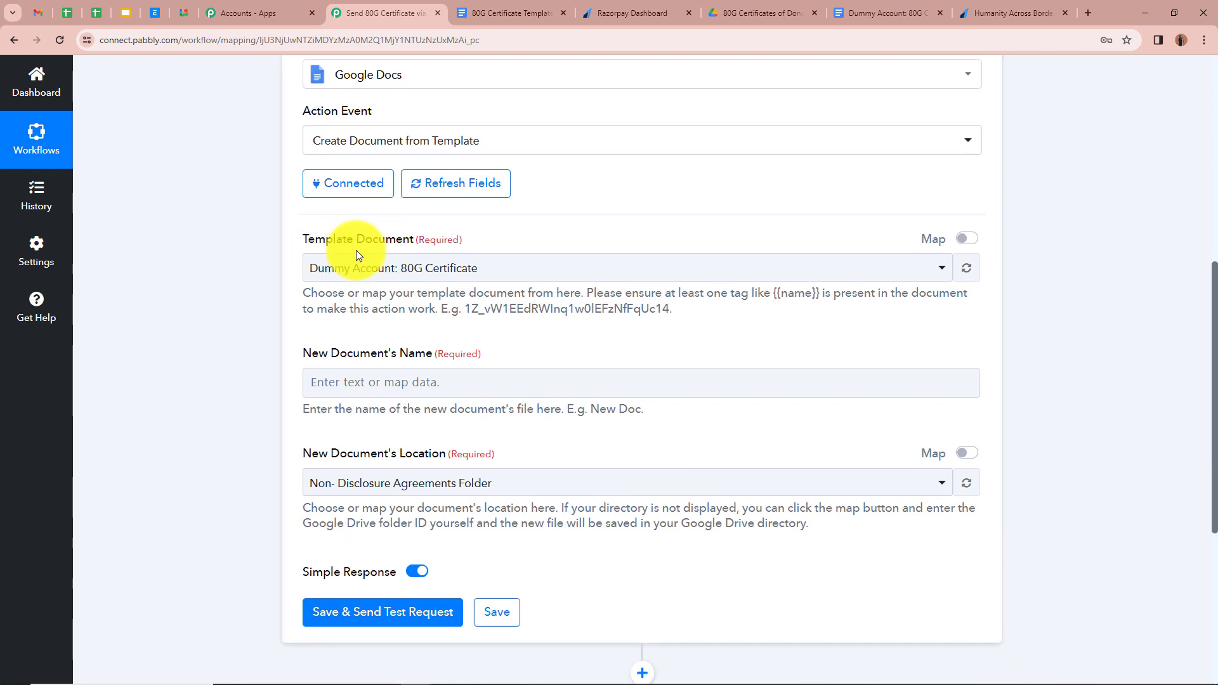
- Select 80G Certificate Template as the template document
{"action": "left_click", "coordinate": [508, 13]}
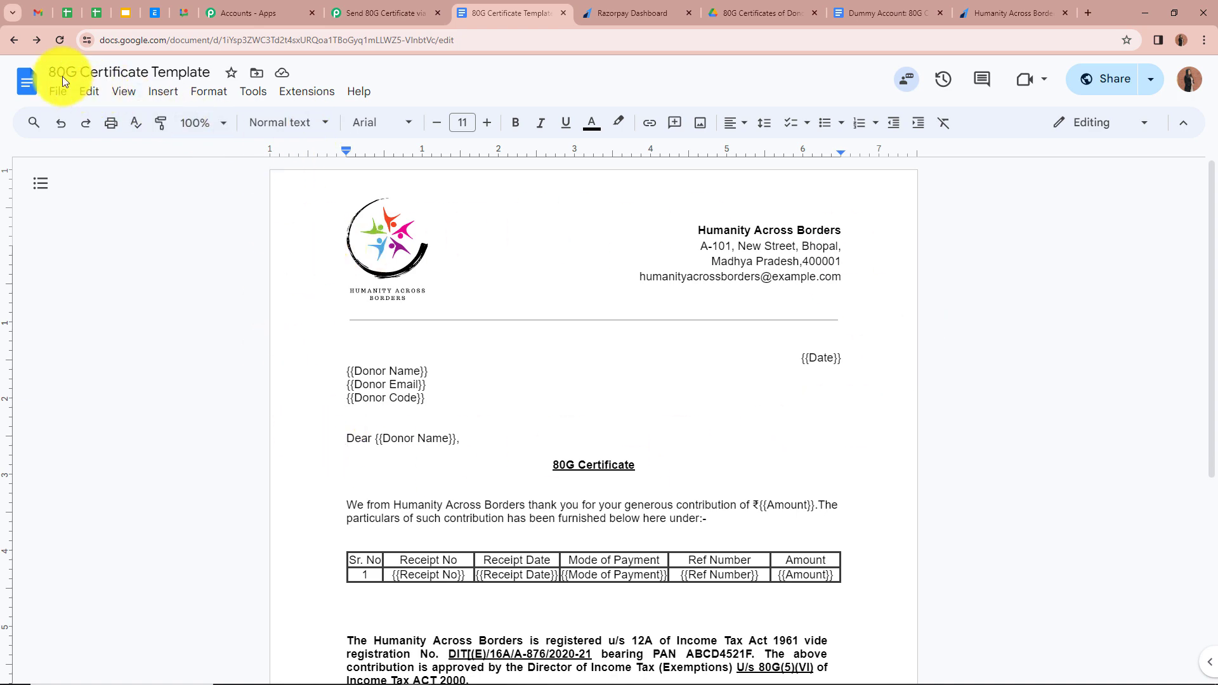
{"action": "left_click", "coordinate": [385, 13]}
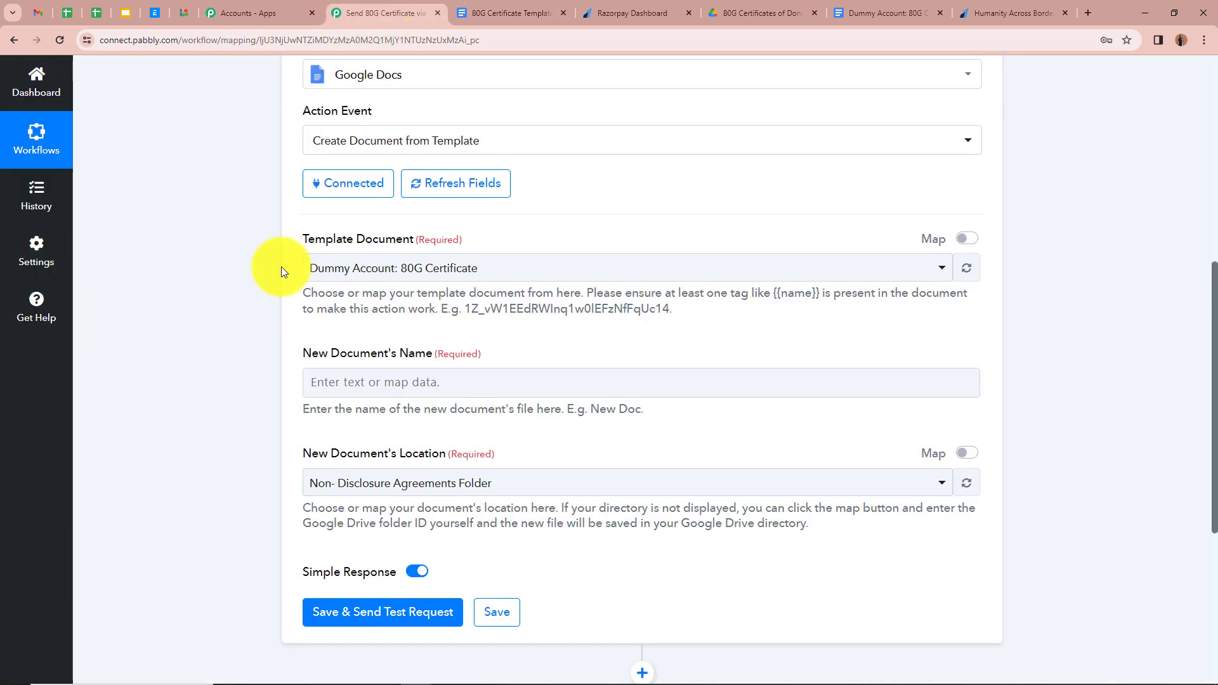
{"action": "left_click", "coordinate": [574, 267]}
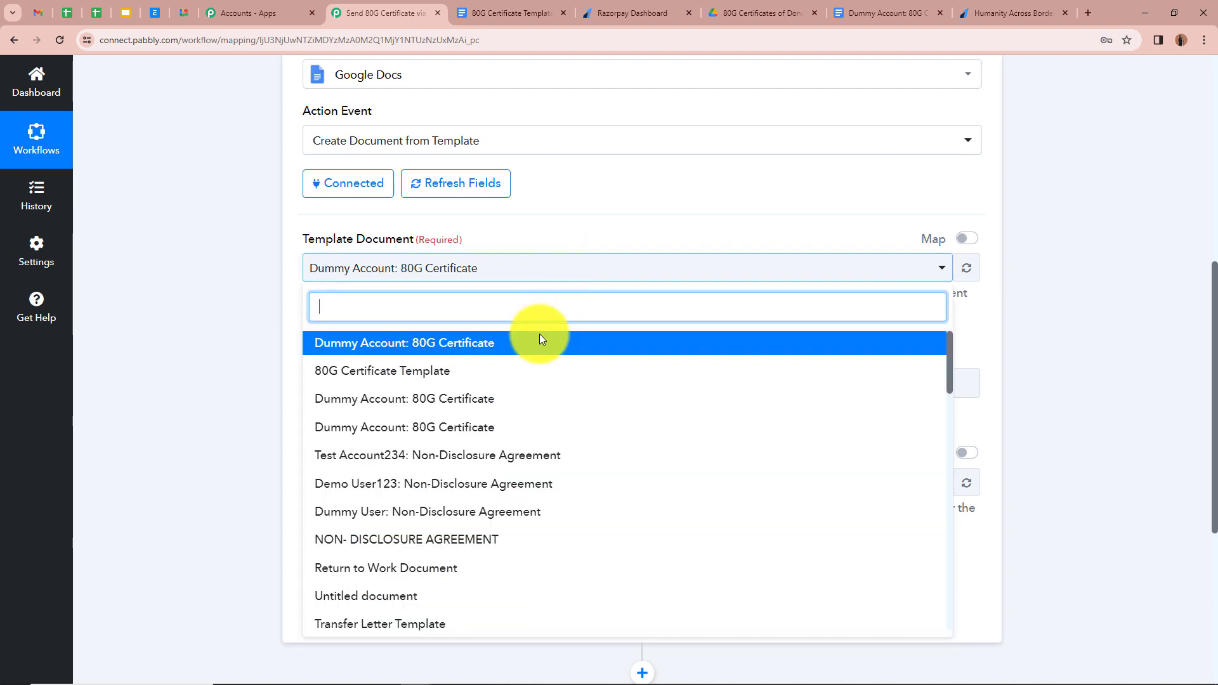
{"action": "left_click", "coordinate": [470, 371]}
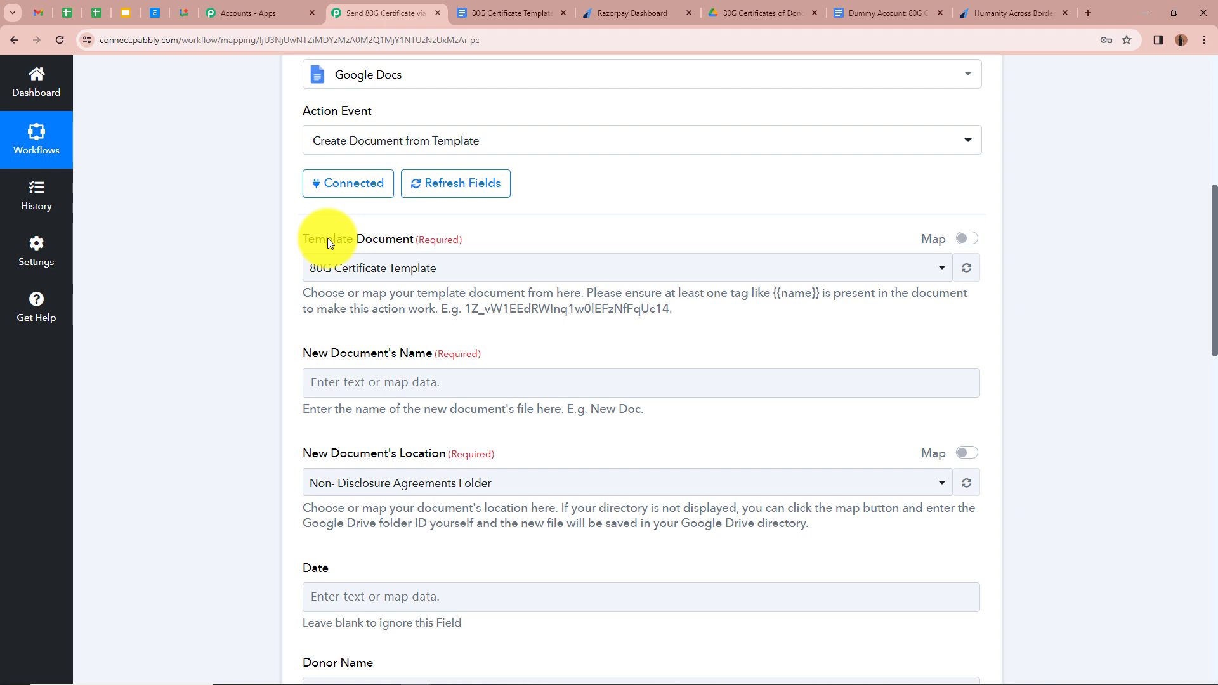
{"action": "scroll", "coordinate": [235, 247], "scroll_direction": "down", "scroll_amount": 2}
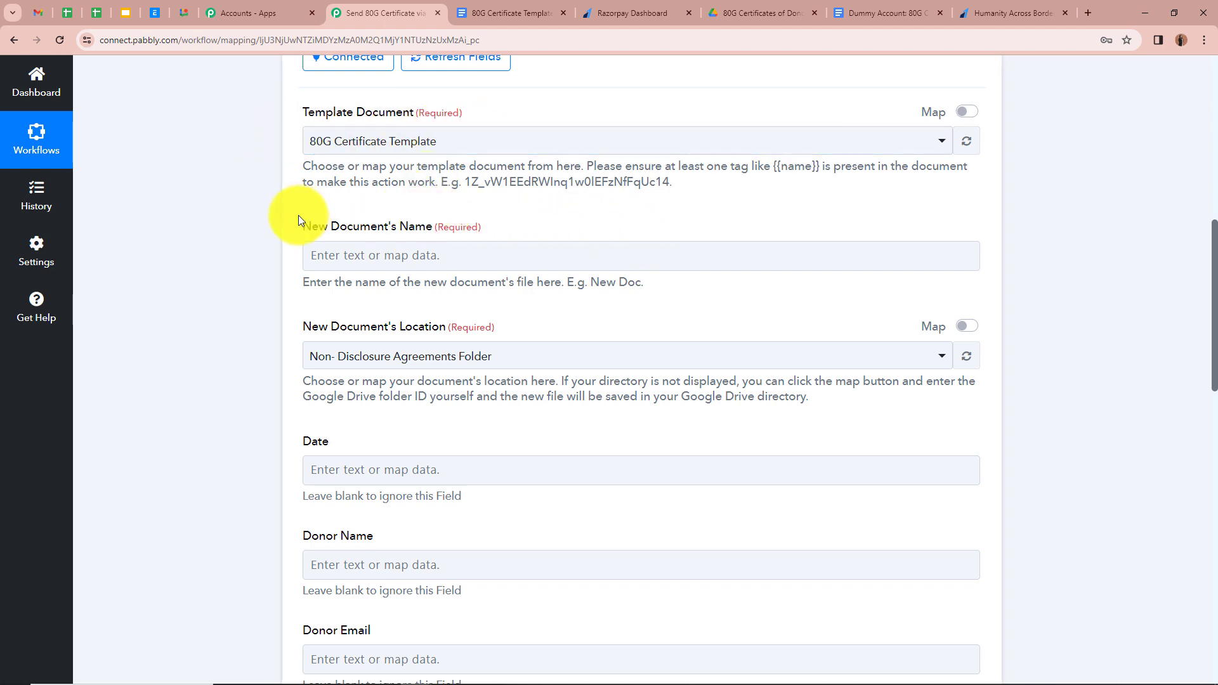
- Set the new document name to the Notes Full Name field followed by '- 80G Certificate'
{"action": "left_click", "coordinate": [309, 257]}
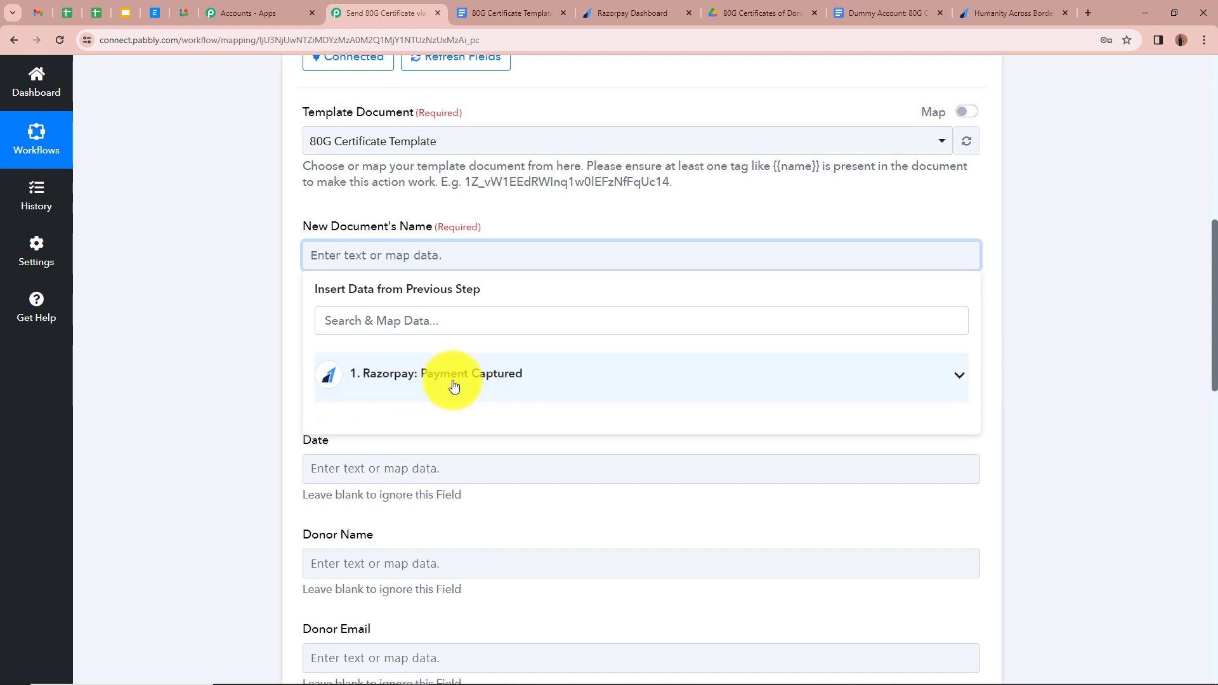
{"action": "left_click", "coordinate": [968, 380]}
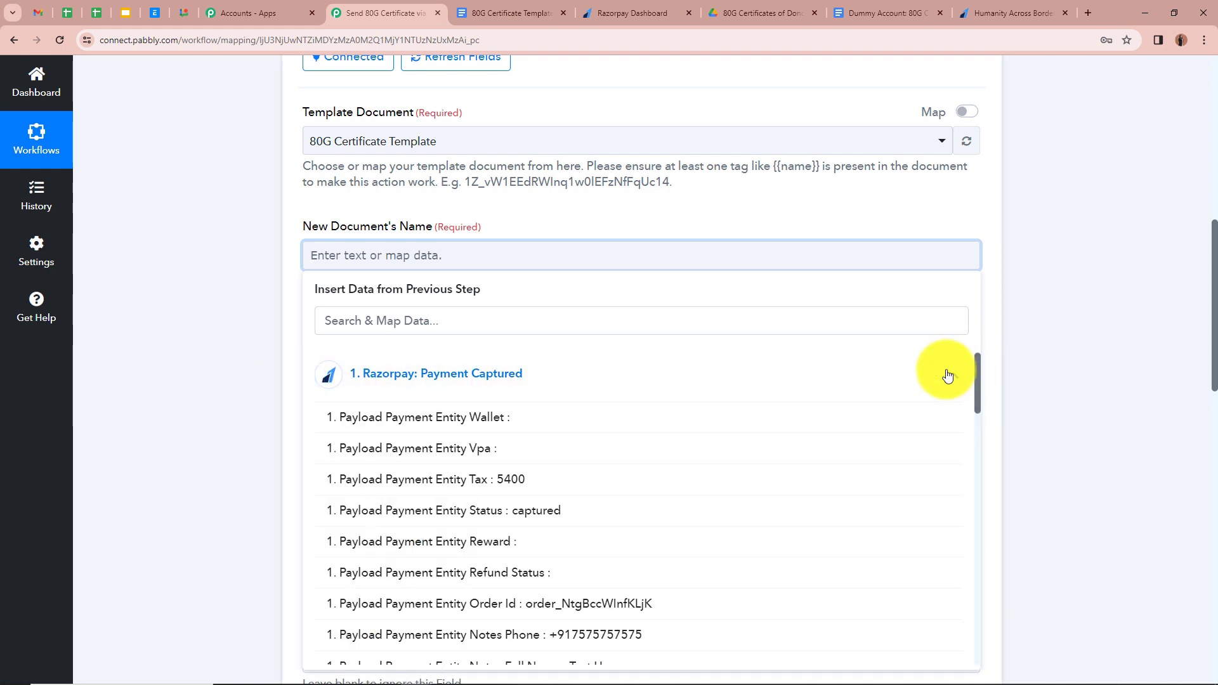
{"action": "scroll", "coordinate": [688, 455], "scroll_direction": "down", "scroll_amount": 2}
{"action": "scroll", "coordinate": [688, 456], "scroll_direction": "down", "scroll_amount": 2}
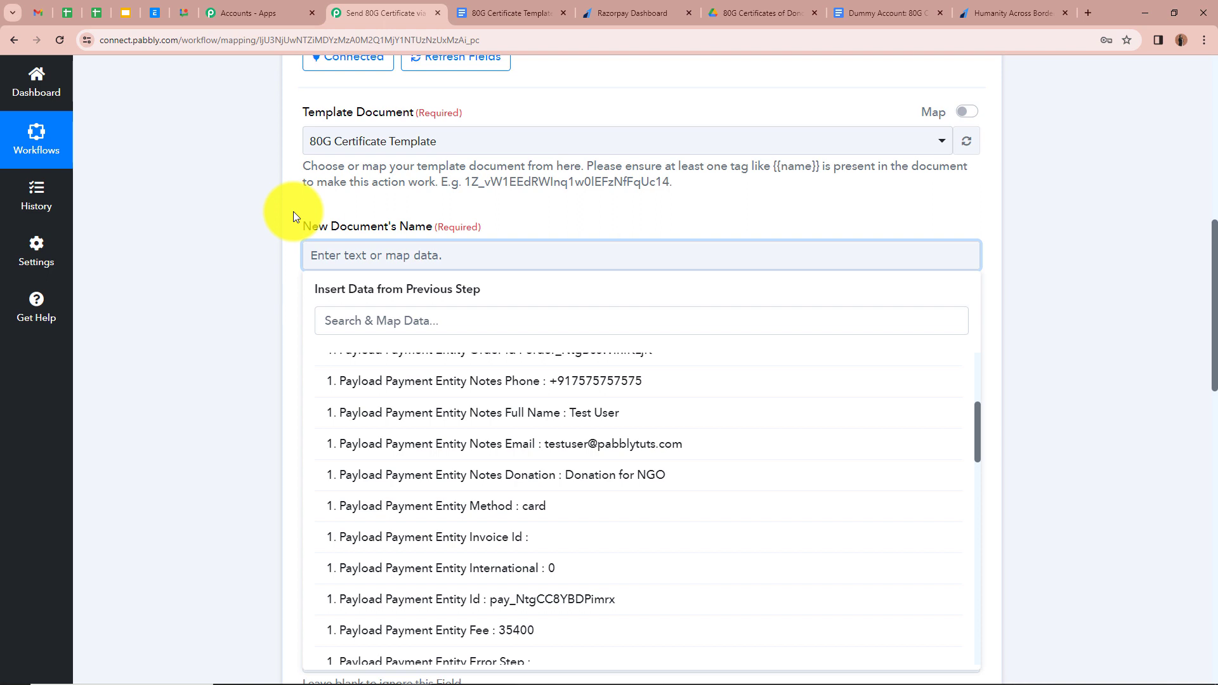
{"action": "left_click", "coordinate": [434, 414]}
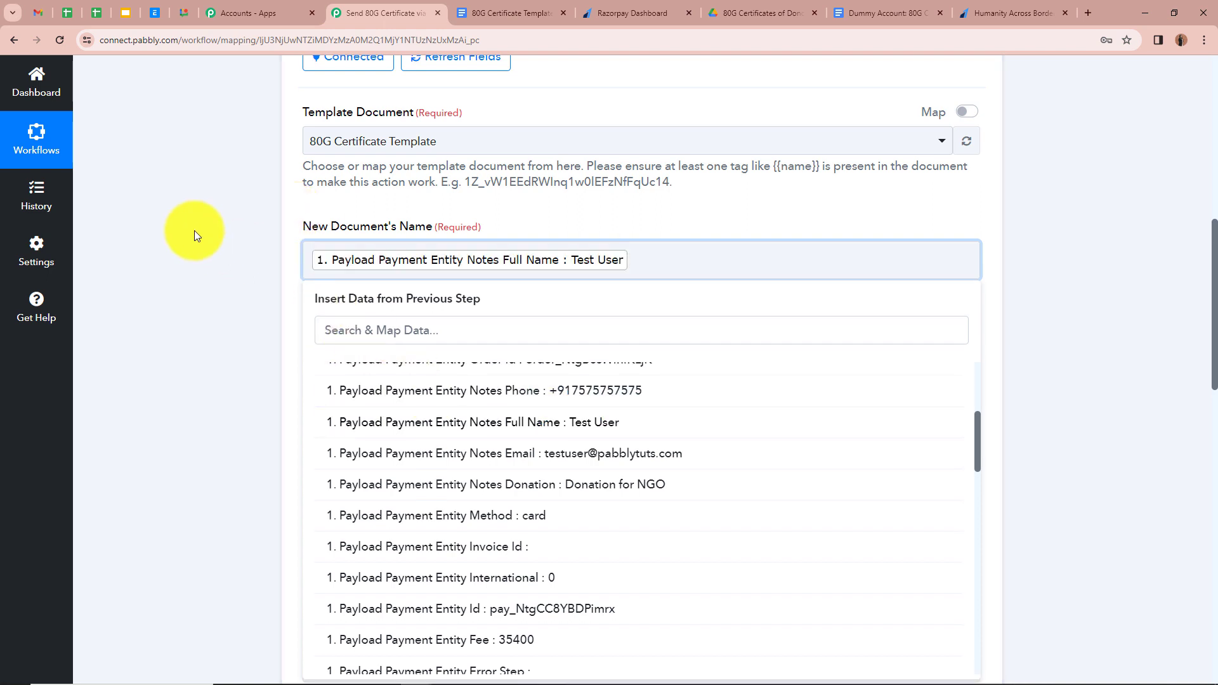
{"action": "left_click", "coordinate": [194, 231]}
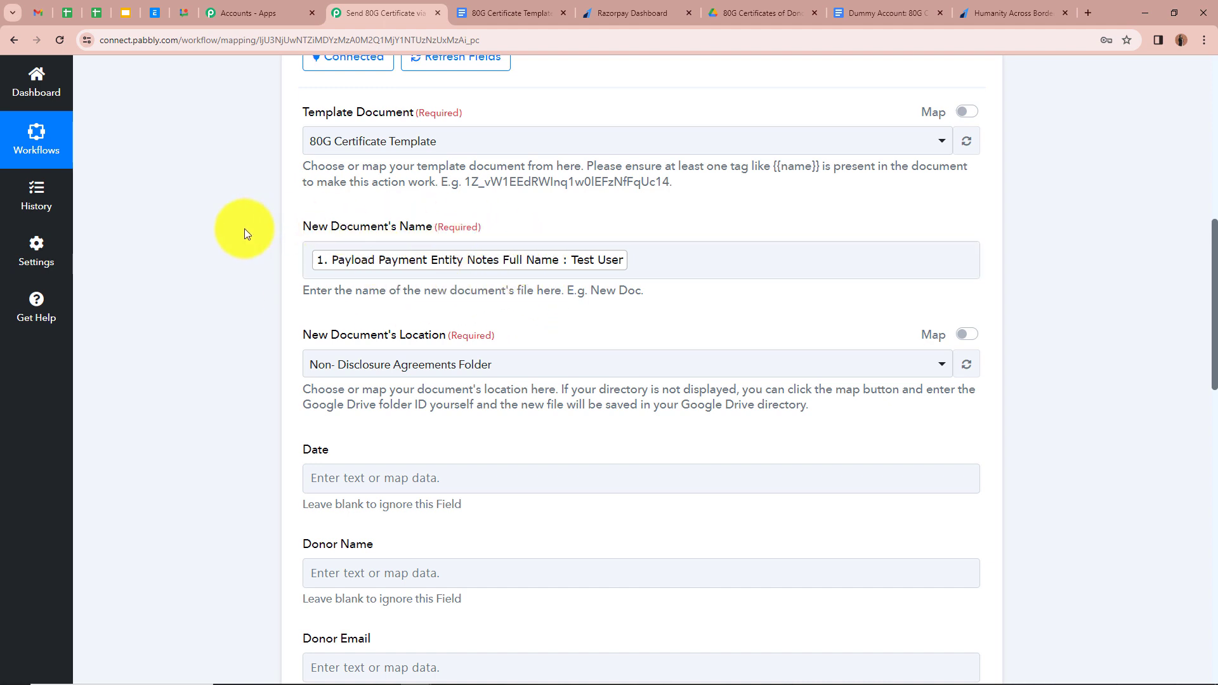
{"action": "left_click", "coordinate": [689, 264]}
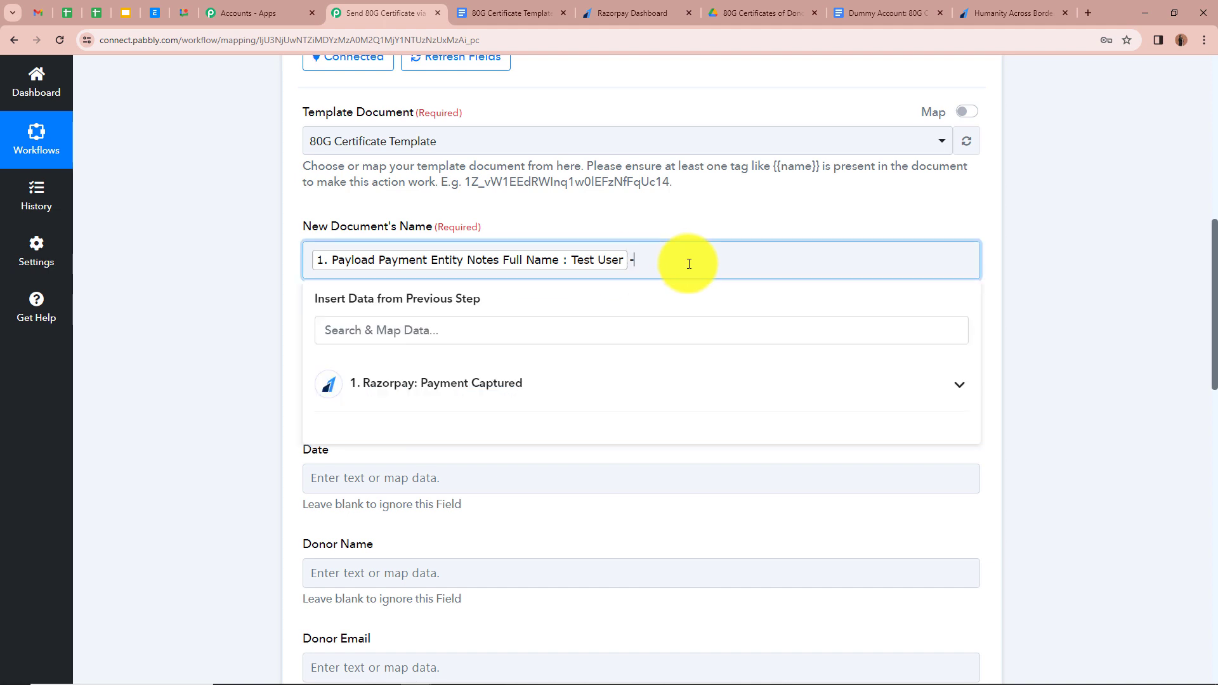
{"action": "type", "text": "- 80G Certificate"}
{"action": "left_click", "coordinate": [185, 255]}
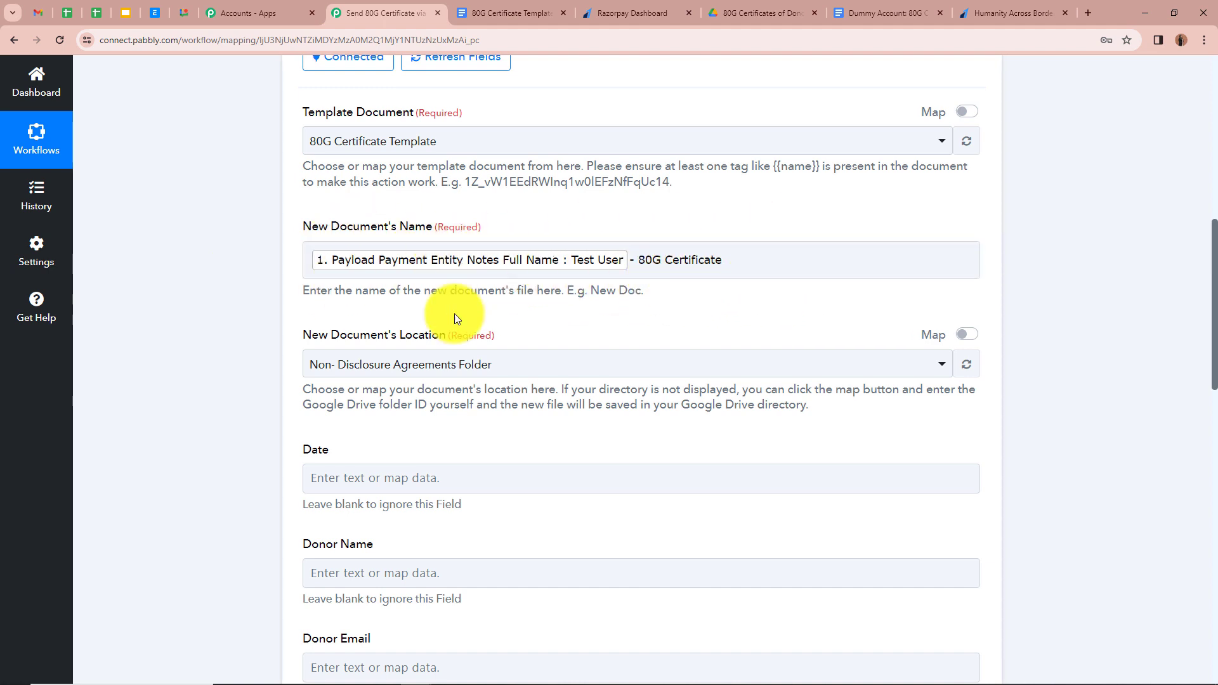
{"action": "scroll", "coordinate": [208, 325], "scroll_direction": "down", "scroll_amount": 2}
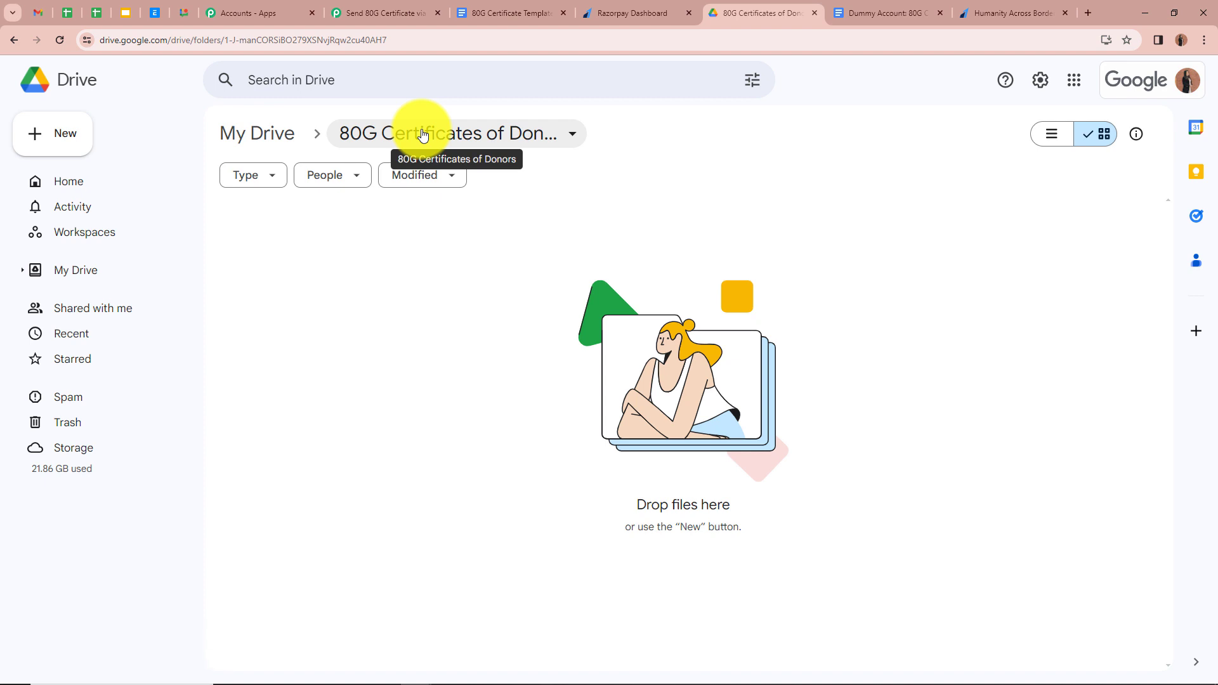
- Choose 80G Certificates of Donors as the new document's Drive location
{"action": "left_click", "coordinate": [387, 11]}
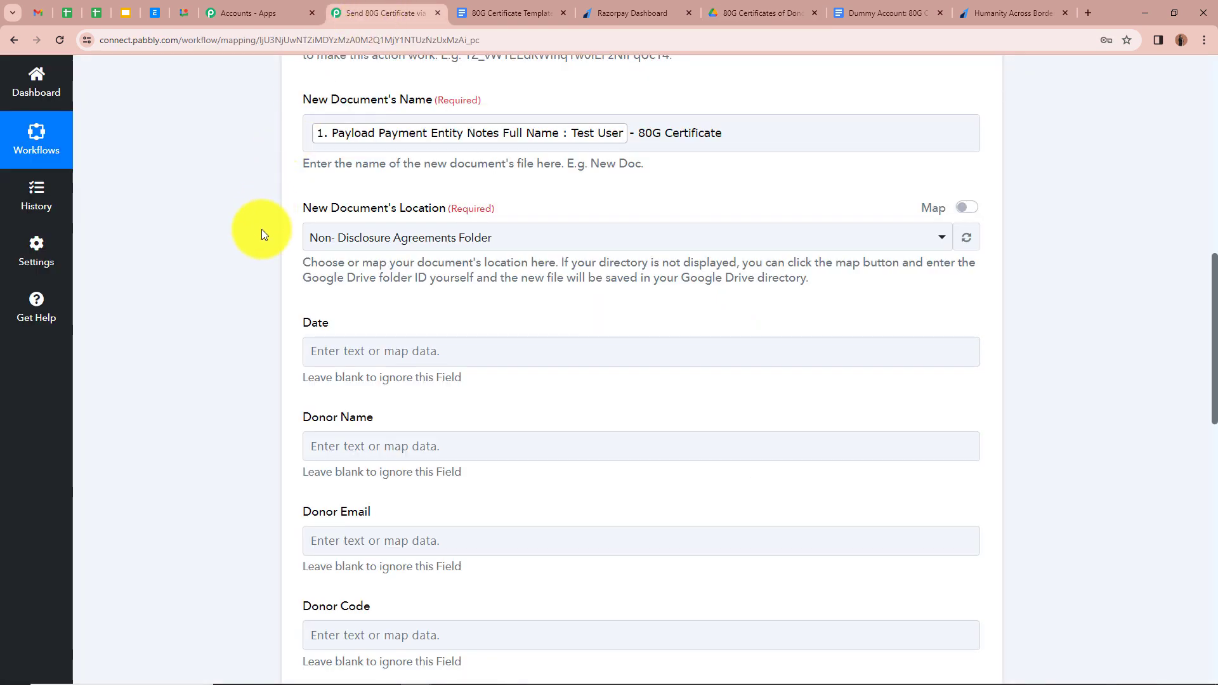
{"action": "scroll", "coordinate": [693, 125], "scroll_direction": "up", "scroll_amount": 2}
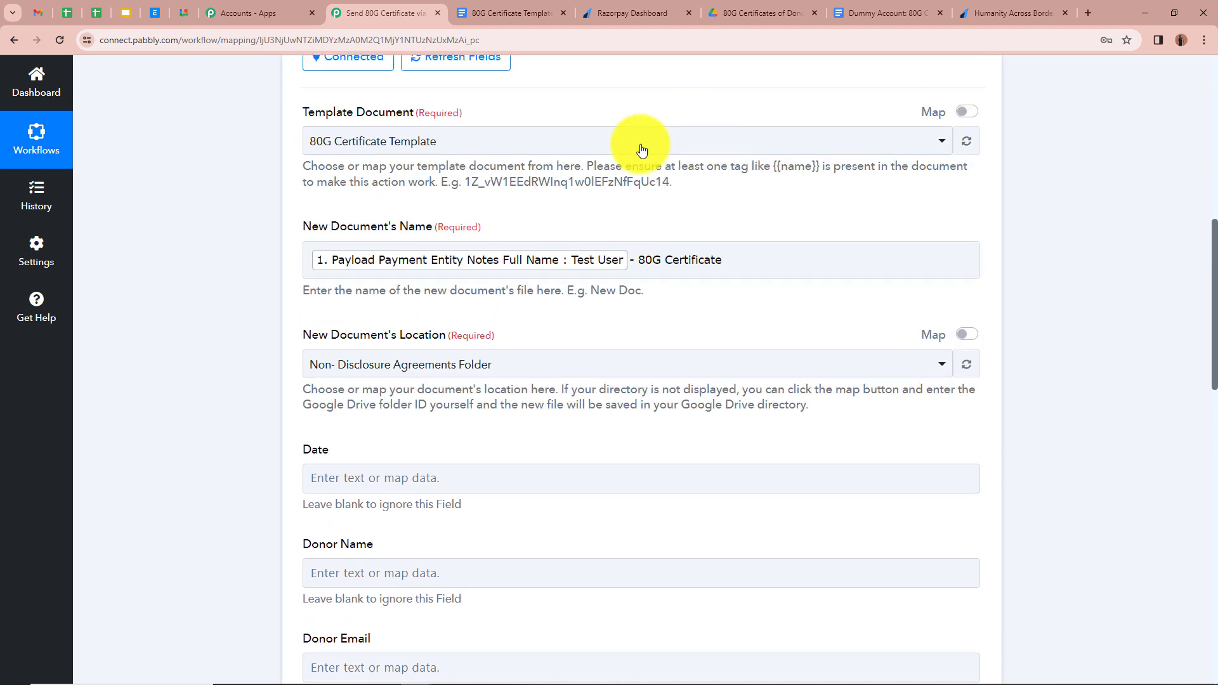
{"action": "scroll", "coordinate": [196, 317], "scroll_direction": "down", "scroll_amount": 1}
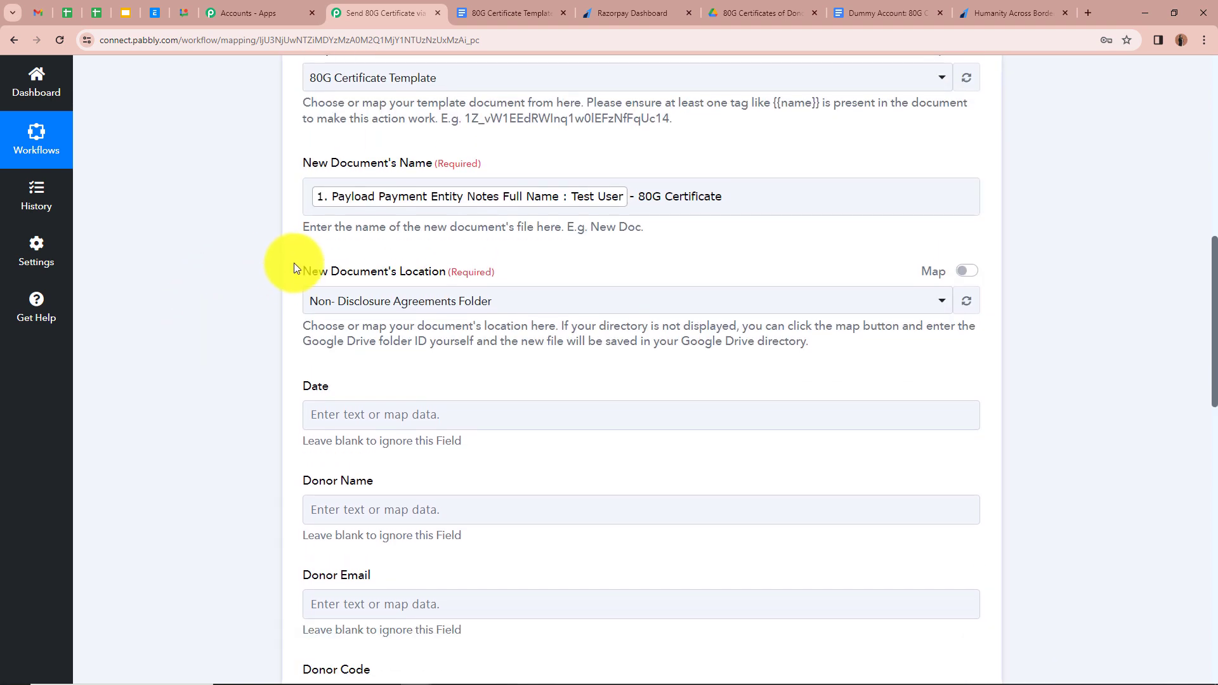
{"action": "left_click", "coordinate": [884, 301]}
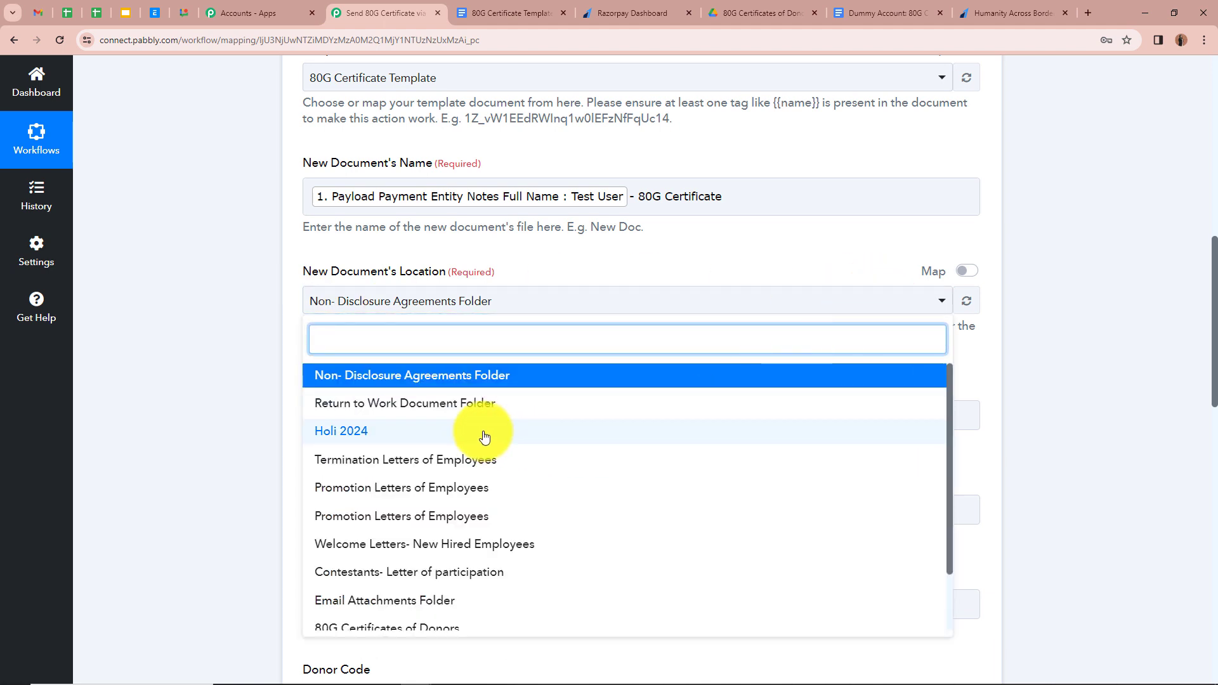
{"action": "scroll", "coordinate": [428, 574], "scroll_direction": "down", "scroll_amount": 1}
{"action": "left_click", "coordinate": [428, 568]}
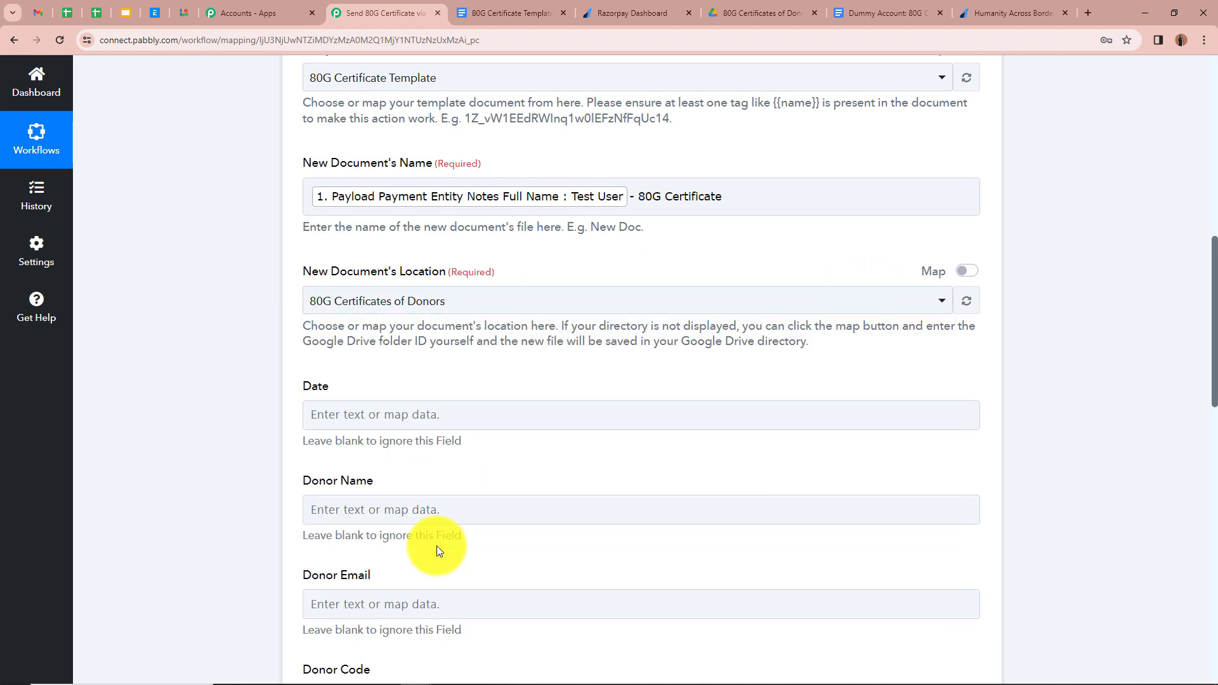
{"action": "scroll", "coordinate": [203, 285], "scroll_direction": "down", "scroll_amount": 2}
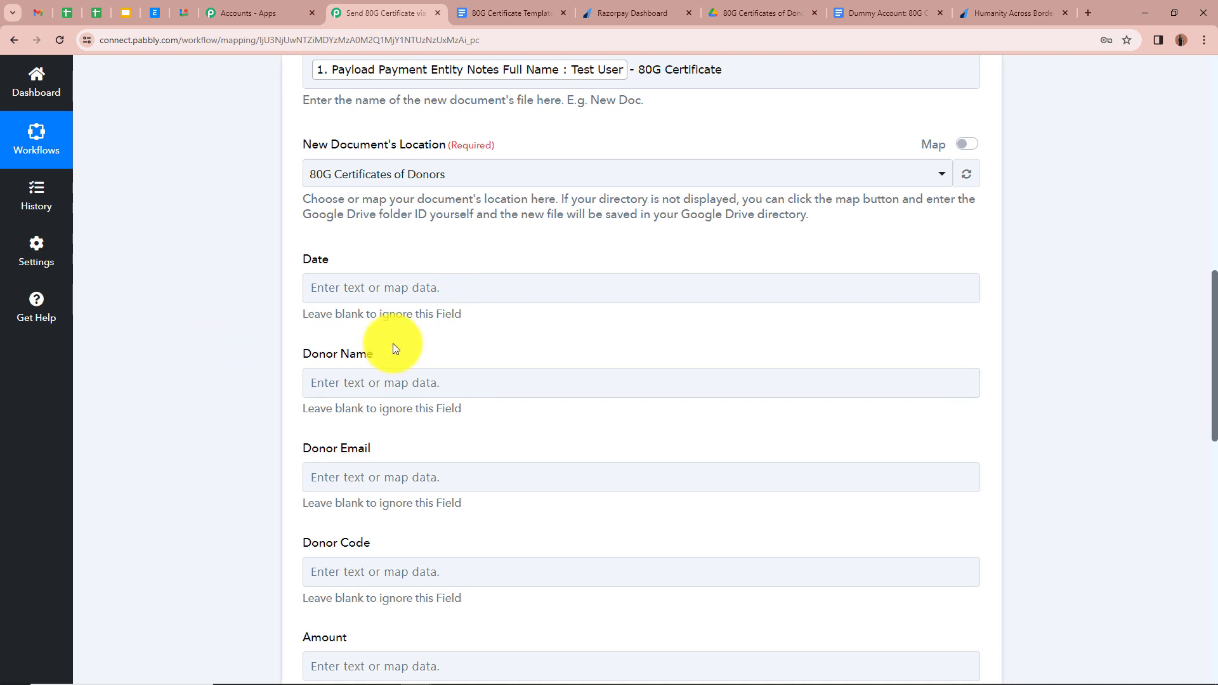
{"action": "scroll", "coordinate": [288, 257], "scroll_direction": "down", "scroll_amount": 1}
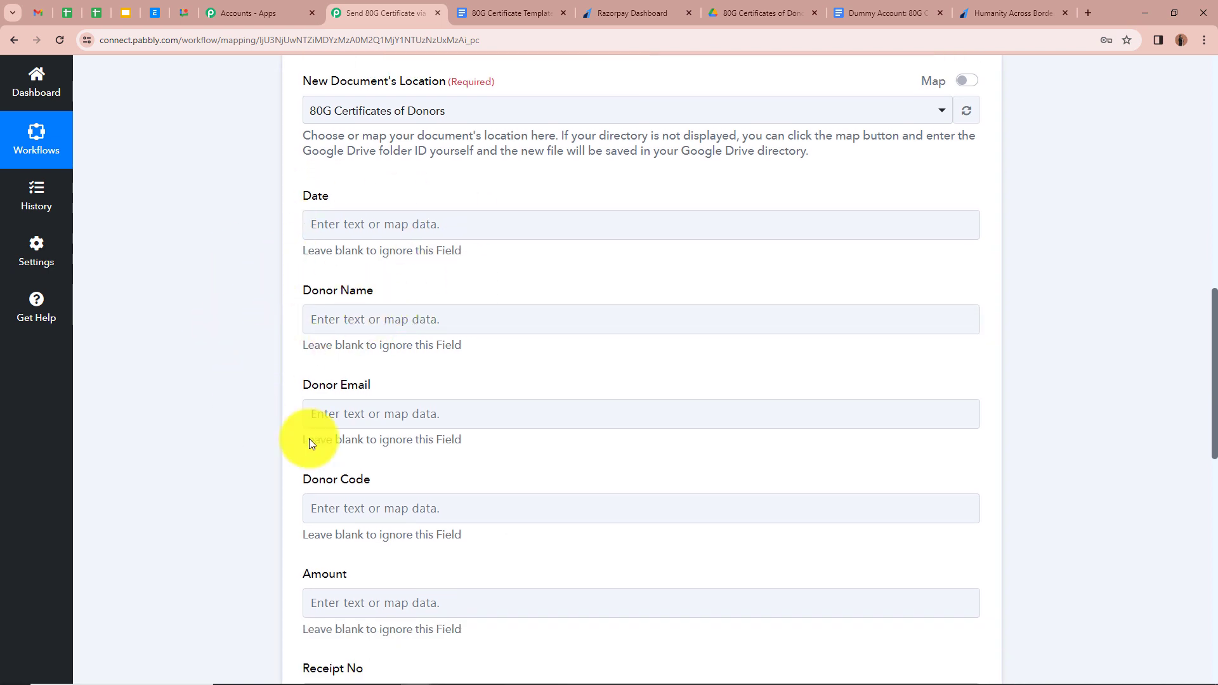
{"action": "scroll", "coordinate": [375, 554], "scroll_direction": "down", "scroll_amount": 3}
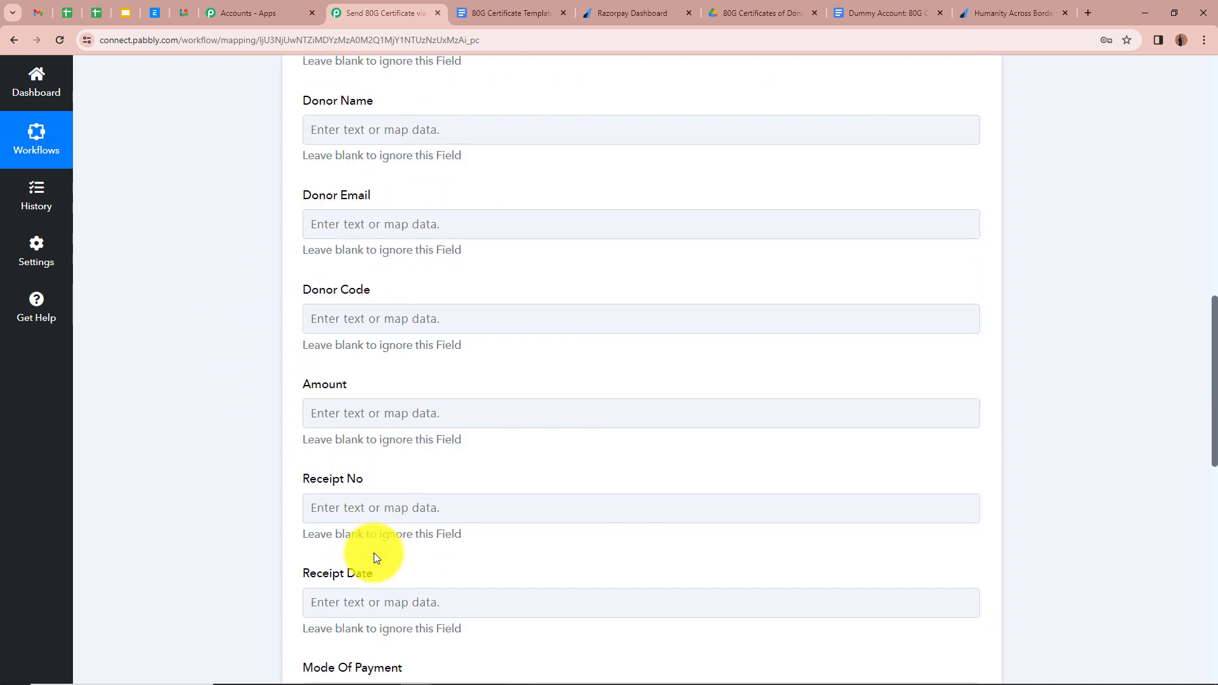
{"action": "scroll", "coordinate": [436, 488], "scroll_direction": "up", "scroll_amount": 4}
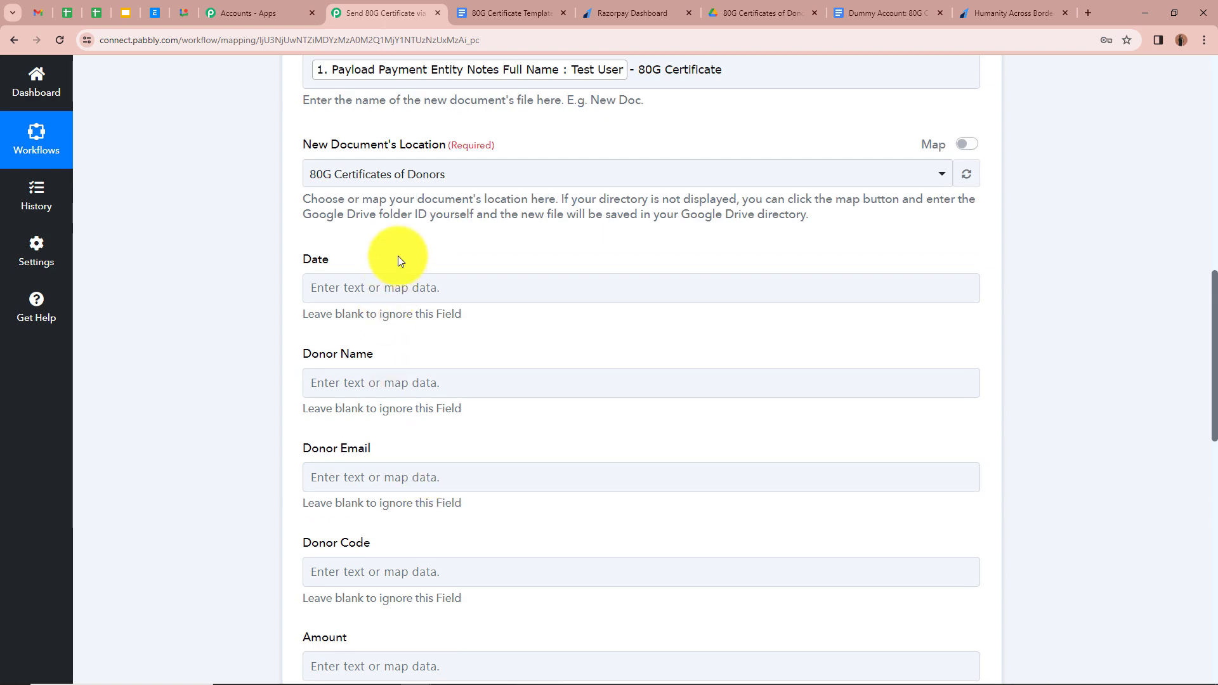
{"action": "left_click", "coordinate": [507, 13]}
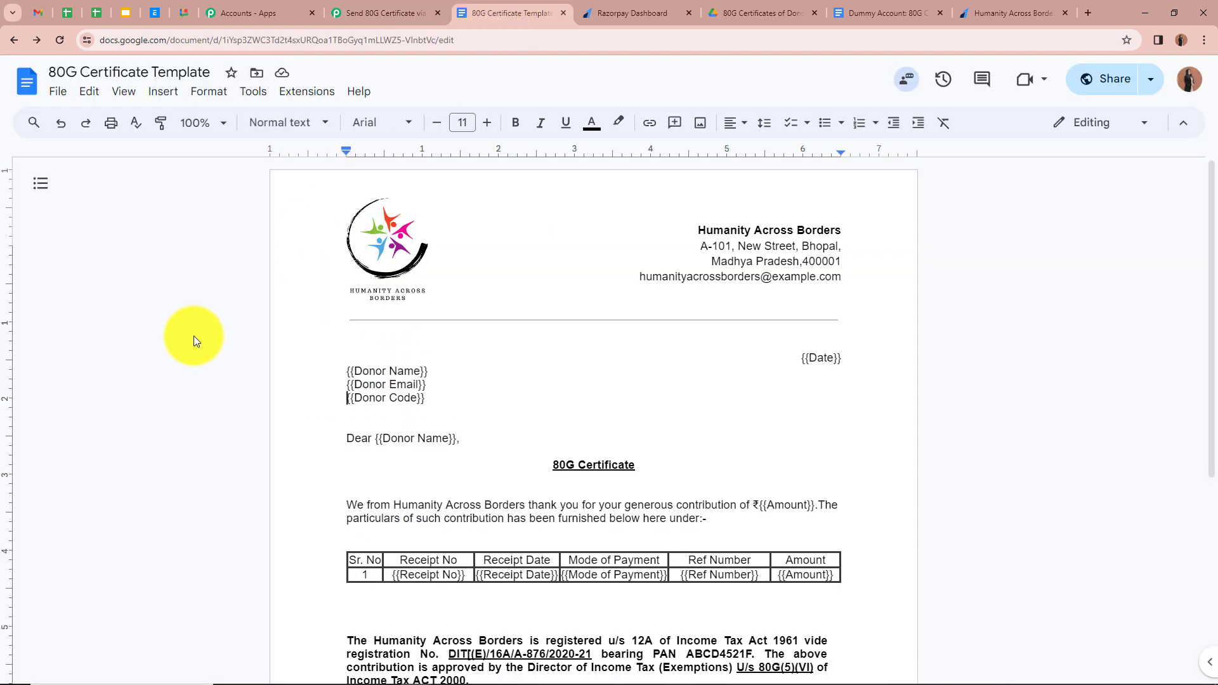
- Review the template's {{Date}} and {{Donor Name}} placeholders, then return to the mapping form
{"action": "scroll", "coordinate": [193, 336], "scroll_direction": "down", "scroll_amount": 2}
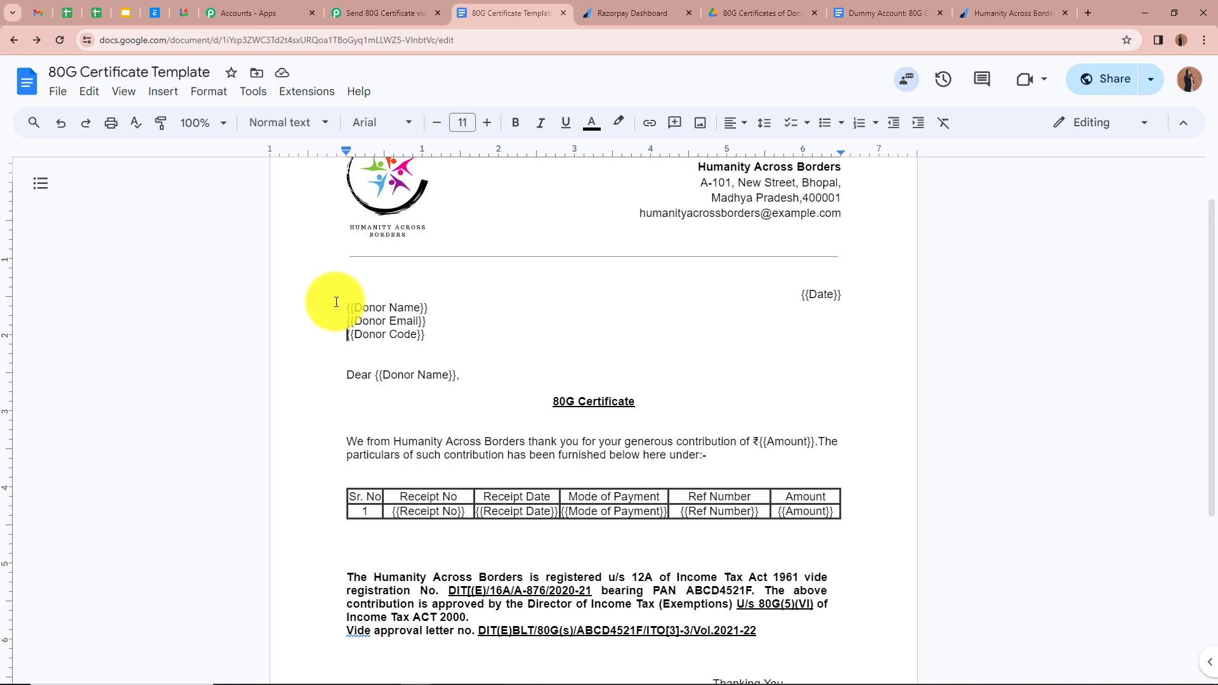
{"action": "left_click", "coordinate": [381, 11]}
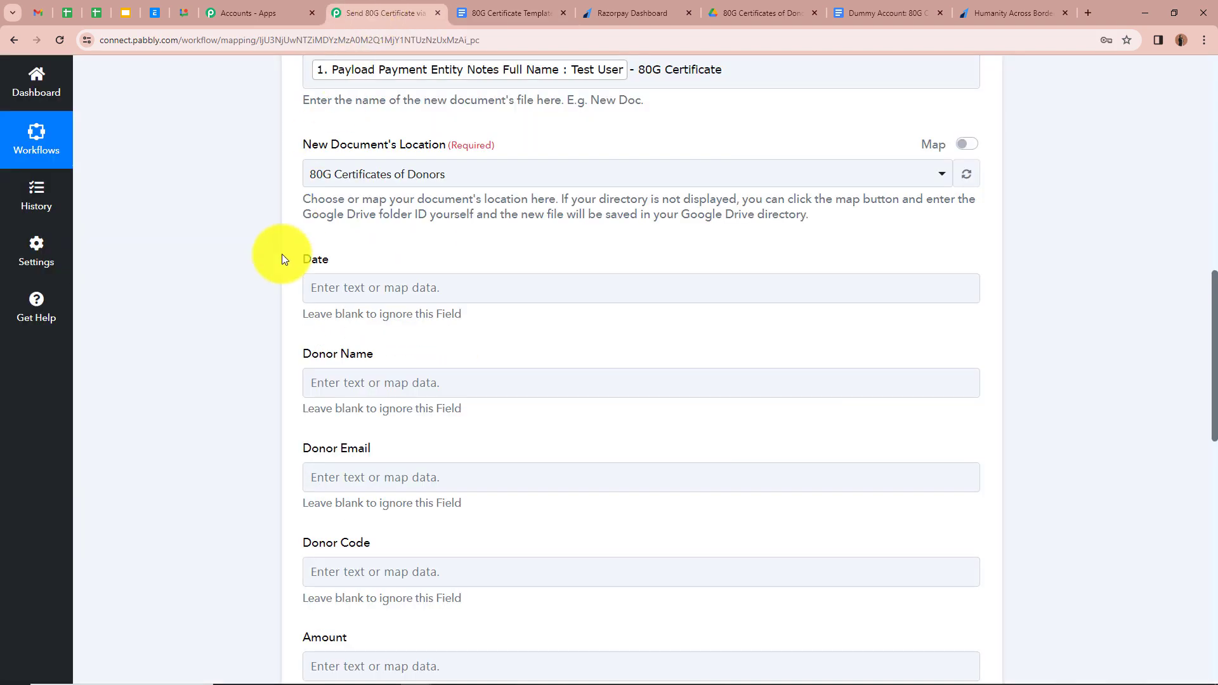
{"action": "scroll", "coordinate": [501, 448], "scroll_direction": "down", "scroll_amount": 5}
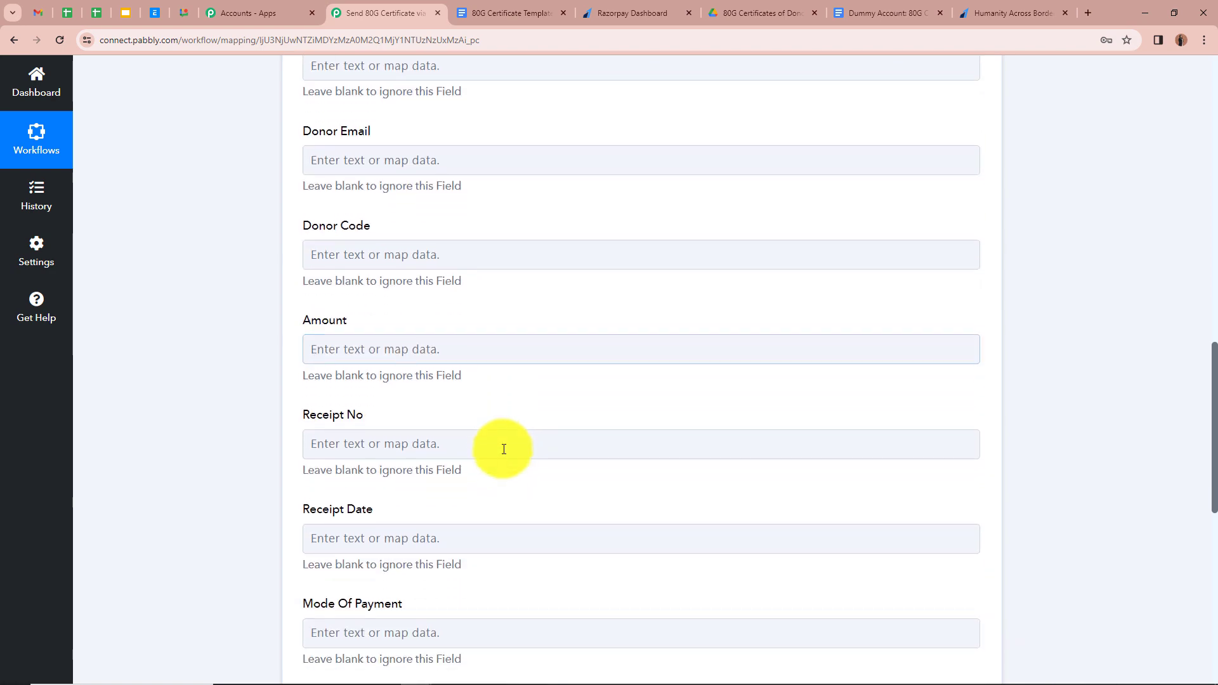
{"action": "left_click", "coordinate": [502, 448]}
{"action": "scroll", "coordinate": [502, 456], "scroll_direction": "up", "scroll_amount": 2}
{"action": "scroll", "coordinate": [502, 456], "scroll_direction": "up", "scroll_amount": 3}
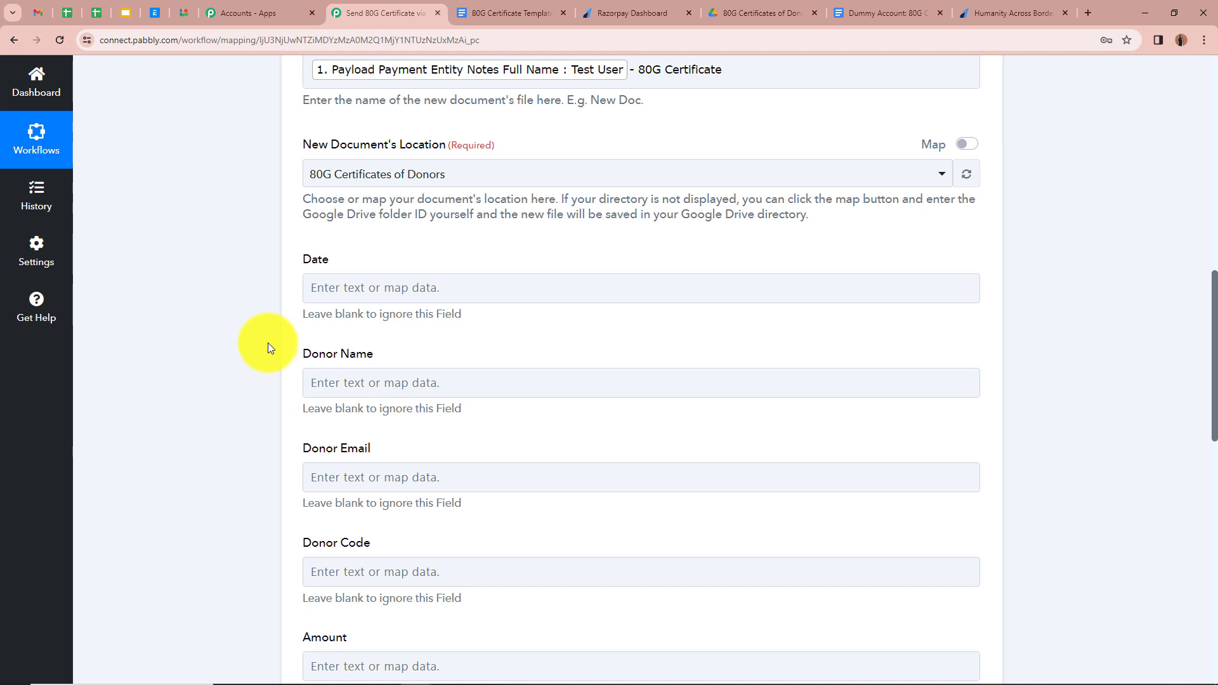
{"action": "left_click", "coordinate": [381, 289]}
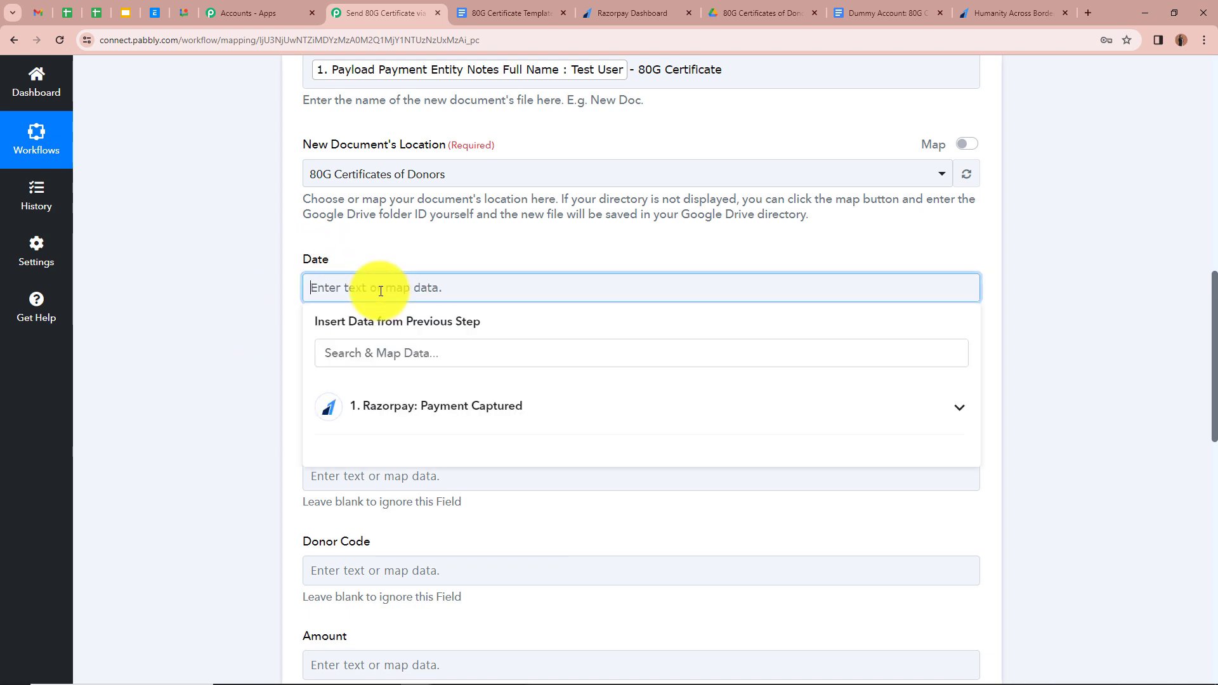
{"action": "left_click", "coordinate": [404, 346]}
{"action": "left_click", "coordinate": [536, 418]}
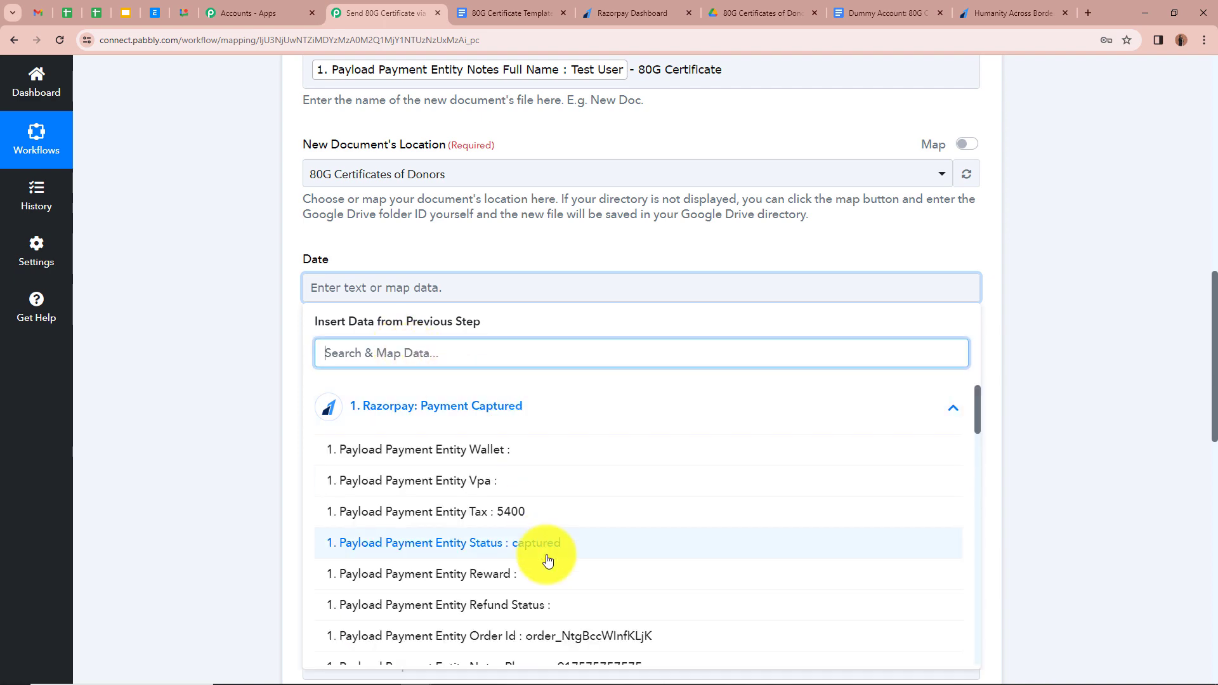
{"action": "scroll", "coordinate": [546, 559], "scroll_direction": "down", "scroll_amount": 5}
{"action": "scroll", "coordinate": [549, 552], "scroll_direction": "down", "scroll_amount": 10}
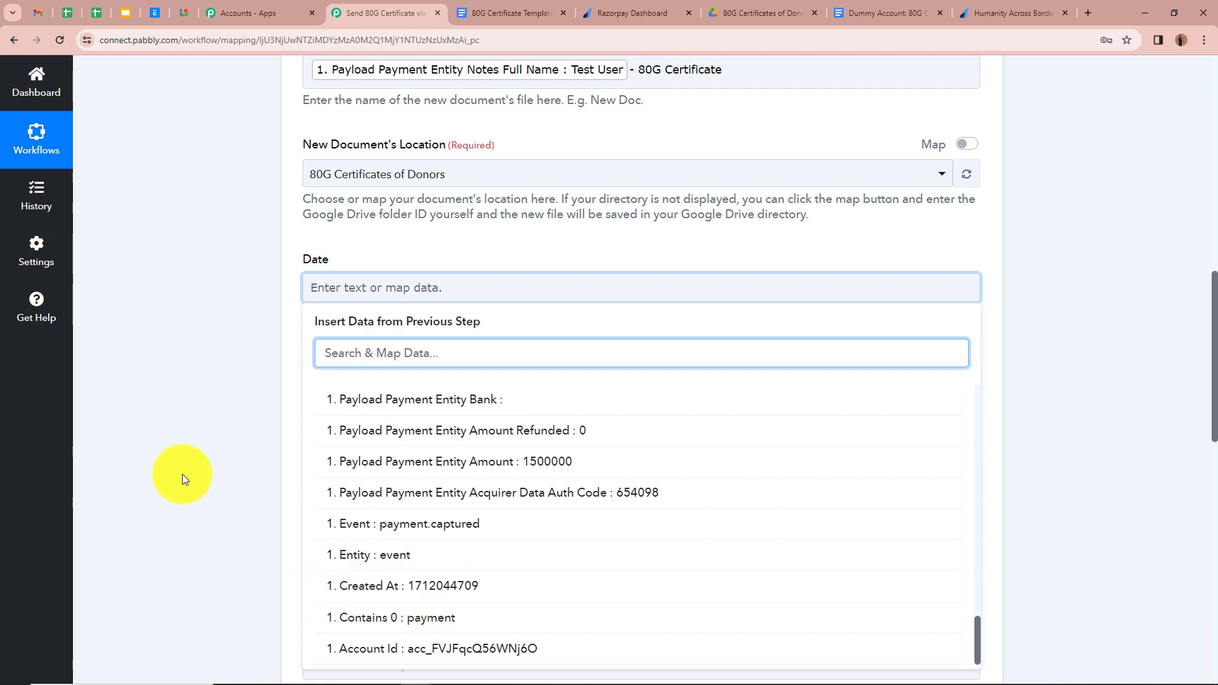
{"action": "scroll", "coordinate": [181, 474], "scroll_direction": "up", "scroll_amount": 12}
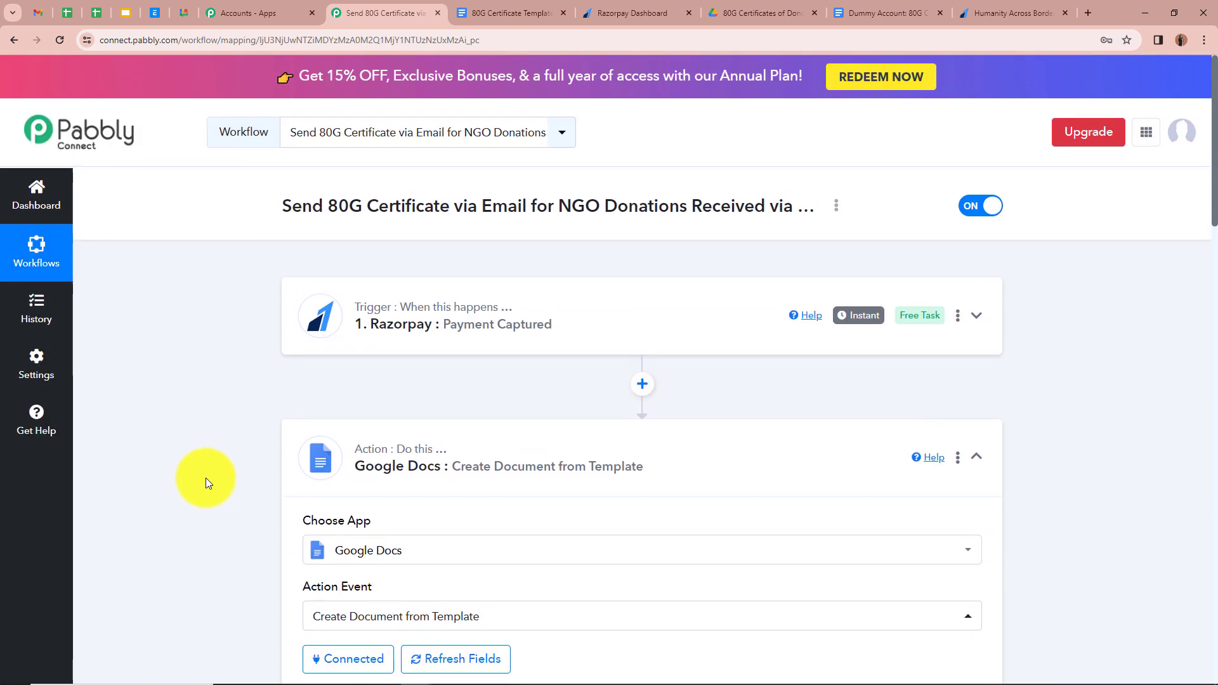
- Insert a Date/Time Formatter step before Google Docs with Format Date with Time Zone, connected
{"action": "left_click", "coordinate": [642, 384]}
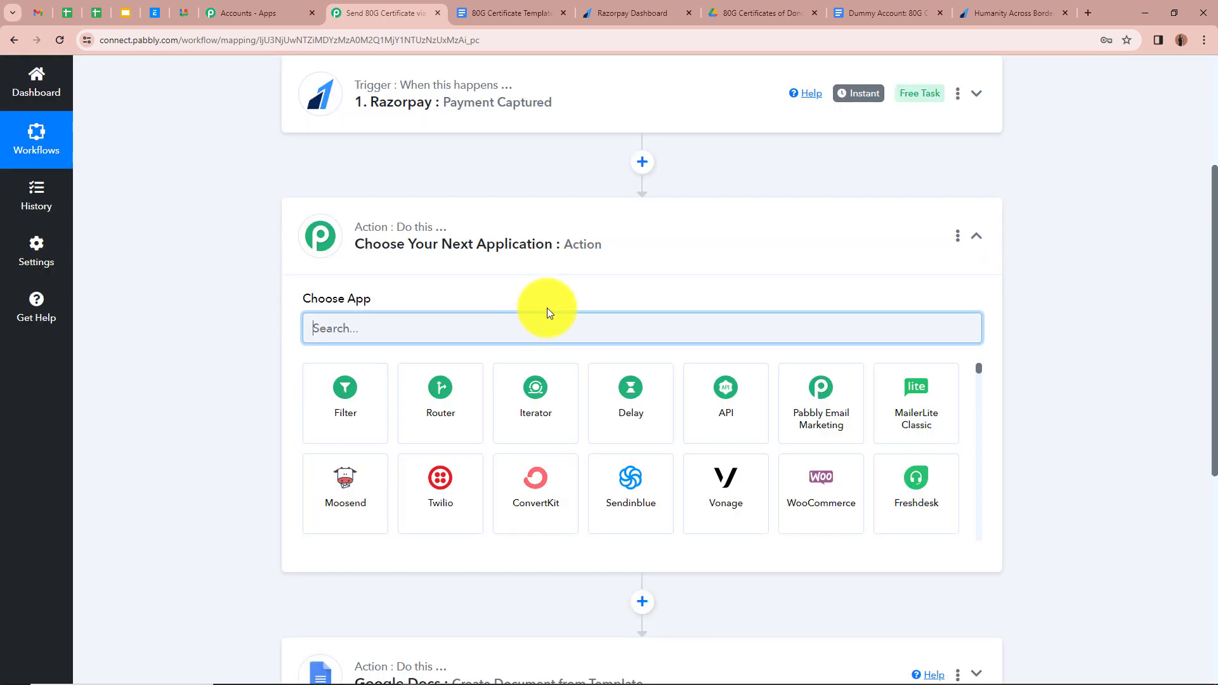
{"action": "type", "text": "Da"}
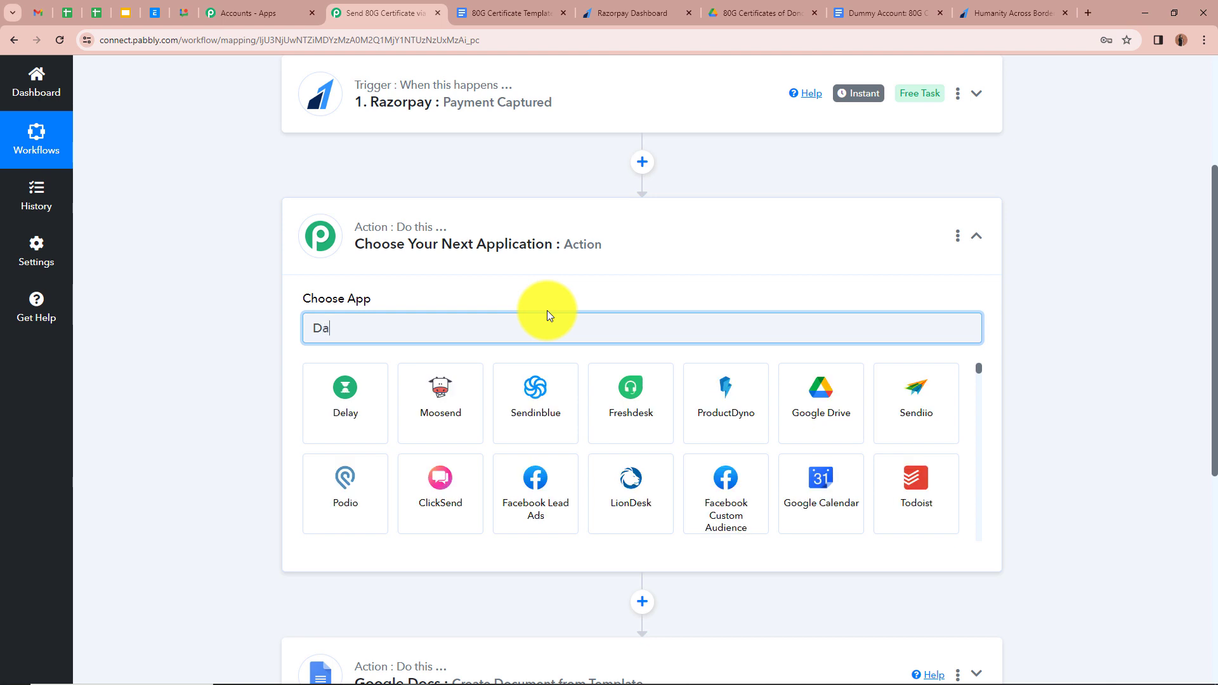
{"action": "type", "text": "te"}
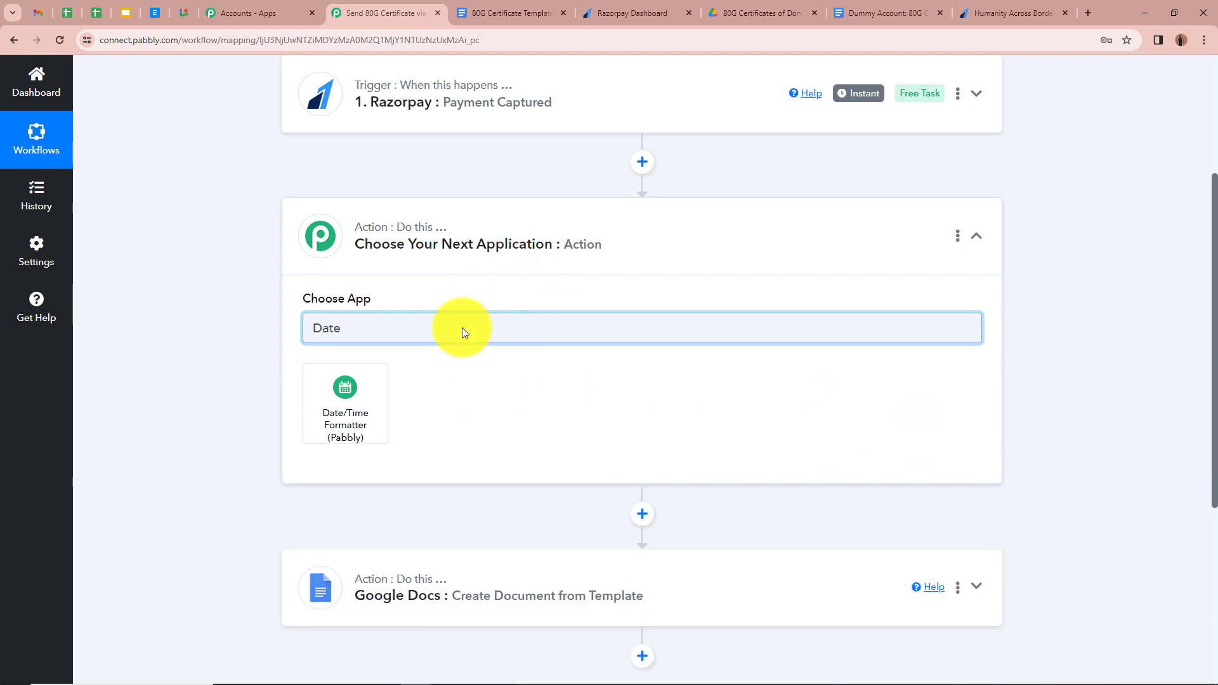
{"action": "left_click", "coordinate": [347, 409]}
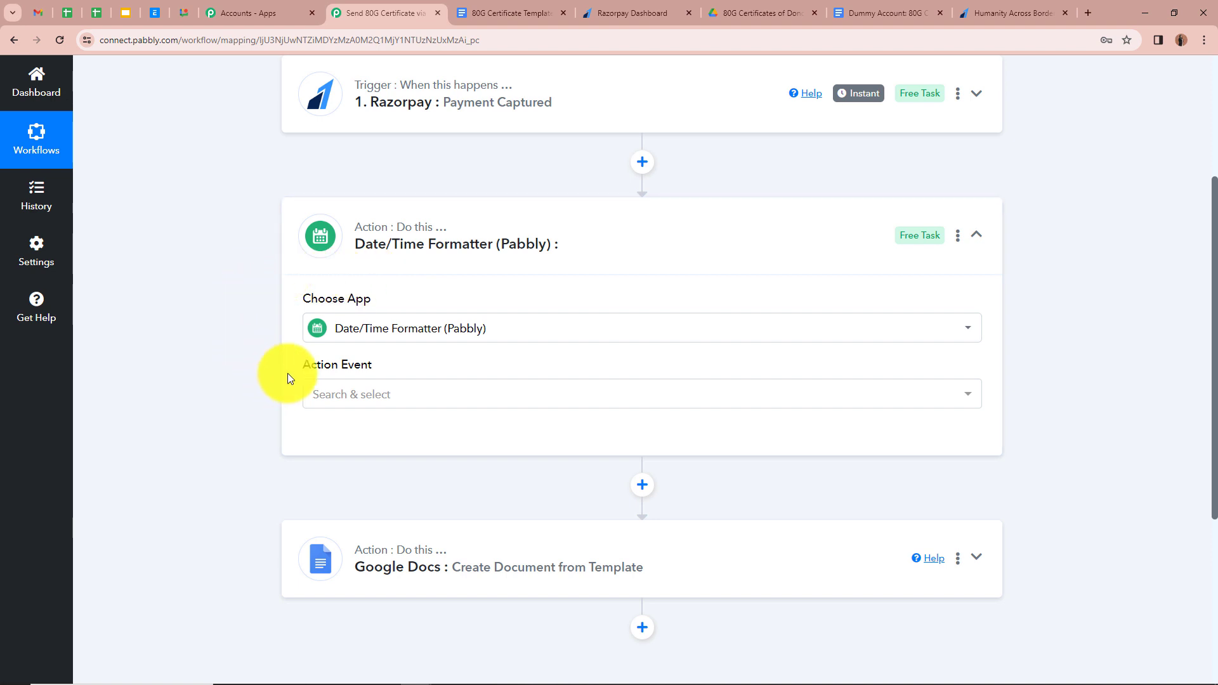
{"action": "left_click", "coordinate": [425, 392]}
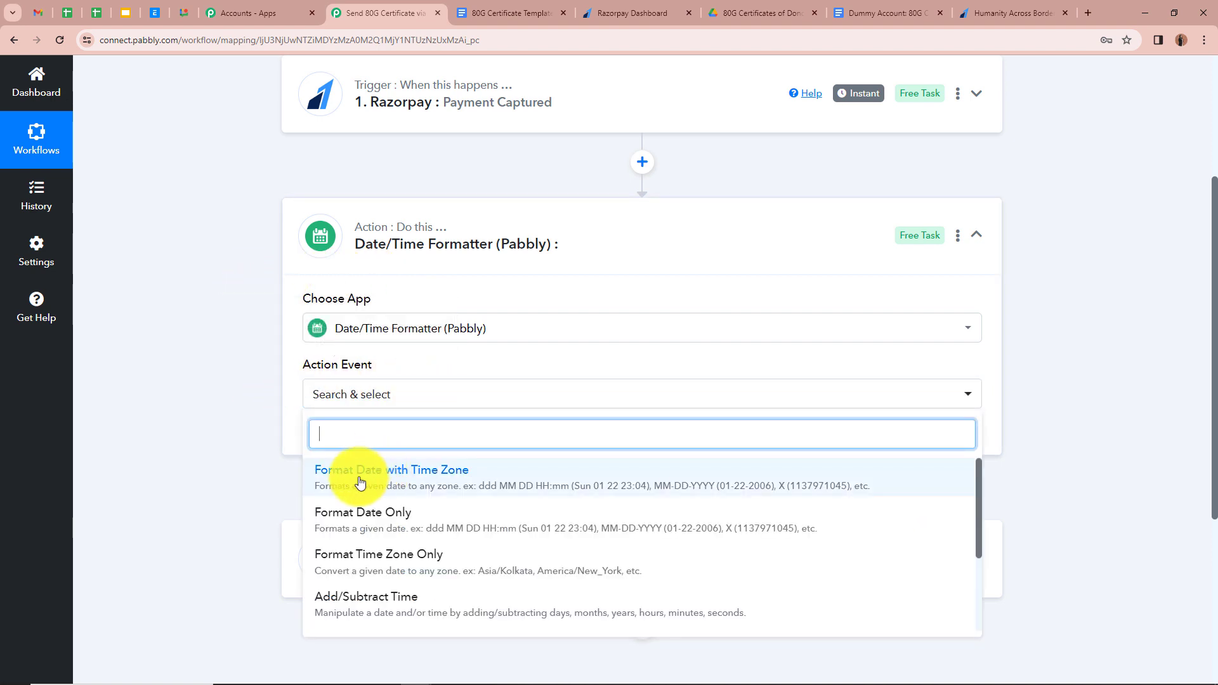
{"action": "left_click", "coordinate": [509, 477]}
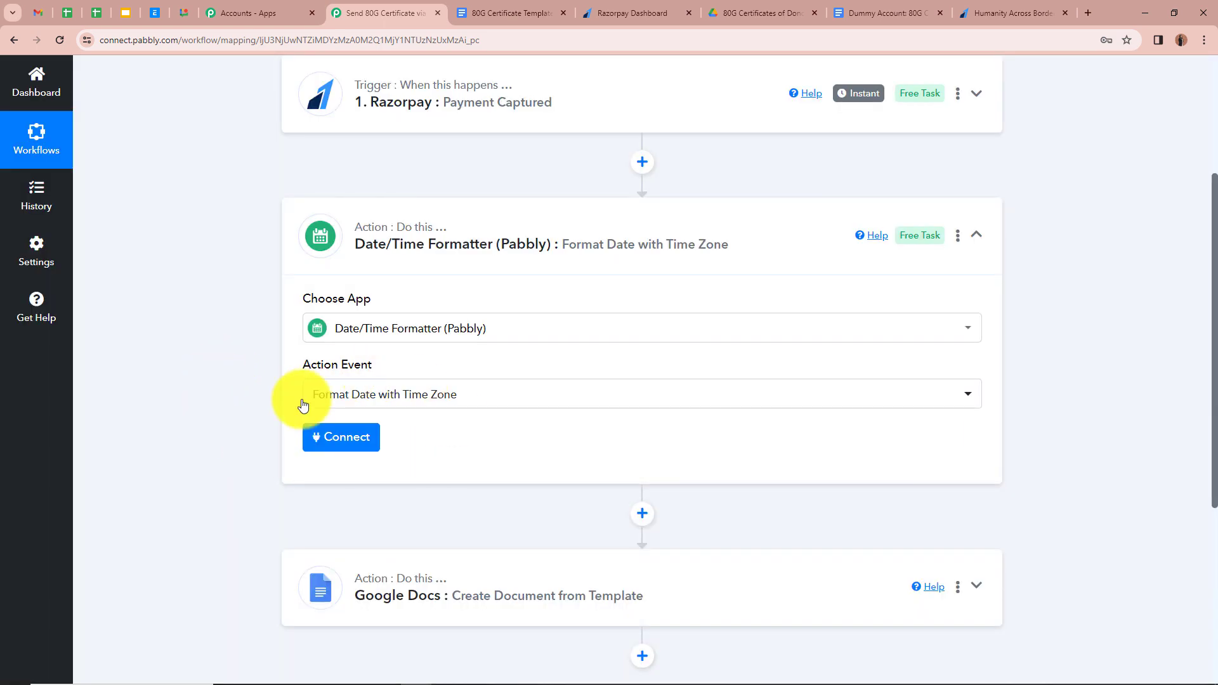
{"action": "left_click", "coordinate": [341, 436]}
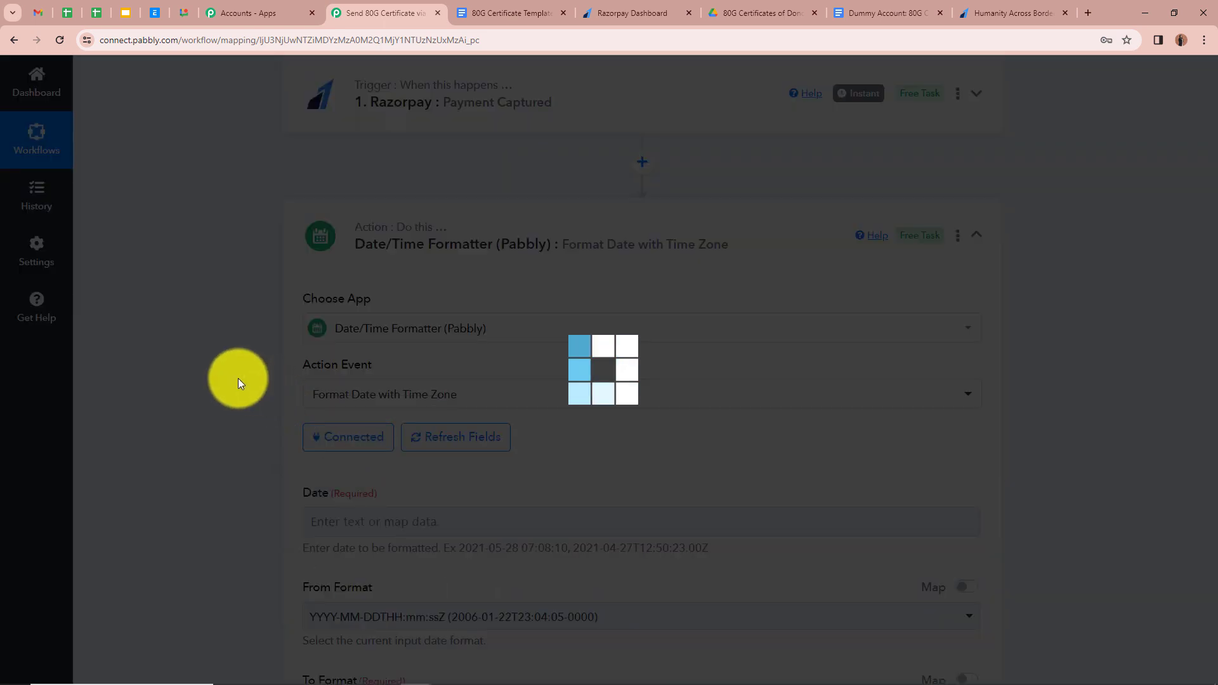
- Map the payment's Created At value into the formatter's Date field
{"action": "scroll", "coordinate": [269, 352], "scroll_direction": "down", "scroll_amount": 3}
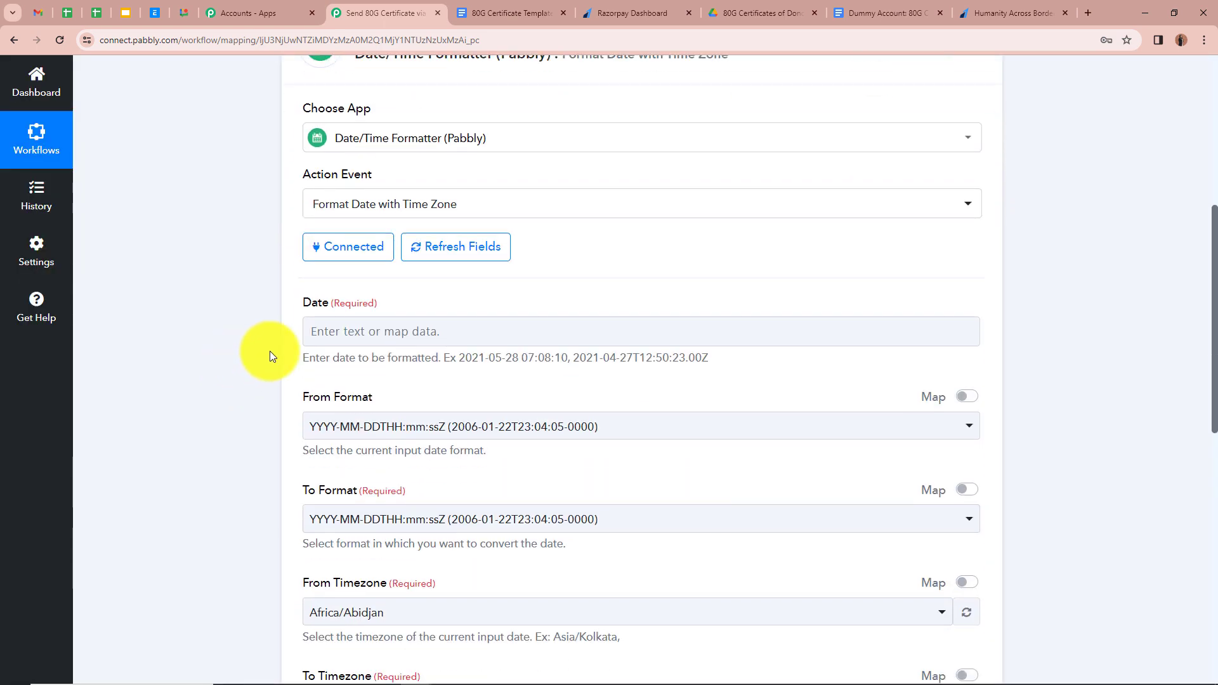
{"action": "left_click", "coordinate": [328, 334]}
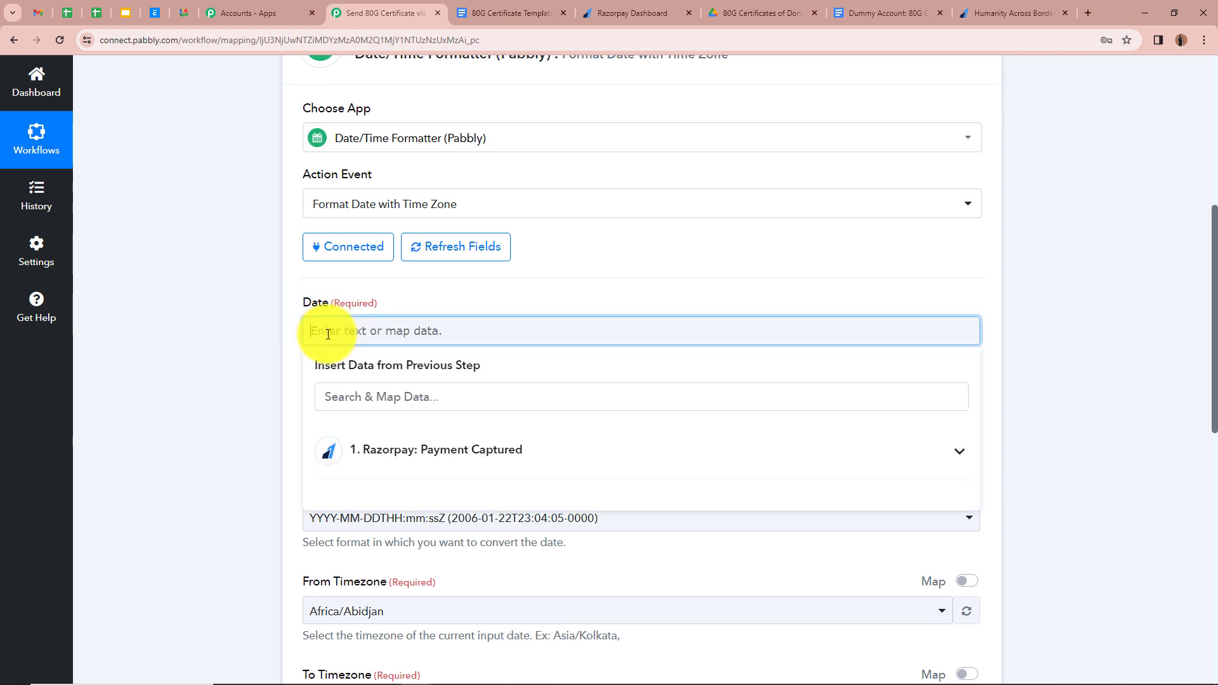
{"action": "left_click", "coordinate": [947, 453]}
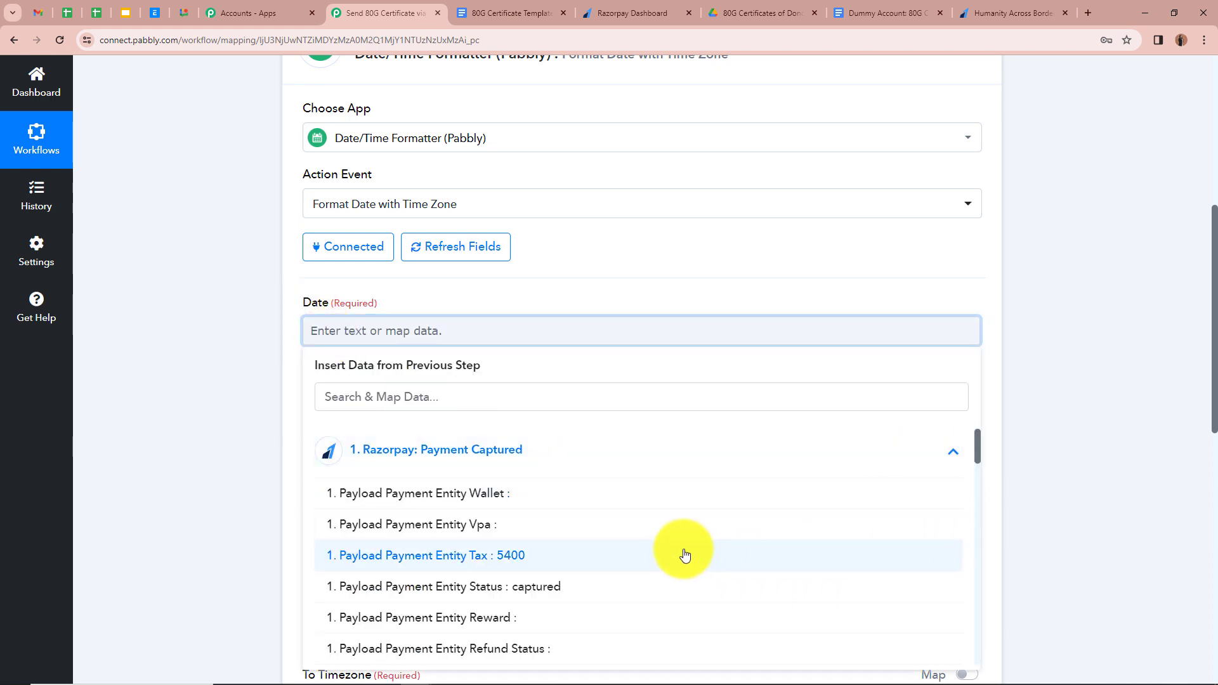
{"action": "scroll", "coordinate": [685, 554], "scroll_direction": "down", "scroll_amount": 15}
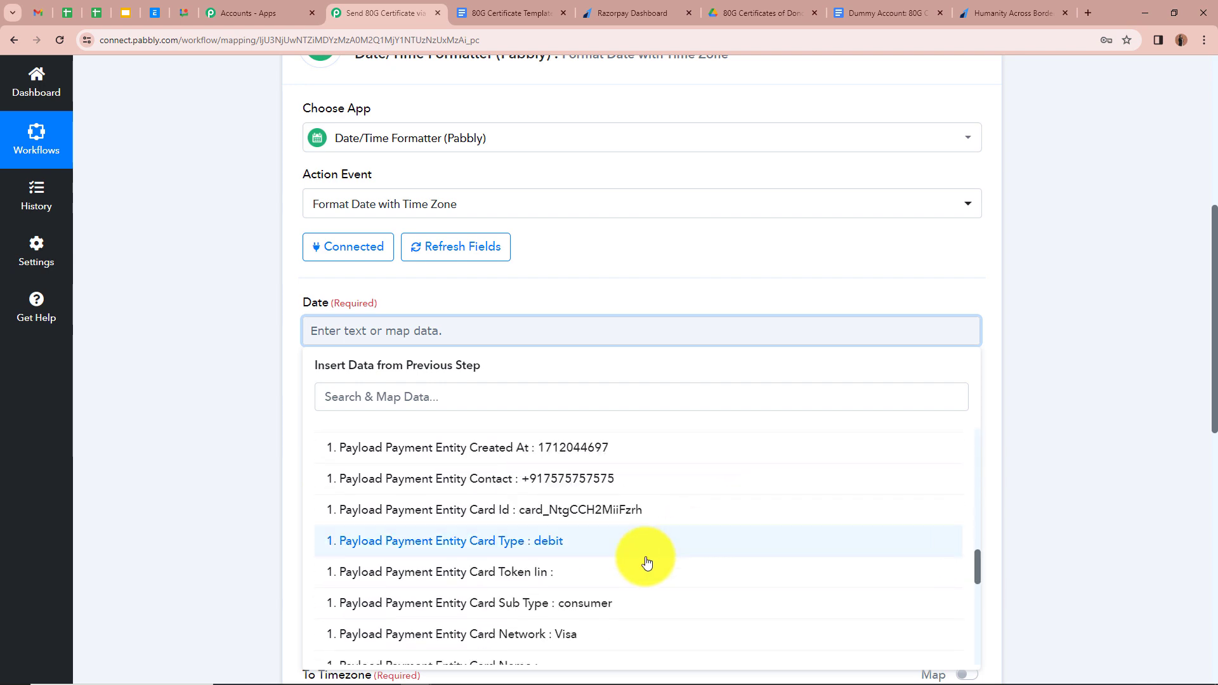
{"action": "scroll", "coordinate": [644, 560], "scroll_direction": "down", "scroll_amount": 3}
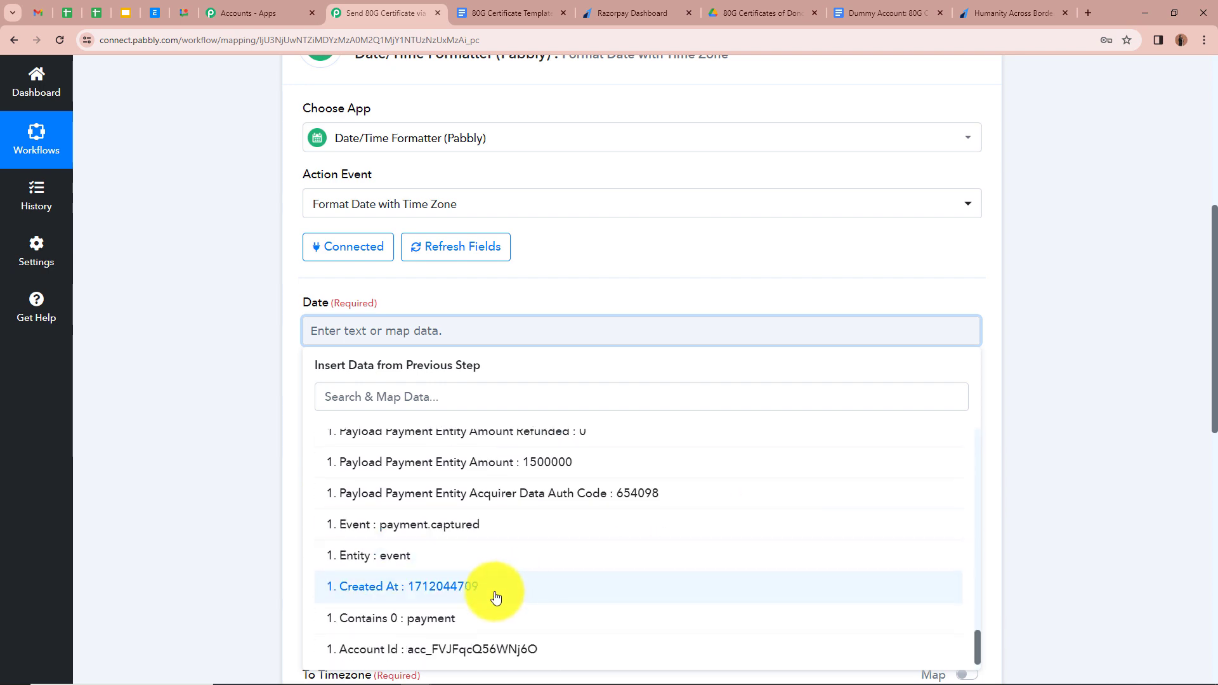
{"action": "left_click", "coordinate": [498, 599]}
{"action": "left_click", "coordinate": [186, 403]}
{"action": "scroll", "coordinate": [185, 404], "scroll_direction": "down", "scroll_amount": 2}
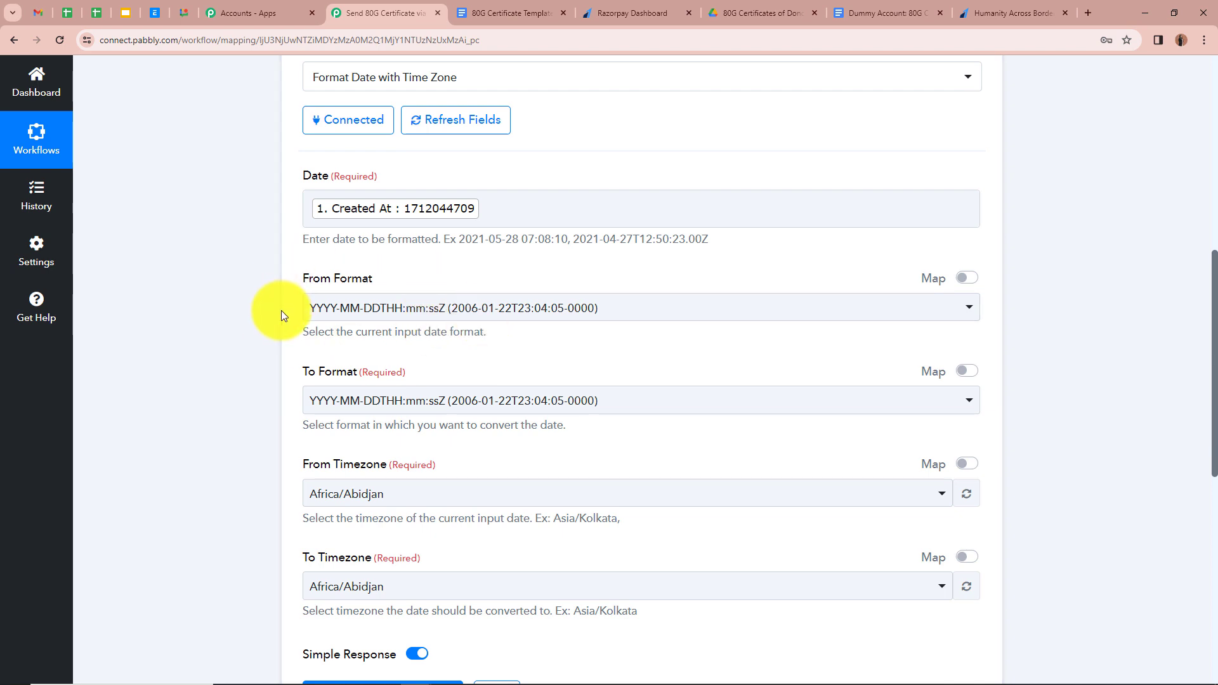
- Set From Format to Timestamp and To Format to DD/MM/YYYY
{"action": "left_click", "coordinate": [951, 311]}
{"action": "scroll", "coordinate": [507, 495], "scroll_direction": "down", "scroll_amount": 6}
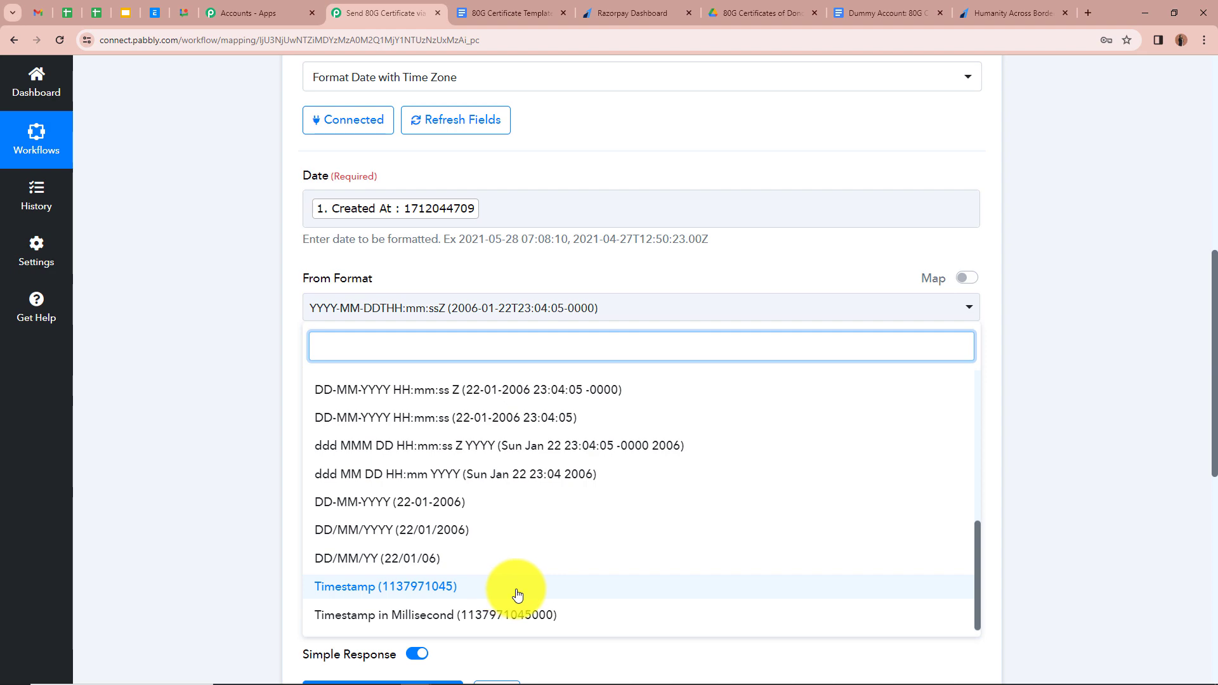
{"action": "left_click", "coordinate": [508, 590]}
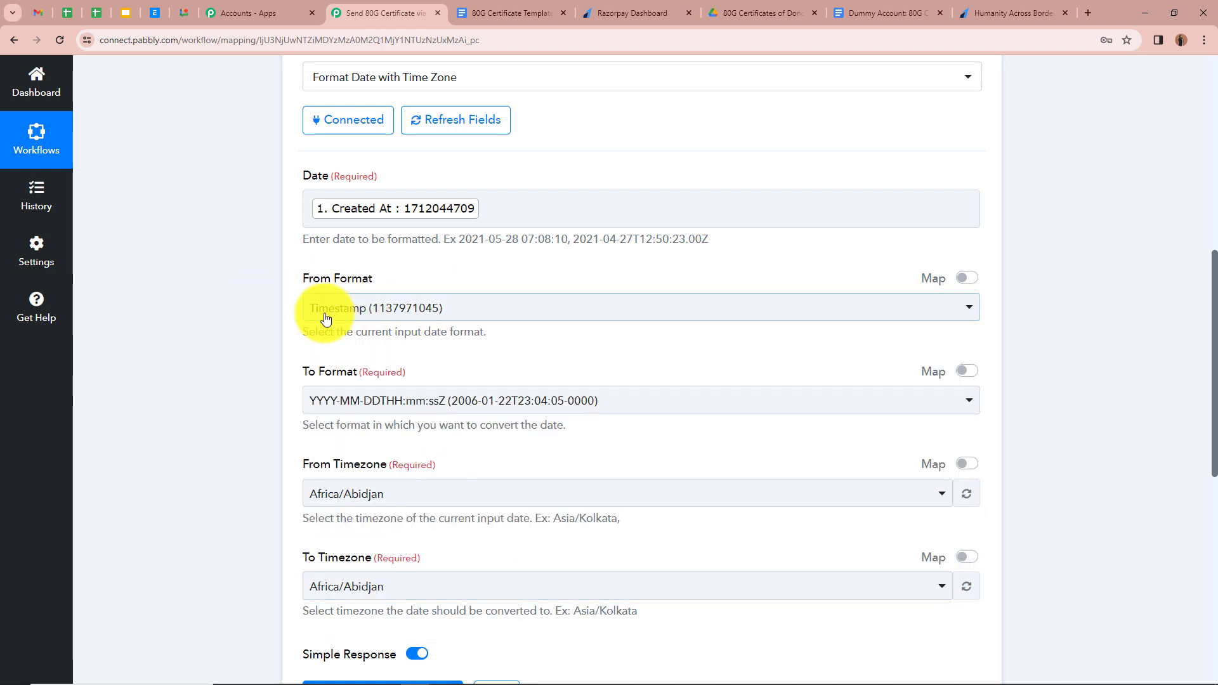
{"action": "scroll", "coordinate": [467, 321], "scroll_direction": "down", "scroll_amount": 2}
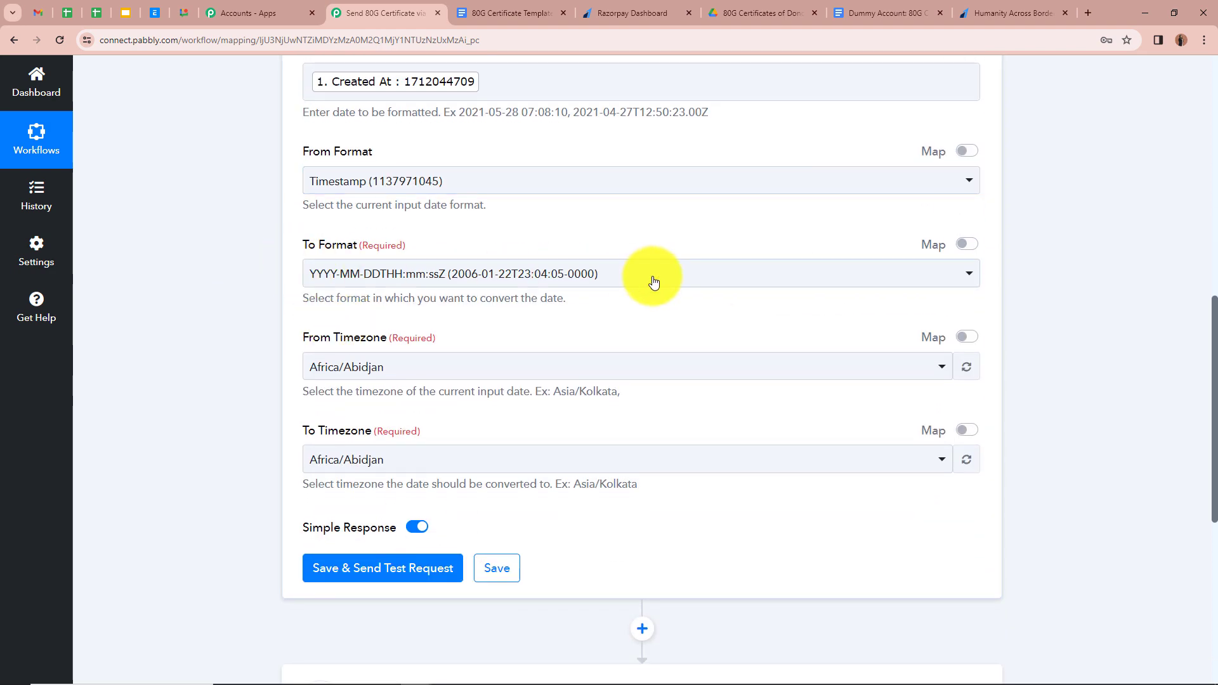
{"action": "left_click", "coordinate": [770, 283]}
{"action": "scroll", "coordinate": [527, 515], "scroll_direction": "down", "scroll_amount": 1}
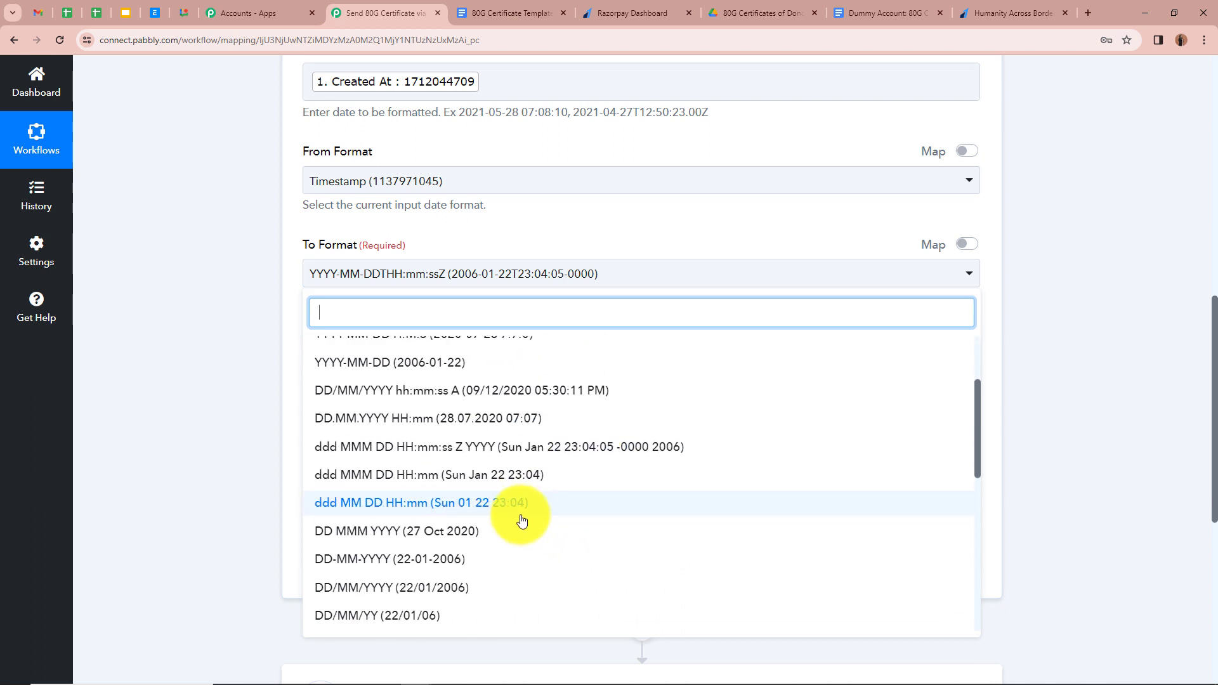
{"action": "left_click", "coordinate": [409, 588]}
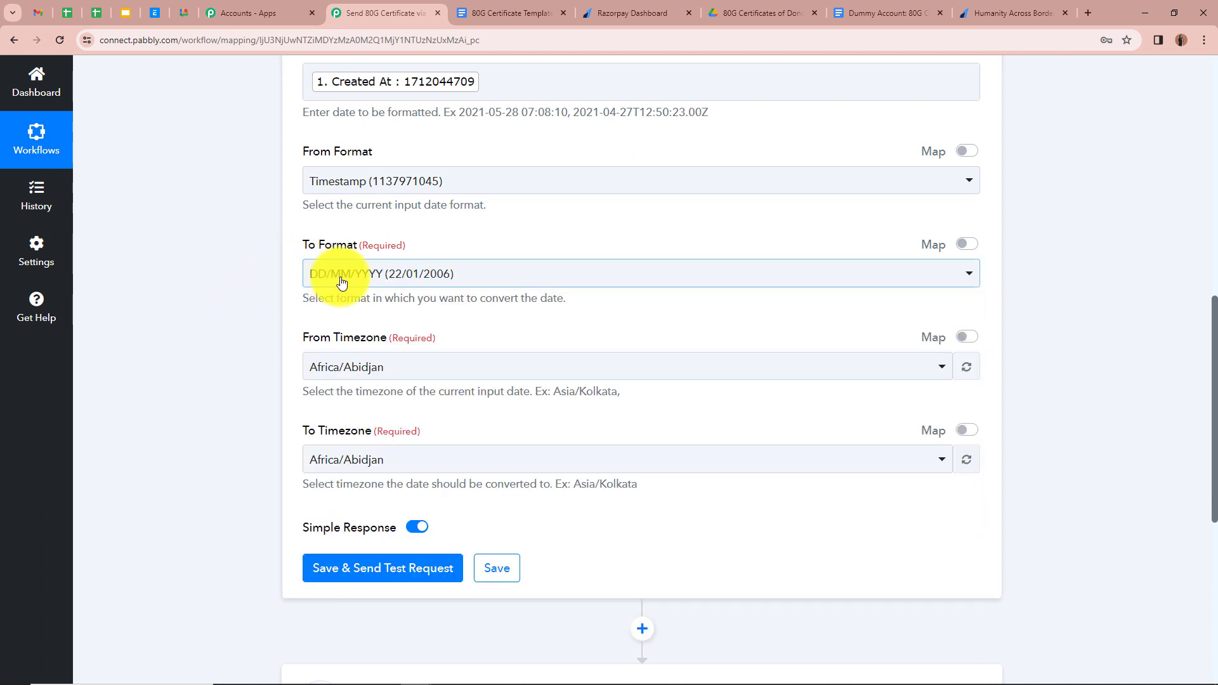
- Set the target timezone to Asia/Kolkata
{"action": "scroll", "coordinate": [295, 292], "scroll_direction": "down", "scroll_amount": 1}
{"action": "scroll", "coordinate": [295, 292], "scroll_direction": "down", "scroll_amount": 2}
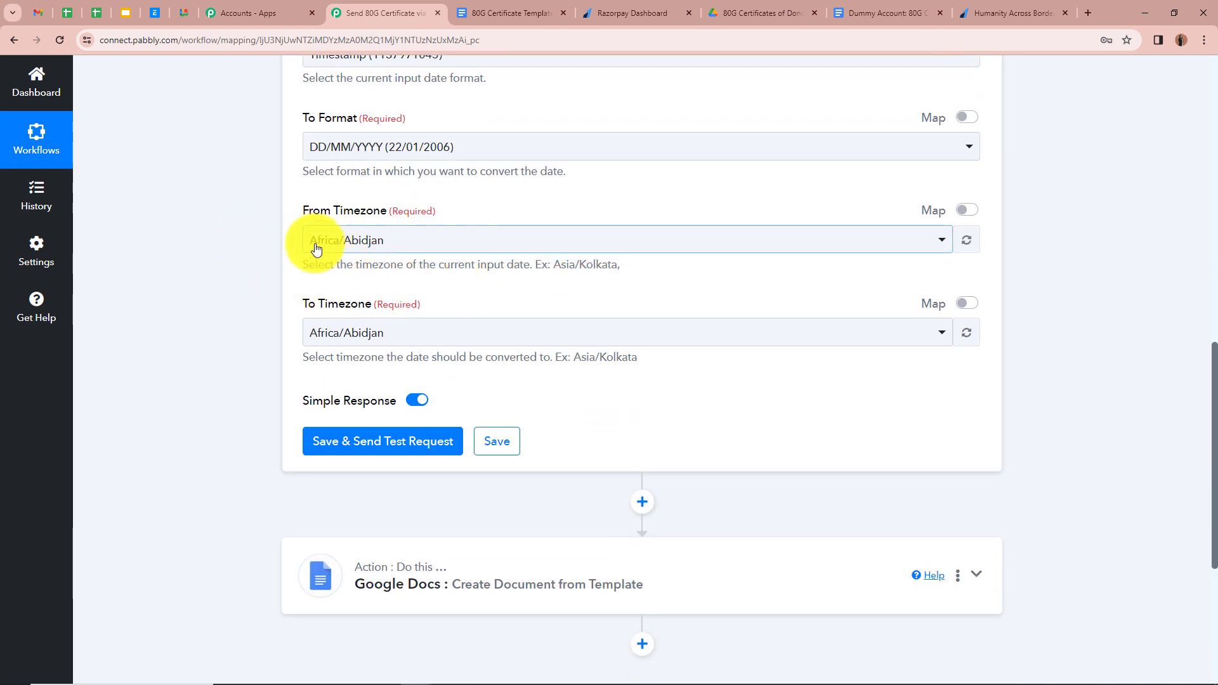
{"action": "scroll", "coordinate": [254, 261], "scroll_direction": "down", "scroll_amount": 2}
{"action": "scroll", "coordinate": [216, 264], "scroll_direction": "up", "scroll_amount": 1}
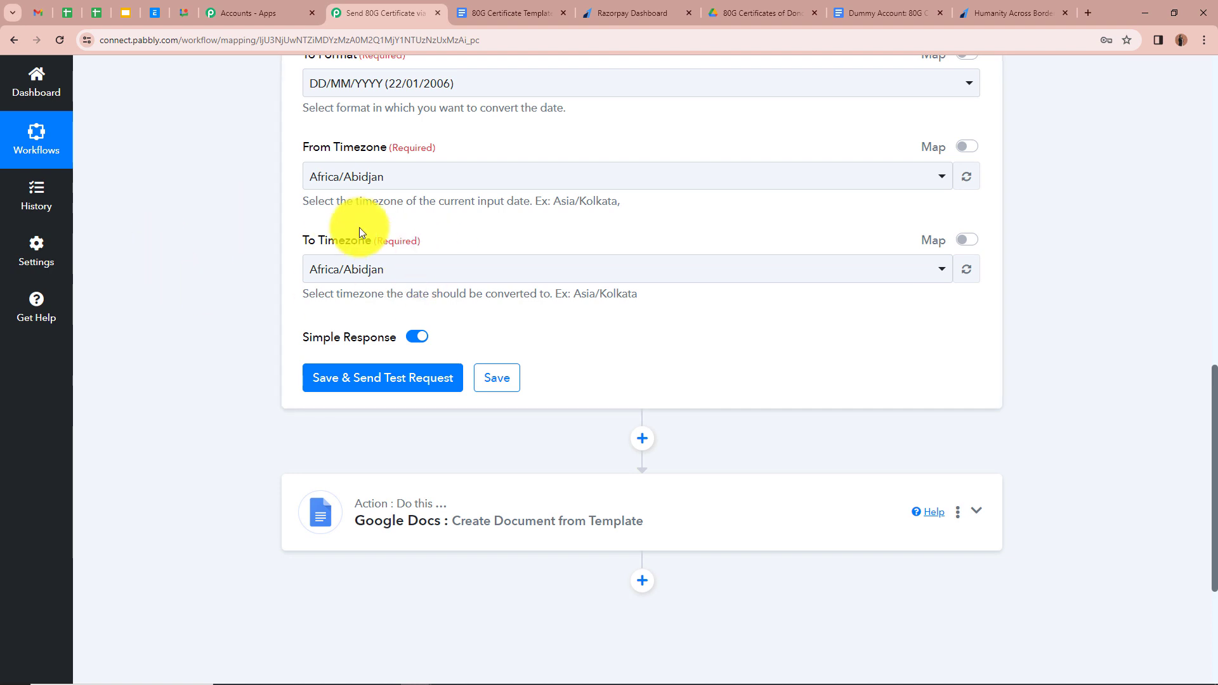
{"action": "left_click", "coordinate": [440, 271]}
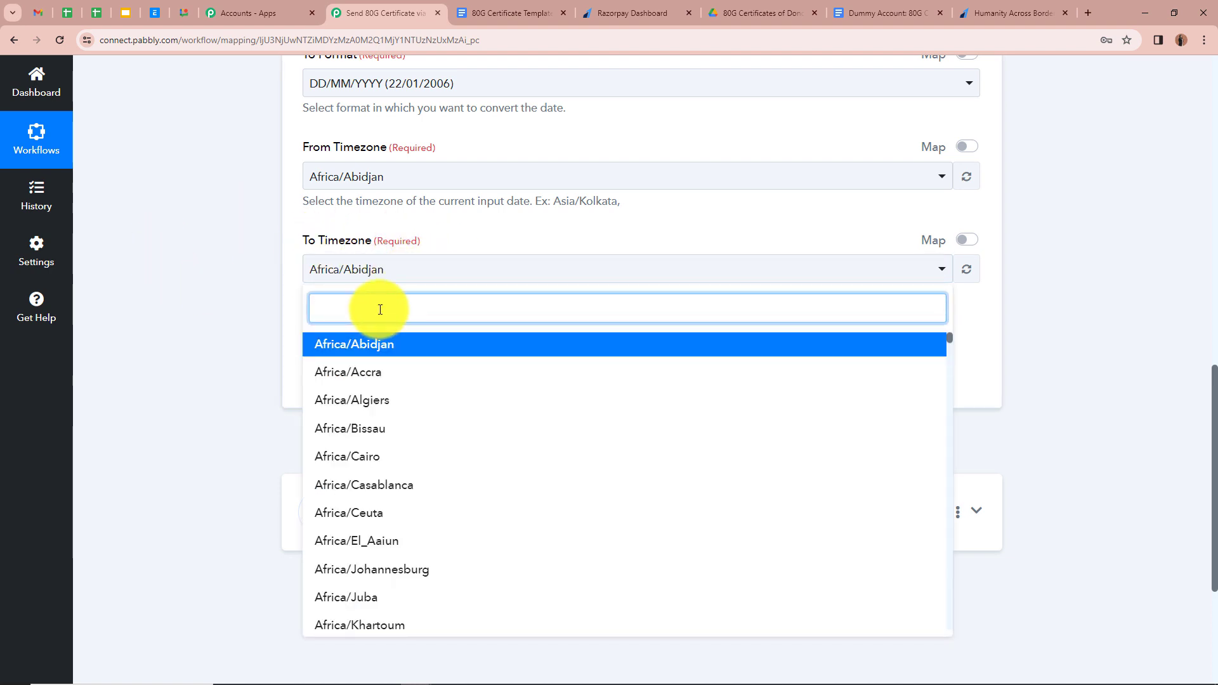
{"action": "type", "text": "Kol"}
{"action": "left_click", "coordinate": [401, 346]}
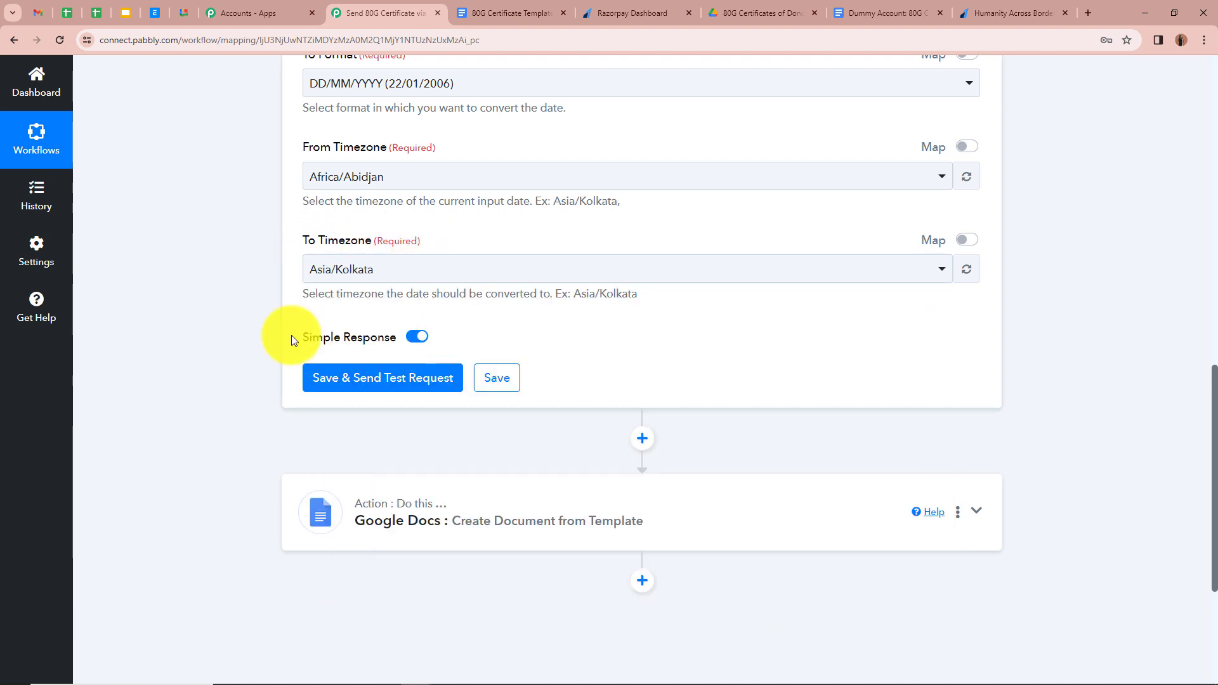
{"action": "scroll", "coordinate": [208, 314], "scroll_direction": "up", "scroll_amount": 4}
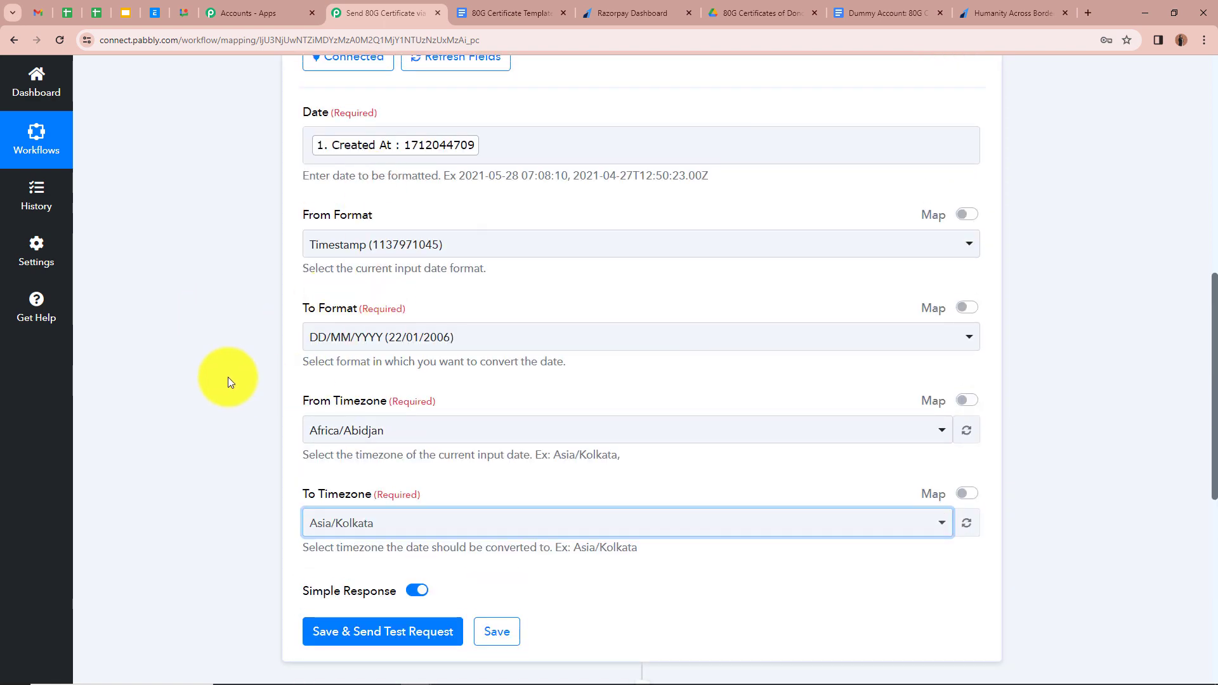
{"action": "scroll", "coordinate": [225, 393], "scroll_direction": "down", "scroll_amount": 2}
- Save and test the formatter, which returns 02/04/2024, then collapse the step
{"action": "left_click", "coordinate": [408, 516]}
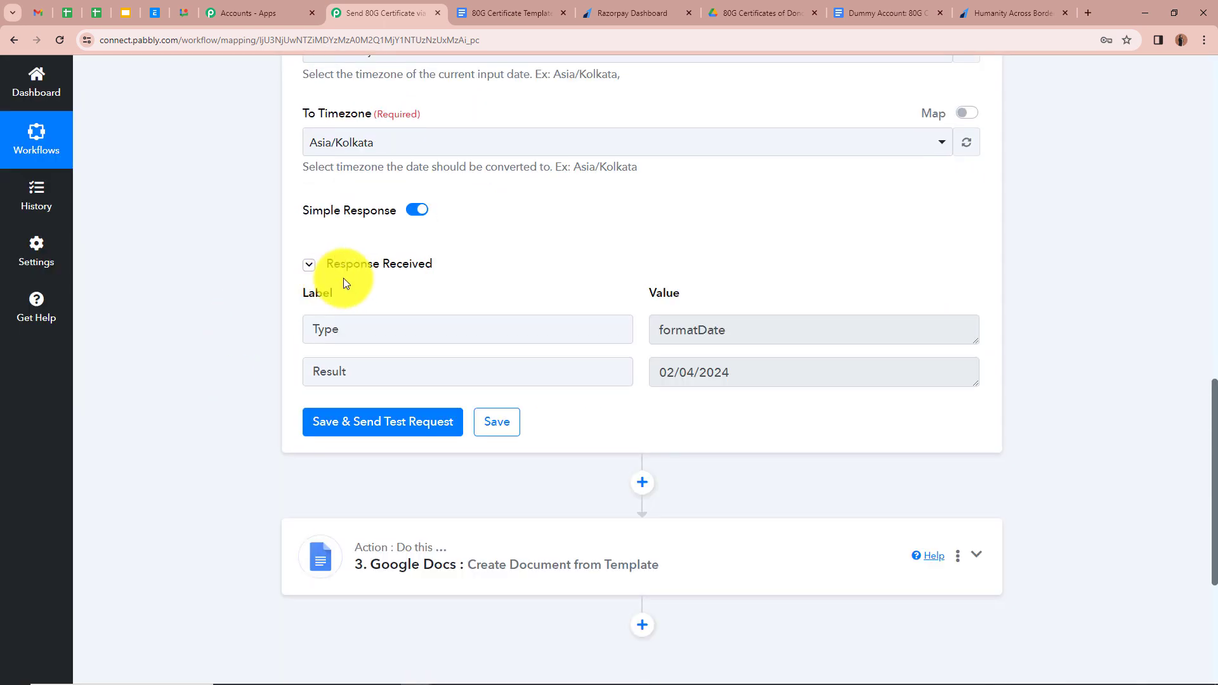
{"action": "left_click", "coordinate": [689, 378]}
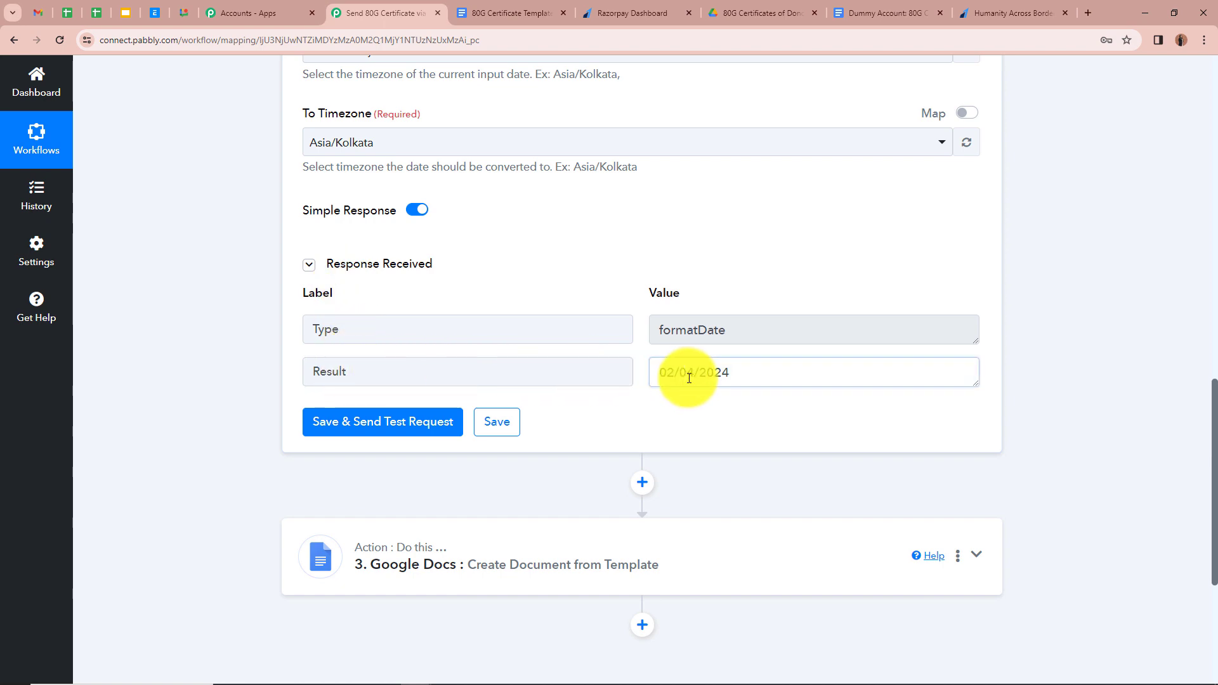
{"action": "left_click_drag", "start_coordinate": [690, 378], "coordinate": [1048, 371]}
{"action": "left_click", "coordinate": [1083, 359]}
{"action": "scroll", "coordinate": [1082, 359], "scroll_direction": "up", "scroll_amount": 10}
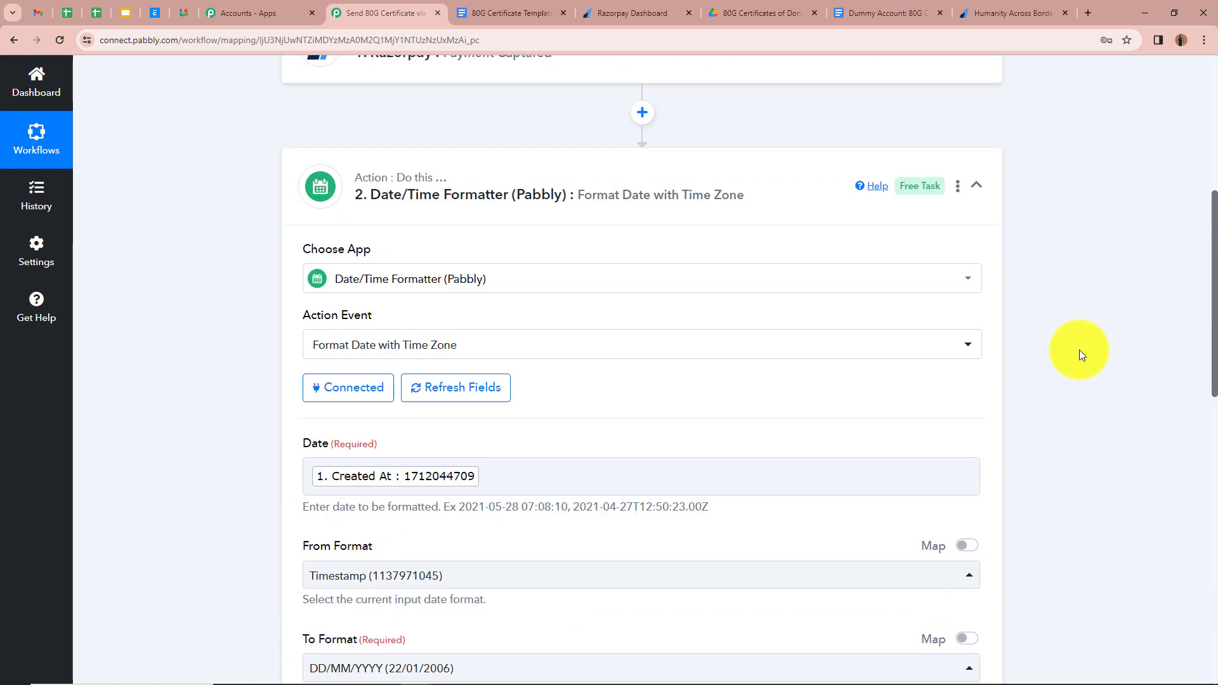
{"action": "left_click", "coordinate": [976, 240]}
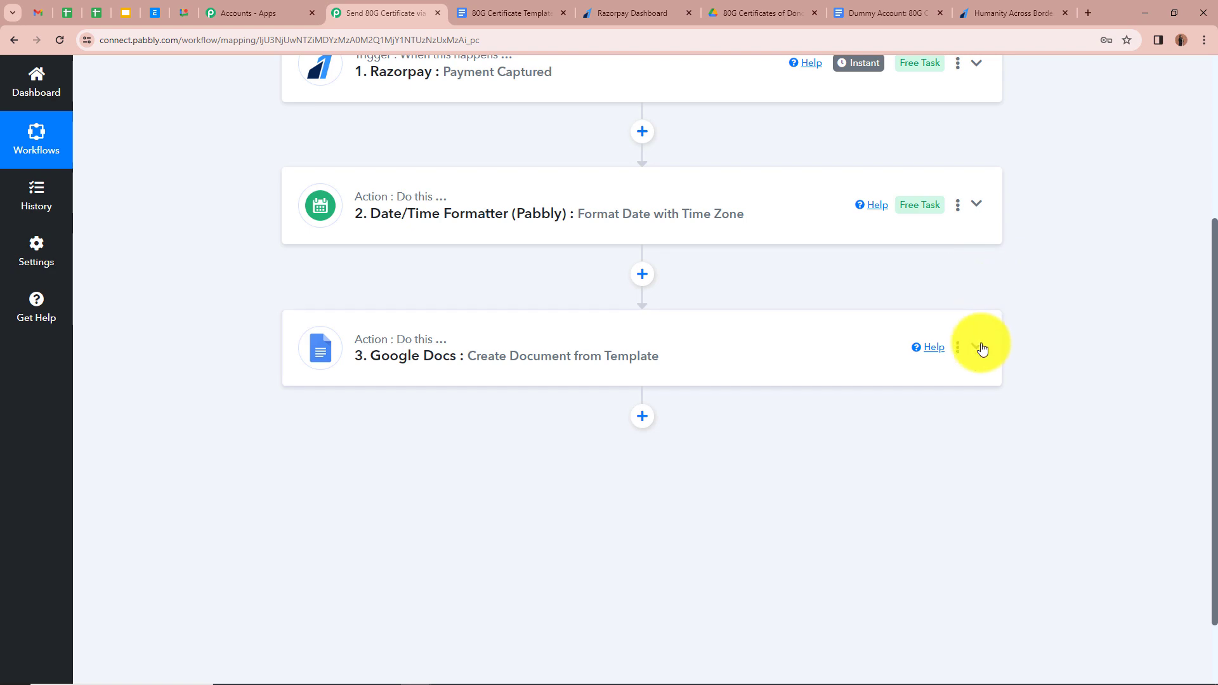
- Map the Date/Time Formatter's Result, 02/04/2024, into the Google Docs Date field
{"action": "left_click", "coordinate": [978, 348]}
{"action": "scroll", "coordinate": [1055, 333], "scroll_direction": "down", "scroll_amount": 10}
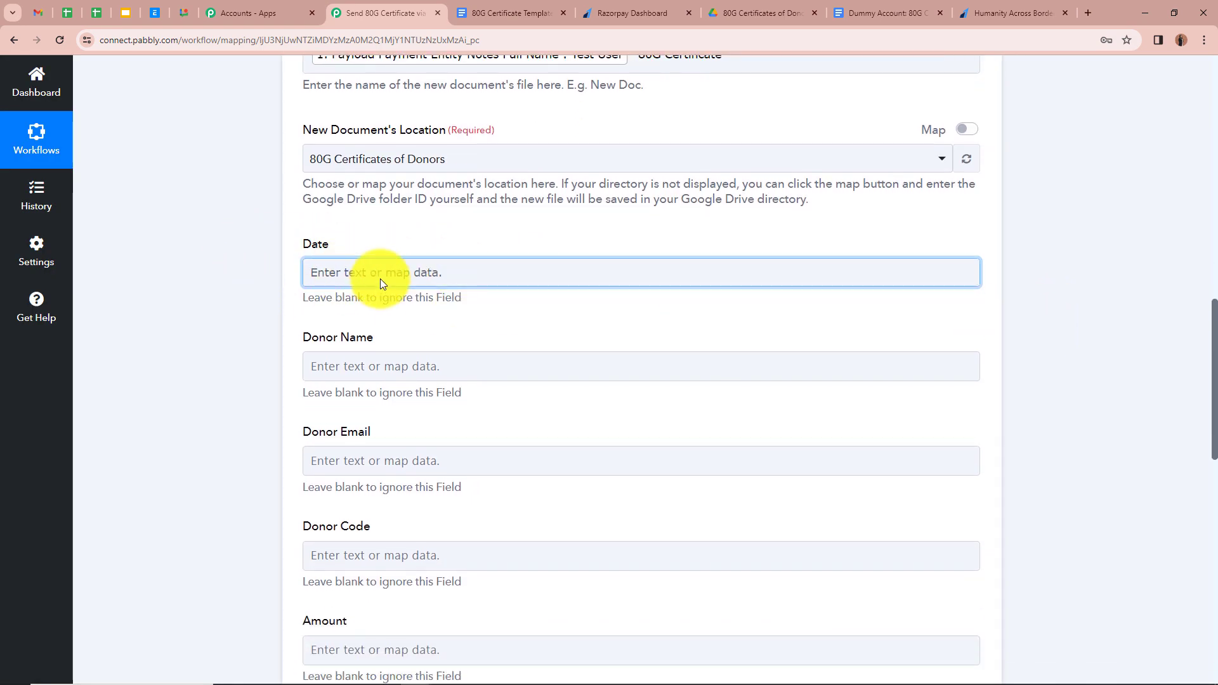
{"action": "left_click", "coordinate": [381, 279]}
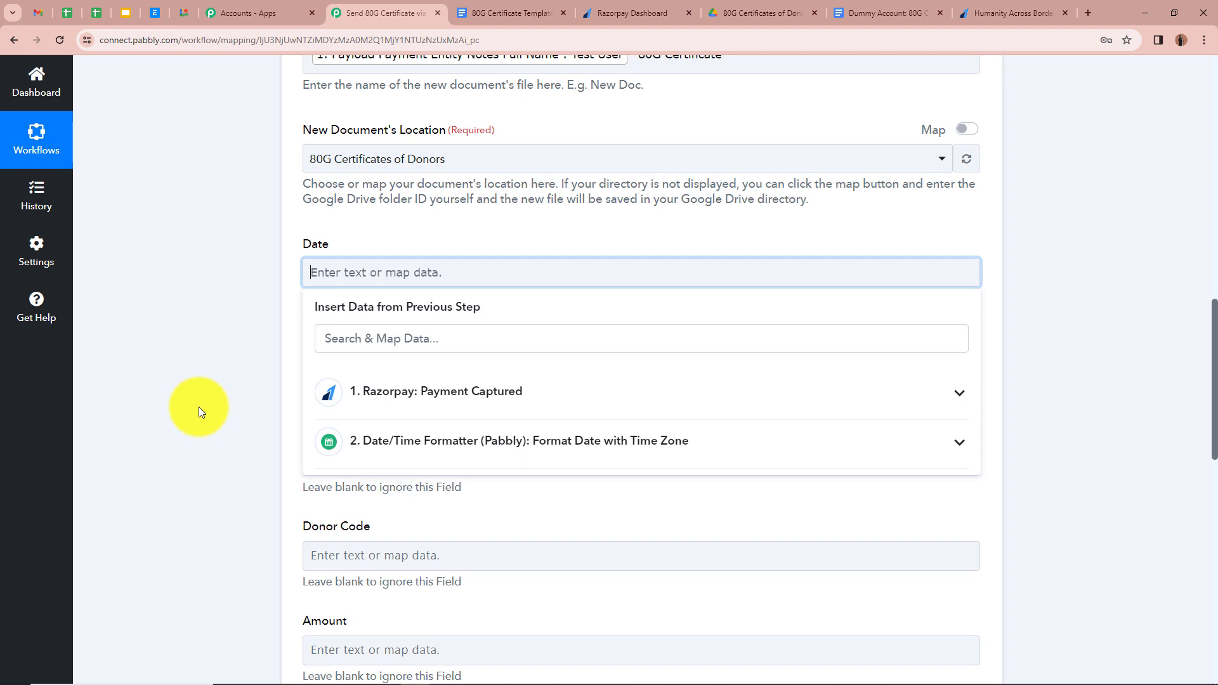
{"action": "left_click", "coordinate": [945, 447]}
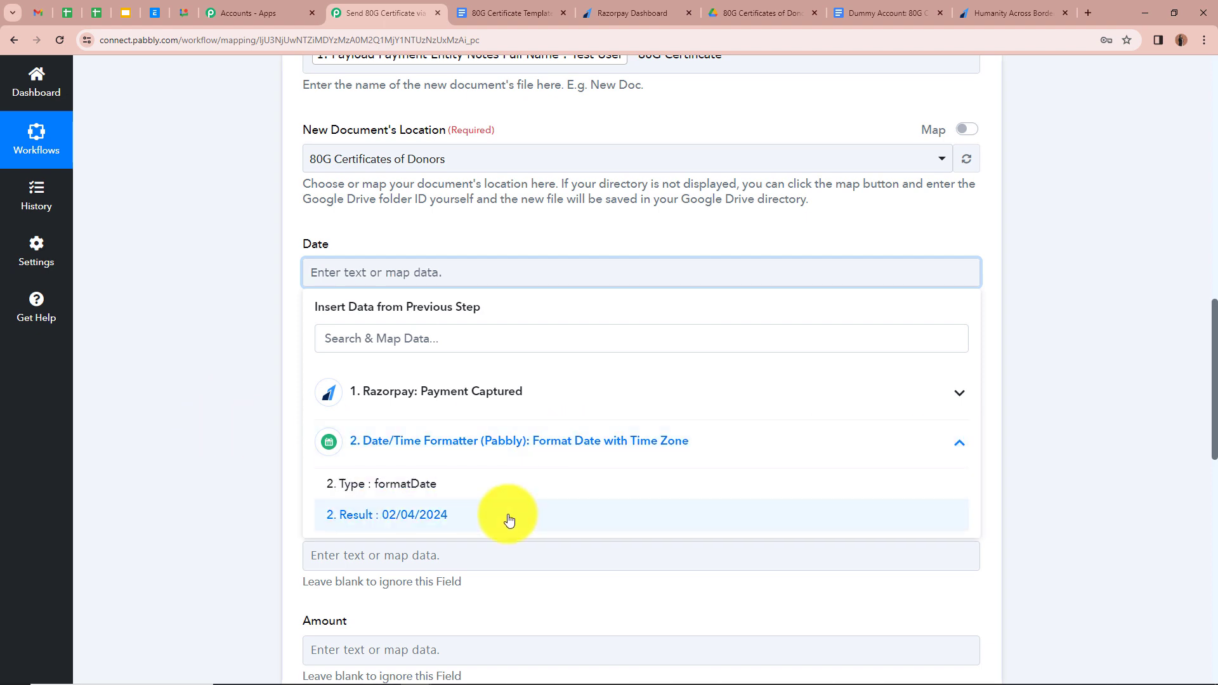
{"action": "left_click", "coordinate": [509, 518]}
{"action": "left_click", "coordinate": [218, 346]}
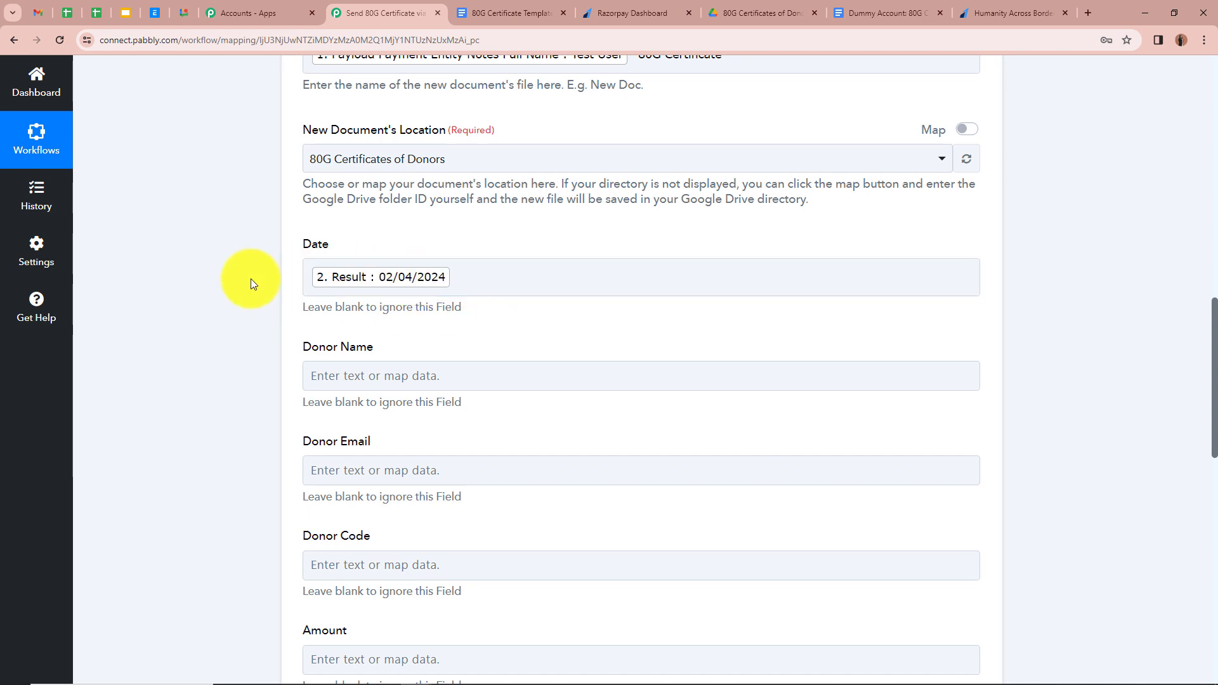
{"action": "scroll", "coordinate": [250, 280], "scroll_direction": "down", "scroll_amount": 4}
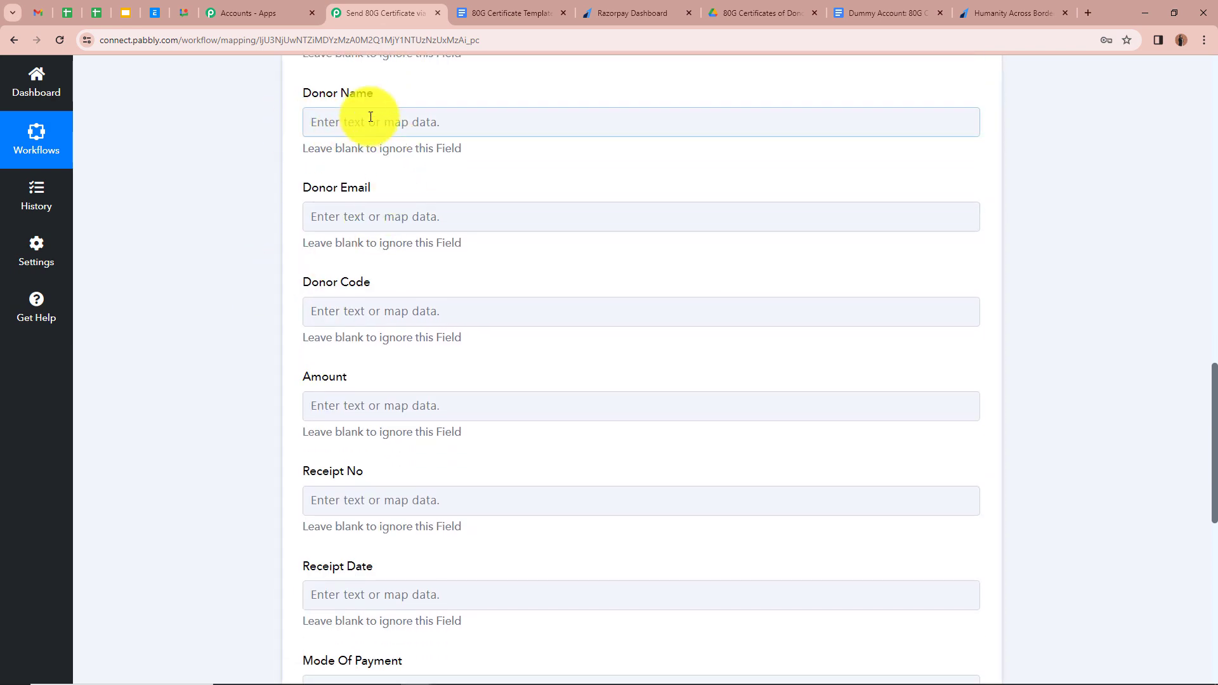
- Map the Razorpay payer's full name into the Donor Name field
{"action": "left_click", "coordinate": [370, 119]}
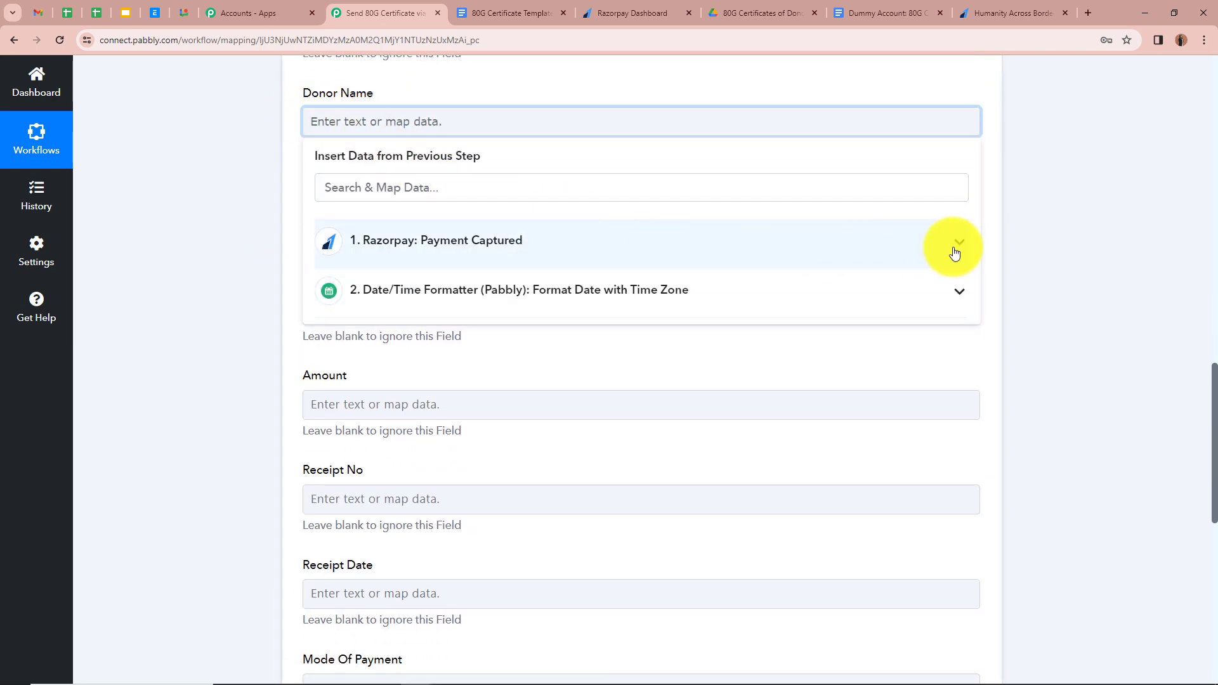
{"action": "left_click", "coordinate": [952, 250]}
{"action": "scroll", "coordinate": [580, 473], "scroll_direction": "down", "scroll_amount": 1}
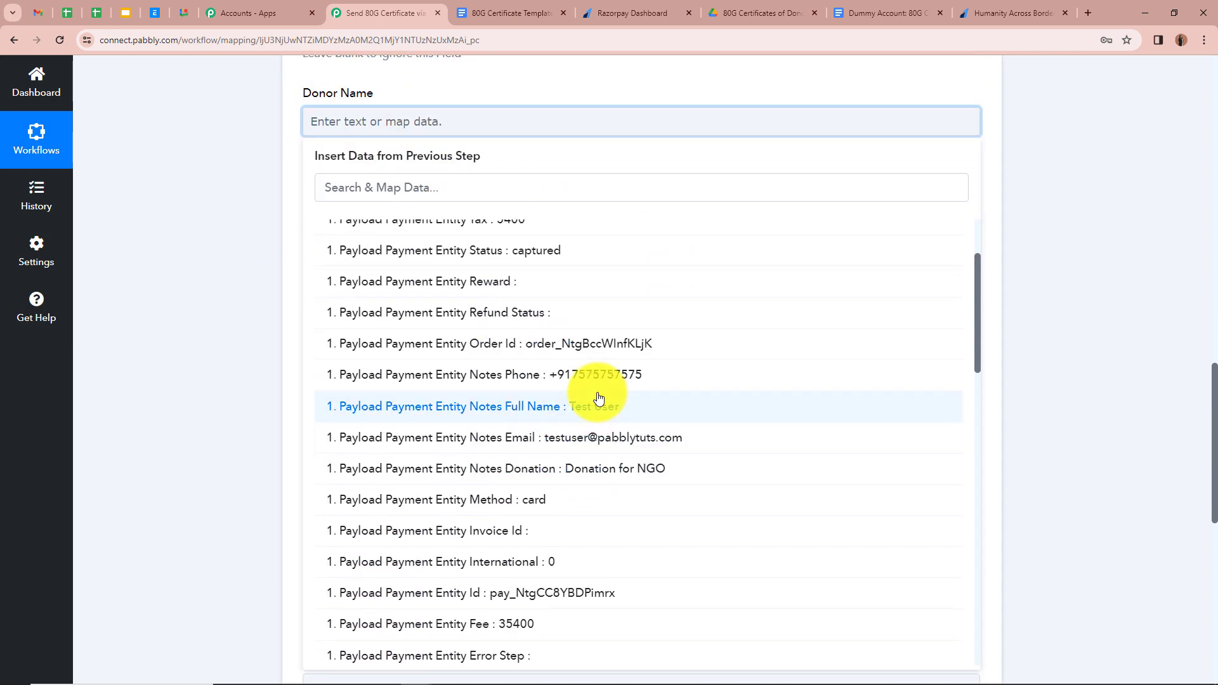
{"action": "left_click", "coordinate": [587, 407]}
{"action": "left_click", "coordinate": [245, 265]}
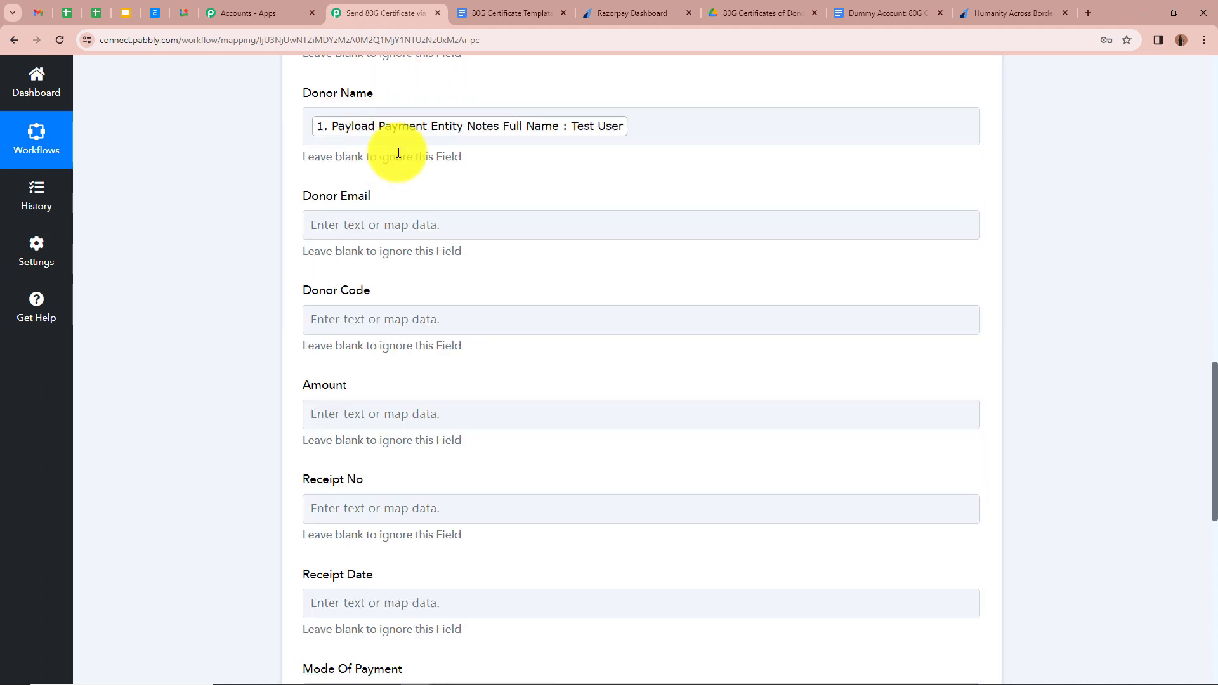
{"action": "scroll", "coordinate": [346, 154], "scroll_direction": "down", "scroll_amount": 1}
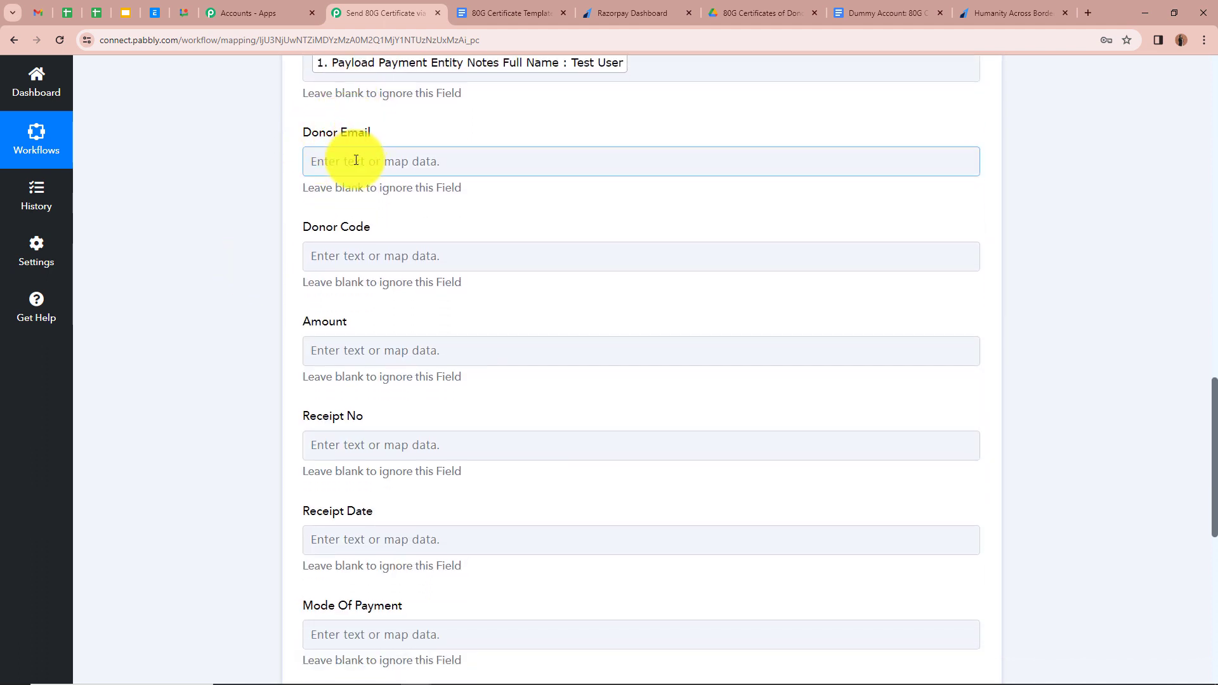
- Map the Payload Payment Entity Notes Email into the Donor Email field
{"action": "left_click", "coordinate": [354, 160]}
{"action": "left_click", "coordinate": [925, 289]}
{"action": "scroll", "coordinate": [635, 470], "scroll_direction": "down", "scroll_amount": 2}
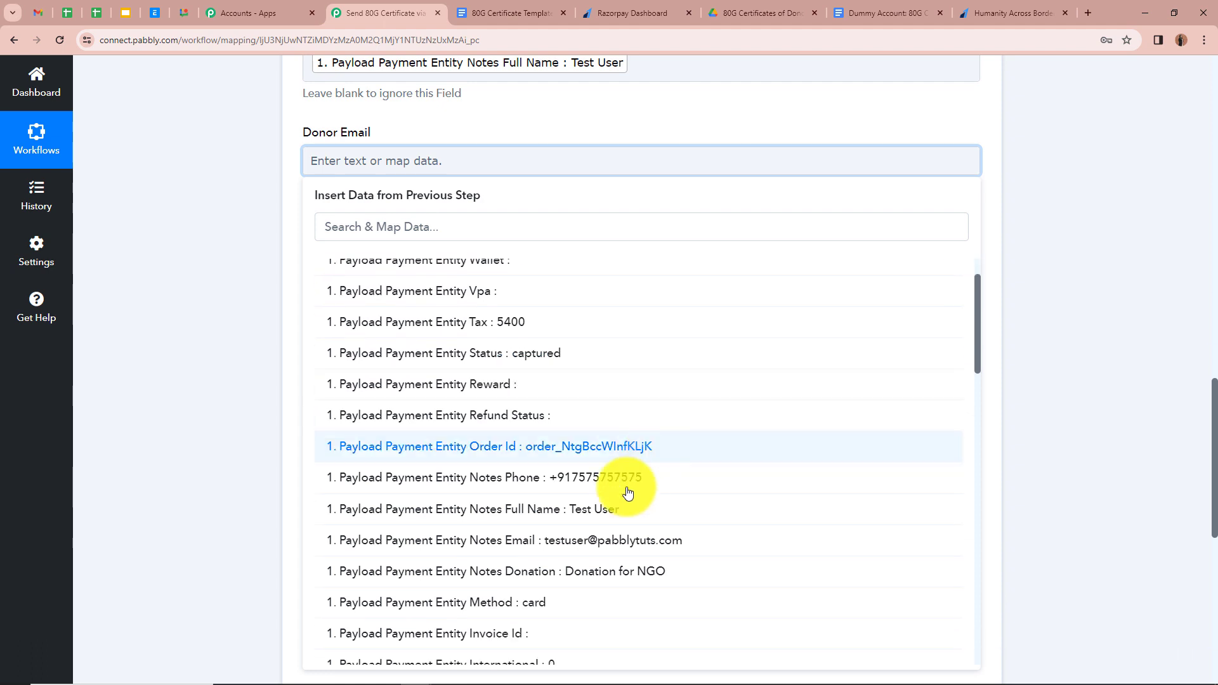
{"action": "left_click", "coordinate": [626, 463]}
{"action": "left_click", "coordinate": [275, 261]}
{"action": "scroll", "coordinate": [276, 264], "scroll_direction": "down", "scroll_amount": 2}
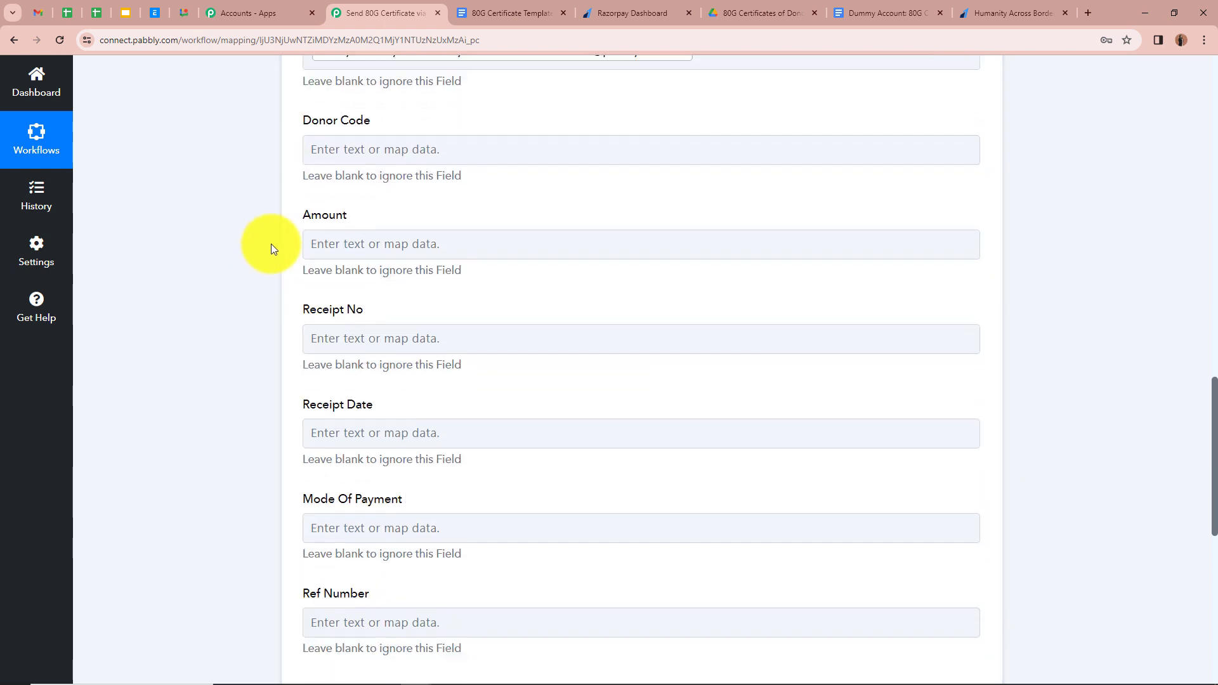
- Search 'Or' and map the Razorpay Order Id into the Donor Code field
{"action": "left_click", "coordinate": [389, 139]}
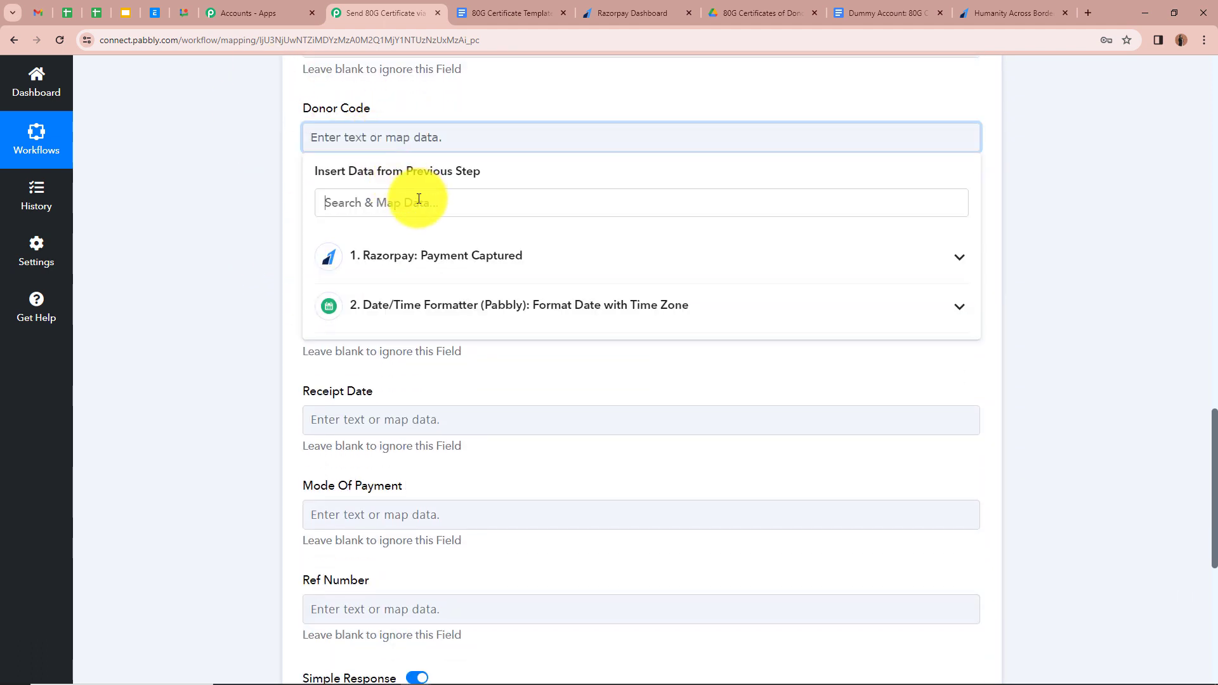
{"action": "left_click", "coordinate": [419, 199]}
{"action": "type", "text": "O"}
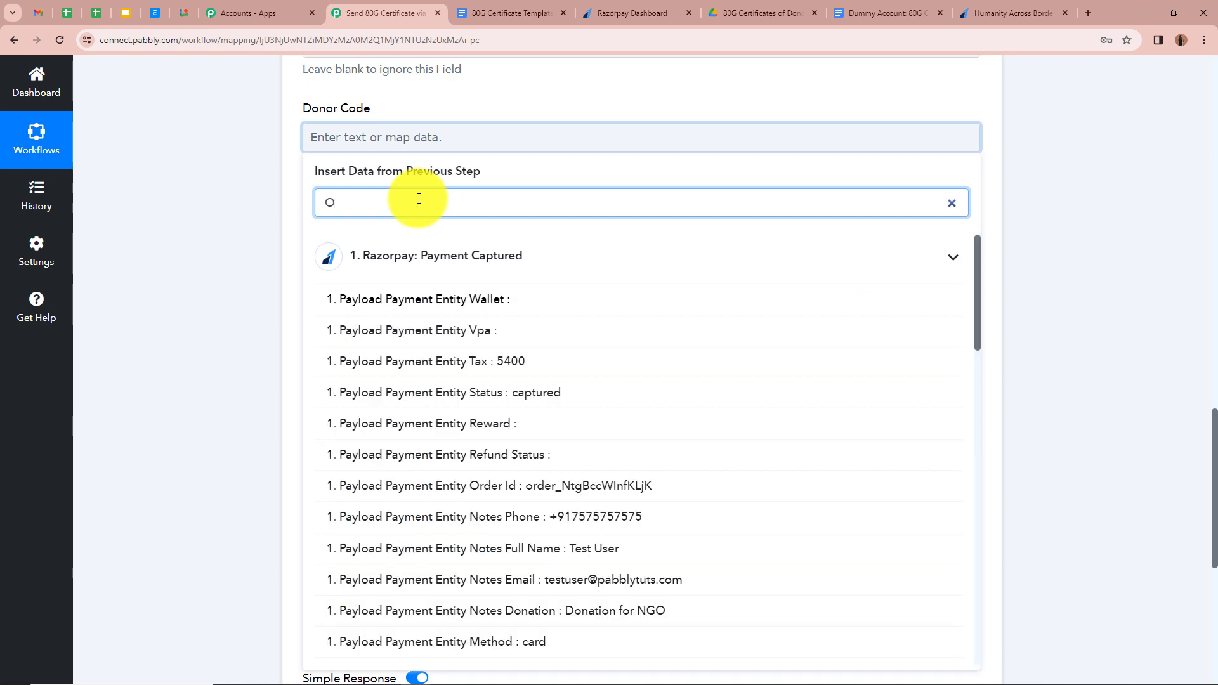
{"action": "type", "text": "r"}
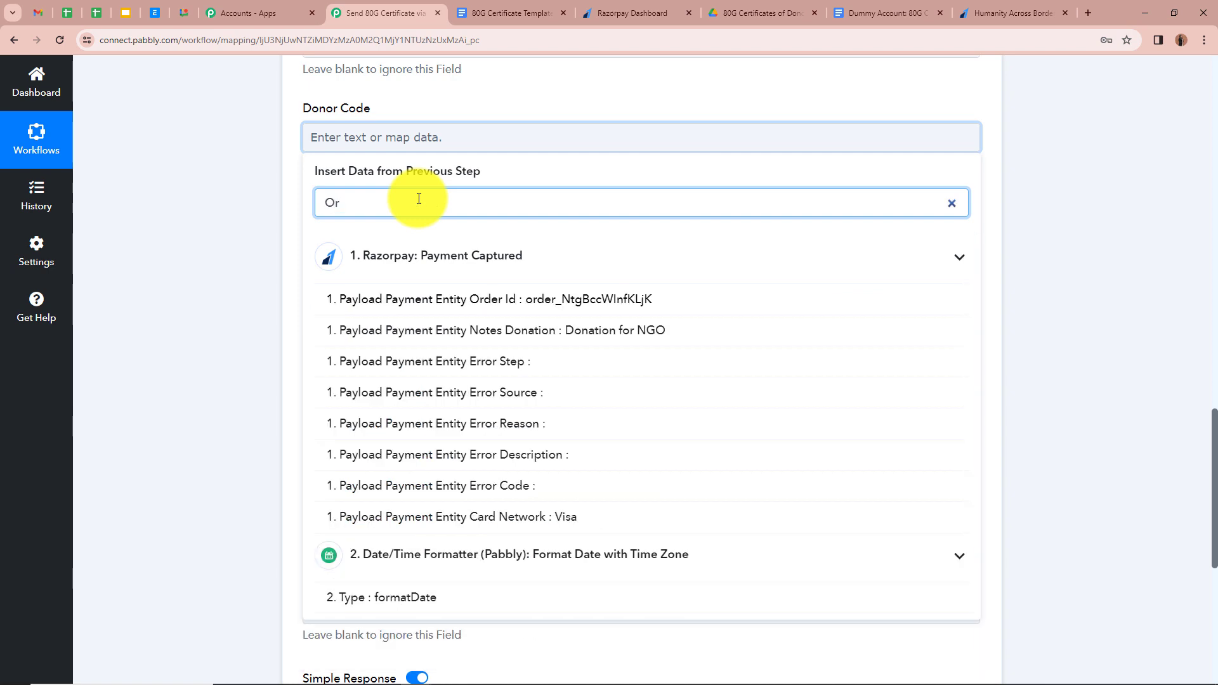
{"action": "left_click", "coordinate": [520, 299]}
{"action": "left_click", "coordinate": [166, 267]}
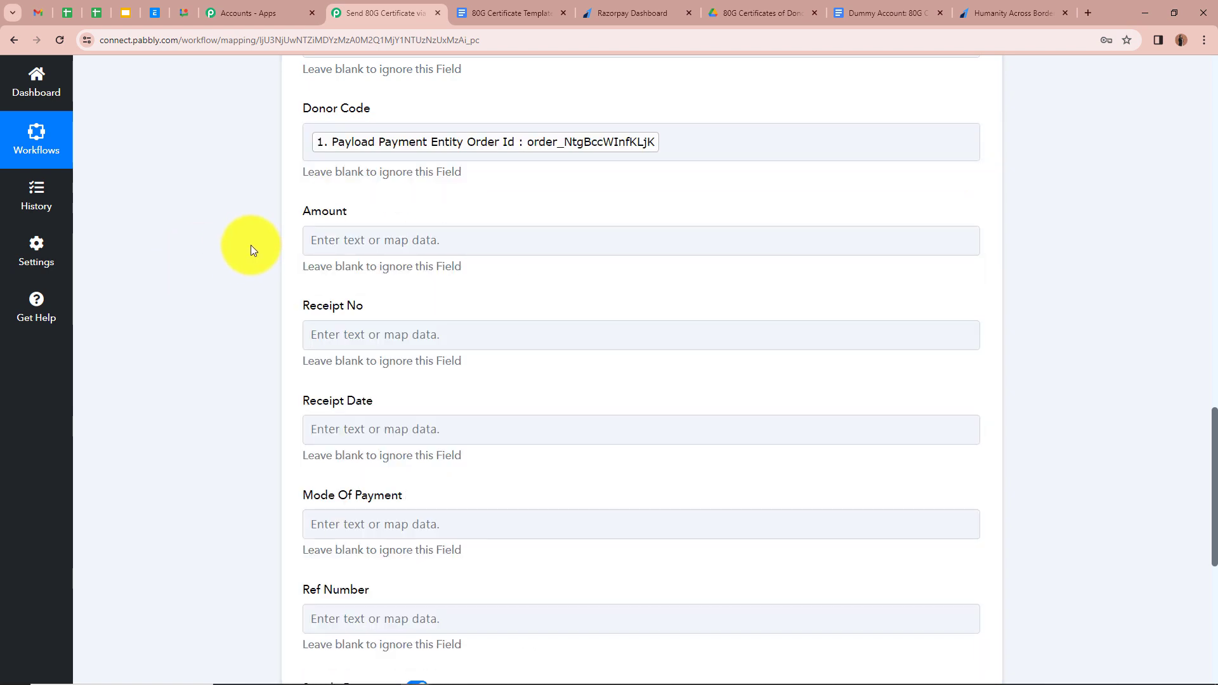
- Search 'amou' for the Amount field and compare with the amount on the payment success page
{"action": "left_click", "coordinate": [407, 240]}
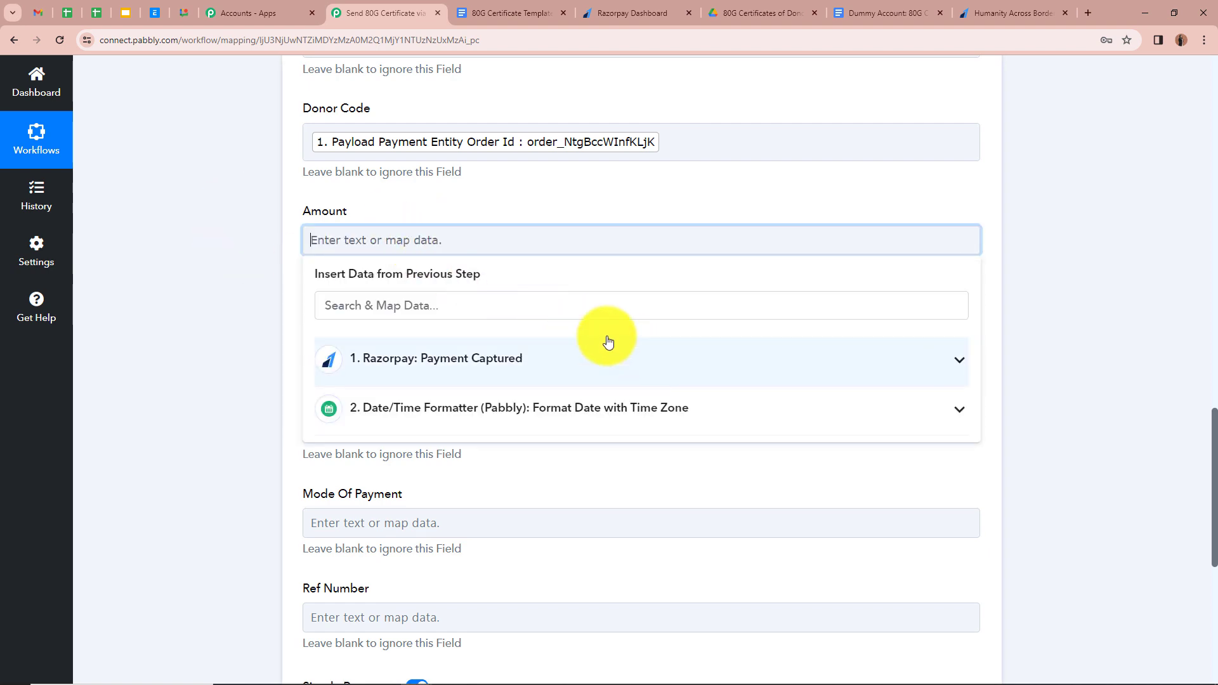
{"action": "left_click", "coordinate": [561, 305]}
{"action": "type", "text": "amou"}
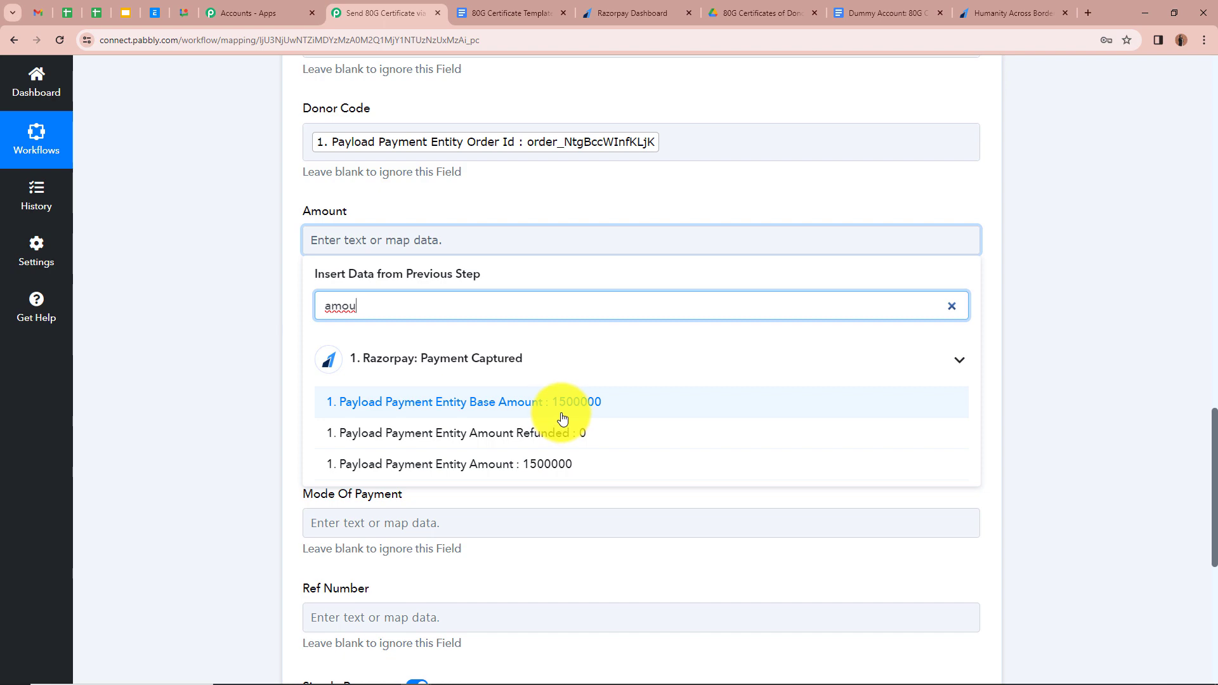
{"action": "left_click", "coordinate": [993, 12]}
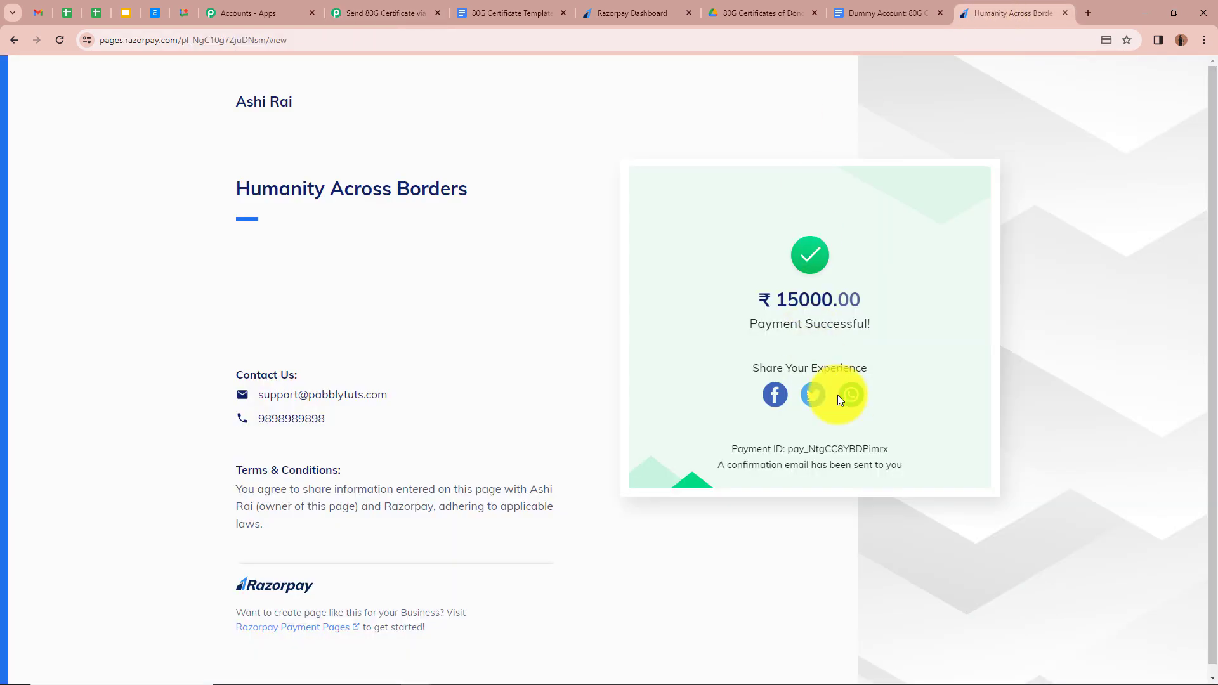
{"action": "left_click", "coordinate": [360, 3]}
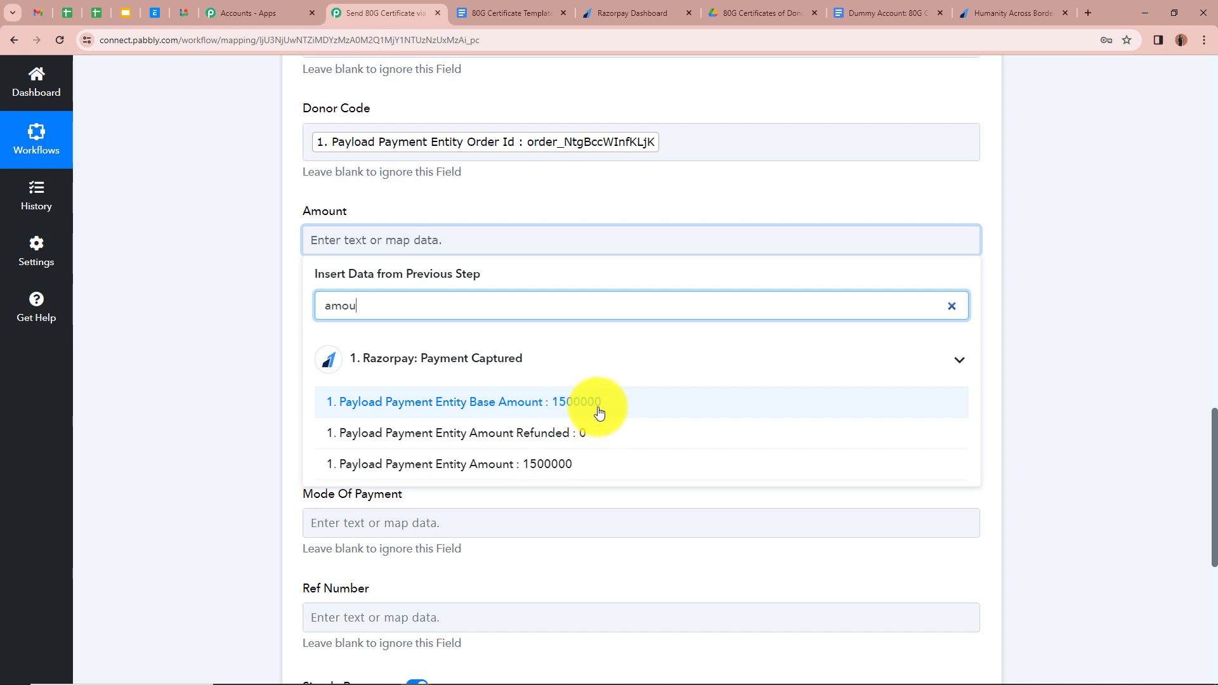
- Insert a Number Formatter 'Perform Math Operation' step before the Google Docs action and connect it
{"action": "scroll", "coordinate": [1061, 333], "scroll_direction": "up", "scroll_amount": 15}
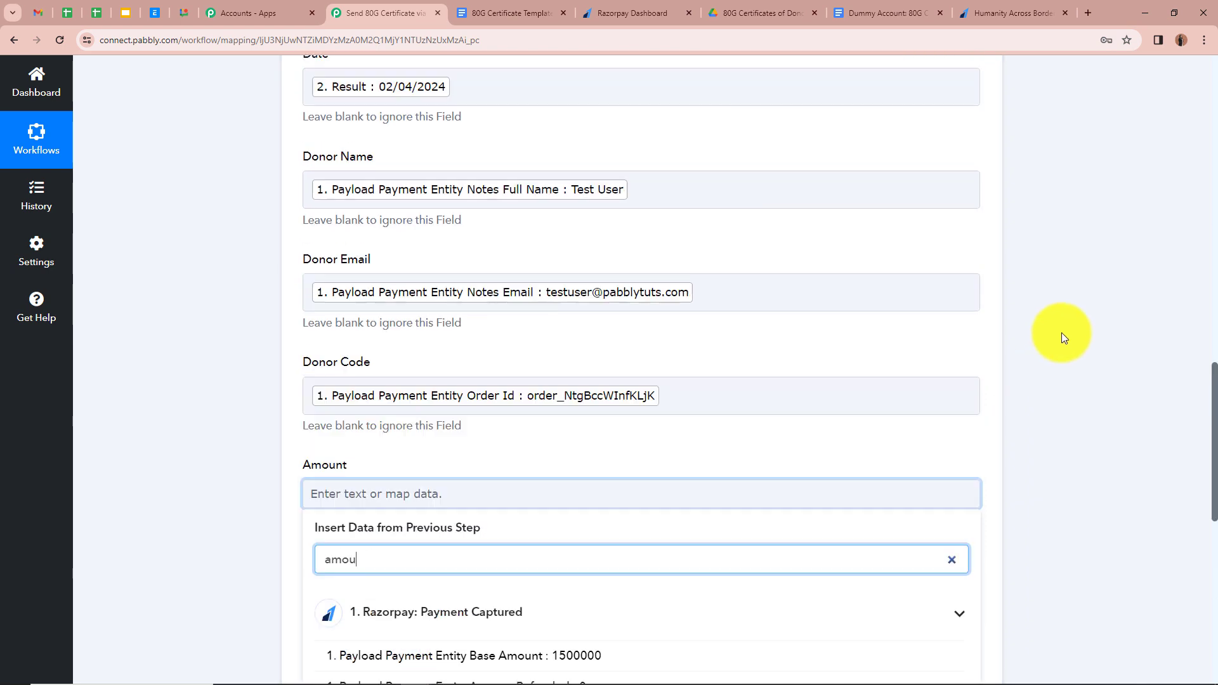
{"action": "scroll", "coordinate": [1060, 330], "scroll_direction": "up", "scroll_amount": 1}
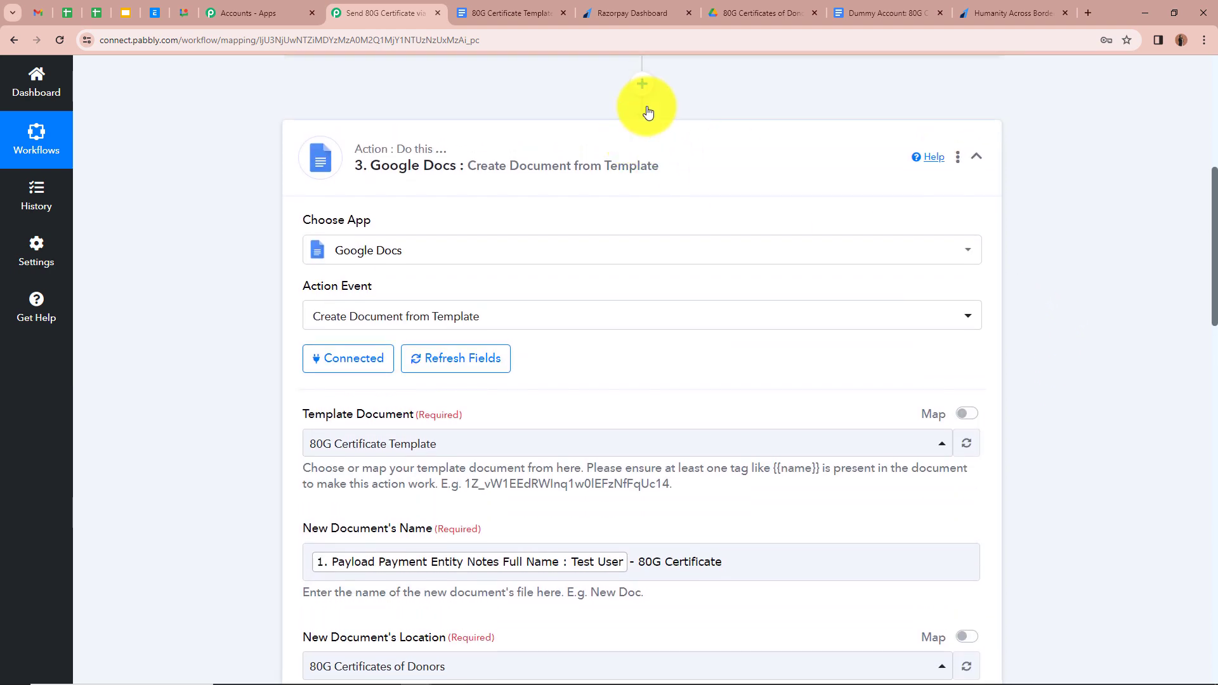
{"action": "left_click", "coordinate": [642, 85]}
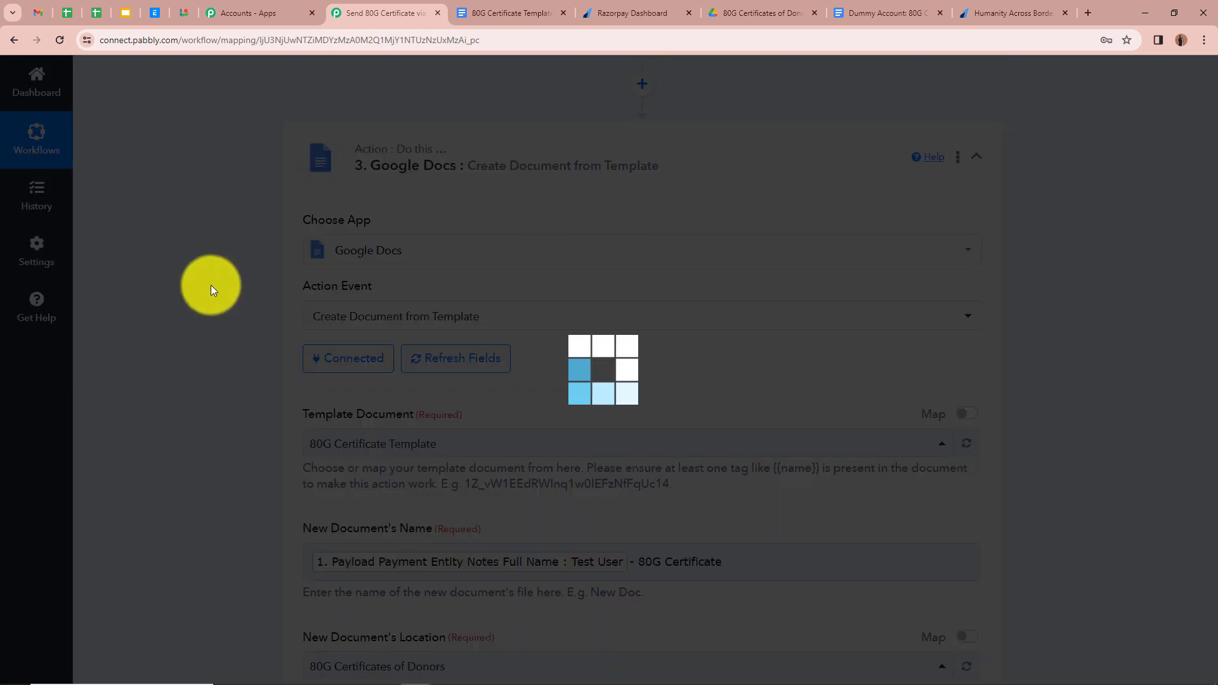
{"action": "type", "text": "Num"}
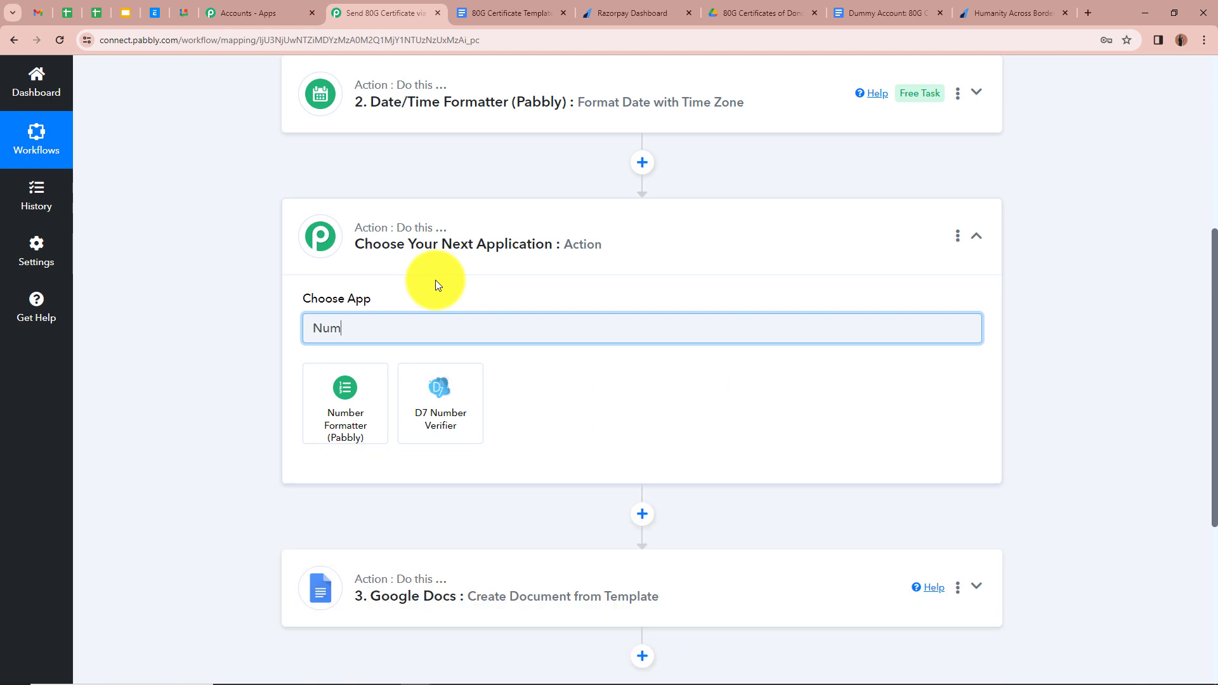
{"action": "left_click", "coordinate": [346, 434]}
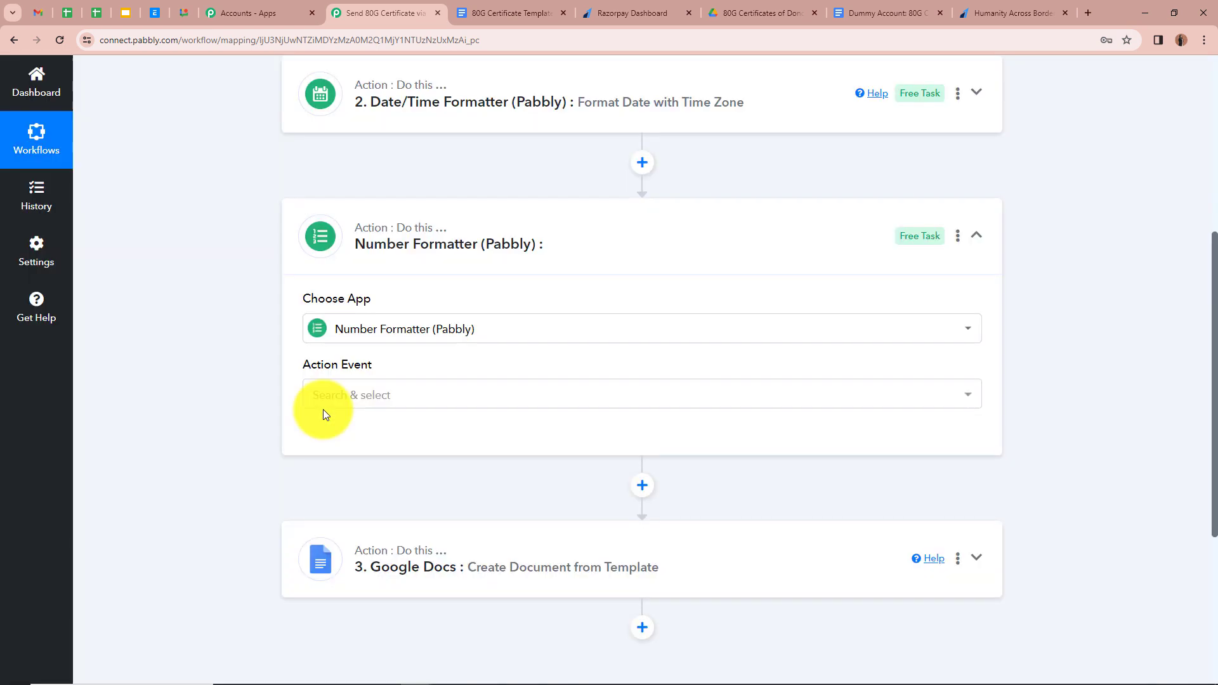
{"action": "left_click", "coordinate": [381, 396]}
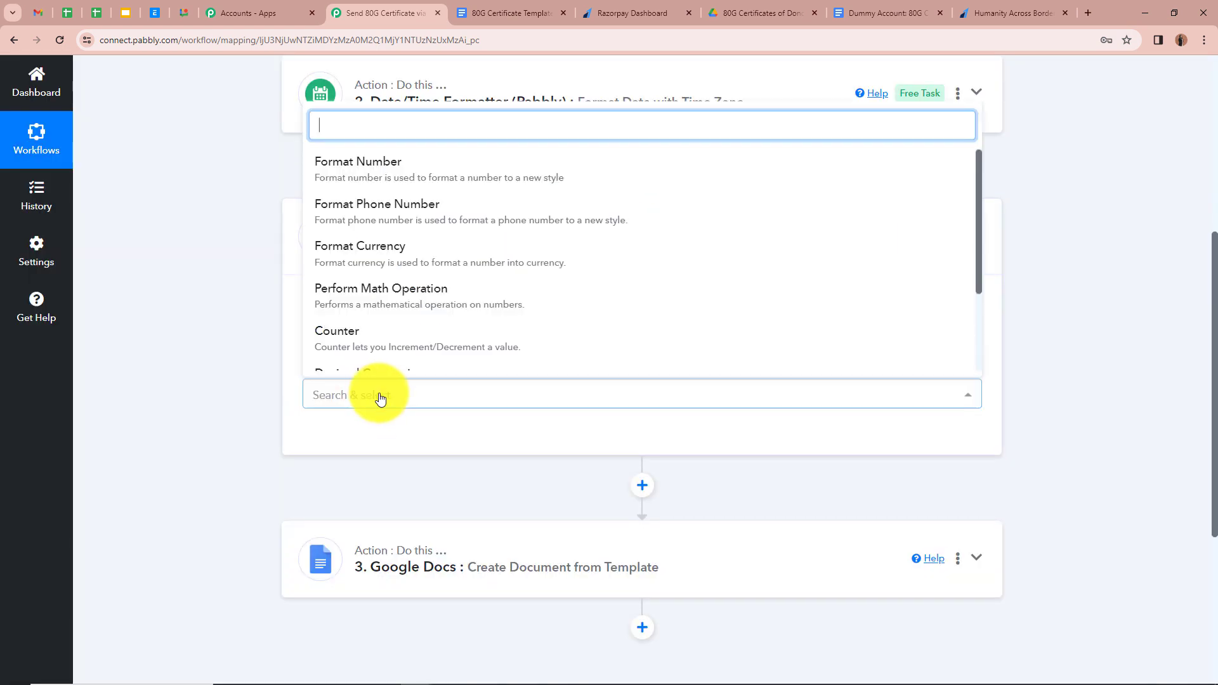
{"action": "left_click", "coordinate": [398, 307]}
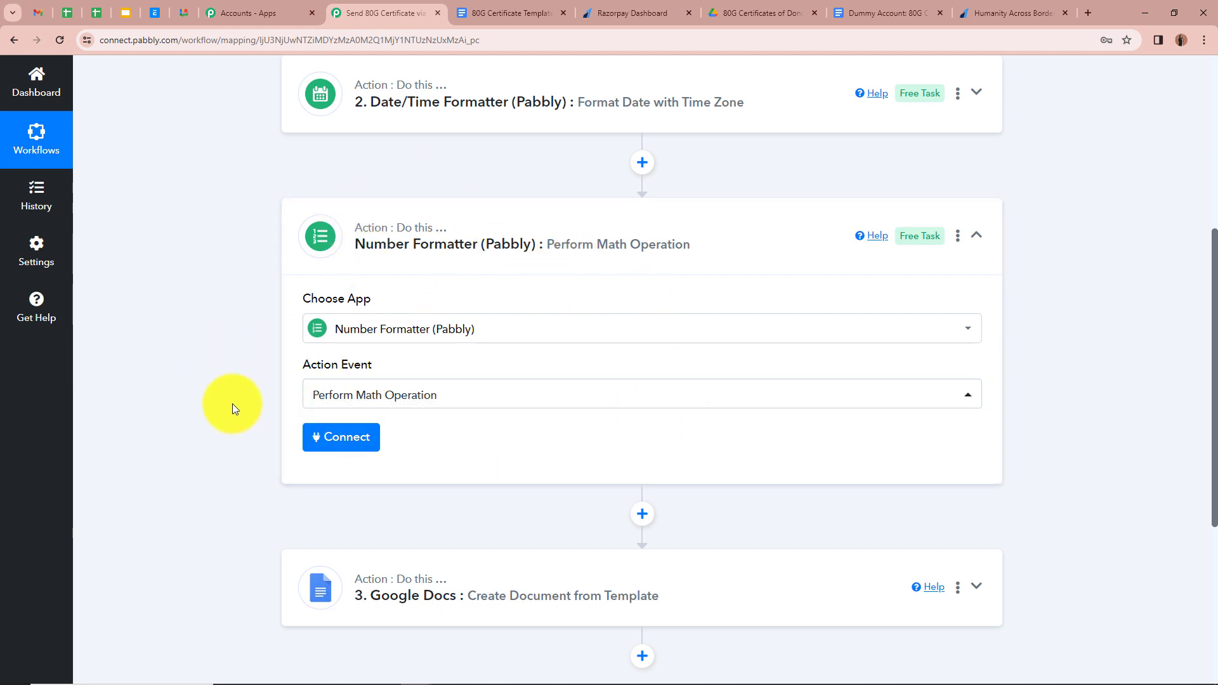
{"action": "left_click", "coordinate": [343, 440]}
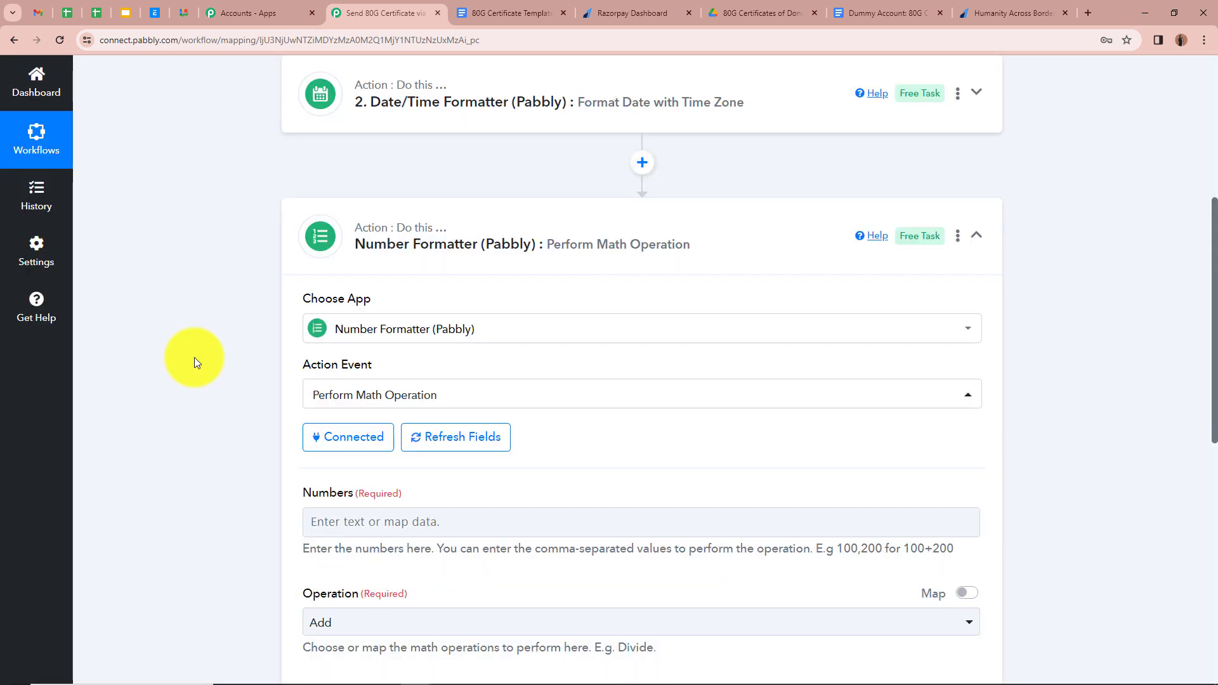
- Map the payment Amount into Numbers, followed by 100 as the second comma-separated number
{"action": "scroll", "coordinate": [433, 336], "scroll_direction": "down", "scroll_amount": 3}
{"action": "left_click", "coordinate": [433, 336]}
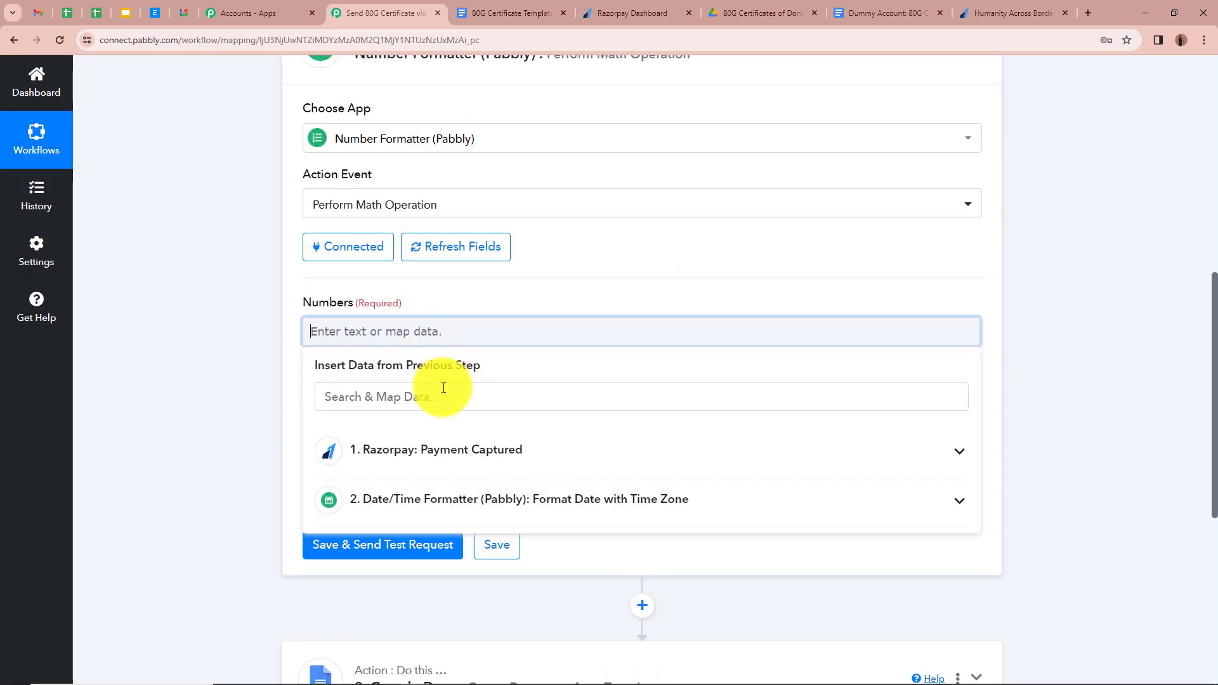
{"action": "left_click", "coordinate": [445, 405]}
{"action": "type", "text": "Amou"}
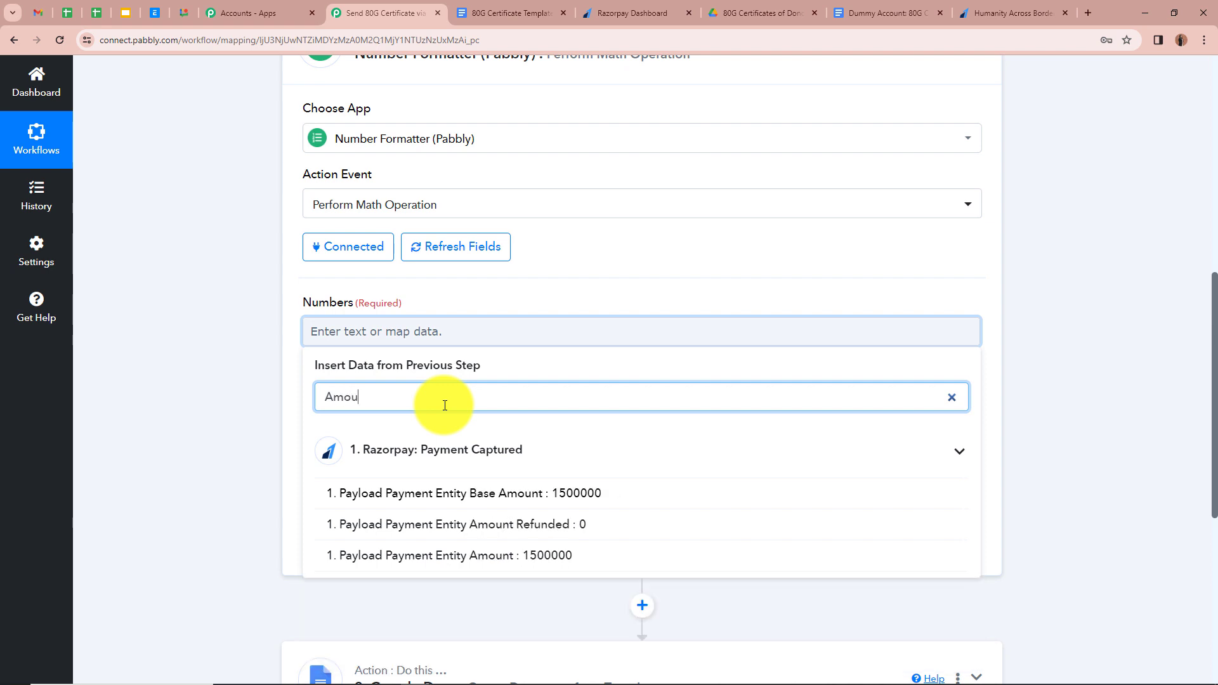
{"action": "left_click", "coordinate": [455, 556]}
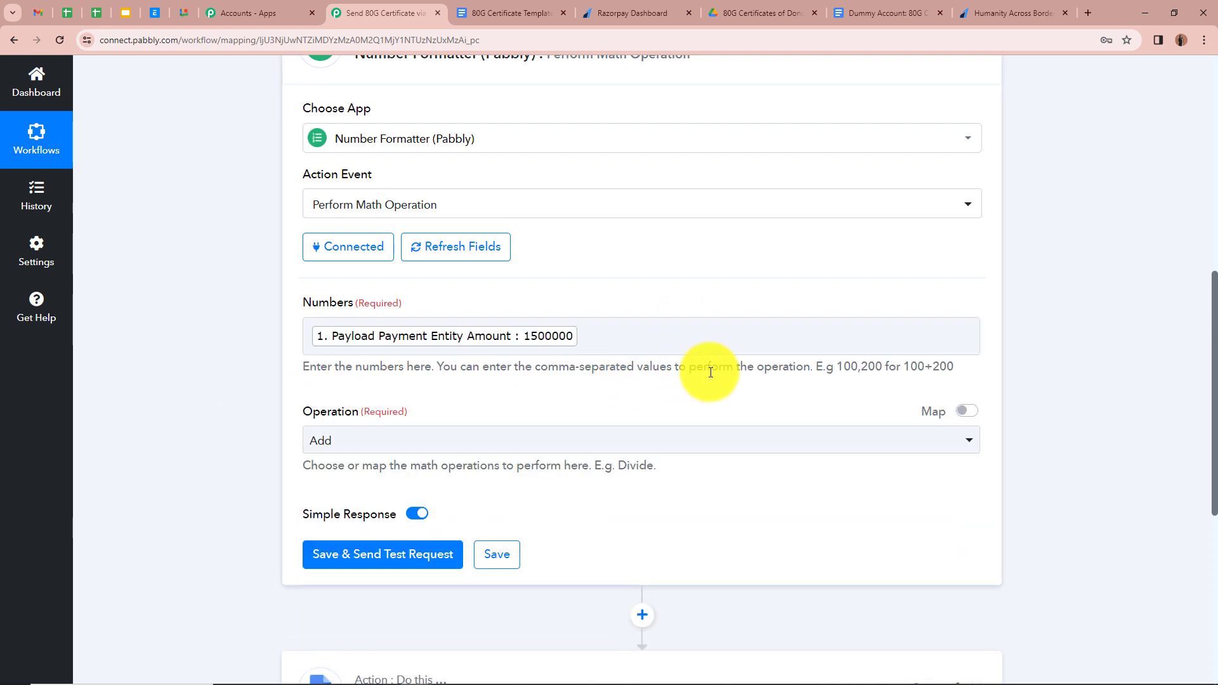
{"action": "left_click_drag", "start_coordinate": [712, 368], "coordinate": [948, 370]}
{"action": "left_click", "coordinate": [818, 371]}
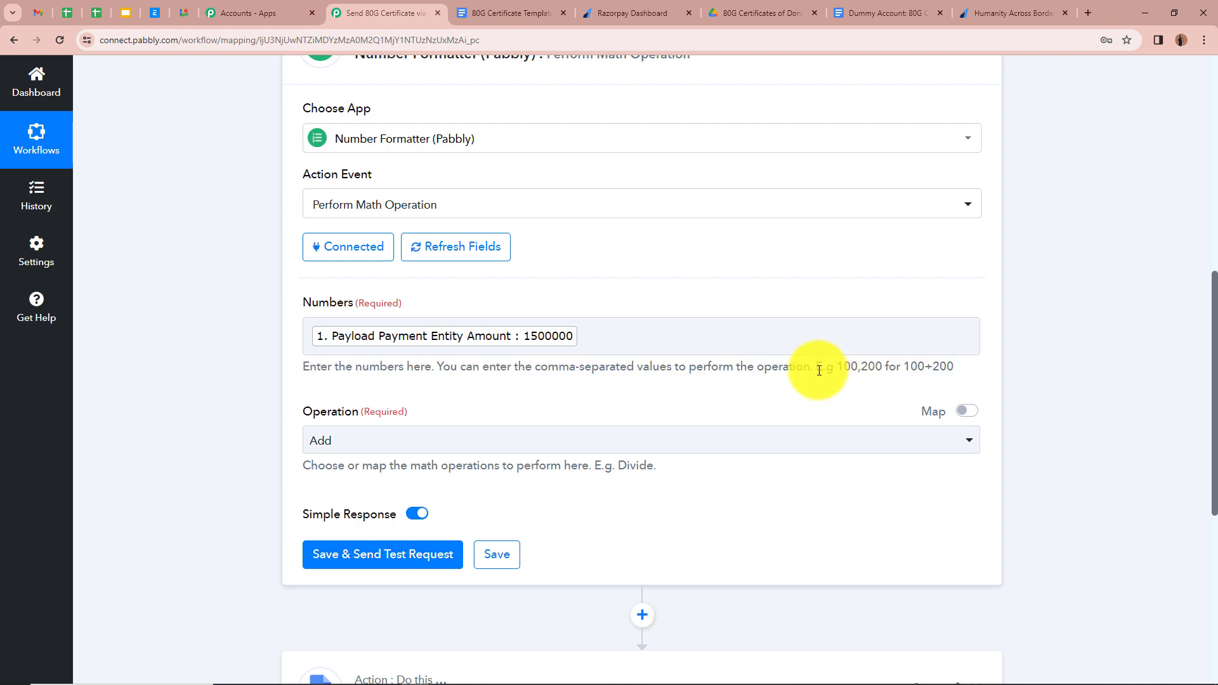
{"action": "left_click_drag", "start_coordinate": [816, 368], "coordinate": [954, 367]}
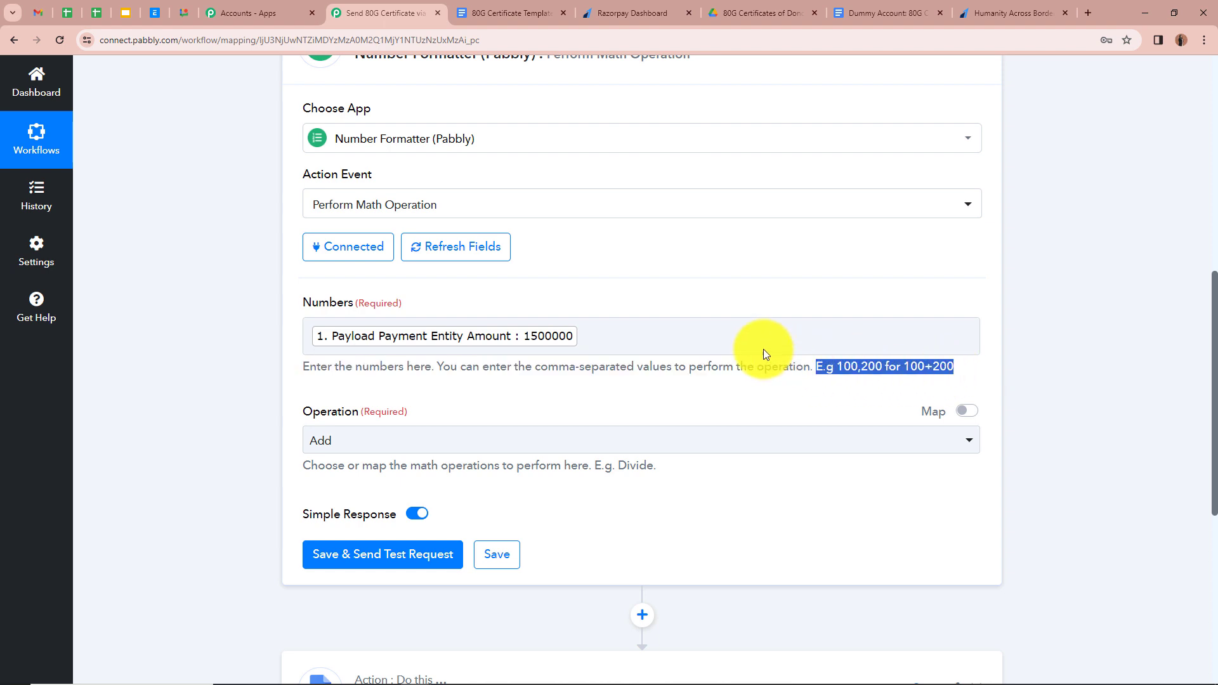
{"action": "left_click", "coordinate": [735, 336]}
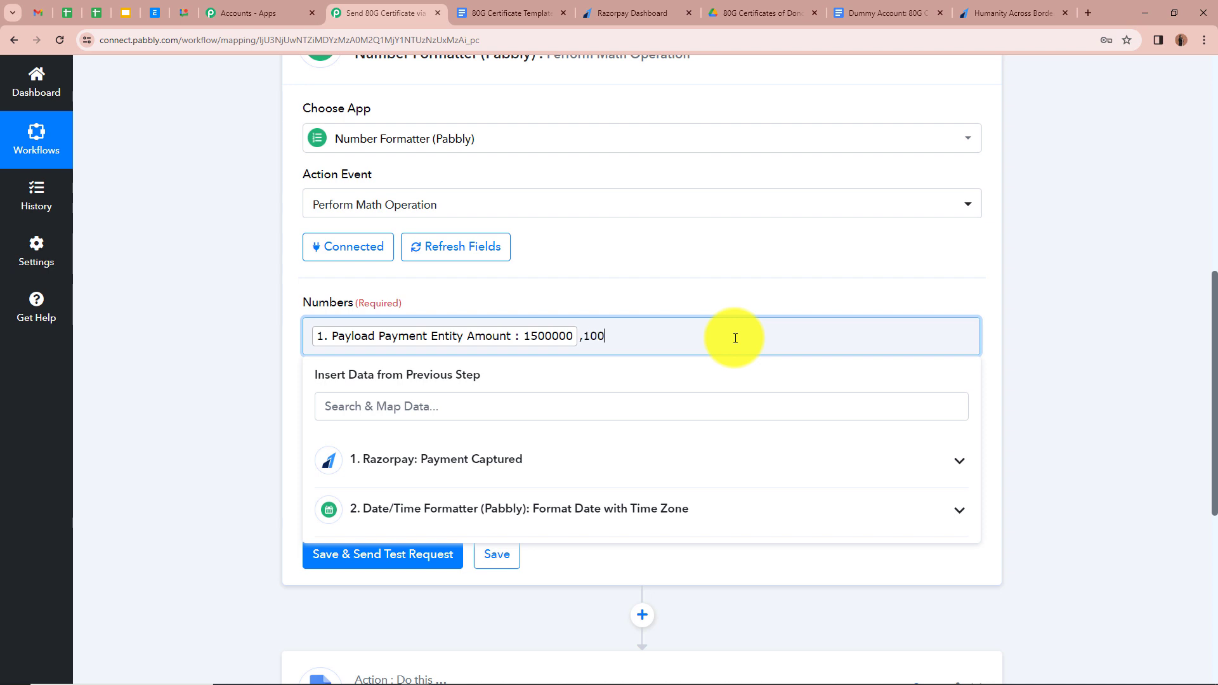
{"action": "left_click", "coordinate": [220, 313]}
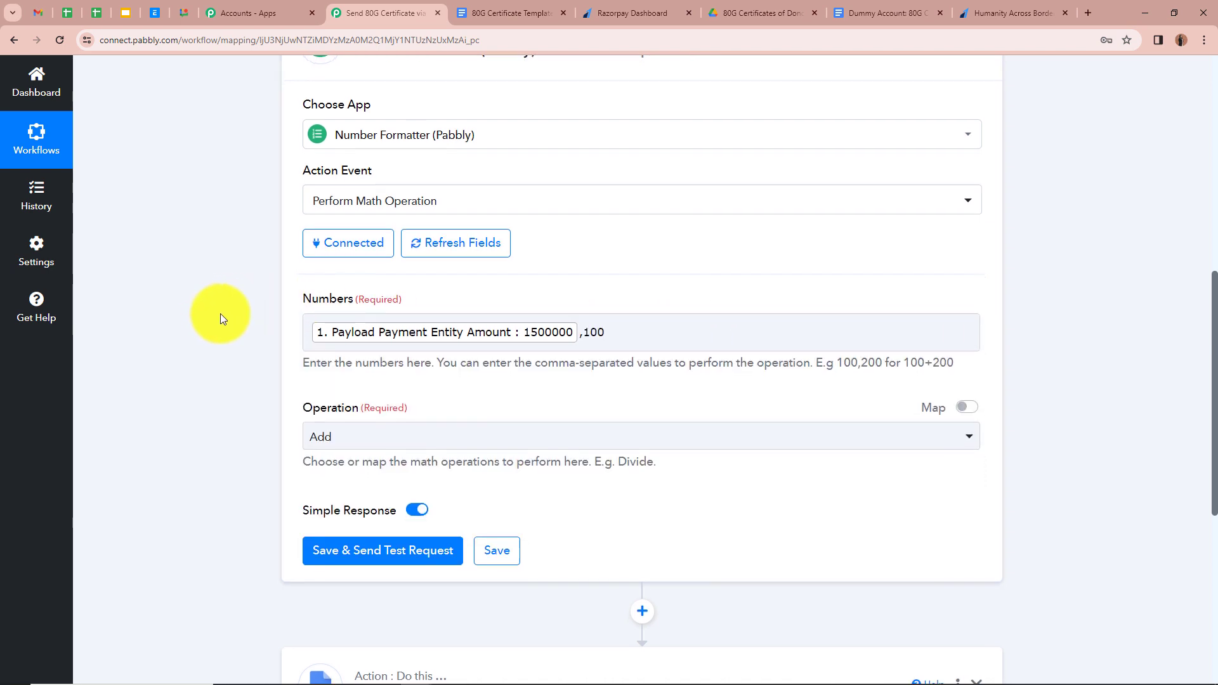
- Set the operation to Divide and test the step, confirming the 15000 result
{"action": "scroll", "coordinate": [220, 314], "scroll_direction": "down", "scroll_amount": 1}
{"action": "left_click", "coordinate": [451, 379]}
{"action": "left_click", "coordinate": [482, 448]}
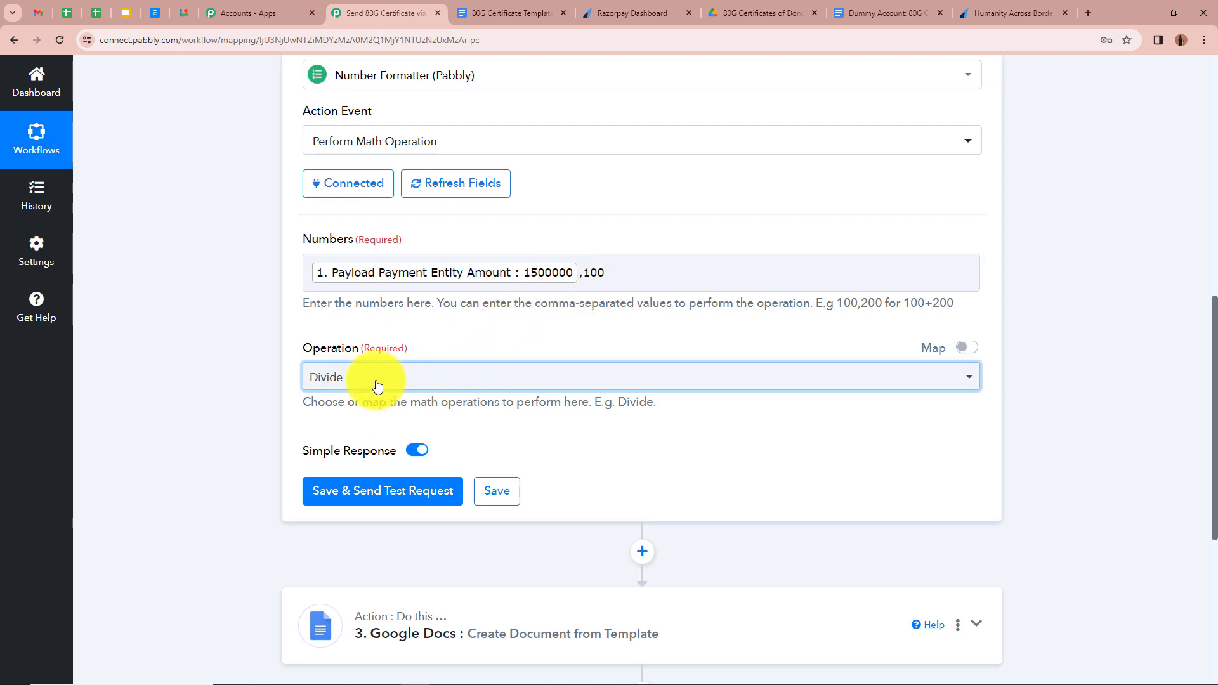
{"action": "scroll", "coordinate": [212, 392], "scroll_direction": "down", "scroll_amount": 2}
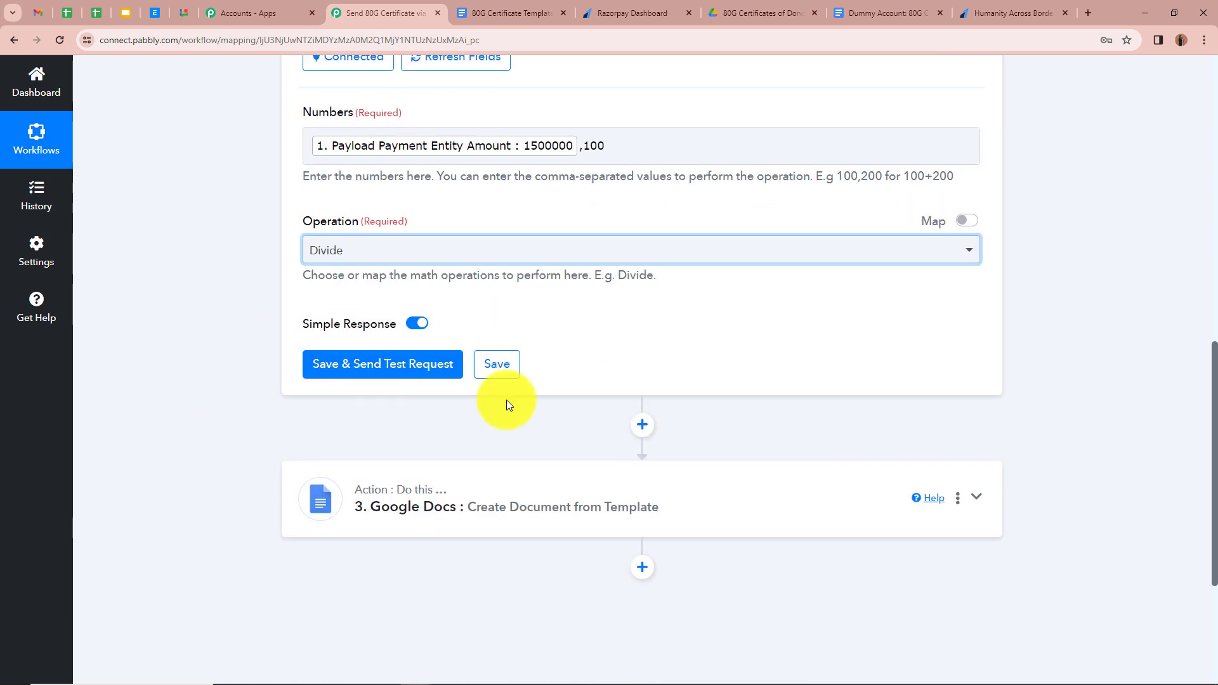
{"action": "left_click", "coordinate": [372, 370]}
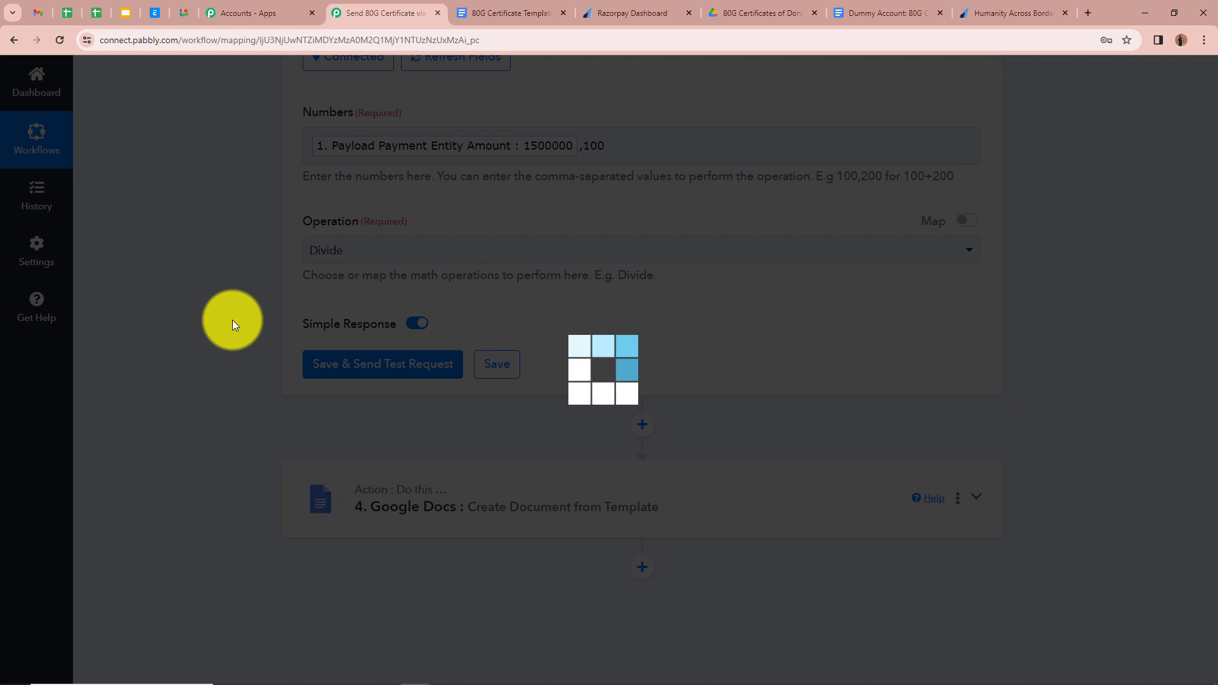
{"action": "scroll", "coordinate": [685, 378], "scroll_direction": "down", "scroll_amount": 2}
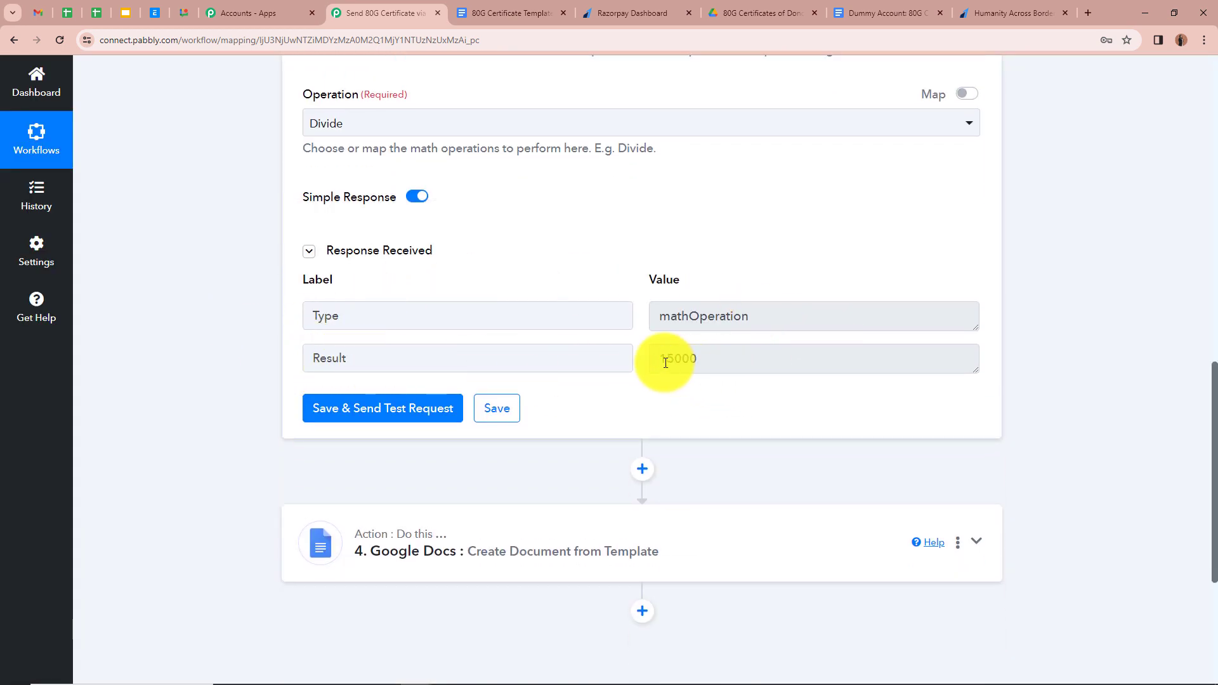
{"action": "left_click_drag", "start_coordinate": [659, 360], "coordinate": [700, 363]}
{"action": "scroll", "coordinate": [692, 311], "scroll_direction": "down", "scroll_amount": 1}
{"action": "scroll", "coordinate": [989, 302], "scroll_direction": "up", "scroll_amount": 9}
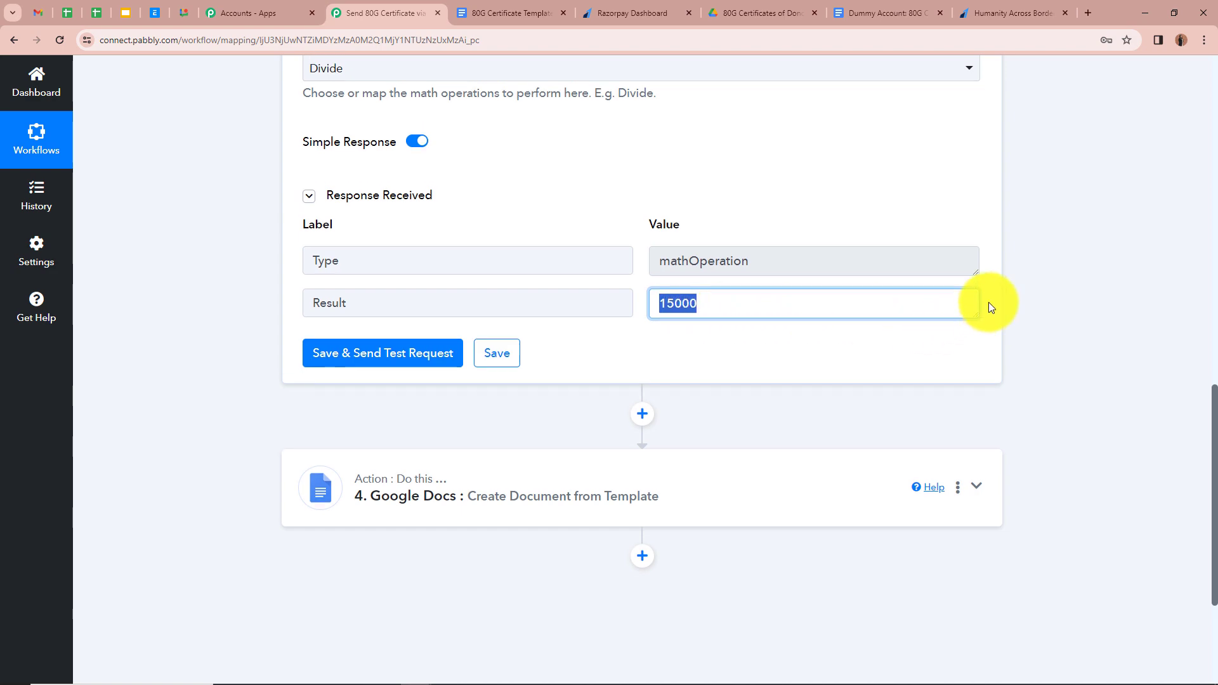
{"action": "left_click", "coordinate": [977, 235]}
{"action": "scroll", "coordinate": [1015, 292], "scroll_direction": "down", "scroll_amount": 1}
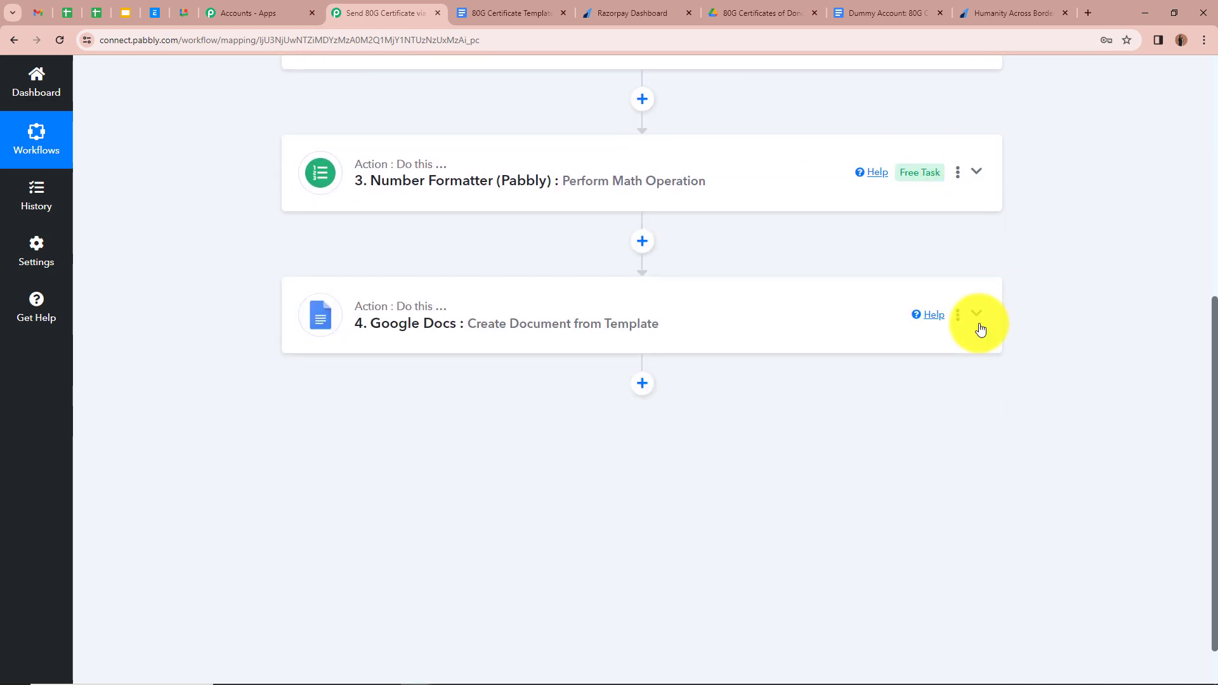
- Map the Number Formatter's 15000 Result into the certificate's Amount field
{"action": "left_click", "coordinate": [976, 317]}
{"action": "scroll", "coordinate": [905, 309], "scroll_direction": "down", "scroll_amount": 16}
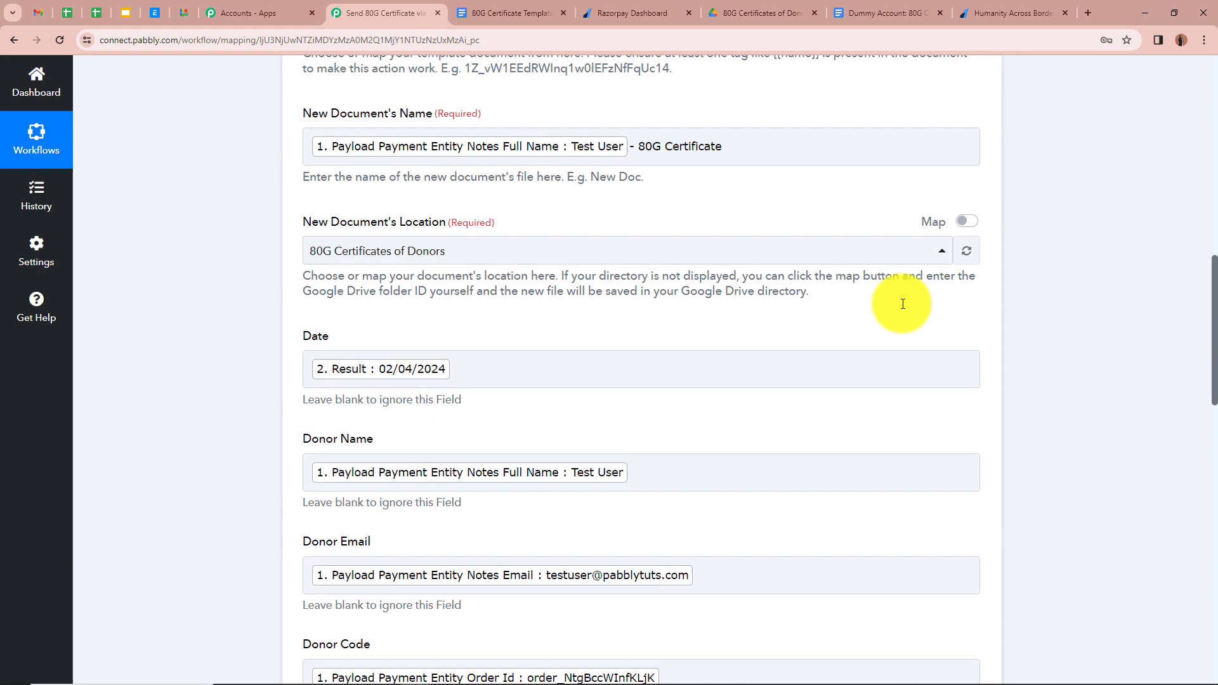
{"action": "scroll", "coordinate": [279, 362], "scroll_direction": "down", "scroll_amount": 2}
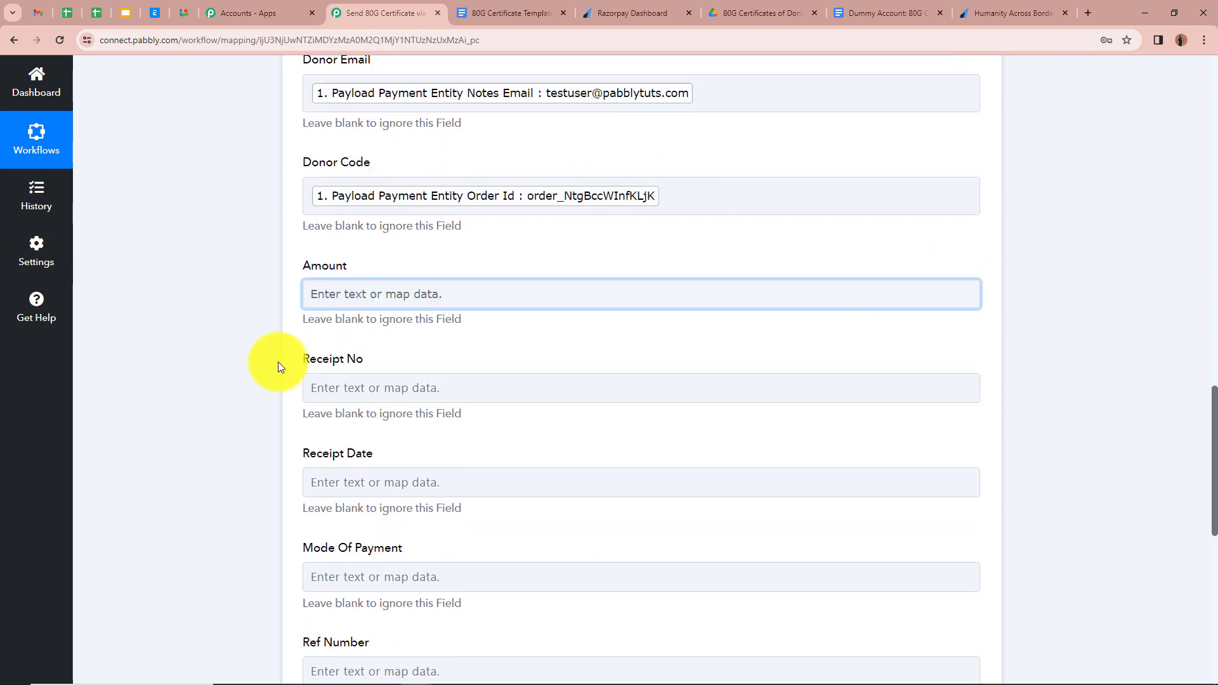
{"action": "left_click", "coordinate": [355, 270]}
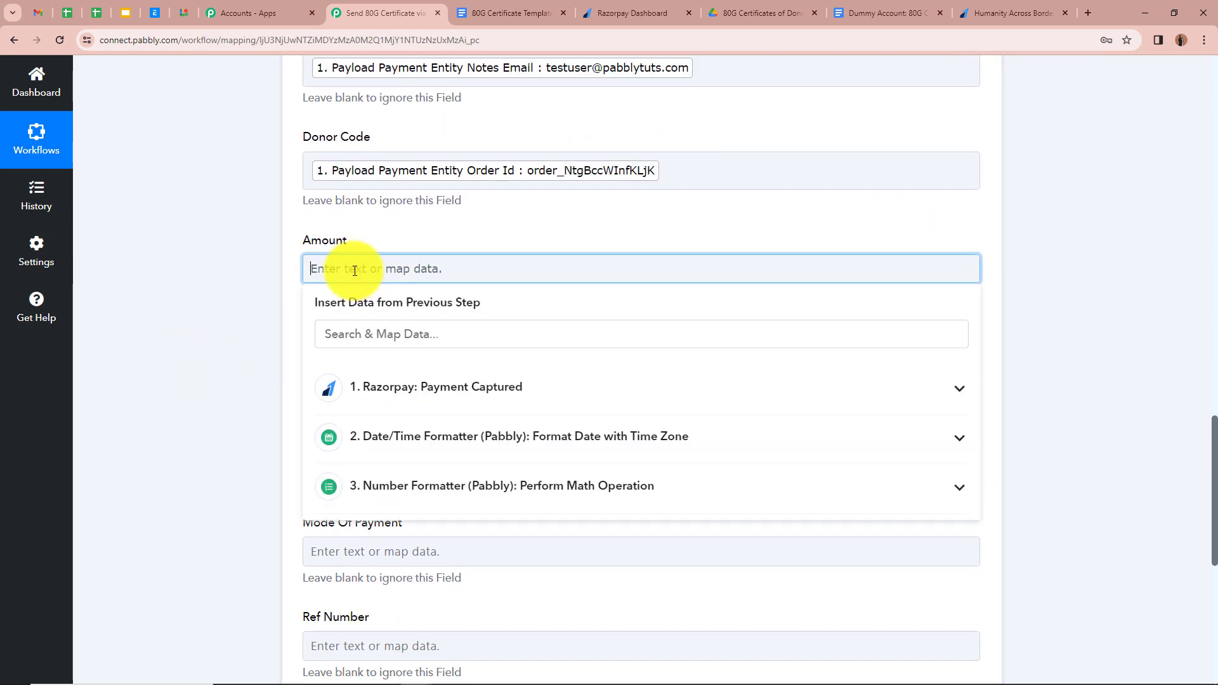
{"action": "left_click", "coordinate": [937, 499]}
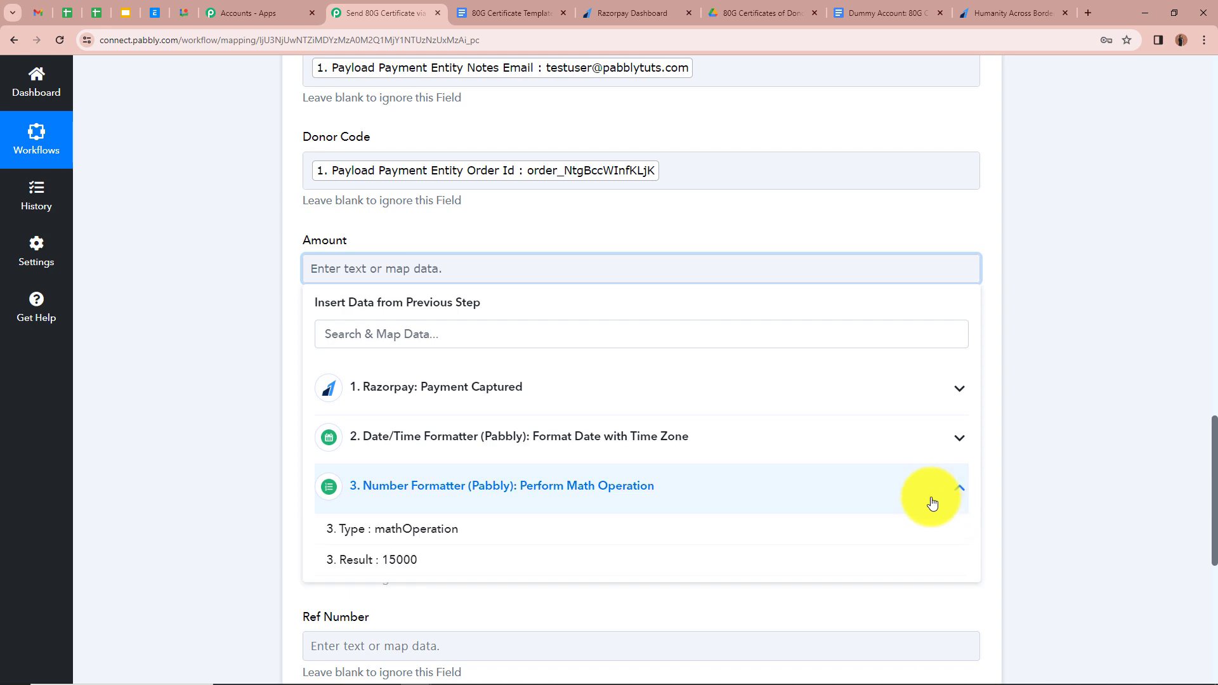
{"action": "left_click", "coordinate": [537, 563]}
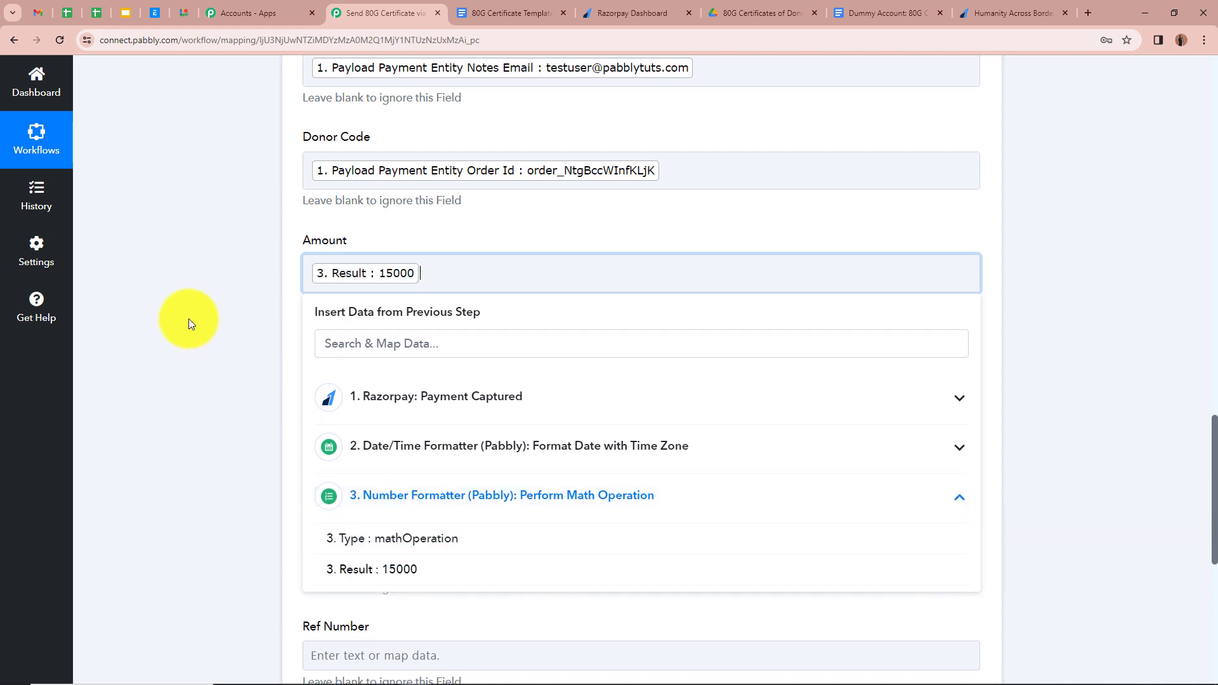
{"action": "left_click", "coordinate": [189, 318]}
{"action": "scroll", "coordinate": [353, 299], "scroll_direction": "down", "scroll_amount": 3}
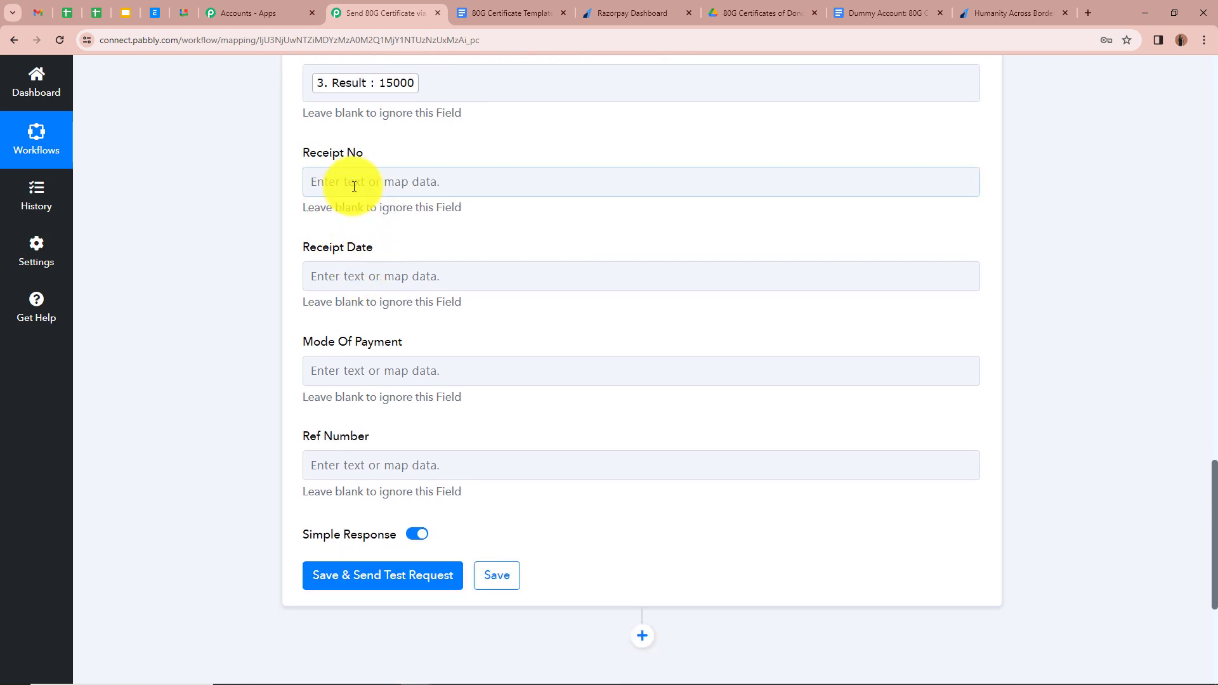
- Map the Order Id into Receipt No and the formatted date 02/04/2024 into Receipt Date
{"action": "left_click", "coordinate": [354, 186]}
{"action": "left_click", "coordinate": [425, 254]}
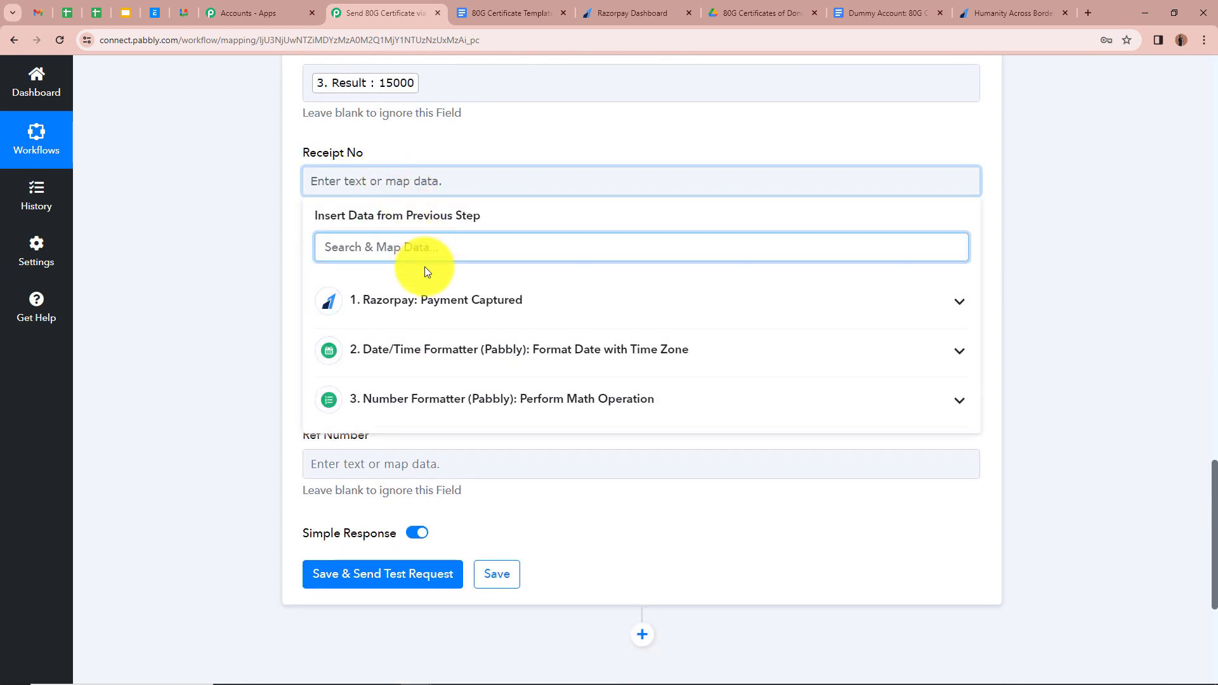
{"action": "type", "text": "Or"}
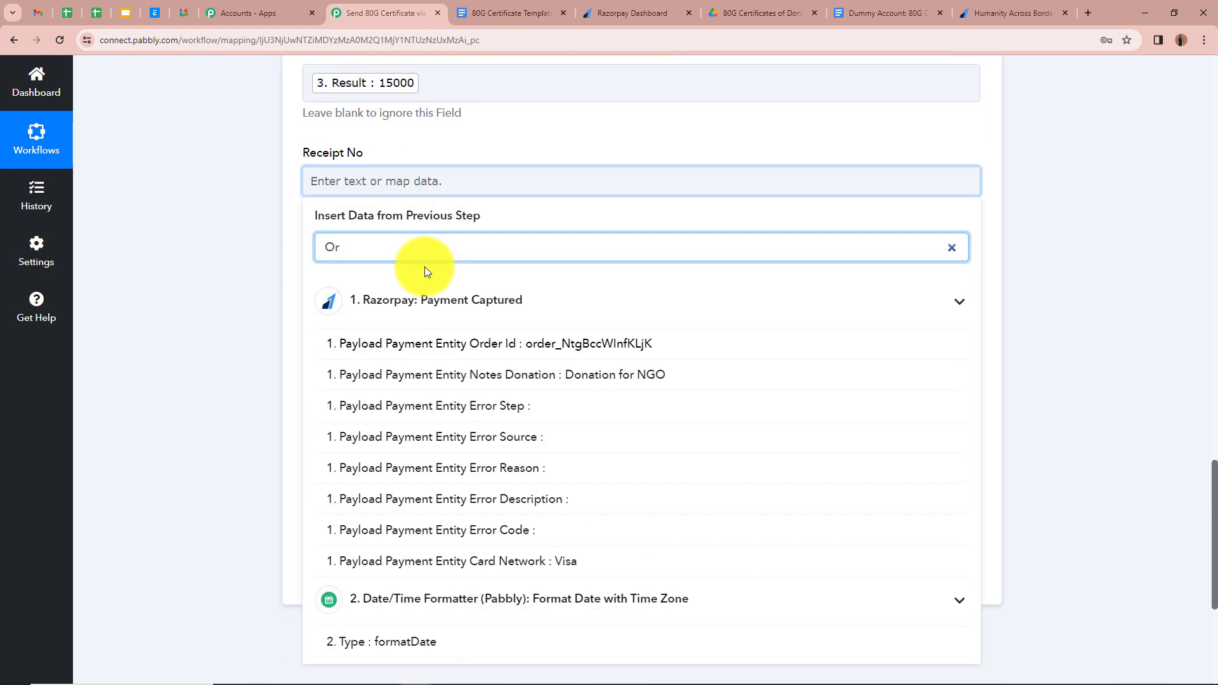
{"action": "left_click", "coordinate": [419, 344]}
{"action": "left_click", "coordinate": [179, 280]}
{"action": "scroll", "coordinate": [182, 275], "scroll_direction": "down", "scroll_amount": 1}
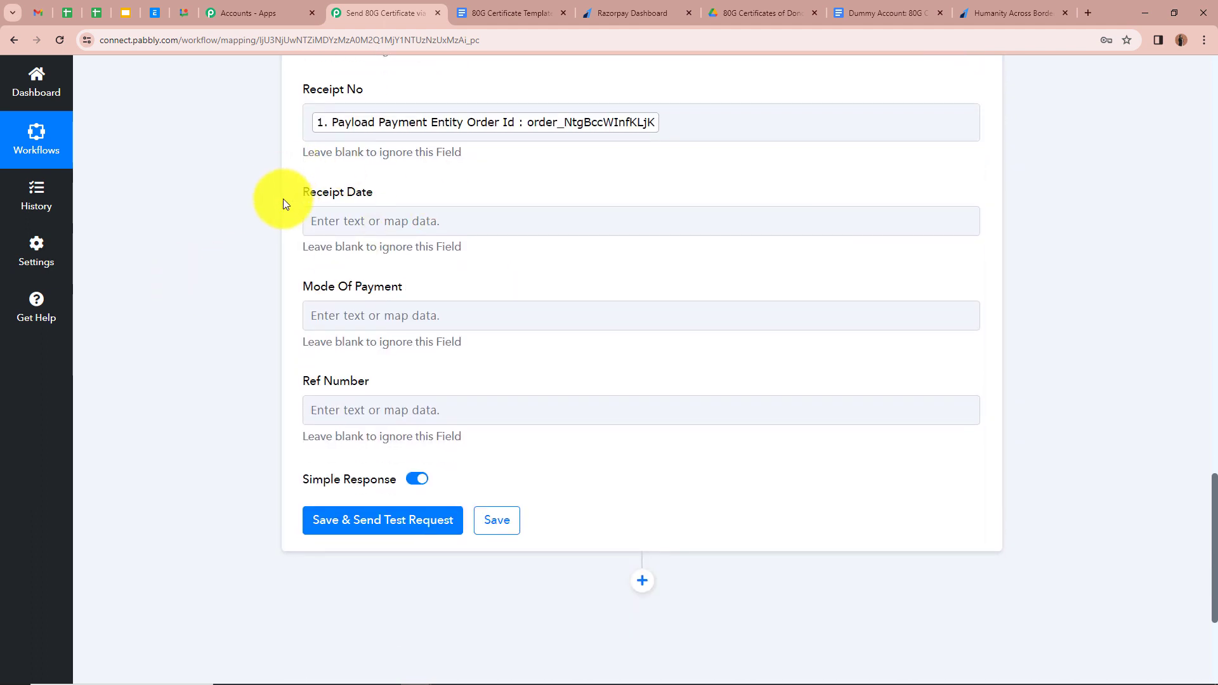
{"action": "left_click", "coordinate": [405, 219]}
{"action": "left_click", "coordinate": [959, 390]}
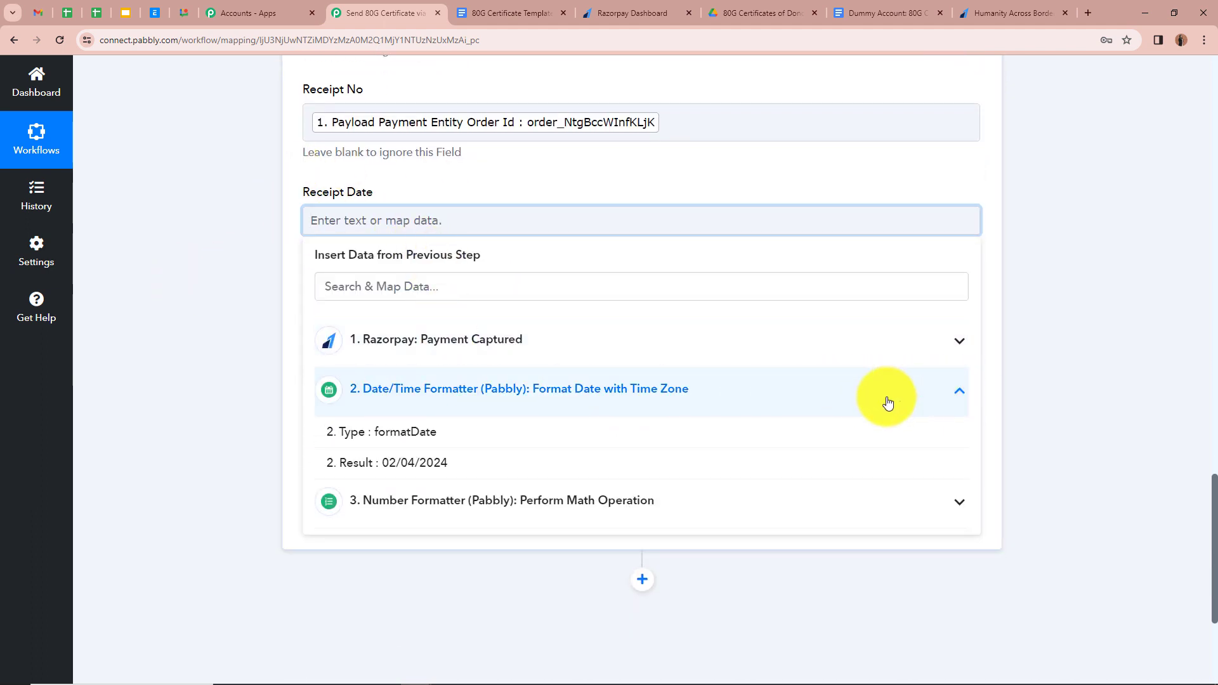
{"action": "left_click", "coordinate": [355, 464]}
{"action": "left_click", "coordinate": [219, 316]}
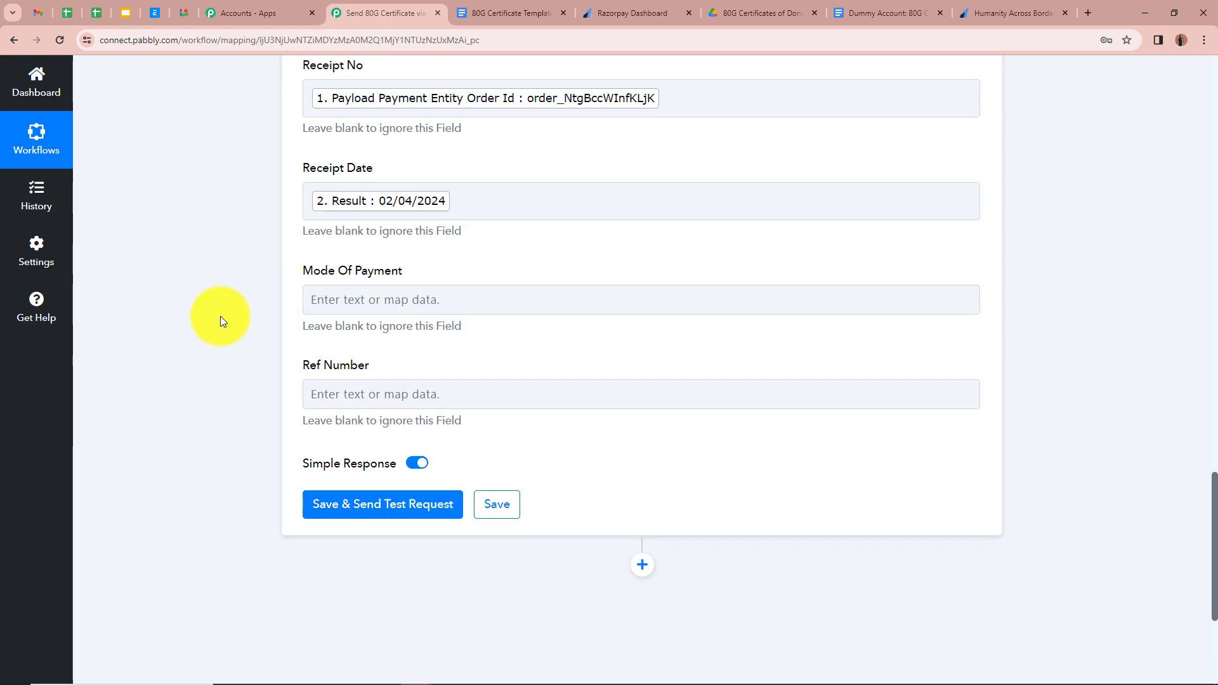
{"action": "scroll", "coordinate": [219, 316], "scroll_direction": "down", "scroll_amount": 2}
- Map the card payment Method into Mode Of Payment and paste the Razorpay reference into Ref Number
{"action": "left_click", "coordinate": [307, 193]}
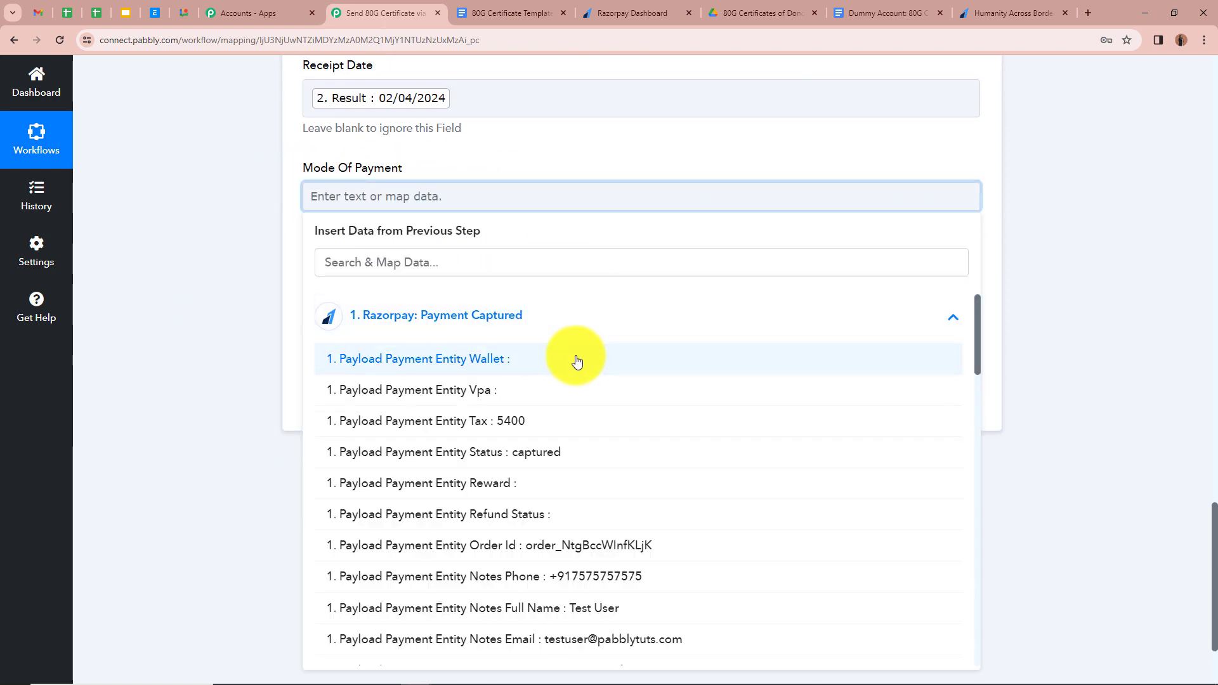
{"action": "scroll", "coordinate": [577, 361], "scroll_direction": "down", "scroll_amount": 3}
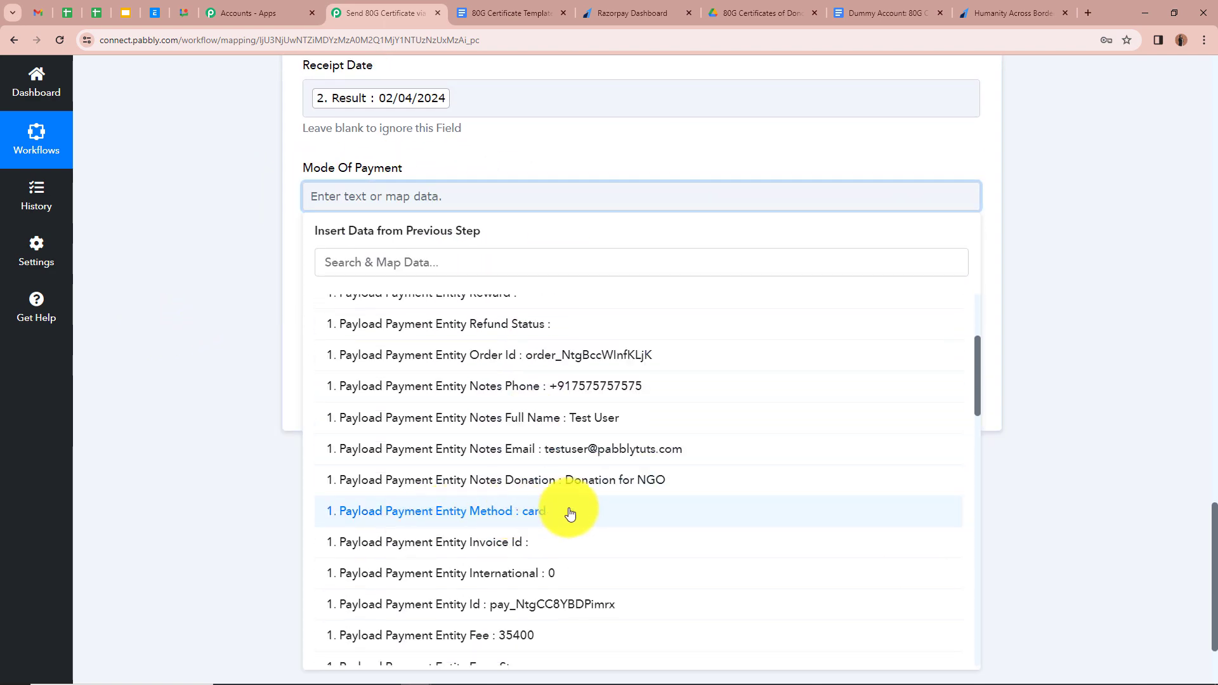
{"action": "left_click", "coordinate": [584, 514]}
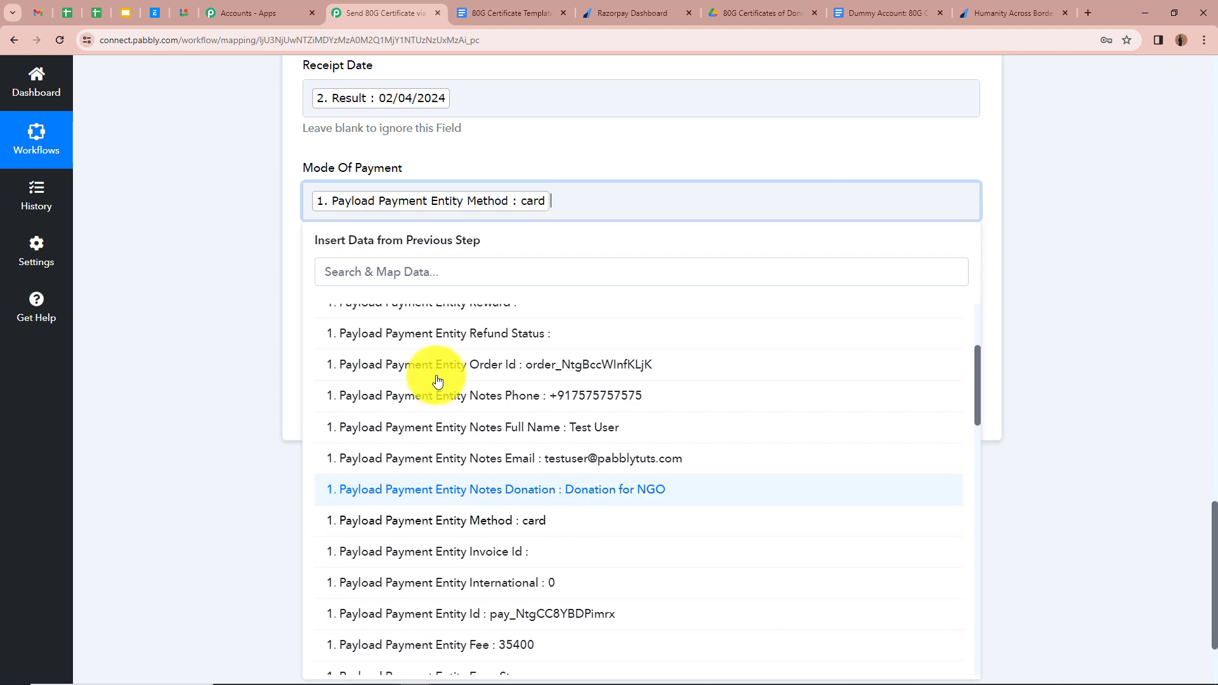
{"action": "left_click", "coordinate": [224, 139]}
{"action": "scroll", "coordinate": [254, 299], "scroll_direction": "down", "scroll_amount": 3}
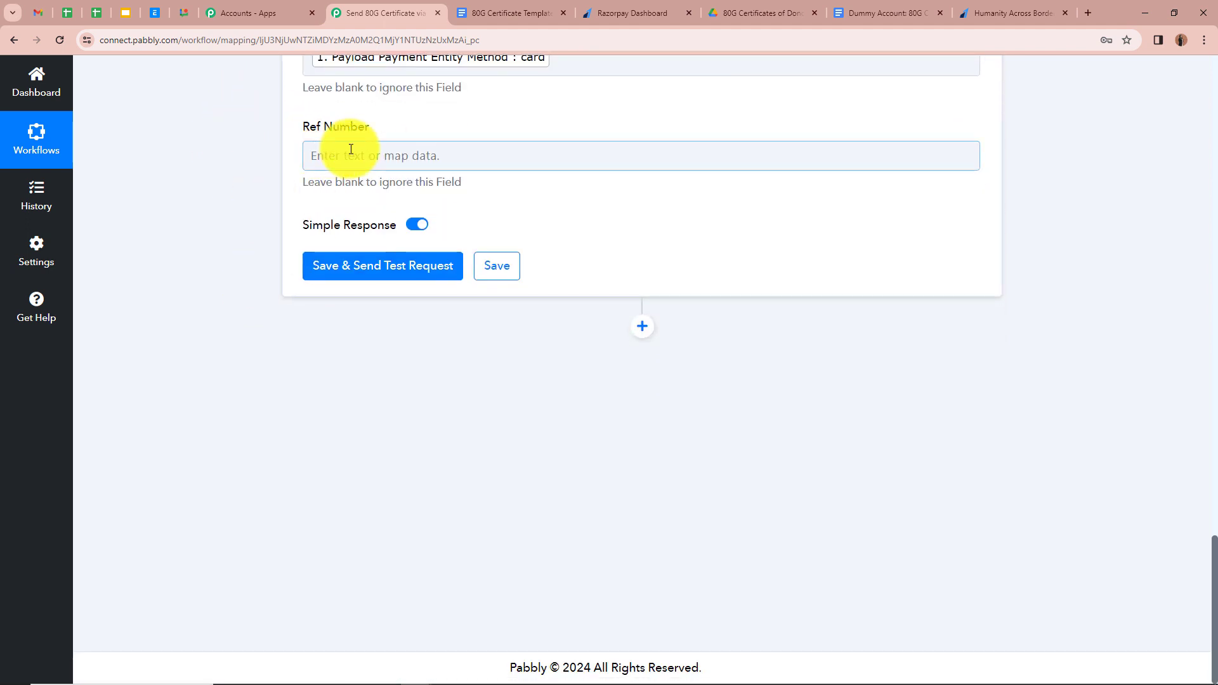
{"action": "left_click", "coordinate": [332, 159]}
{"action": "type", "text": "razQlygy60d4"}
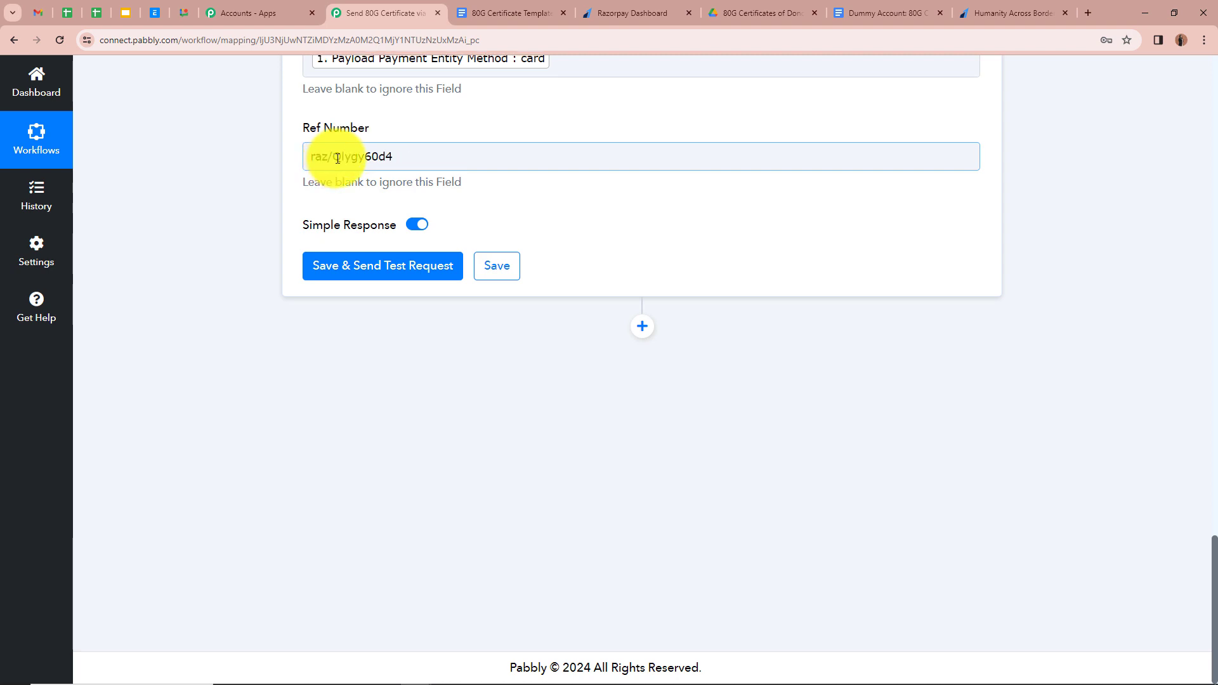
{"action": "left_click", "coordinate": [493, 139]}
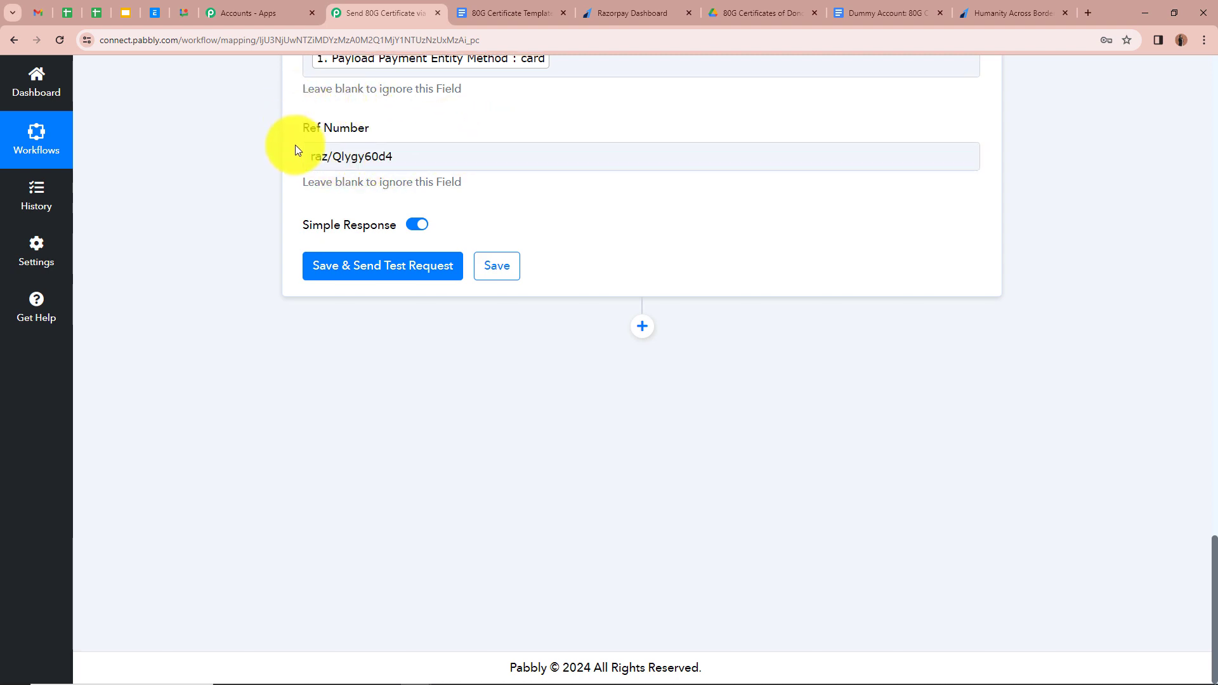
{"action": "scroll", "coordinate": [305, 254], "scroll_direction": "up", "scroll_amount": 2}
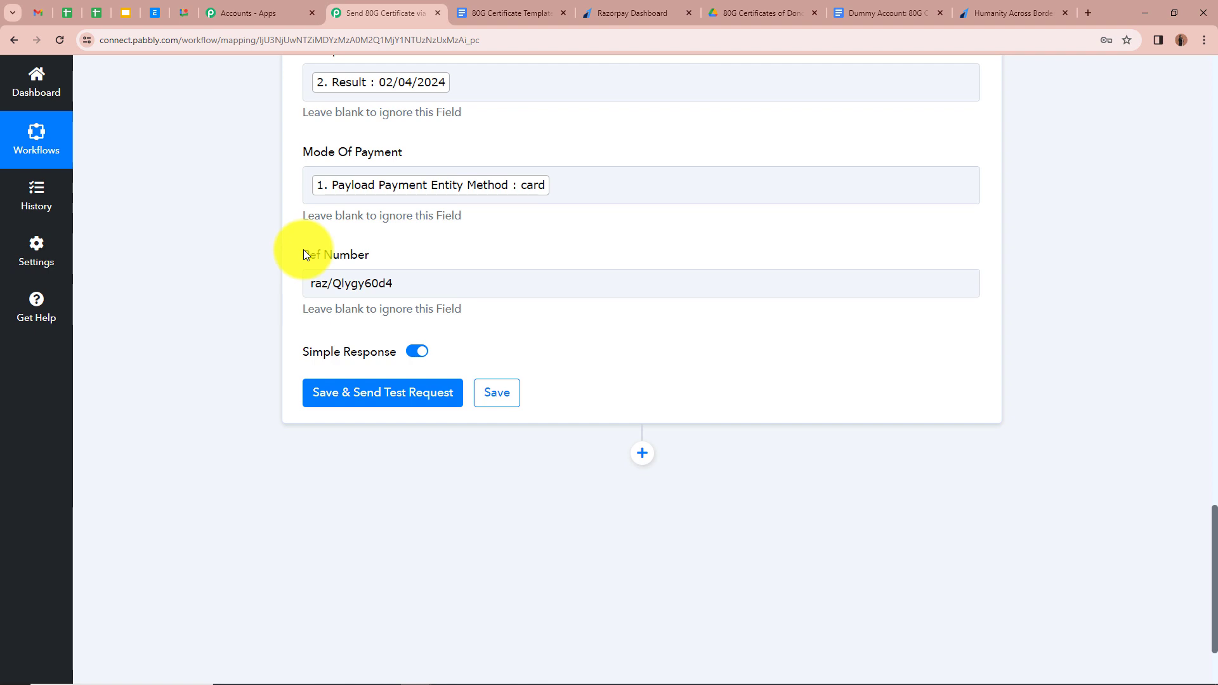
{"action": "left_click", "coordinate": [306, 290]}
{"action": "left_click", "coordinate": [435, 307]}
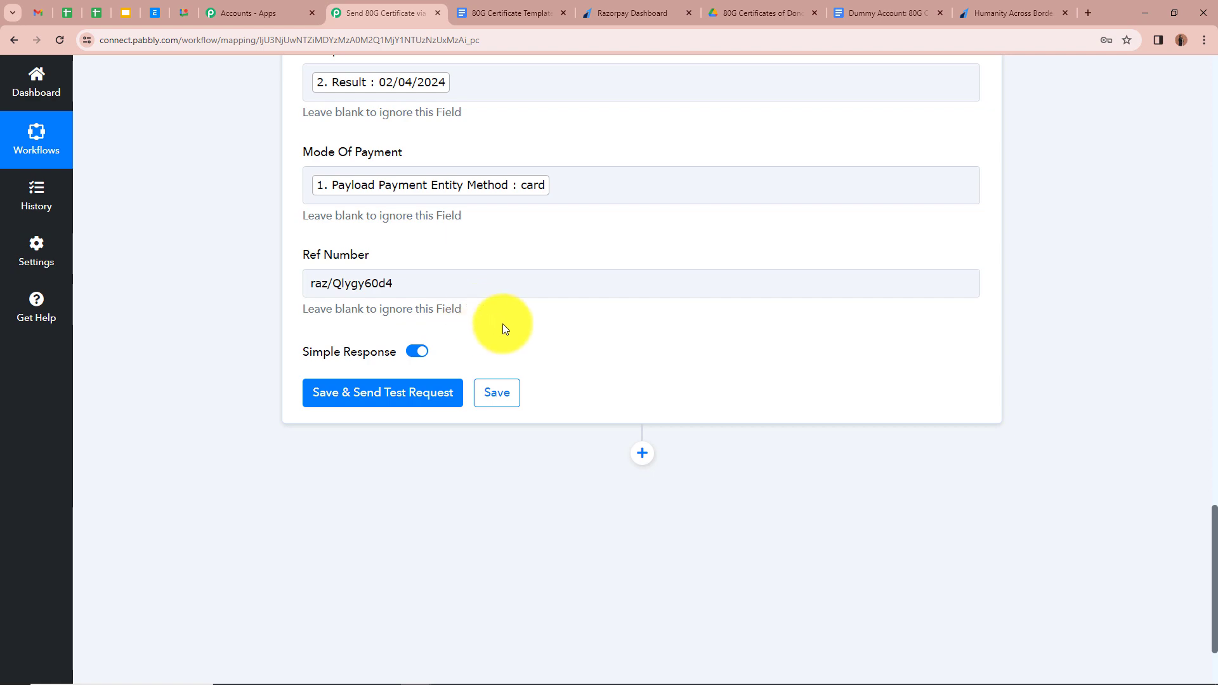
{"action": "scroll", "coordinate": [504, 326], "scroll_direction": "up", "scroll_amount": 8}
{"action": "scroll", "coordinate": [505, 324], "scroll_direction": "down", "scroll_amount": 9}
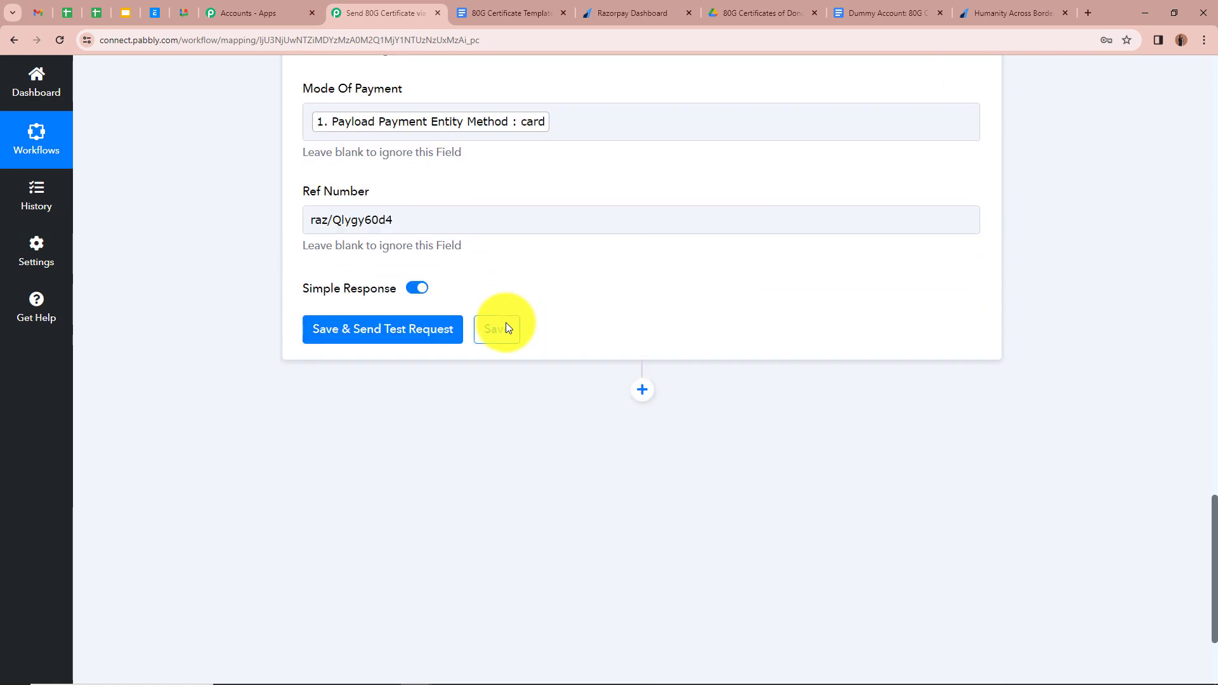
- Save and send a test request, check the DocumentId response, then open the new certificate from Drive
{"action": "left_click", "coordinate": [404, 335]}
{"action": "scroll", "coordinate": [695, 295], "scroll_direction": "down", "scroll_amount": 3}
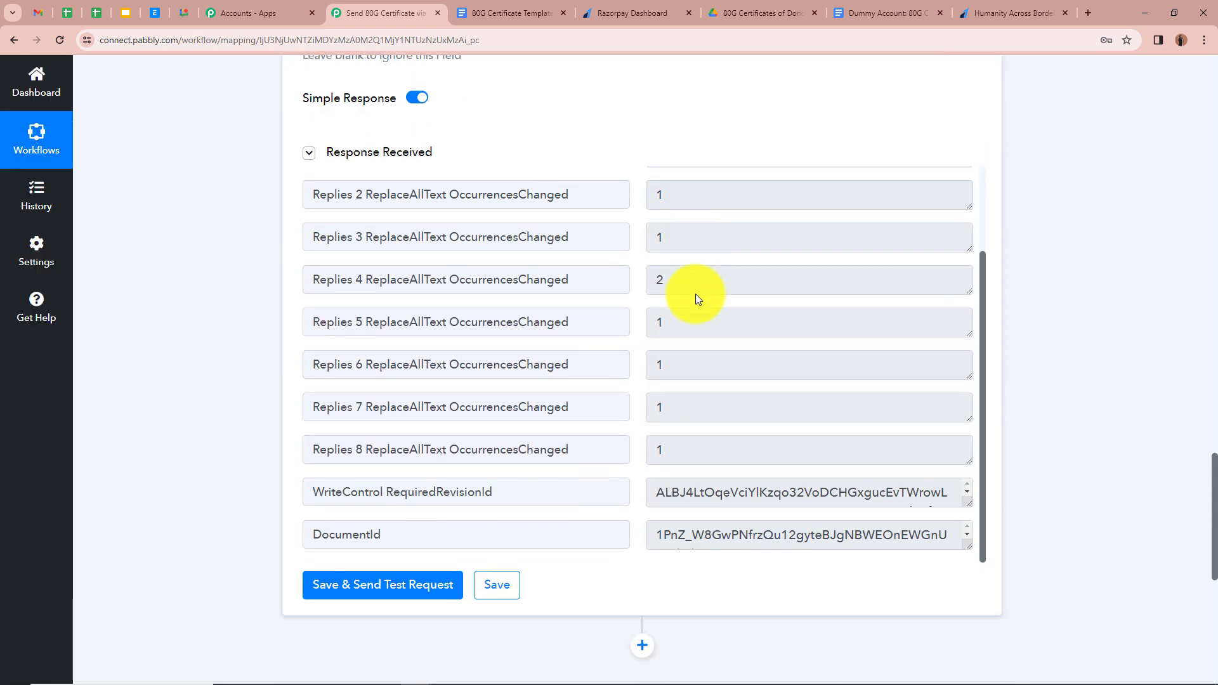
{"action": "scroll", "coordinate": [711, 538], "scroll_direction": "down", "scroll_amount": 1}
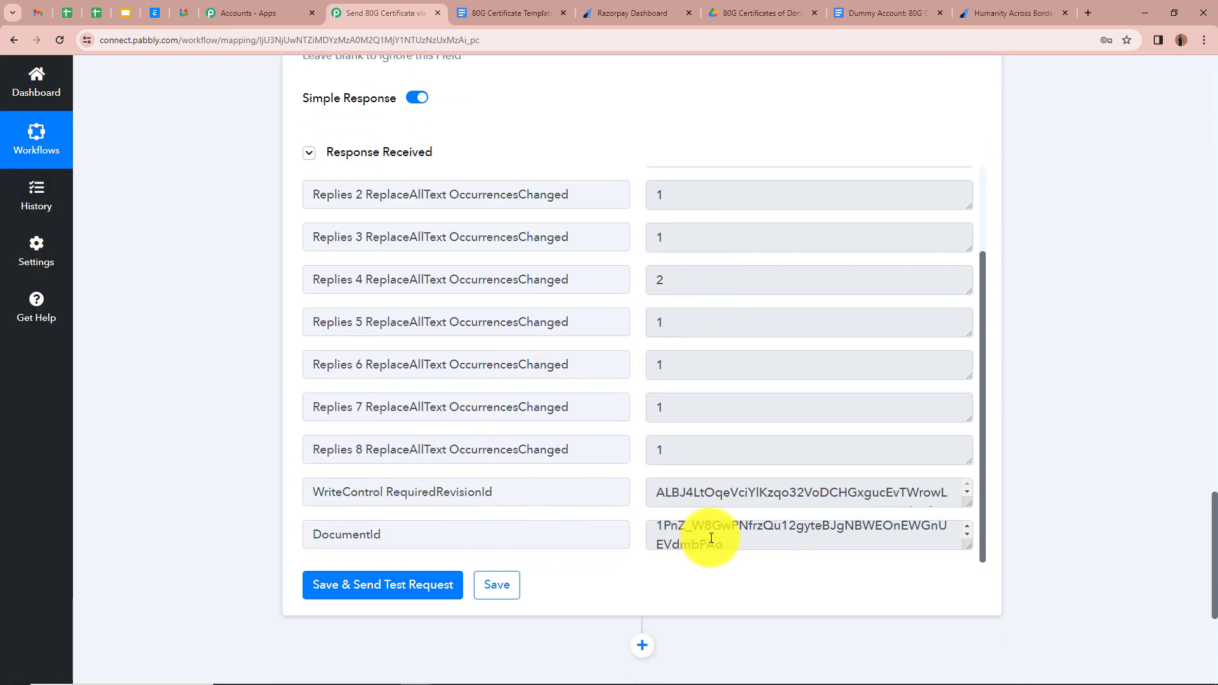
{"action": "scroll", "coordinate": [784, 527], "scroll_direction": "up", "scroll_amount": 1}
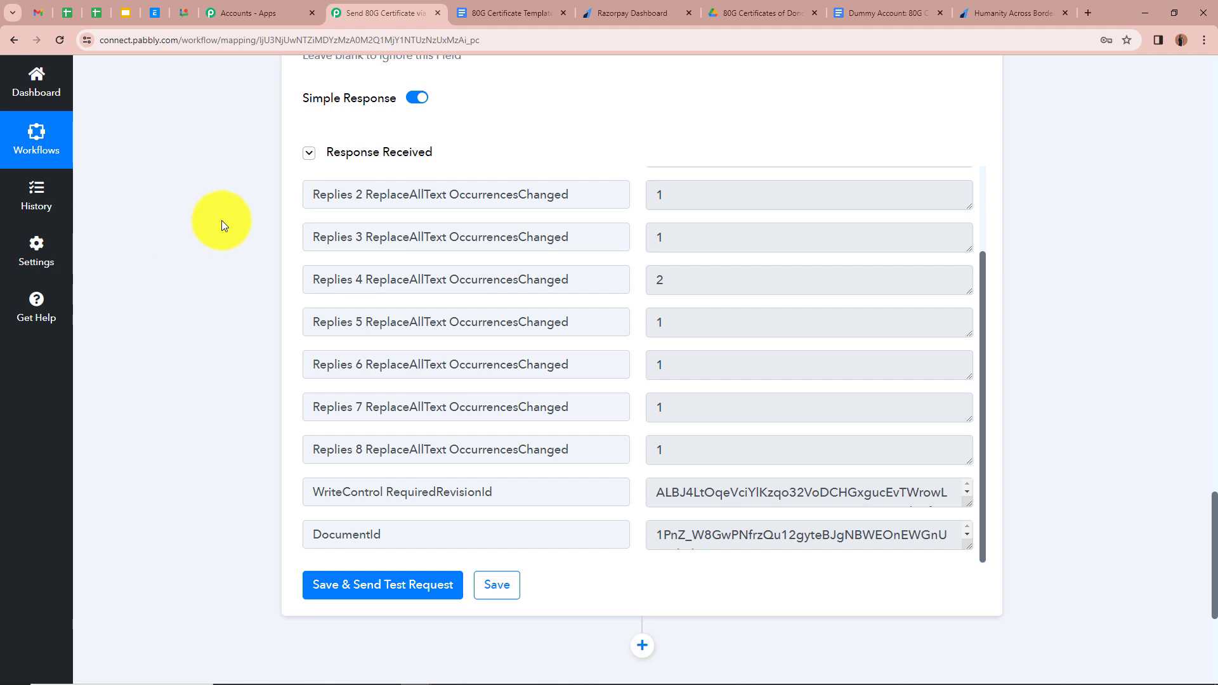
{"action": "left_click", "coordinate": [730, 11]}
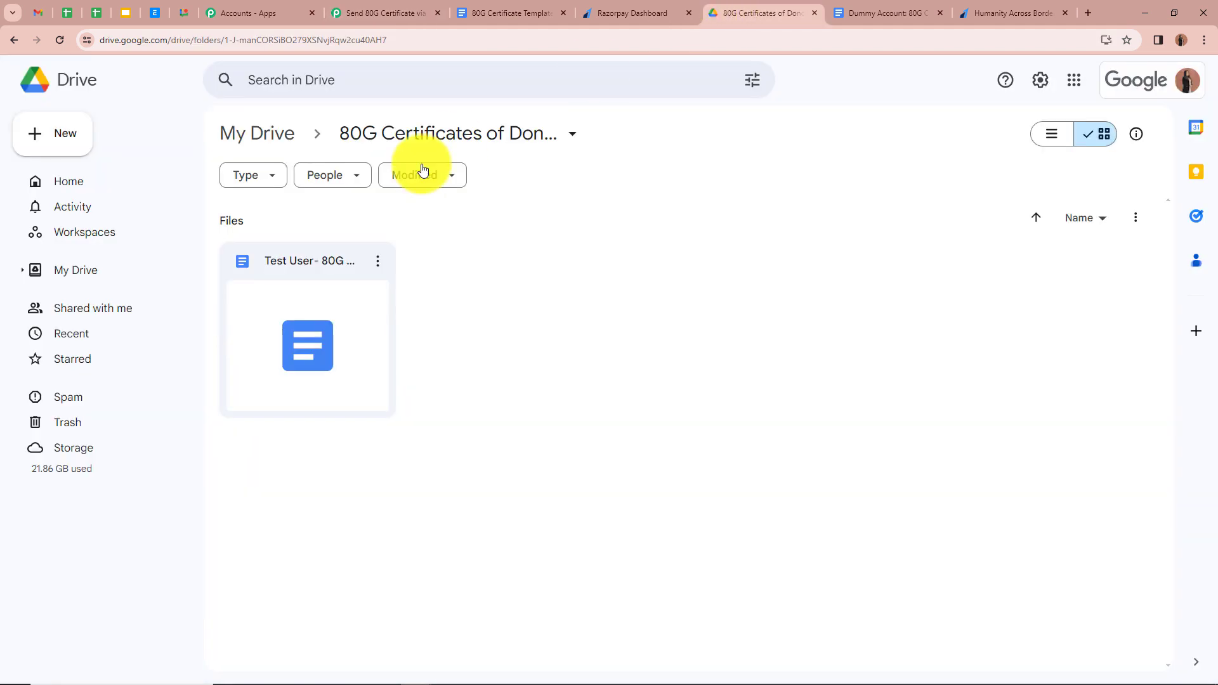
{"action": "double_click", "coordinate": [317, 314]}
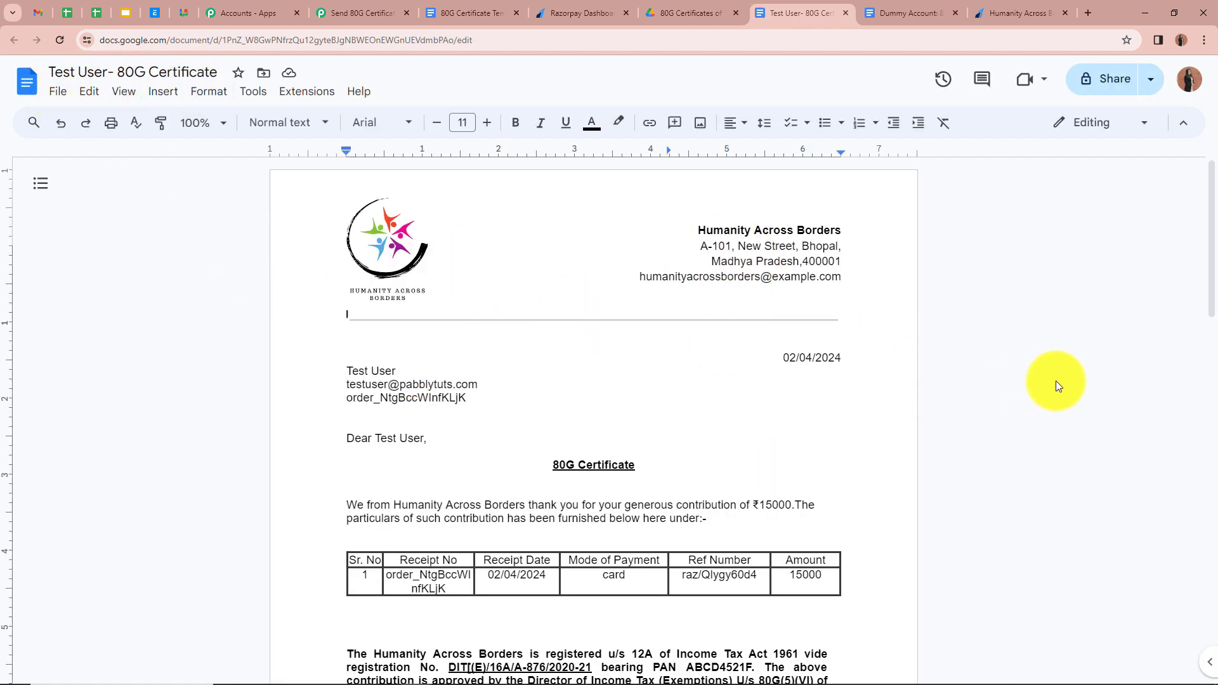
- Verify the certificate shows receipt date 02/04/2024, mode card and amount 15000, then return to Pabbly
{"action": "scroll", "coordinate": [1047, 380], "scroll_direction": "down", "scroll_amount": 1}
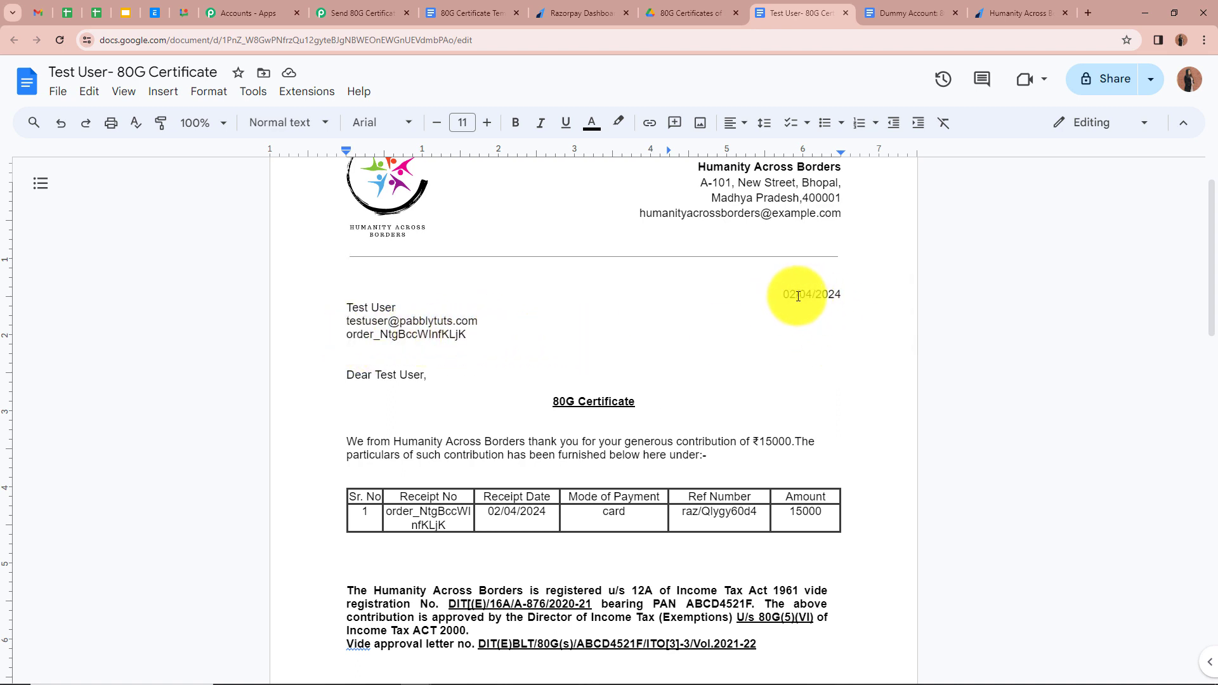
{"action": "left_click", "coordinate": [849, 295]}
{"action": "scroll", "coordinate": [982, 314], "scroll_direction": "down", "scroll_amount": 2}
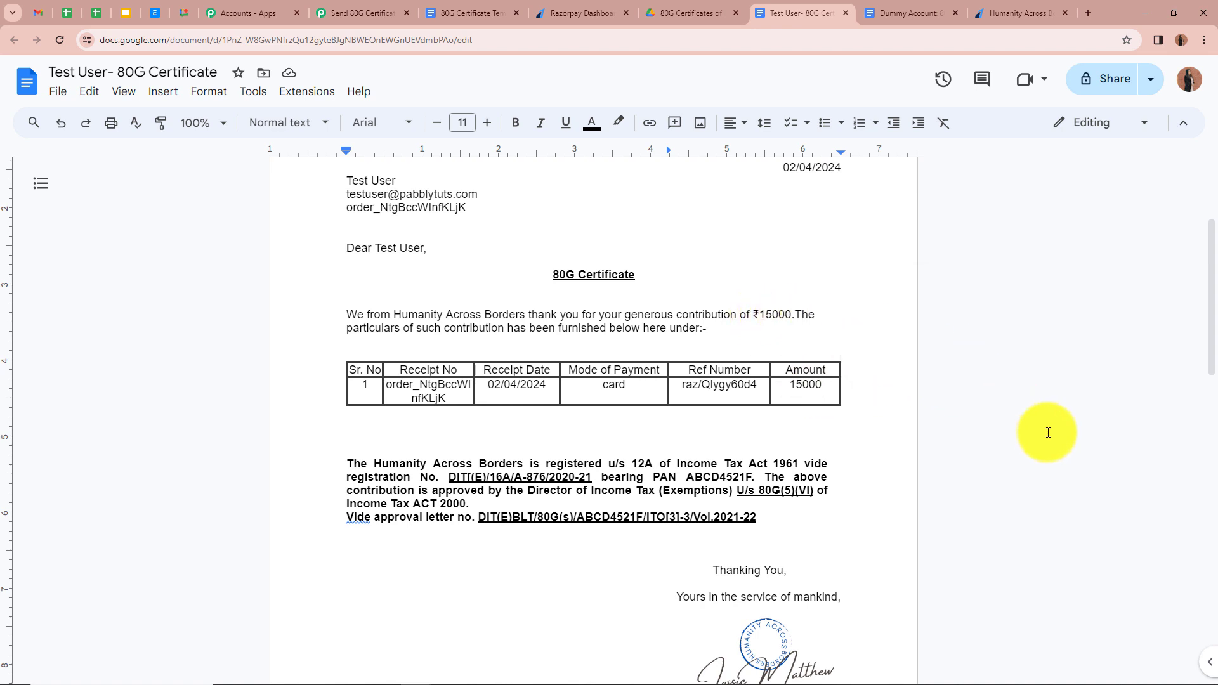
{"action": "scroll", "coordinate": [1049, 433], "scroll_direction": "up", "scroll_amount": 3}
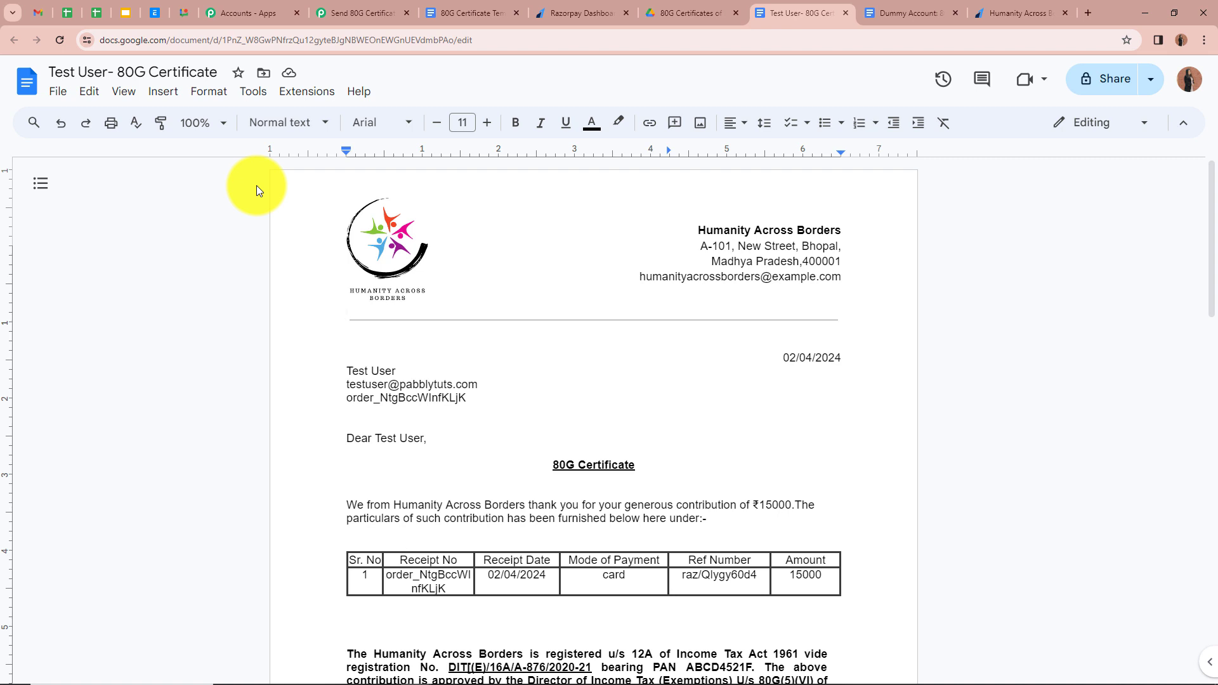
{"action": "left_click", "coordinate": [378, 13]}
- Add a Google Drive 'Share a File With Anyone' step after the Google Docs step
{"action": "scroll", "coordinate": [259, 409], "scroll_direction": "down", "scroll_amount": 3}
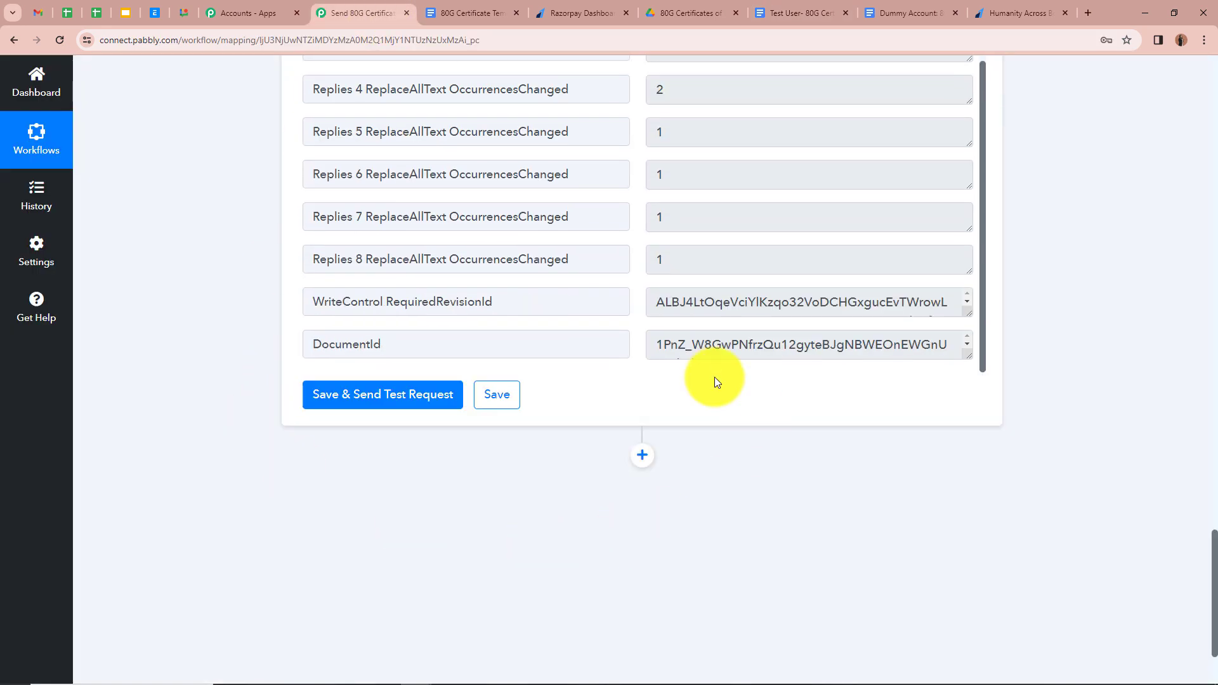
{"action": "left_click", "coordinate": [642, 456]}
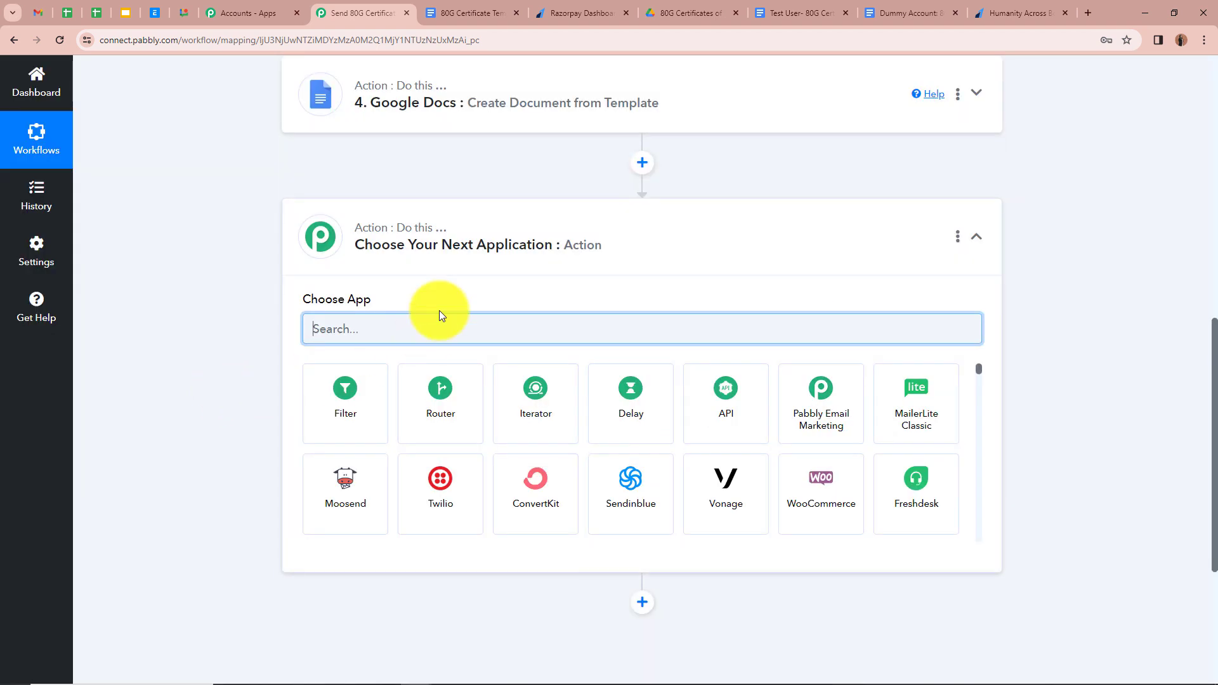
{"action": "type", "text": "Goo"}
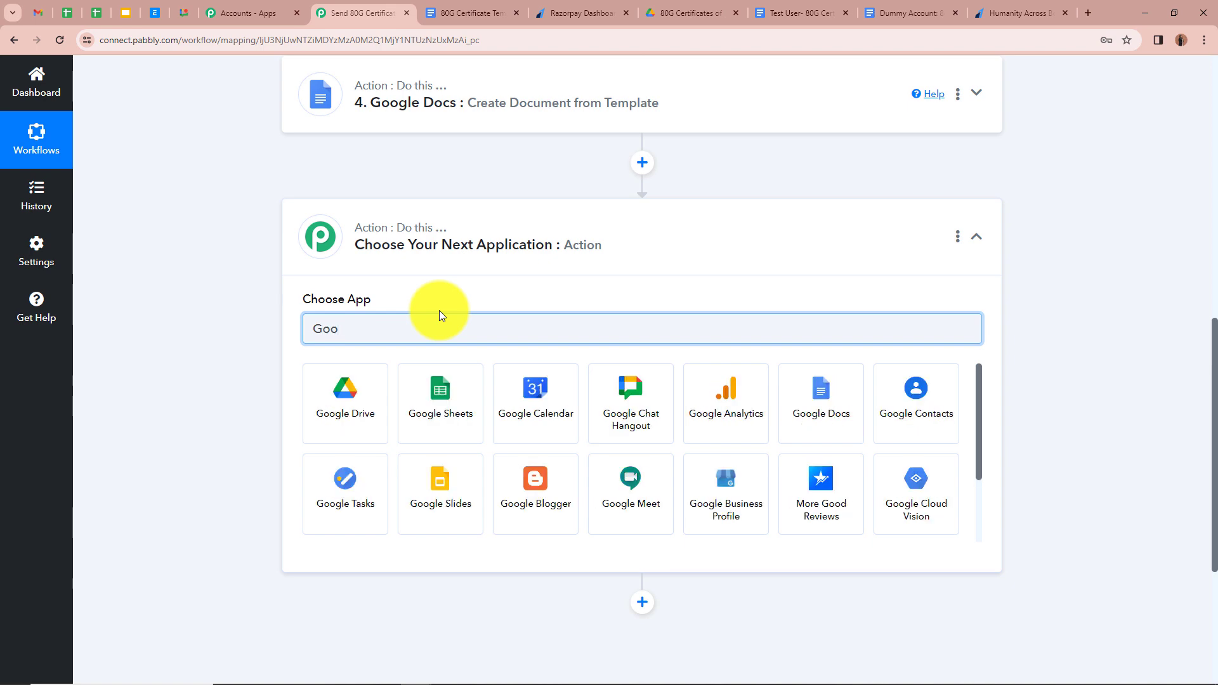
{"action": "left_click", "coordinate": [318, 413]}
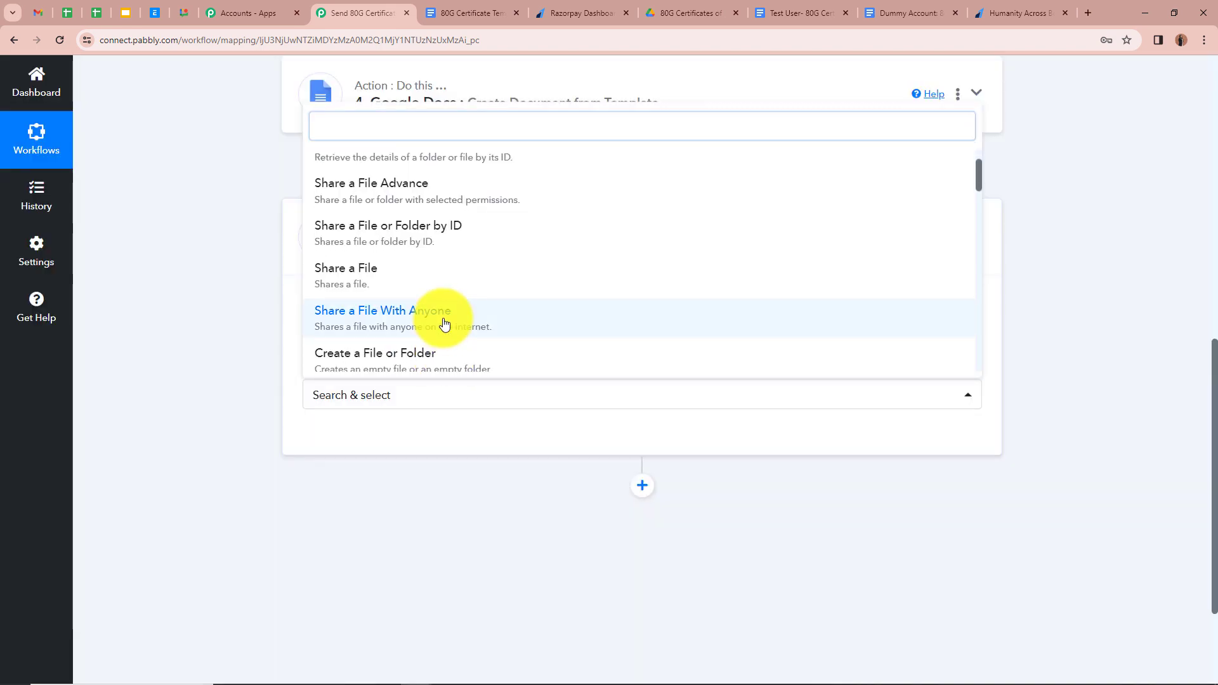
{"action": "left_click", "coordinate": [445, 324]}
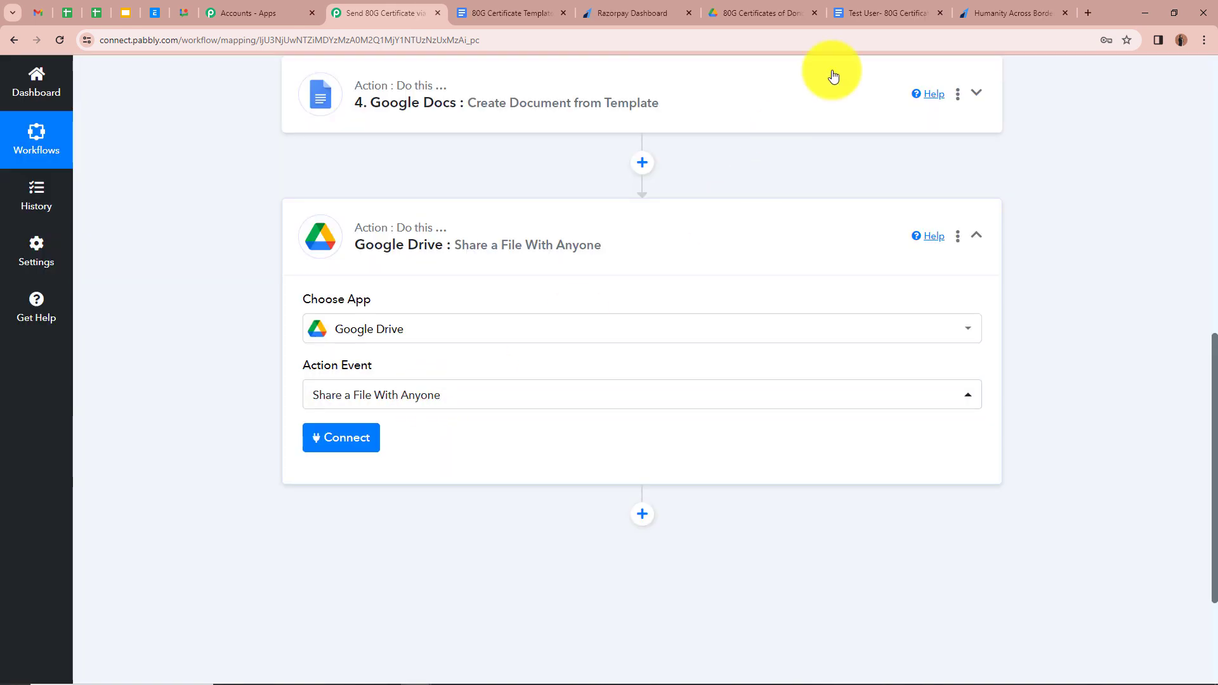
- Link the share step to the existing Google Drive connection and save it
{"action": "left_click", "coordinate": [877, 16]}
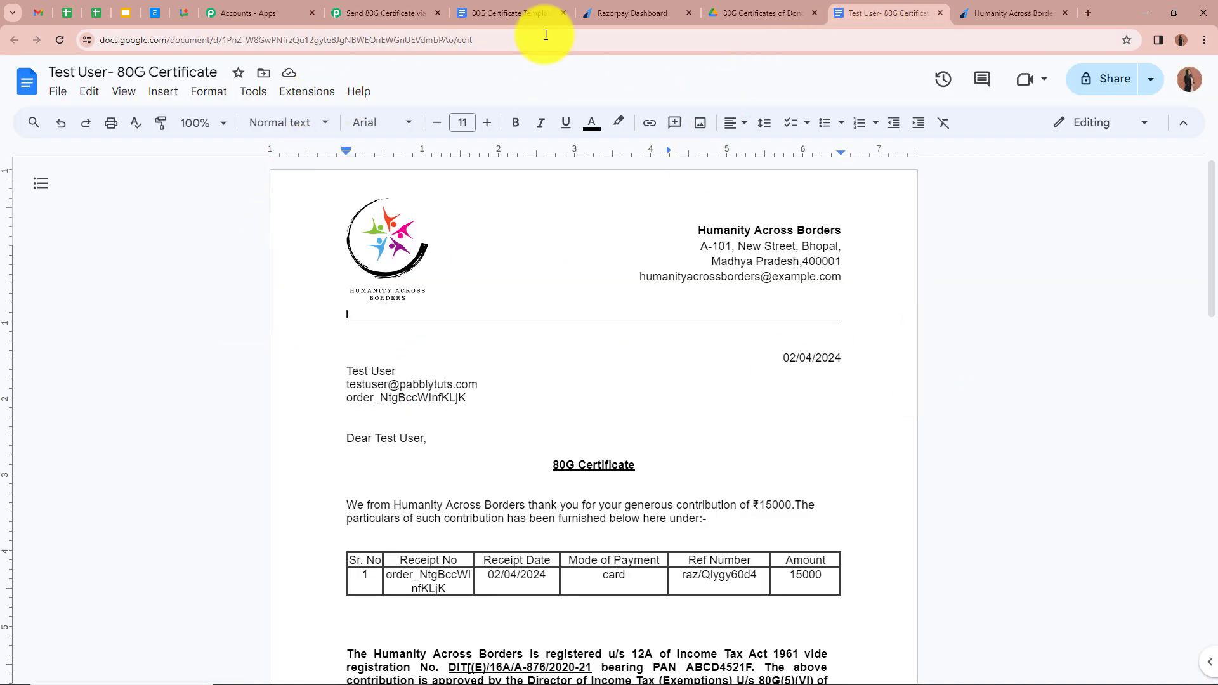
{"action": "left_click", "coordinate": [346, 6]}
{"action": "scroll", "coordinate": [245, 364], "scroll_direction": "down", "scroll_amount": 1}
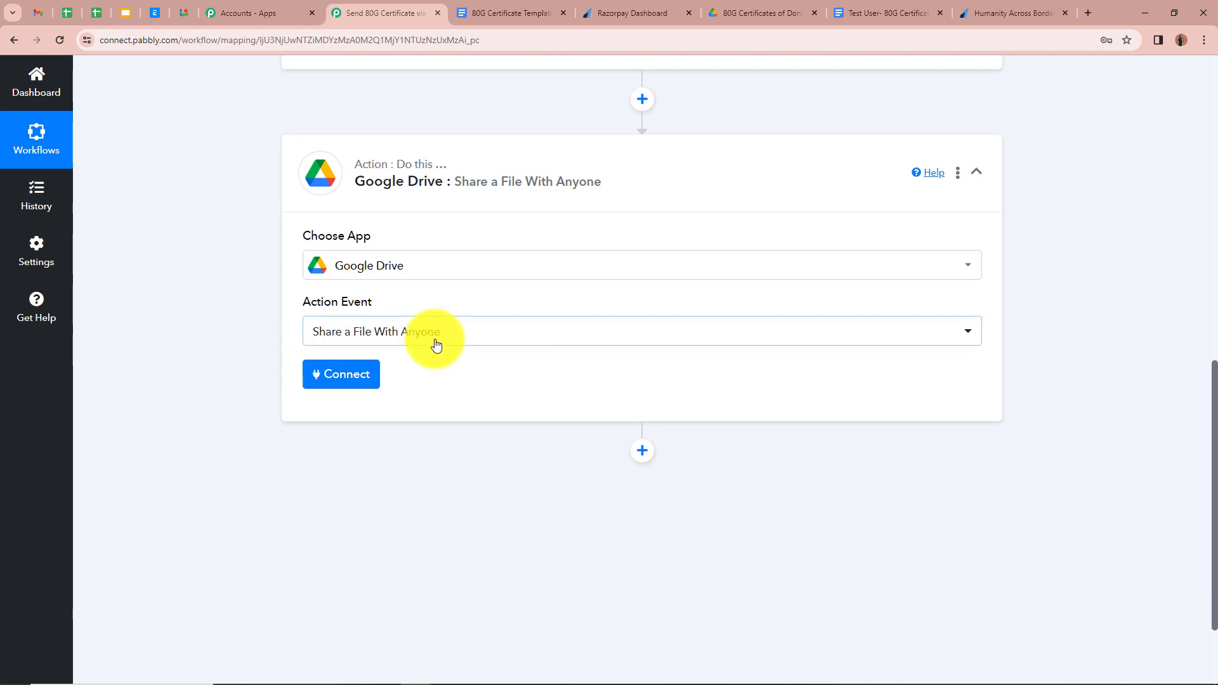
{"action": "scroll", "coordinate": [281, 318], "scroll_direction": "down", "scroll_amount": 1}
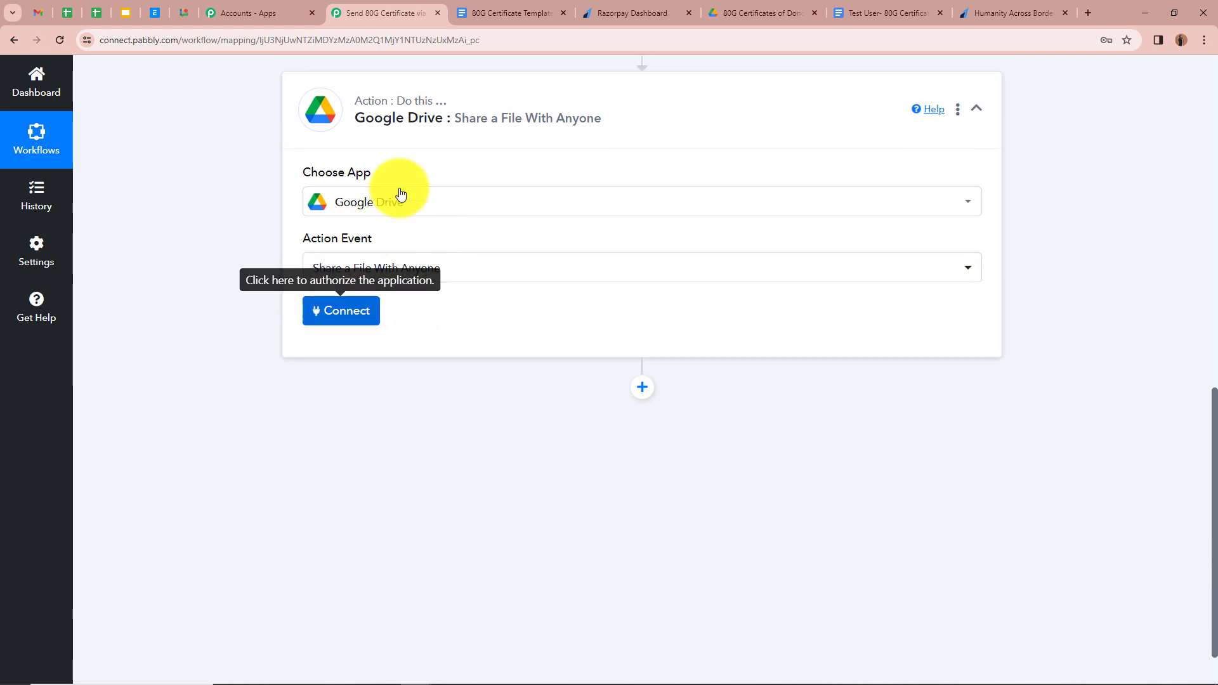
{"action": "left_click", "coordinate": [350, 310]}
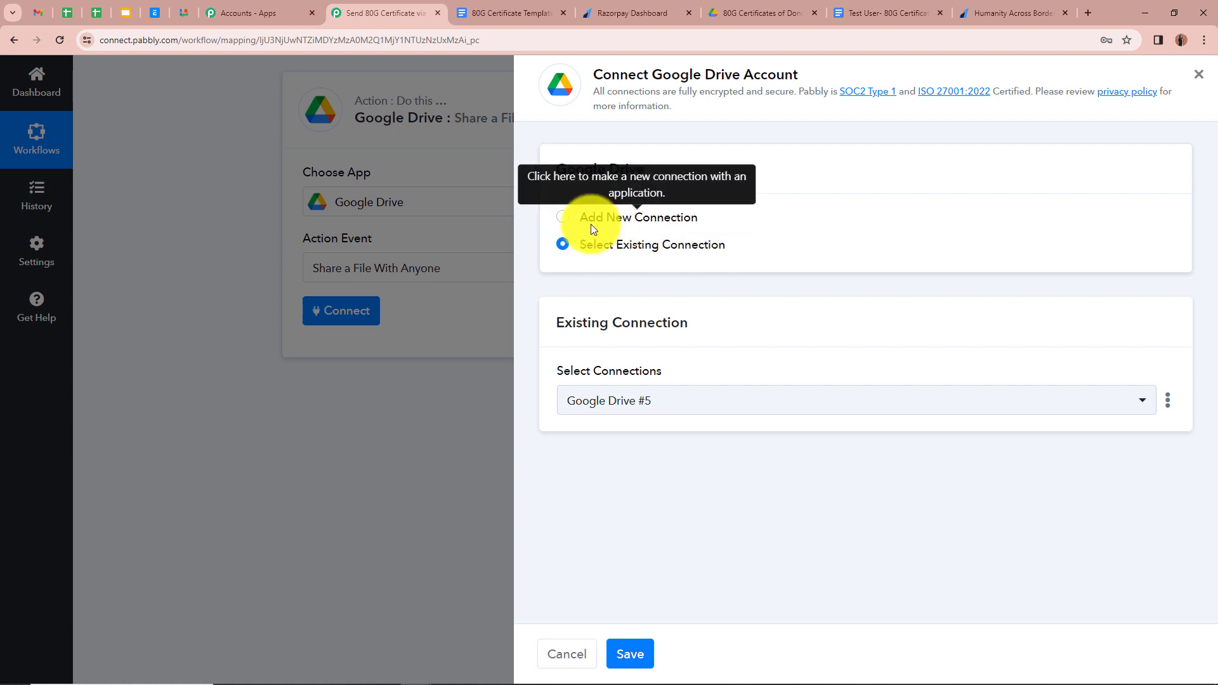
{"action": "left_click", "coordinate": [630, 657]}
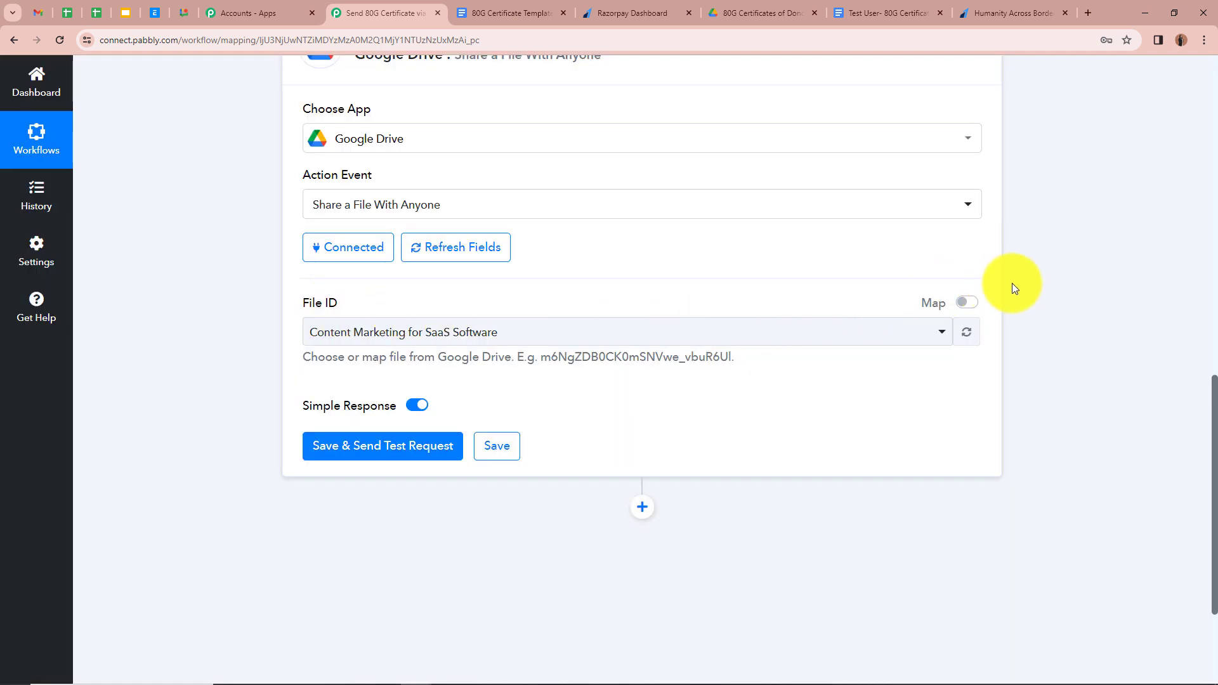
{"action": "scroll", "coordinate": [1035, 275], "scroll_direction": "up", "scroll_amount": 5}
{"action": "left_click", "coordinate": [978, 223]}
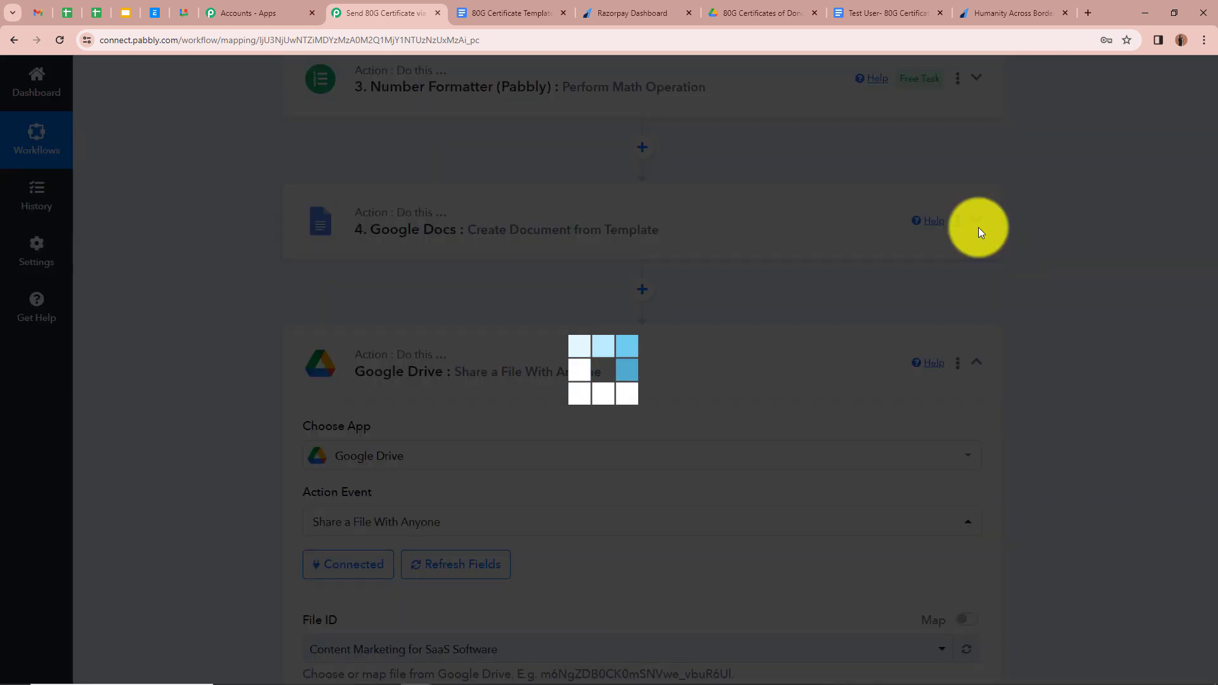
{"action": "scroll", "coordinate": [806, 381], "scroll_direction": "down", "scroll_amount": 10}
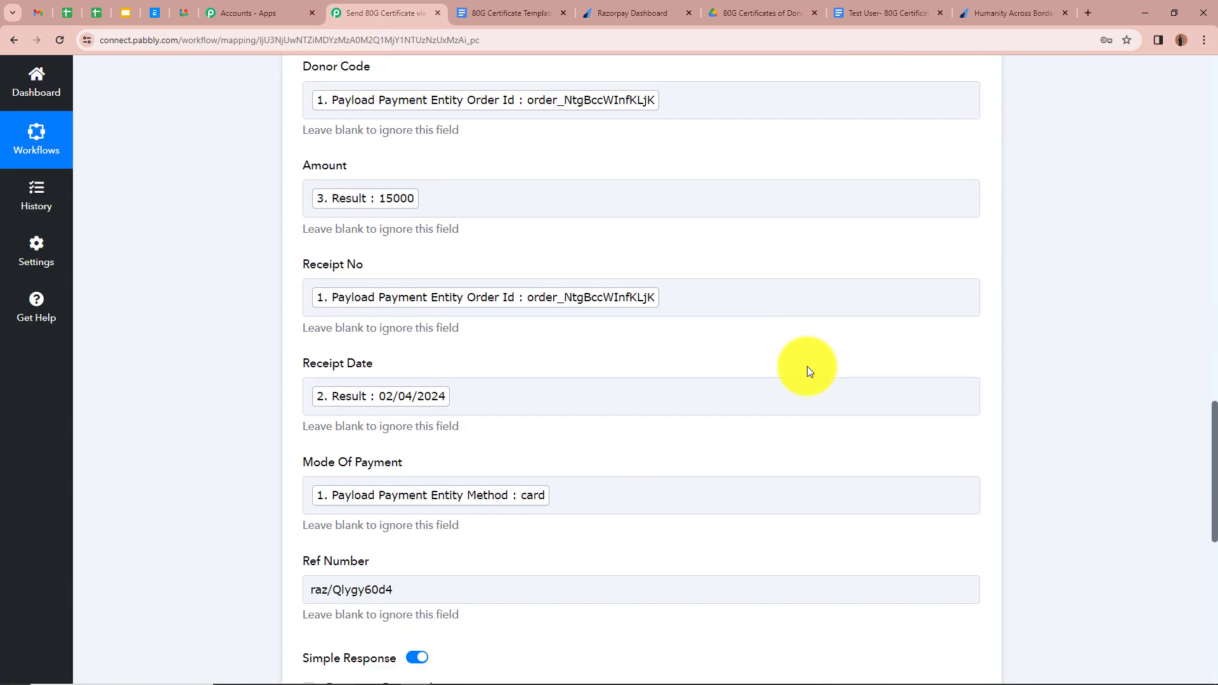
{"action": "scroll", "coordinate": [807, 366], "scroll_direction": "down", "scroll_amount": 4}
{"action": "left_click", "coordinate": [309, 395]}
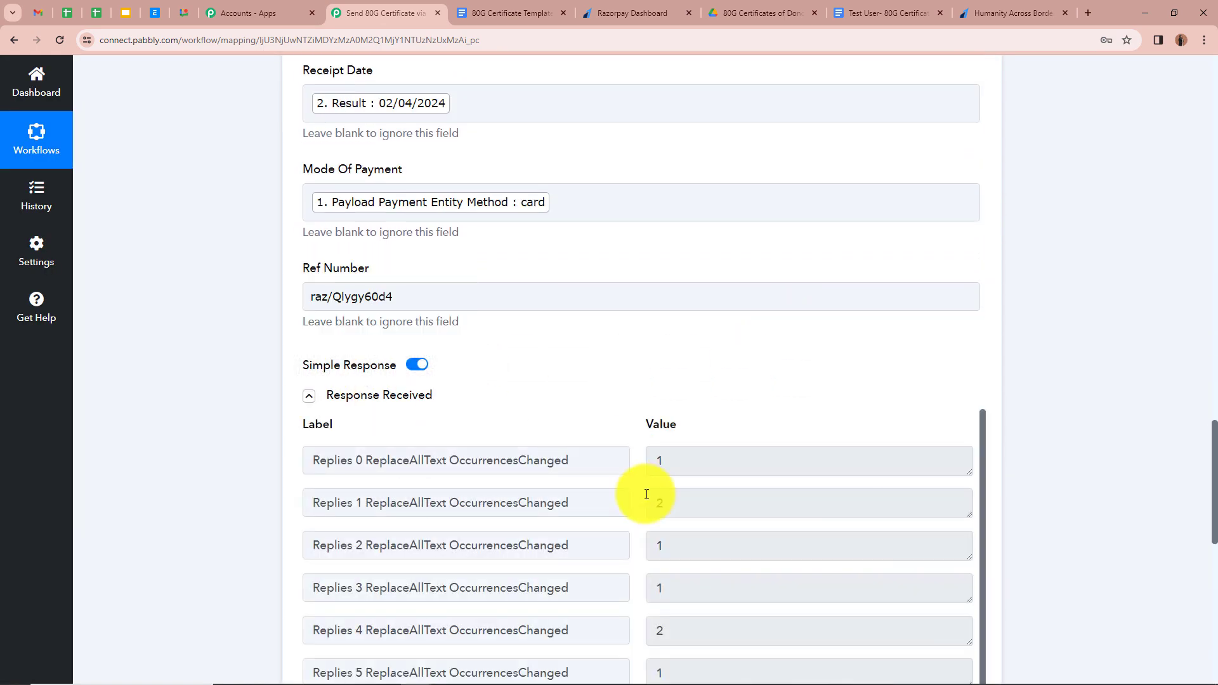
{"action": "scroll", "coordinate": [647, 494], "scroll_direction": "down", "scroll_amount": 2}
{"action": "scroll", "coordinate": [231, 462], "scroll_direction": "down", "scroll_amount": 3}
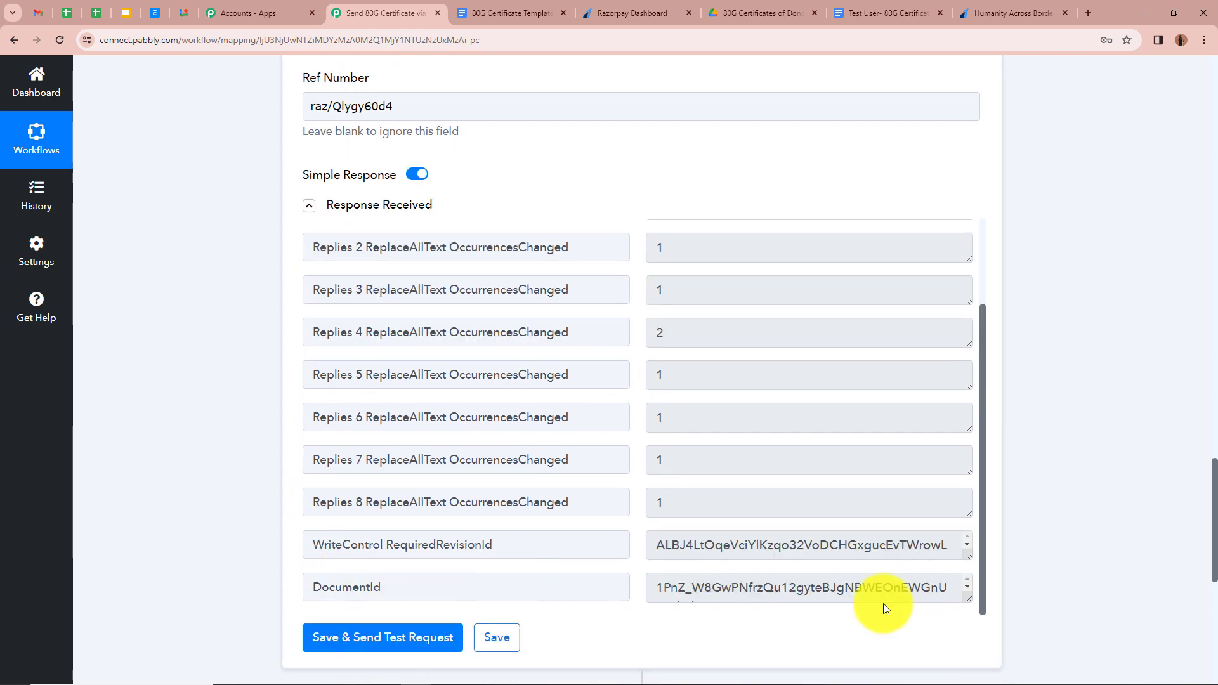
{"action": "scroll", "coordinate": [865, 587], "scroll_direction": "down", "scroll_amount": 1}
{"action": "scroll", "coordinate": [865, 587], "scroll_direction": "up", "scroll_amount": 1}
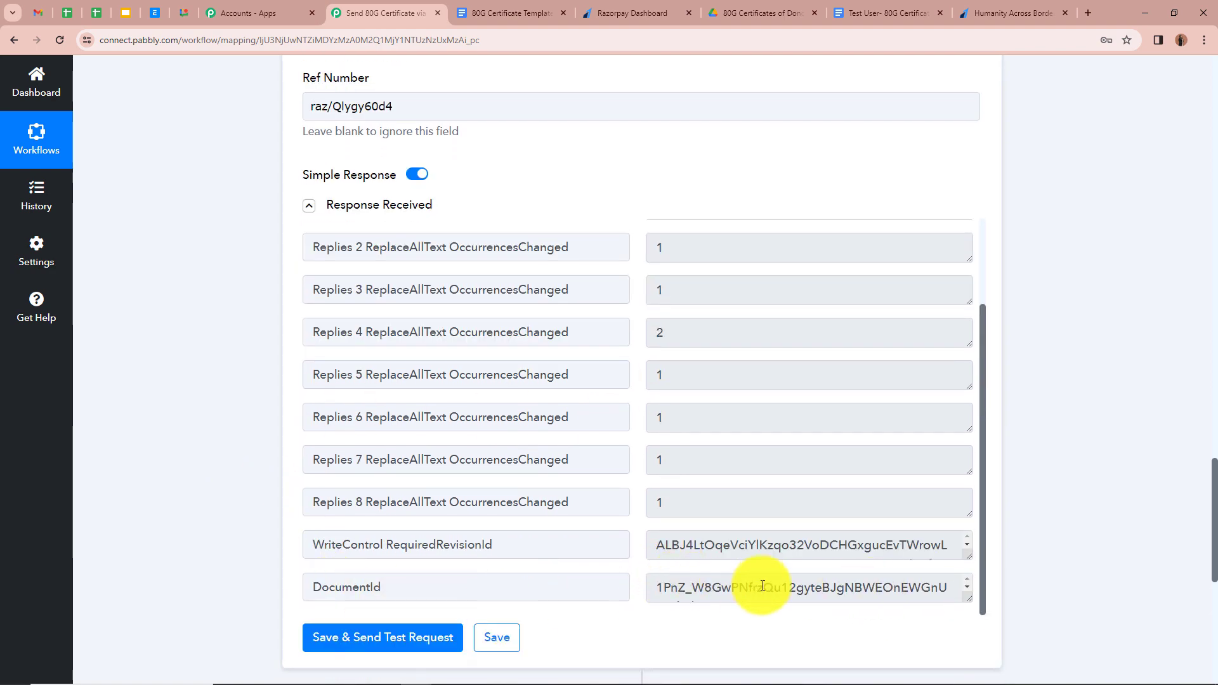
{"action": "left_click", "coordinate": [864, 12]}
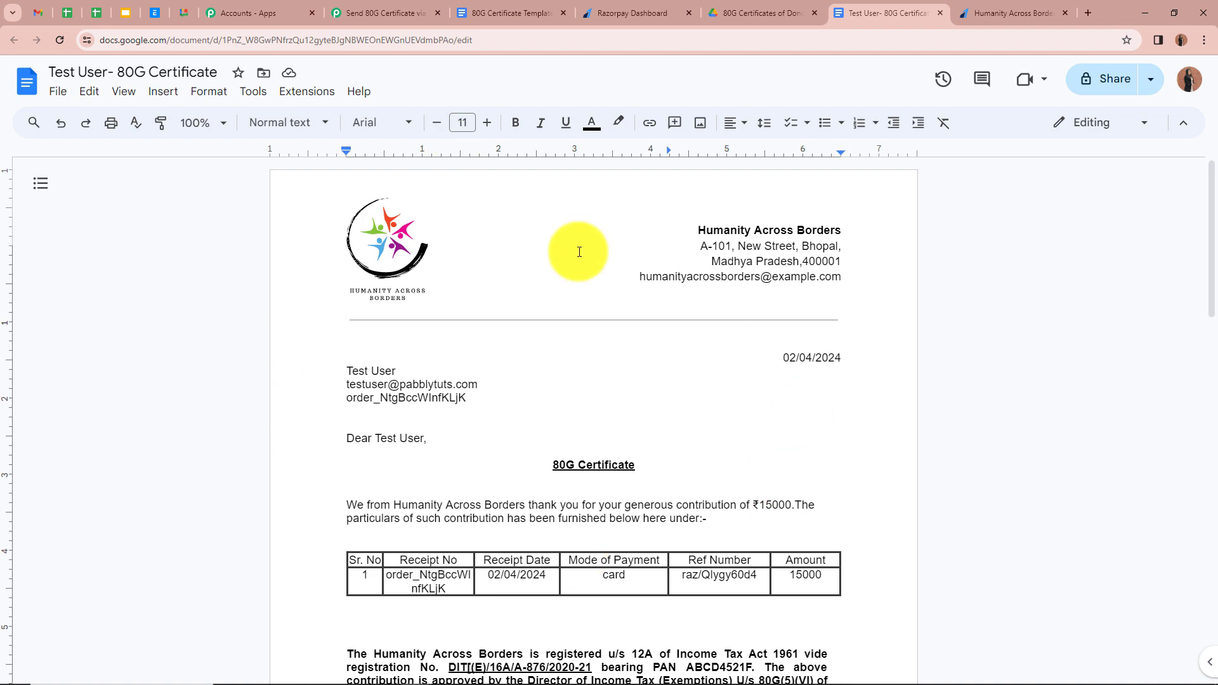
{"action": "left_click", "coordinate": [371, 12]}
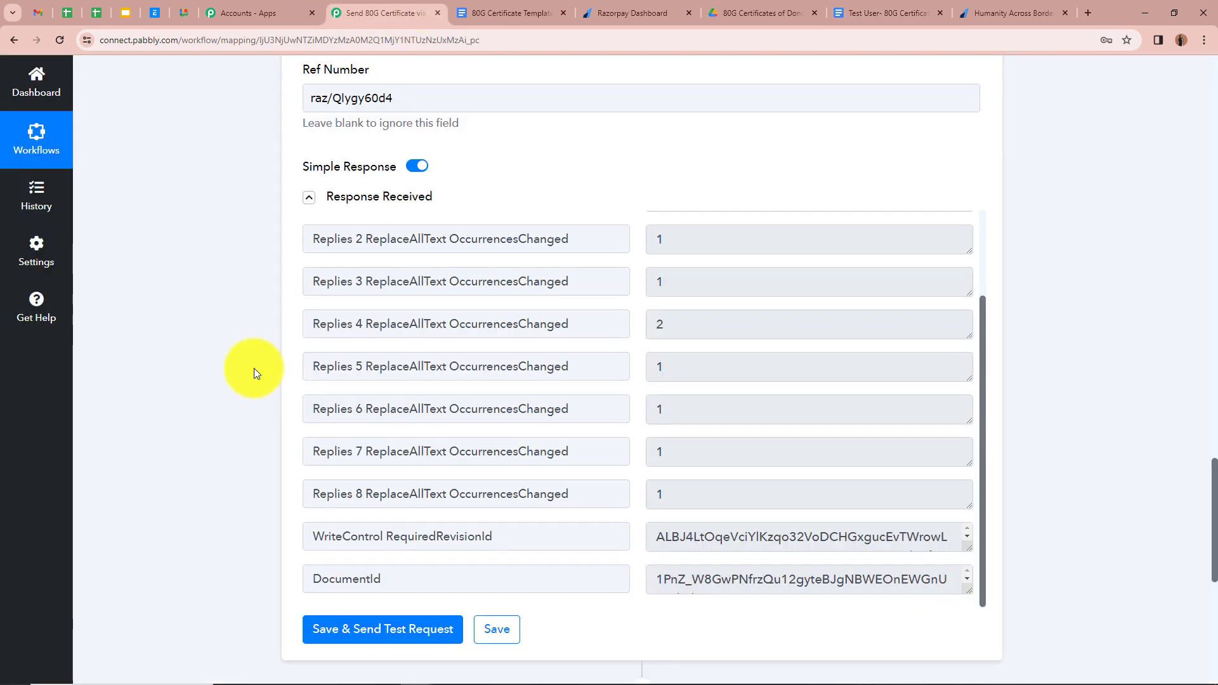
{"action": "scroll", "coordinate": [255, 362], "scroll_direction": "down", "scroll_amount": 6}
{"action": "left_click", "coordinate": [962, 332]}
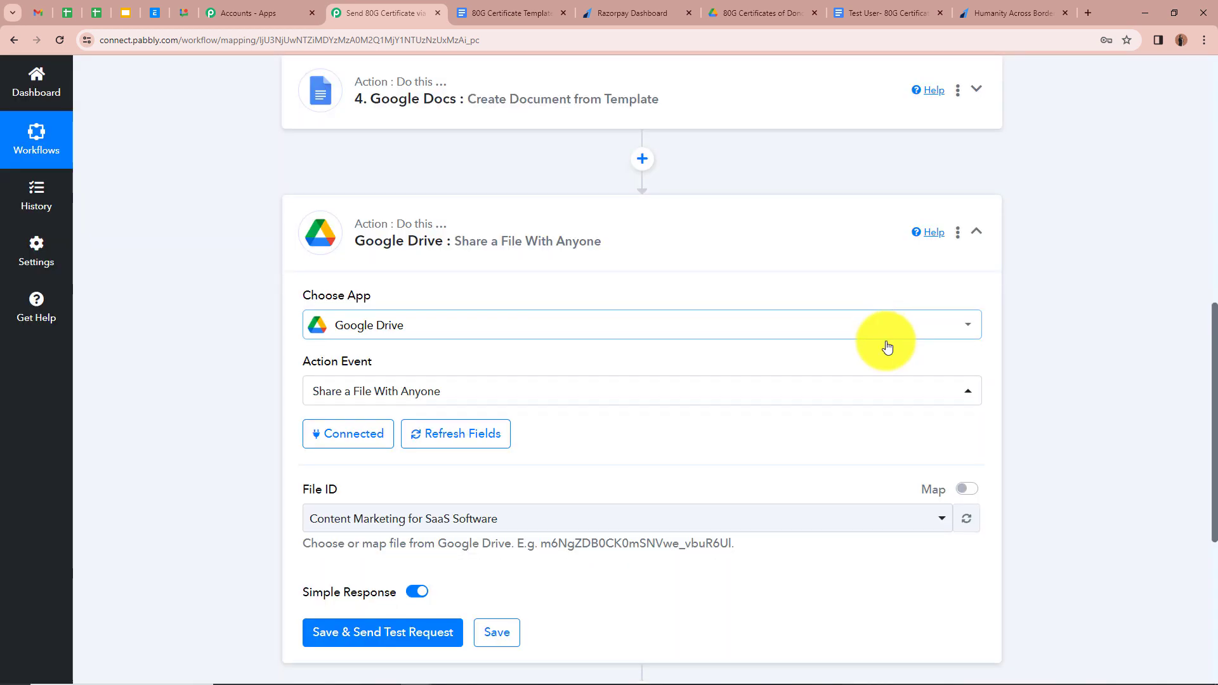
{"action": "scroll", "coordinate": [221, 319], "scroll_direction": "down", "scroll_amount": 3}
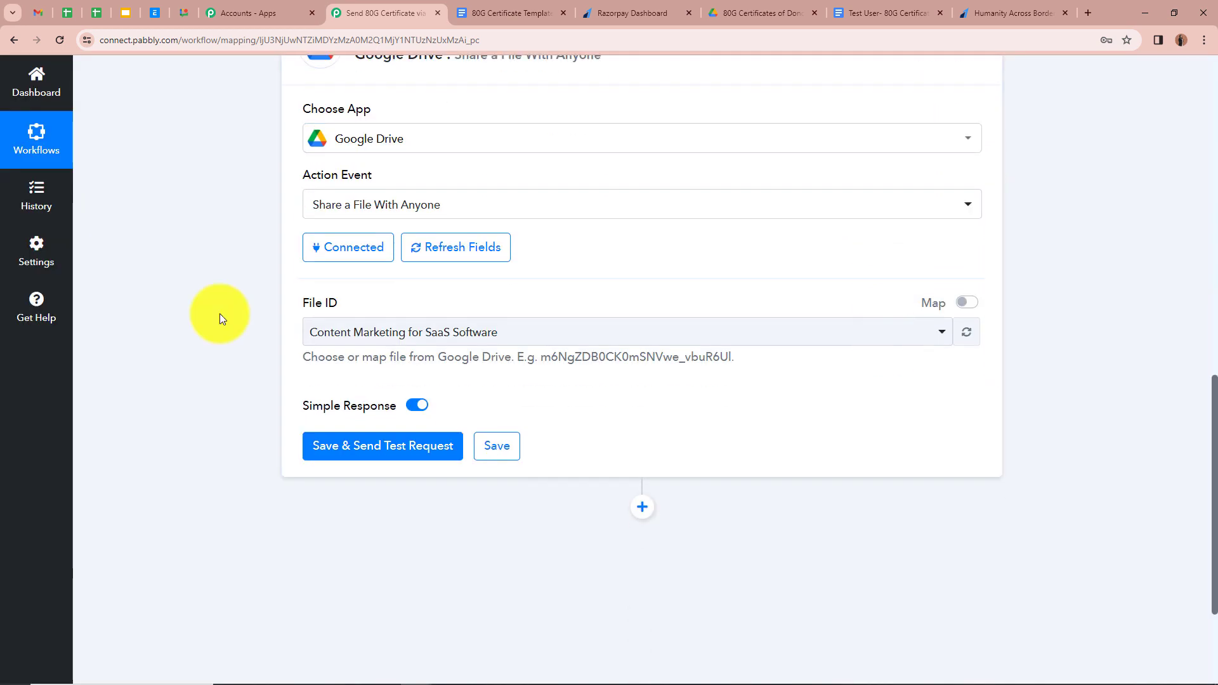
- Switch File ID to Map mode, clear the old ID and map step 4's DocumentId into it
{"action": "left_click", "coordinate": [966, 309]}
{"action": "left_click_drag", "start_coordinate": [641, 333], "coordinate": [261, 333]}
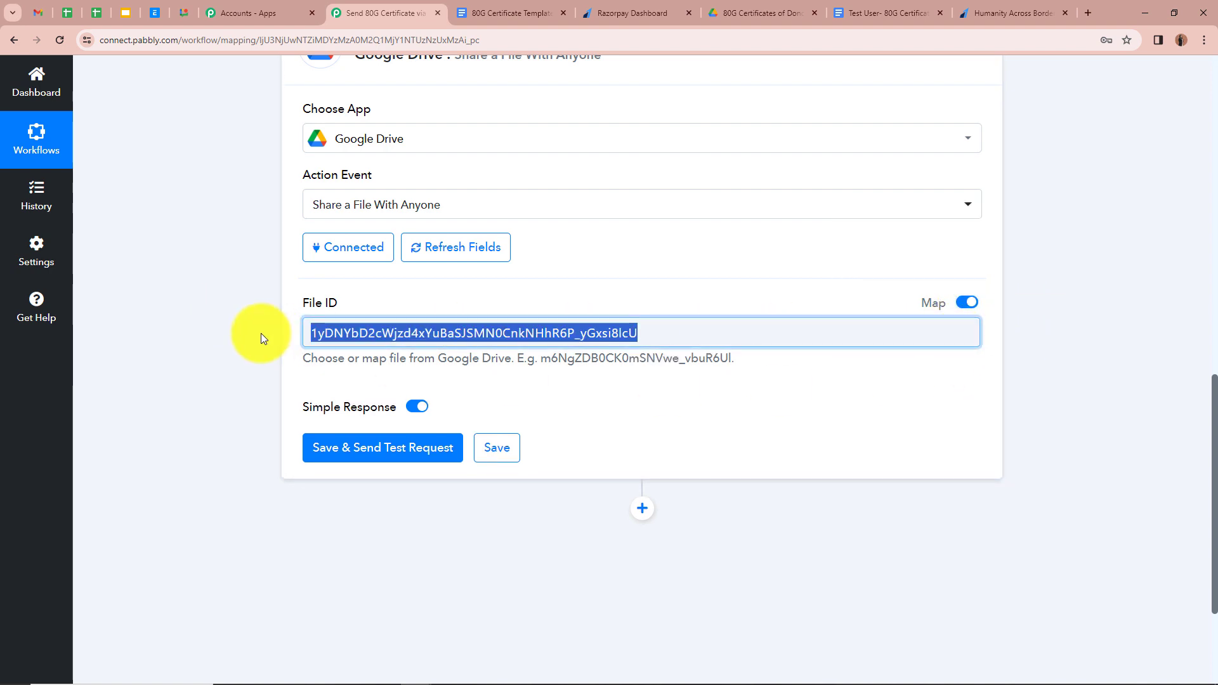
{"action": "key", "text": "BackSpace"}
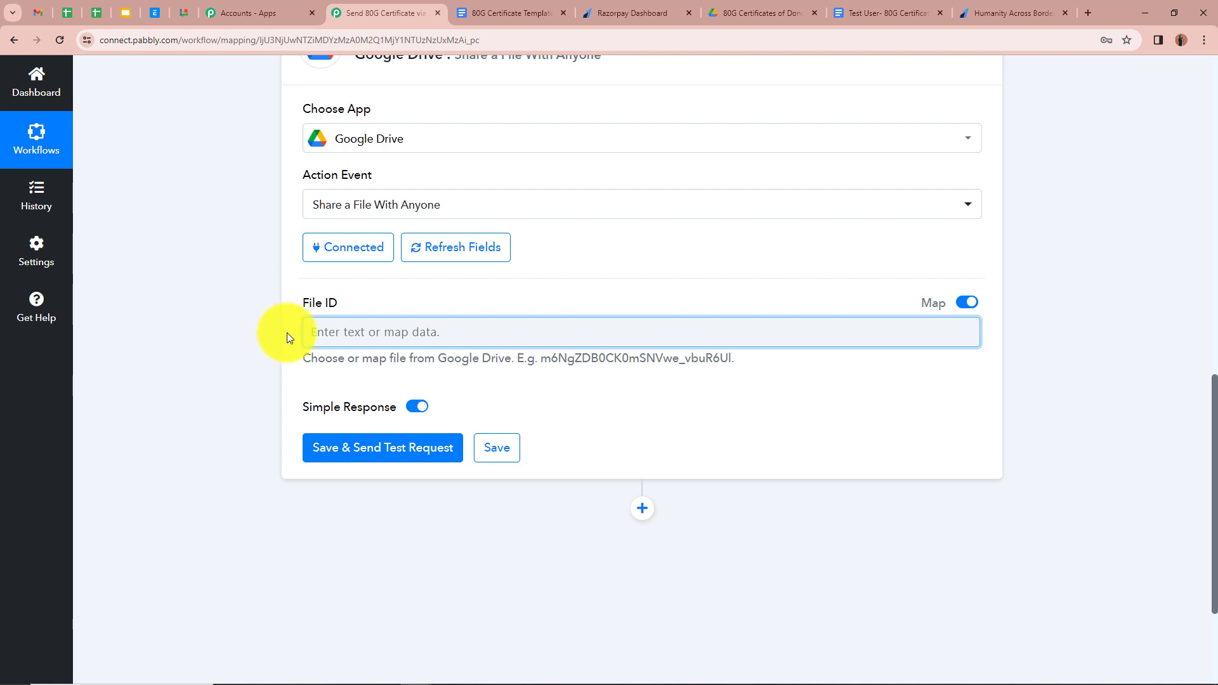
{"action": "left_click", "coordinate": [341, 331]}
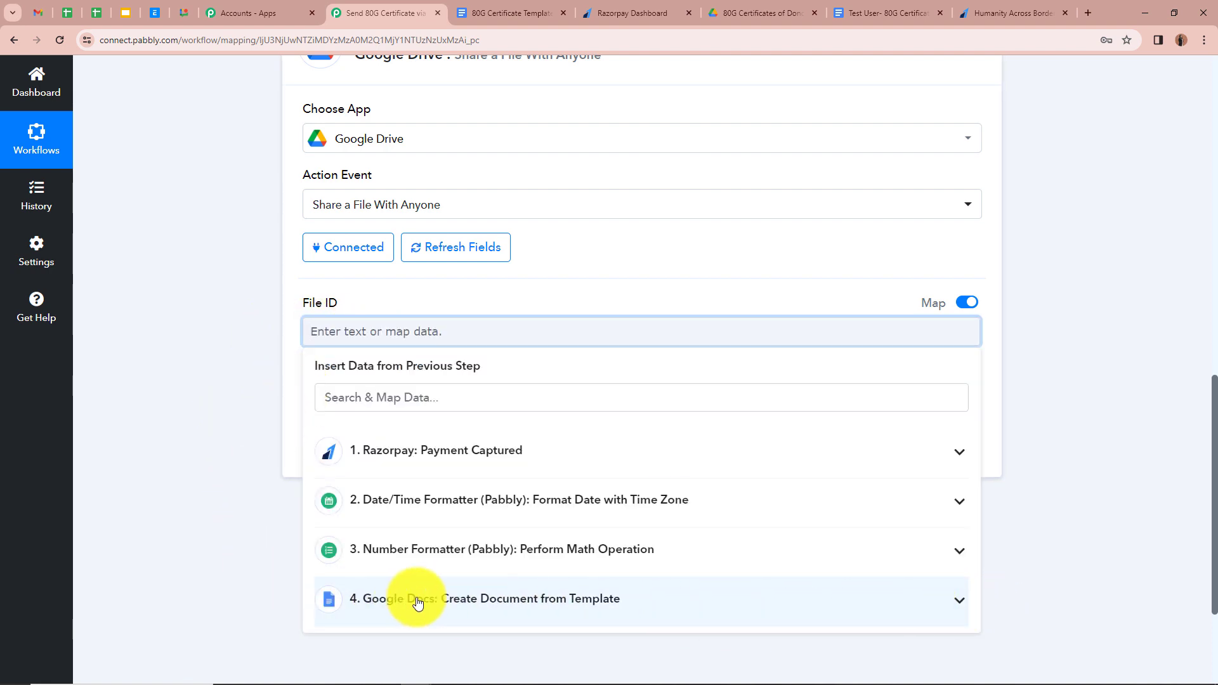
{"action": "left_click", "coordinate": [920, 602]}
{"action": "scroll", "coordinate": [740, 566], "scroll_direction": "down", "scroll_amount": 3}
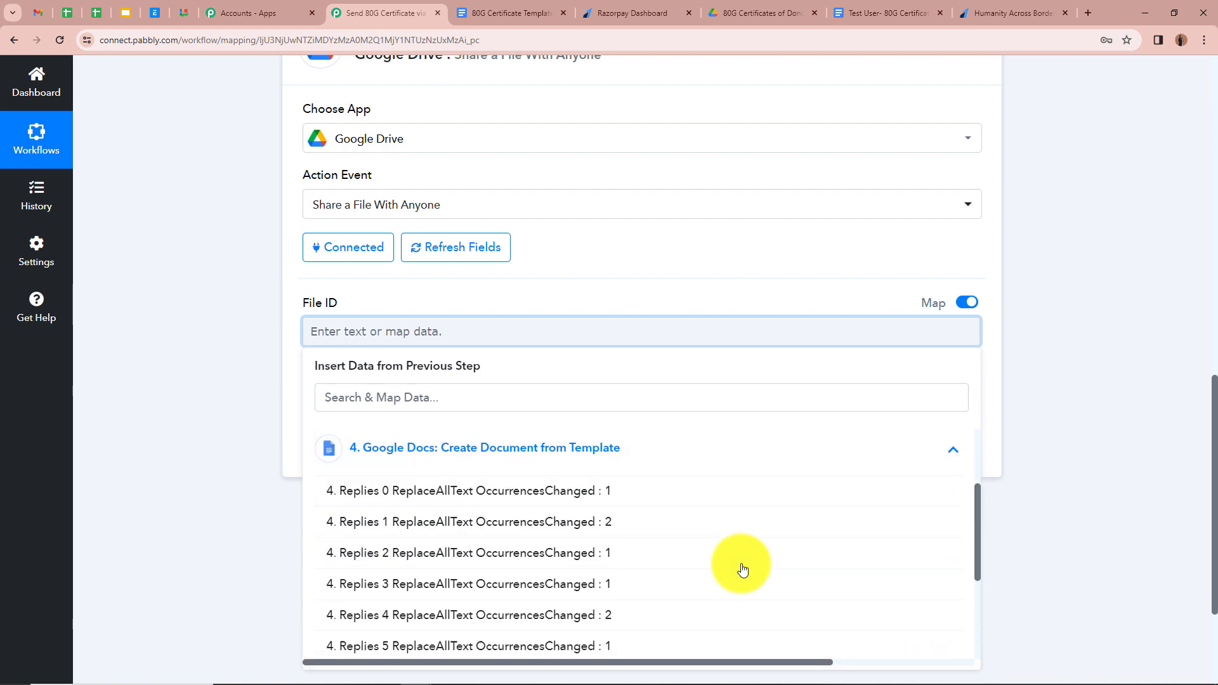
{"action": "scroll", "coordinate": [640, 630], "scroll_direction": "down", "scroll_amount": 1}
{"action": "scroll", "coordinate": [638, 630], "scroll_direction": "down", "scroll_amount": 1}
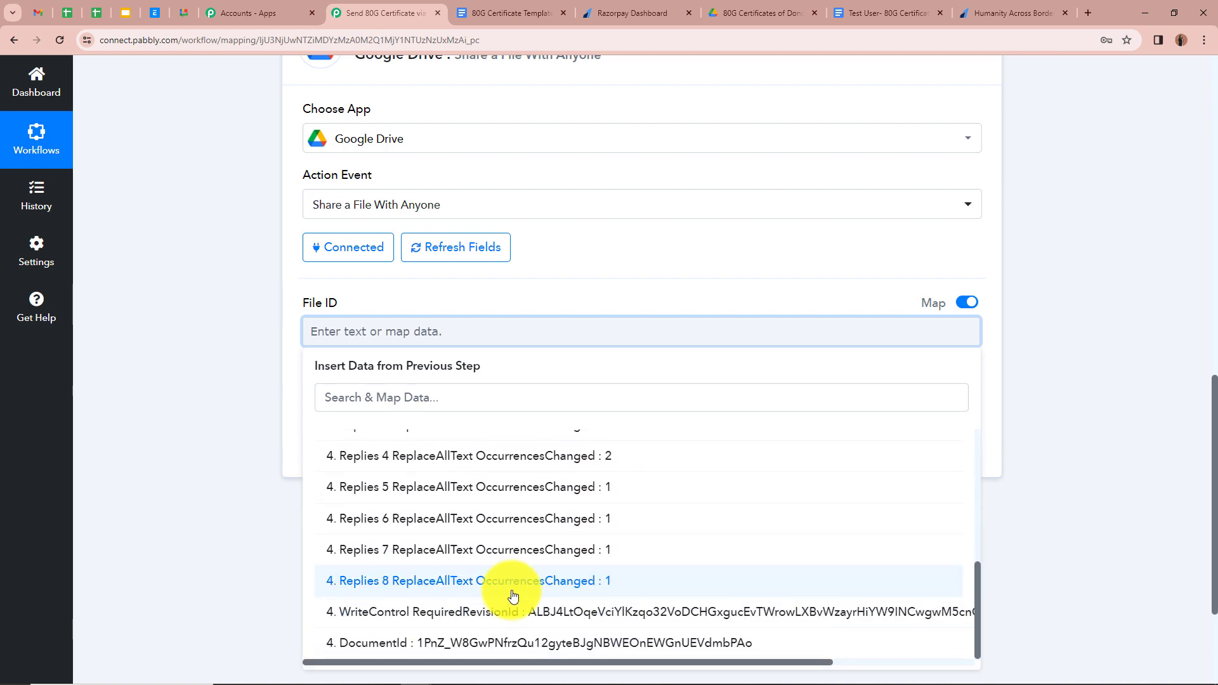
{"action": "left_click", "coordinate": [630, 644]}
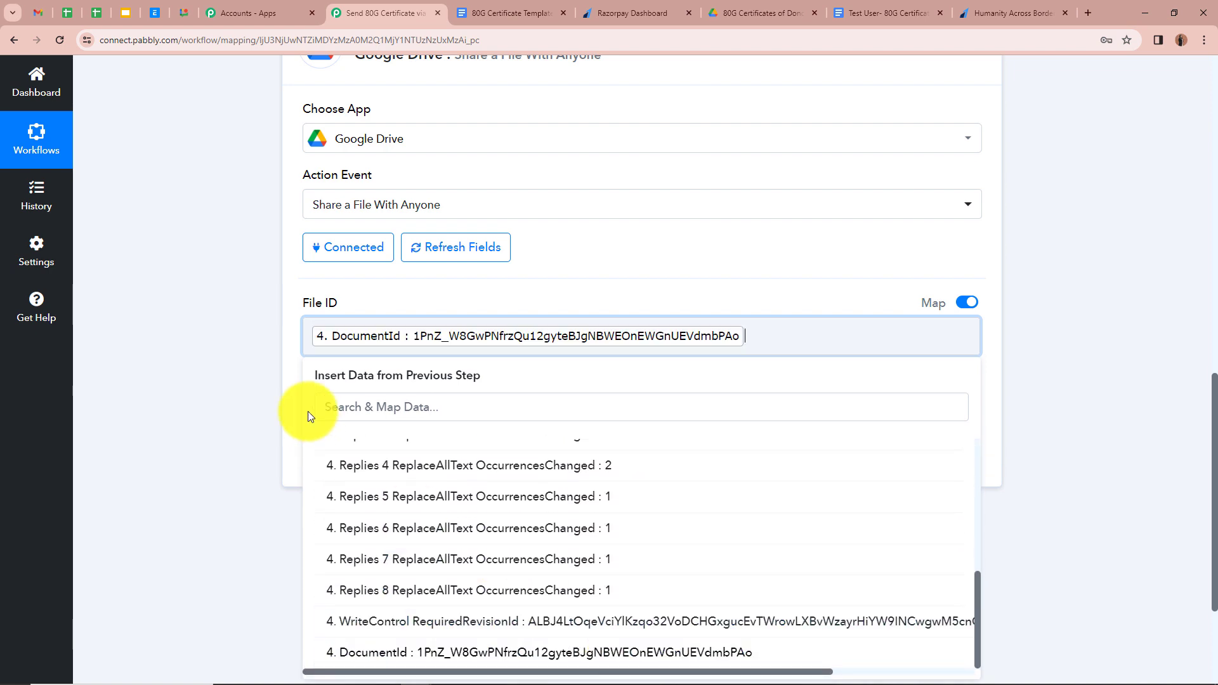
{"action": "left_click", "coordinate": [238, 333]}
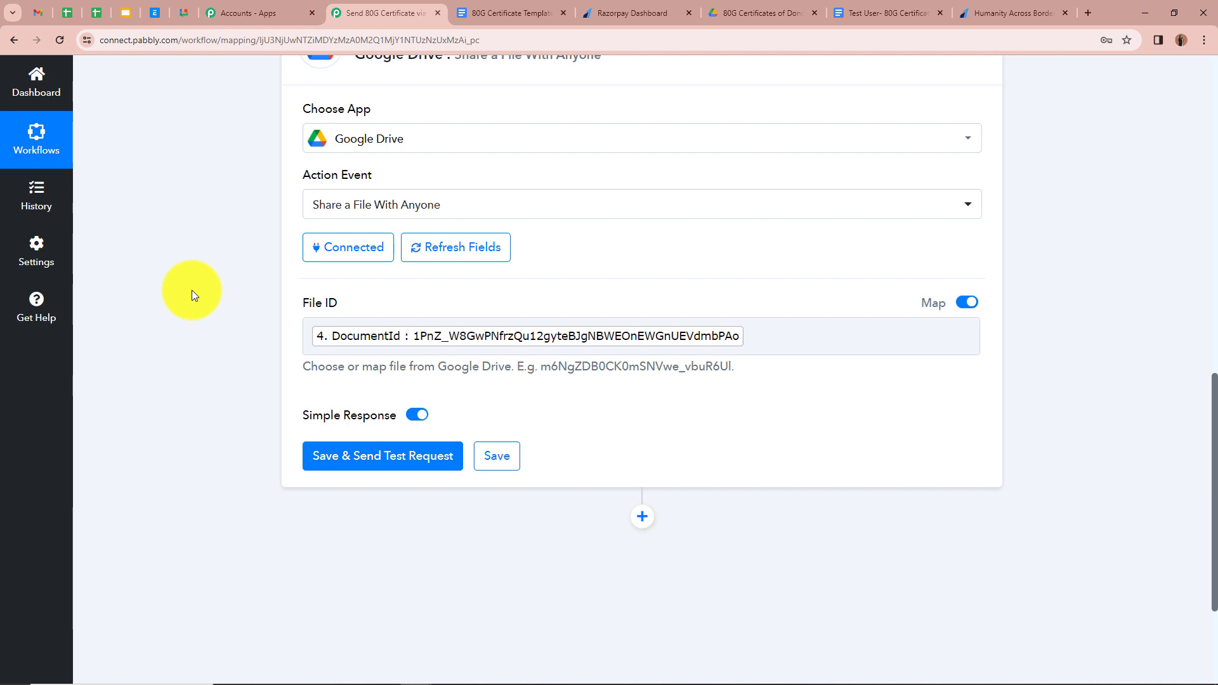
{"action": "scroll", "coordinate": [180, 301], "scroll_direction": "down", "scroll_amount": 1}
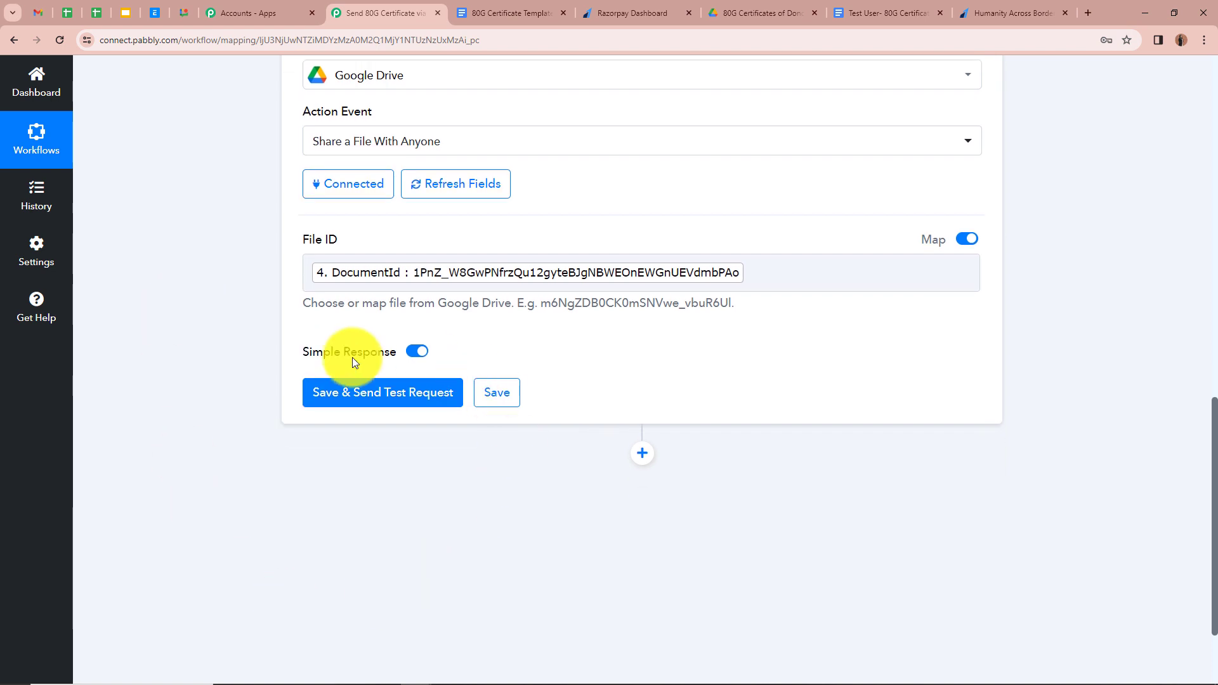
{"action": "left_click", "coordinate": [399, 393]}
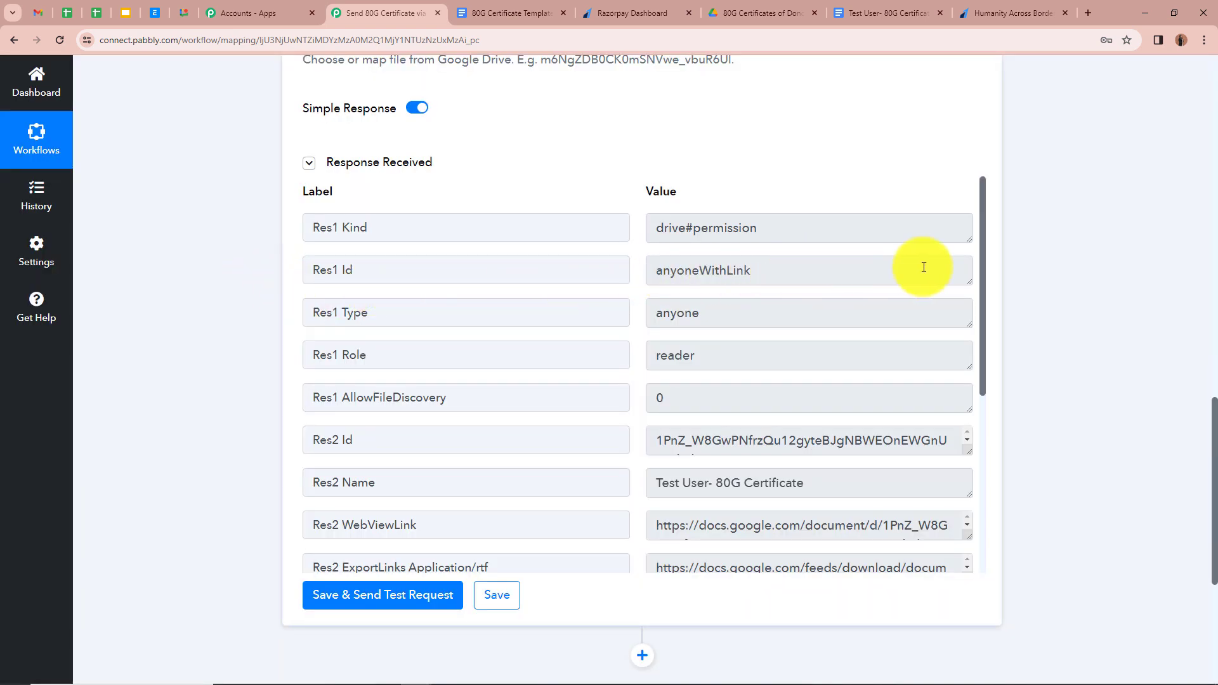
{"action": "left_click", "coordinate": [926, 6]}
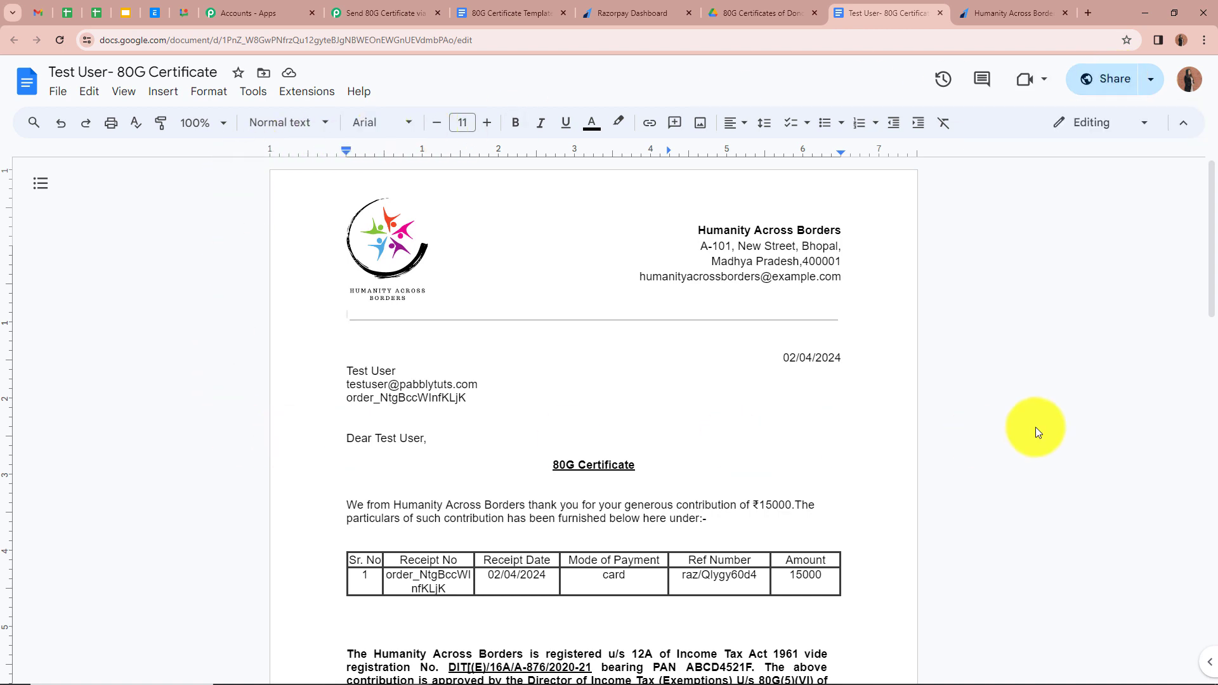
{"action": "left_click", "coordinate": [397, 12]}
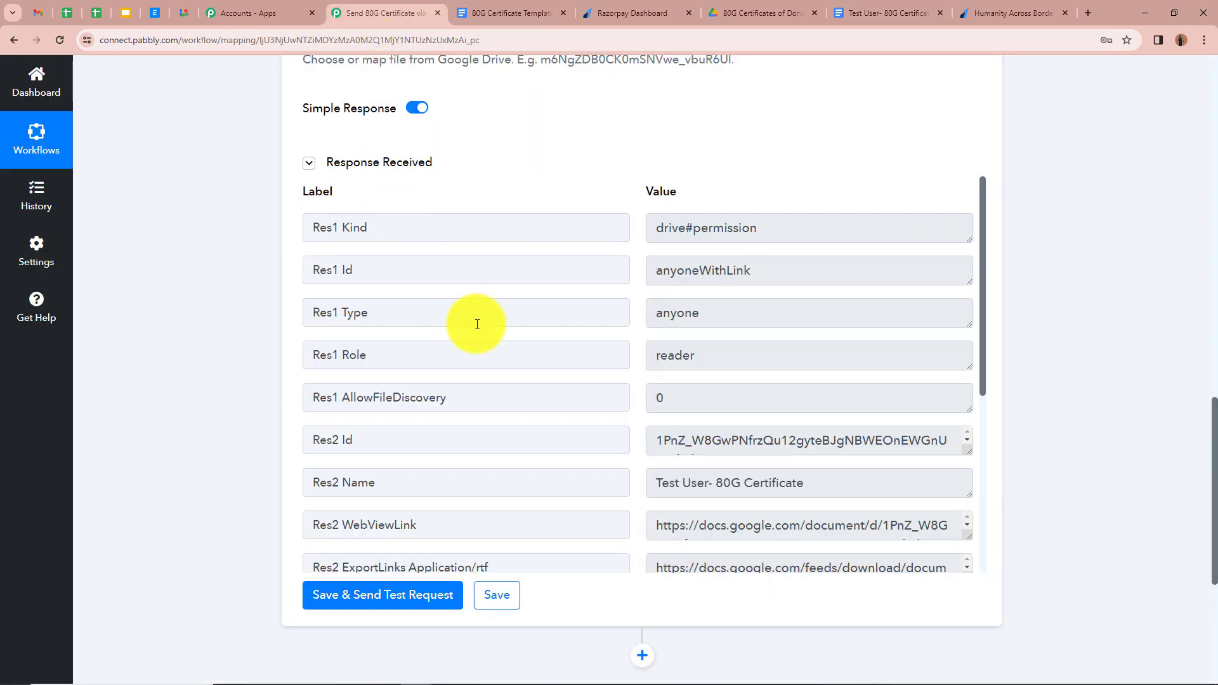
{"action": "scroll", "coordinate": [605, 346], "scroll_direction": "down", "scroll_amount": 5}
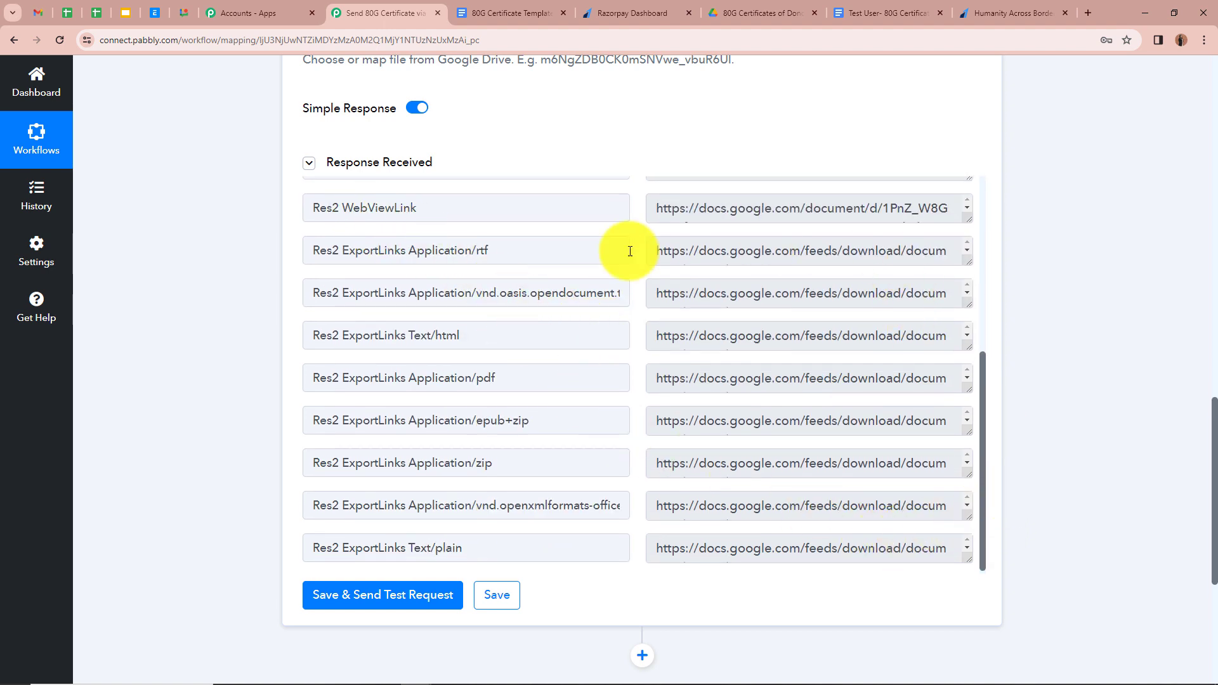
{"action": "scroll", "coordinate": [1013, 413], "scroll_direction": "up", "scroll_amount": 2}
{"action": "scroll", "coordinate": [1013, 413], "scroll_direction": "down", "scroll_amount": 3}
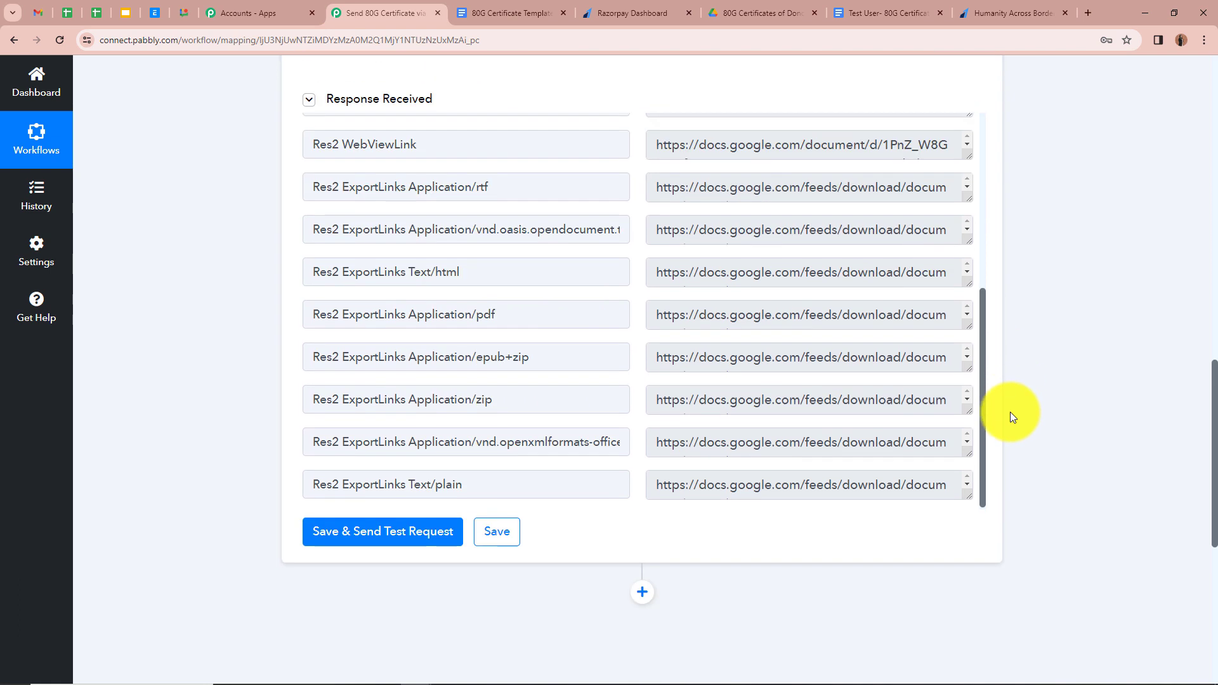
{"action": "double_click", "coordinate": [476, 320]}
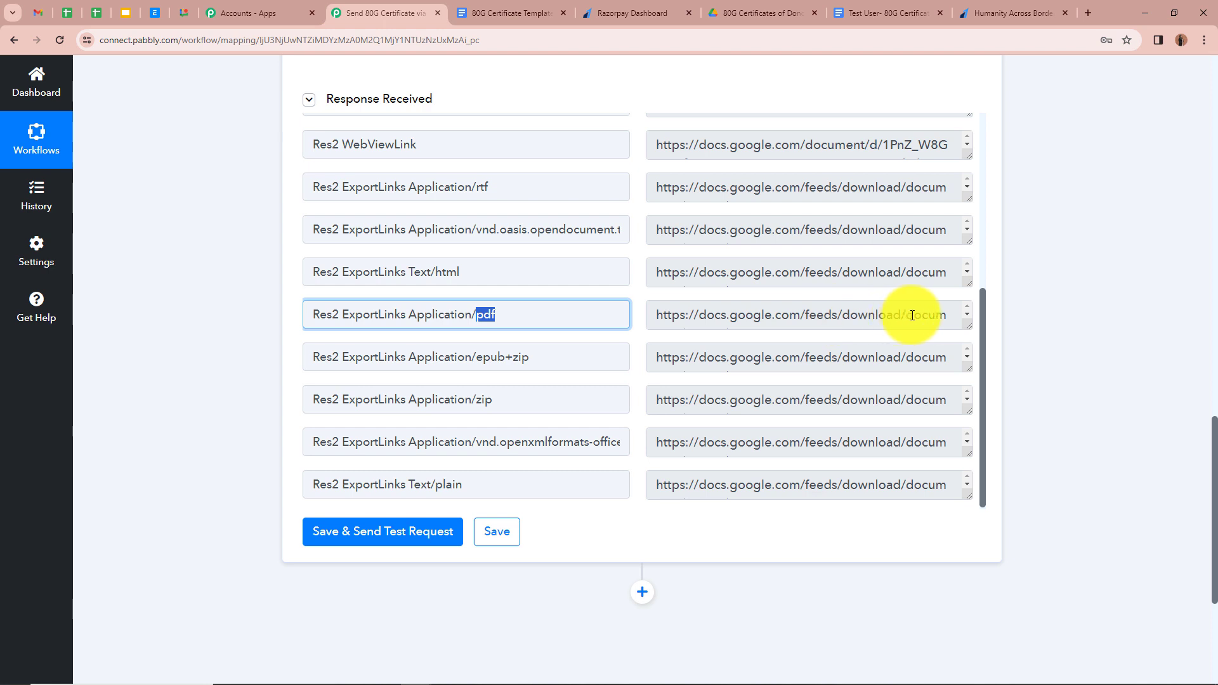
{"action": "left_click", "coordinate": [1068, 315]}
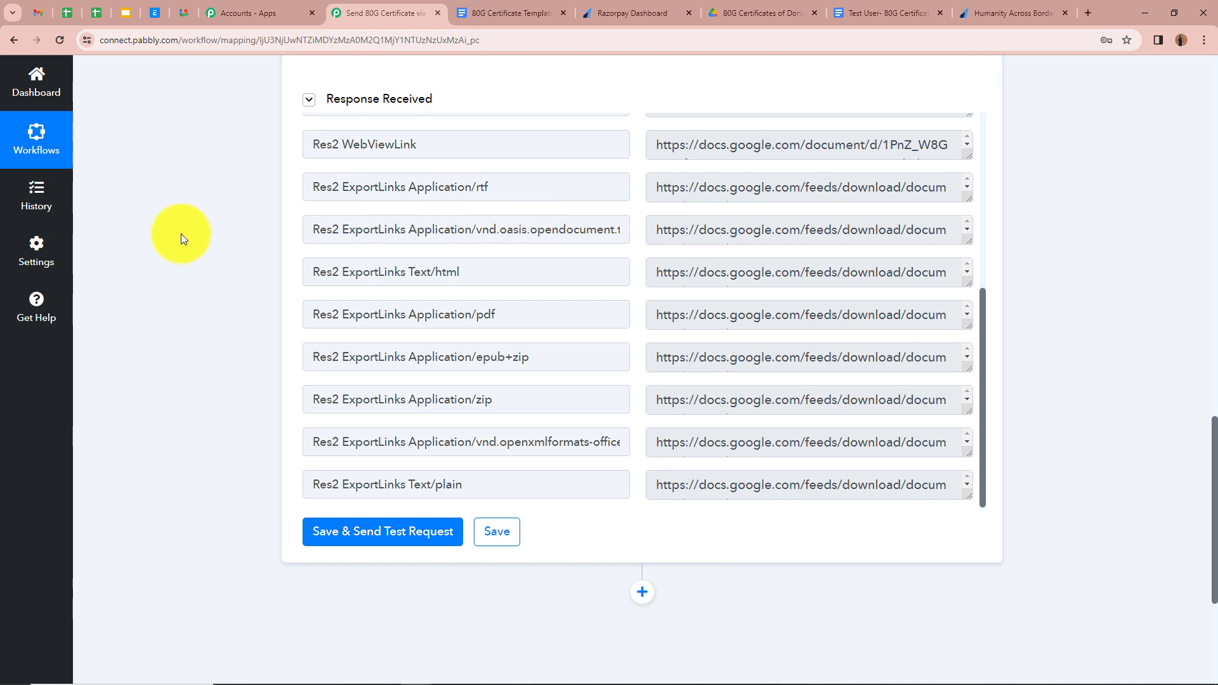
{"action": "scroll", "coordinate": [181, 238], "scroll_direction": "down", "scroll_amount": 2}
{"action": "scroll", "coordinate": [181, 239], "scroll_direction": "down", "scroll_amount": 2}
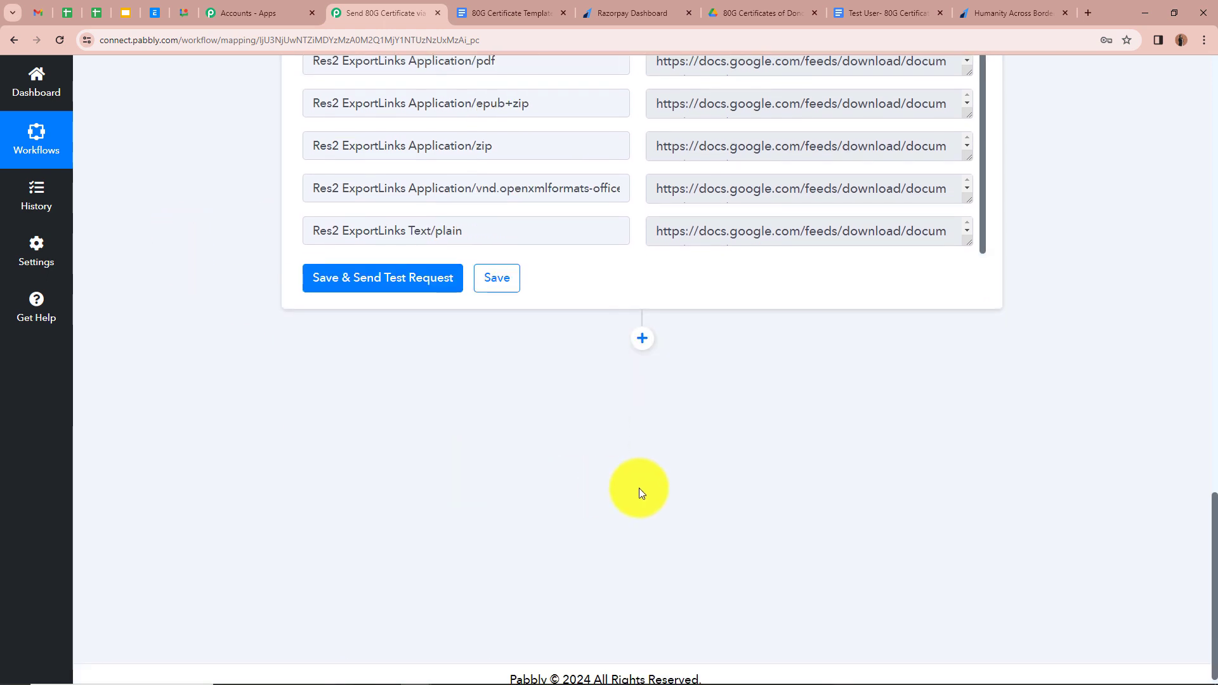
- Add a Gmail 'Send Email' step after the Drive share step
{"action": "left_click", "coordinate": [641, 341]}
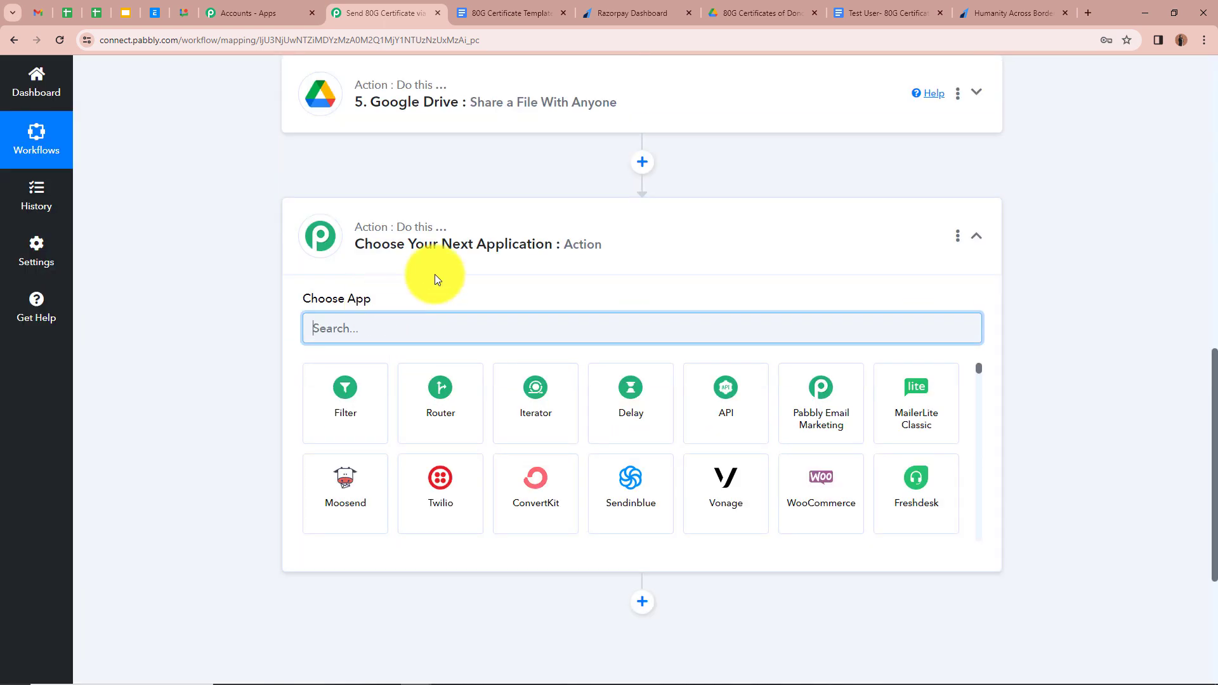
{"action": "type", "text": "Gma"}
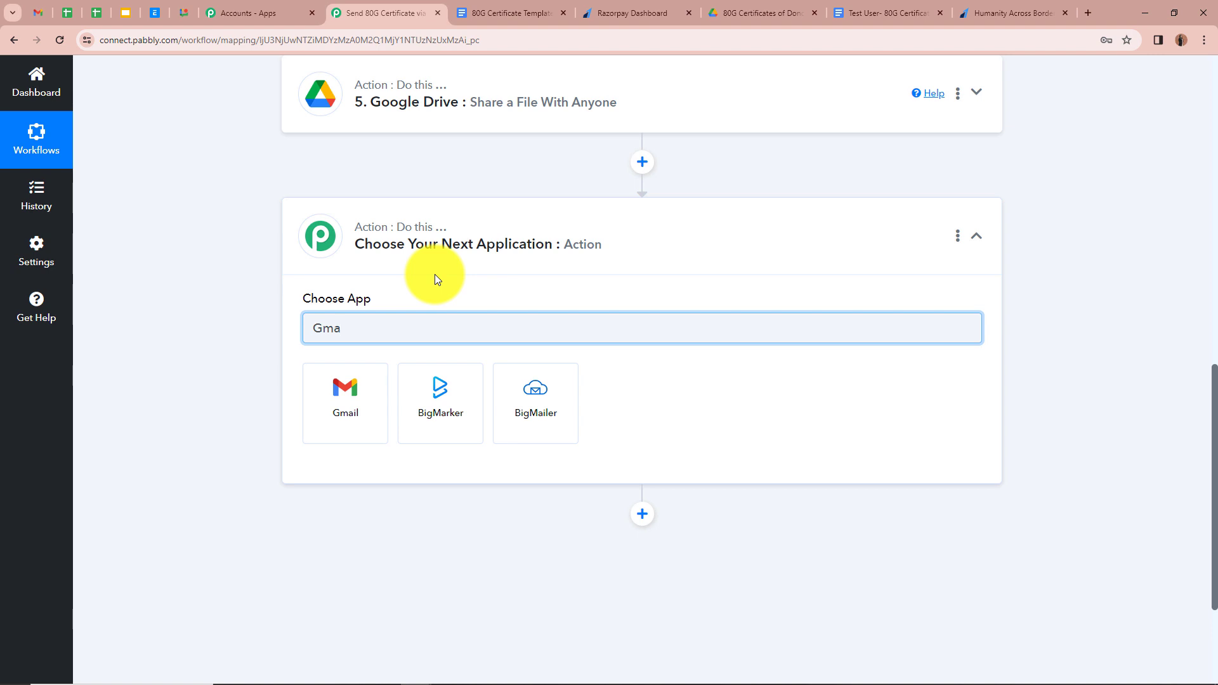
{"action": "left_click", "coordinate": [380, 398]}
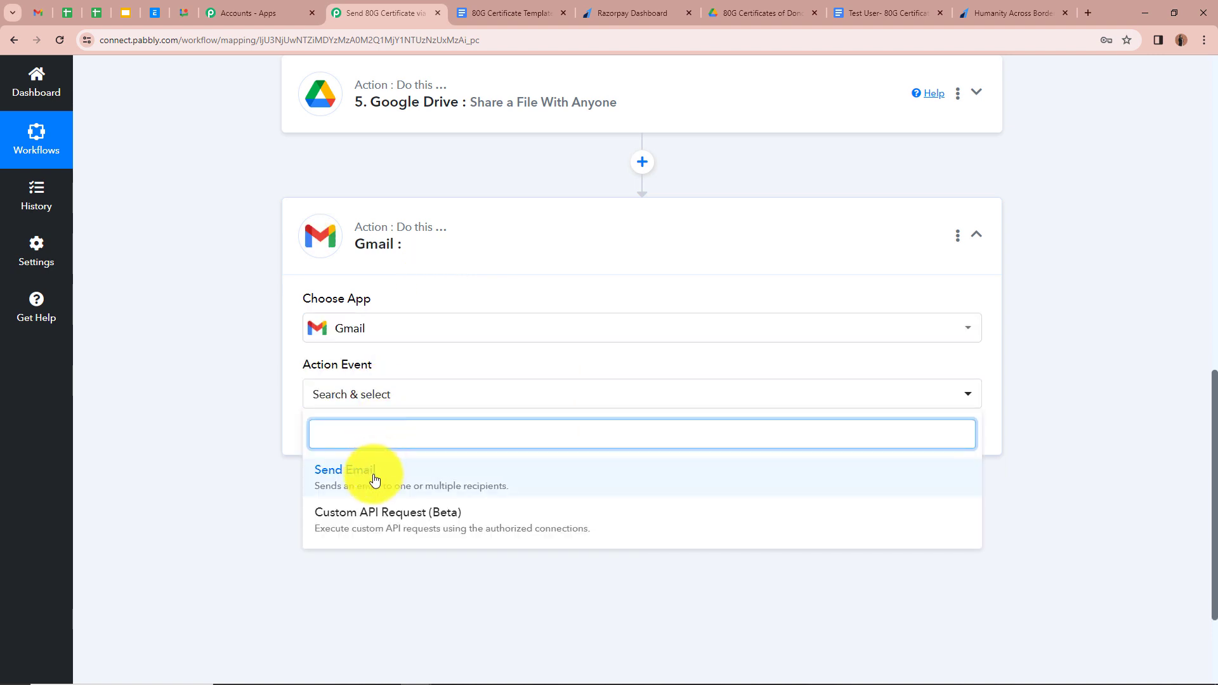
{"action": "left_click", "coordinate": [374, 480]}
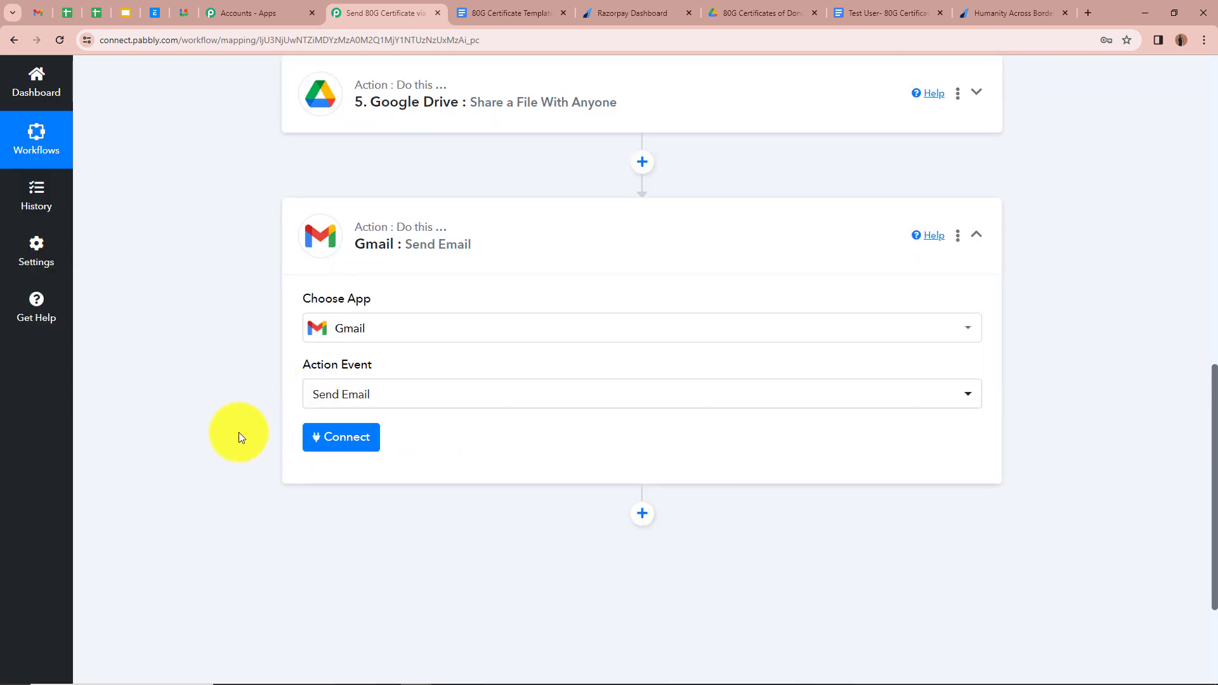
- Create and authorise a new Gmail connection for the Send Email step
{"action": "left_click", "coordinate": [352, 439]}
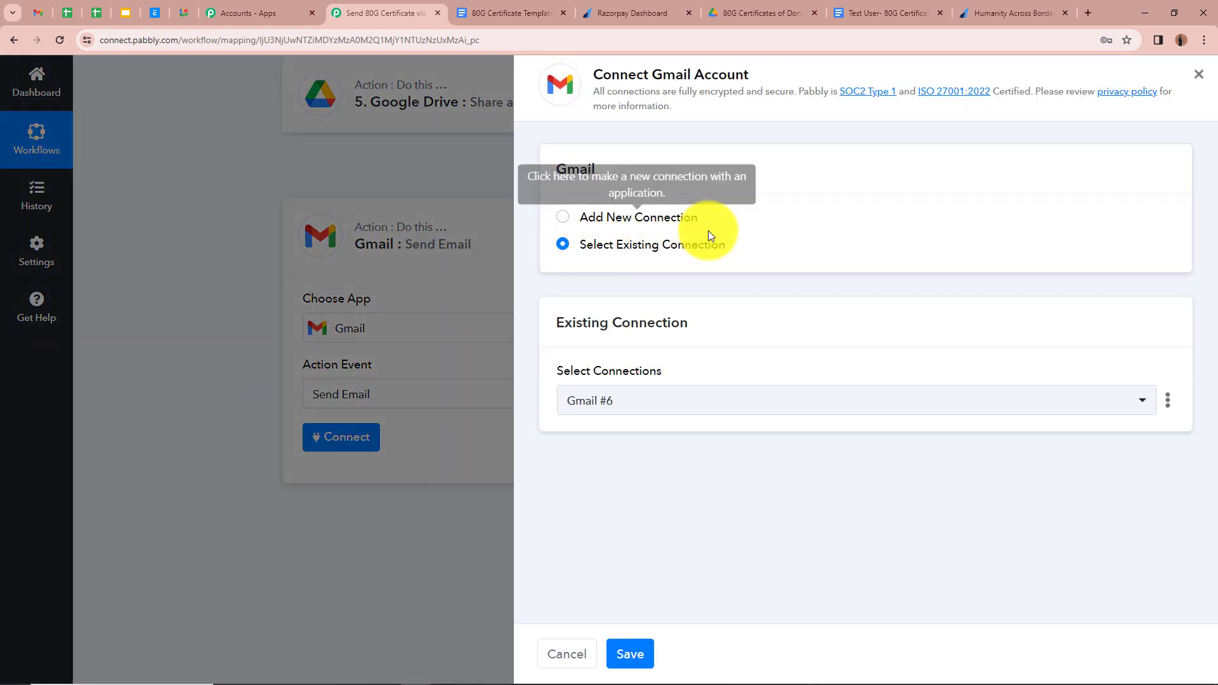
{"action": "left_click", "coordinate": [564, 219]}
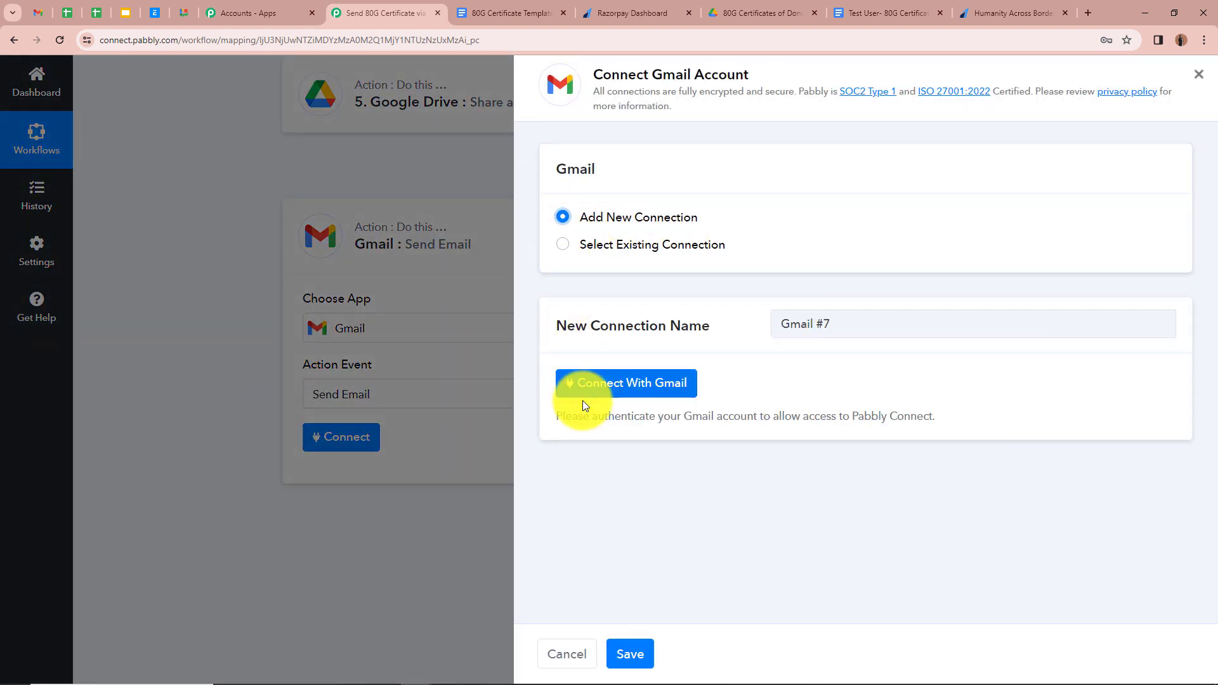
{"action": "left_click", "coordinate": [690, 385]}
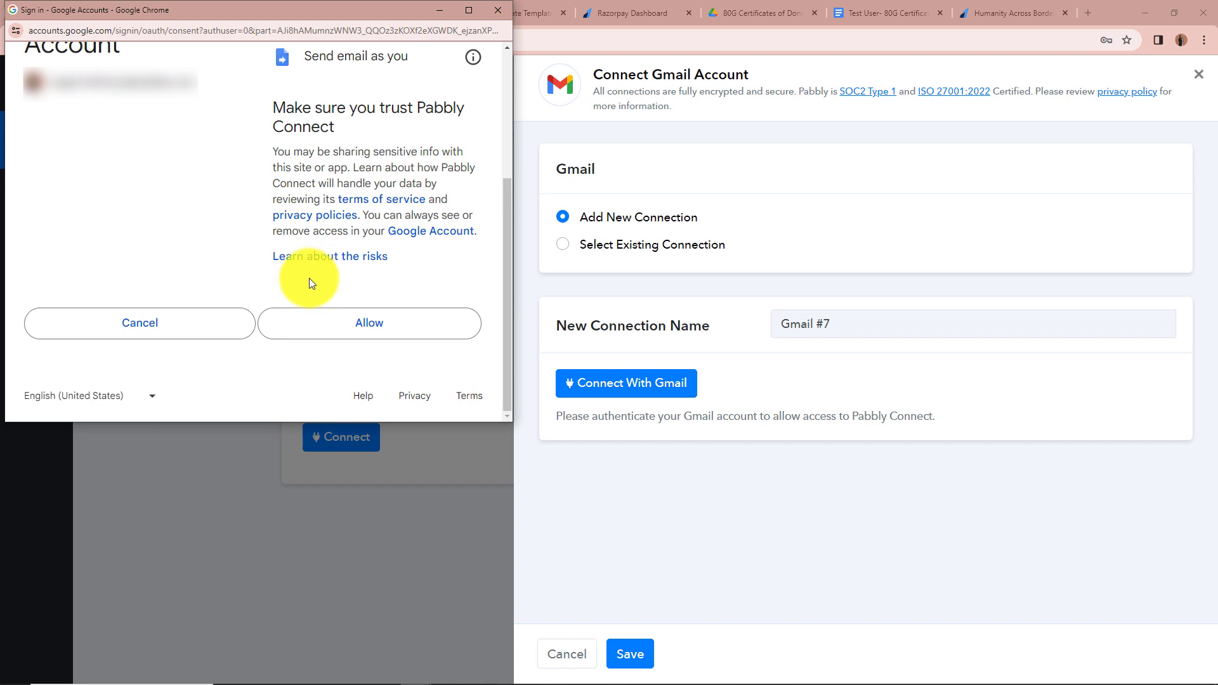
{"action": "left_click", "coordinate": [432, 325]}
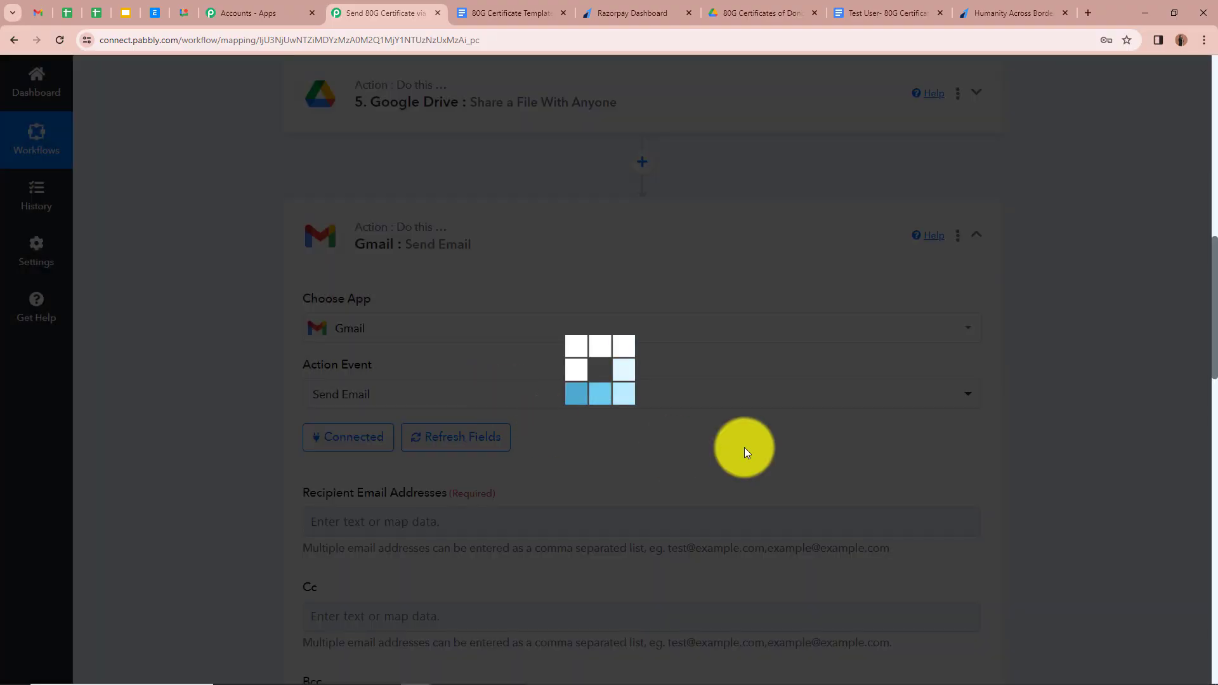
- Map the Razorpay Notes Email field into the Gmail Recipient Email
{"action": "scroll", "coordinate": [253, 299], "scroll_direction": "down", "scroll_amount": 5}
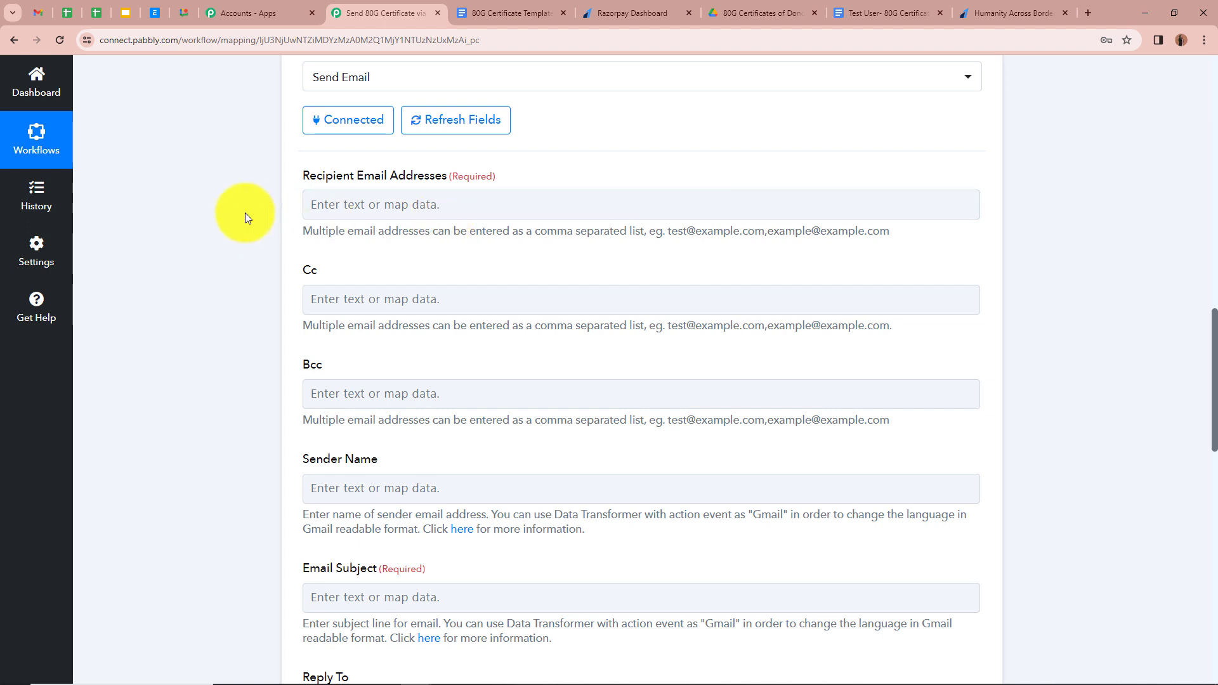
{"action": "left_click", "coordinate": [357, 202]}
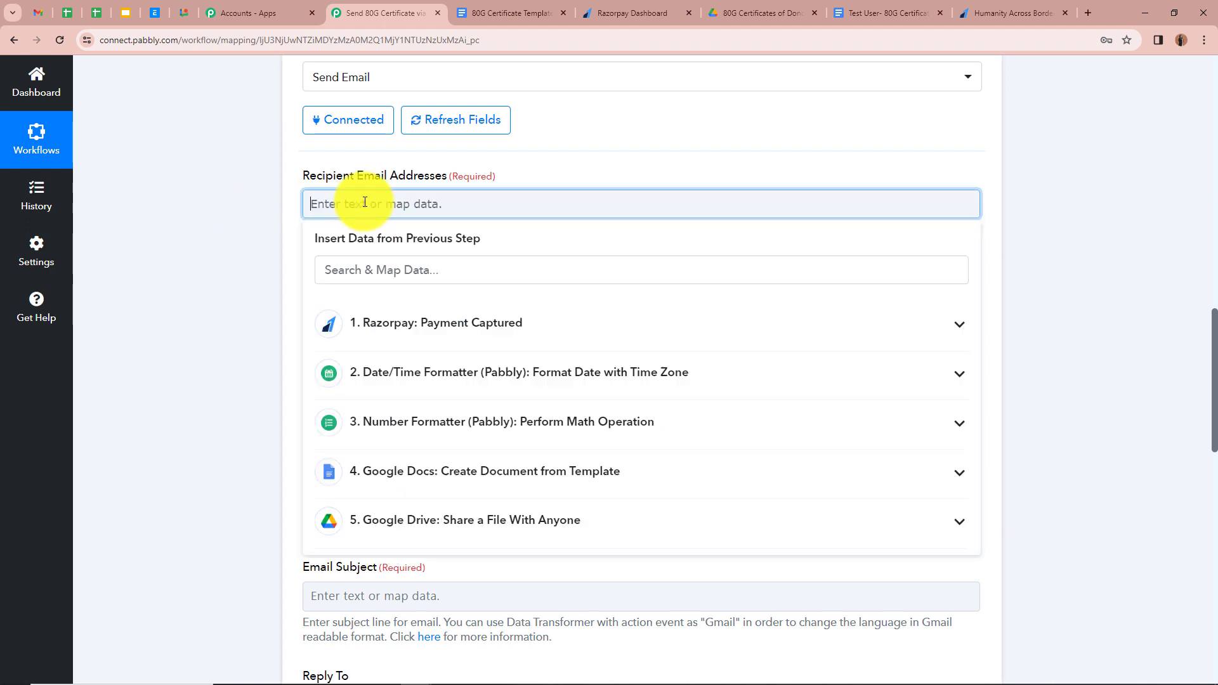
{"action": "left_click", "coordinate": [958, 327]}
{"action": "scroll", "coordinate": [615, 416], "scroll_direction": "down", "scroll_amount": 3}
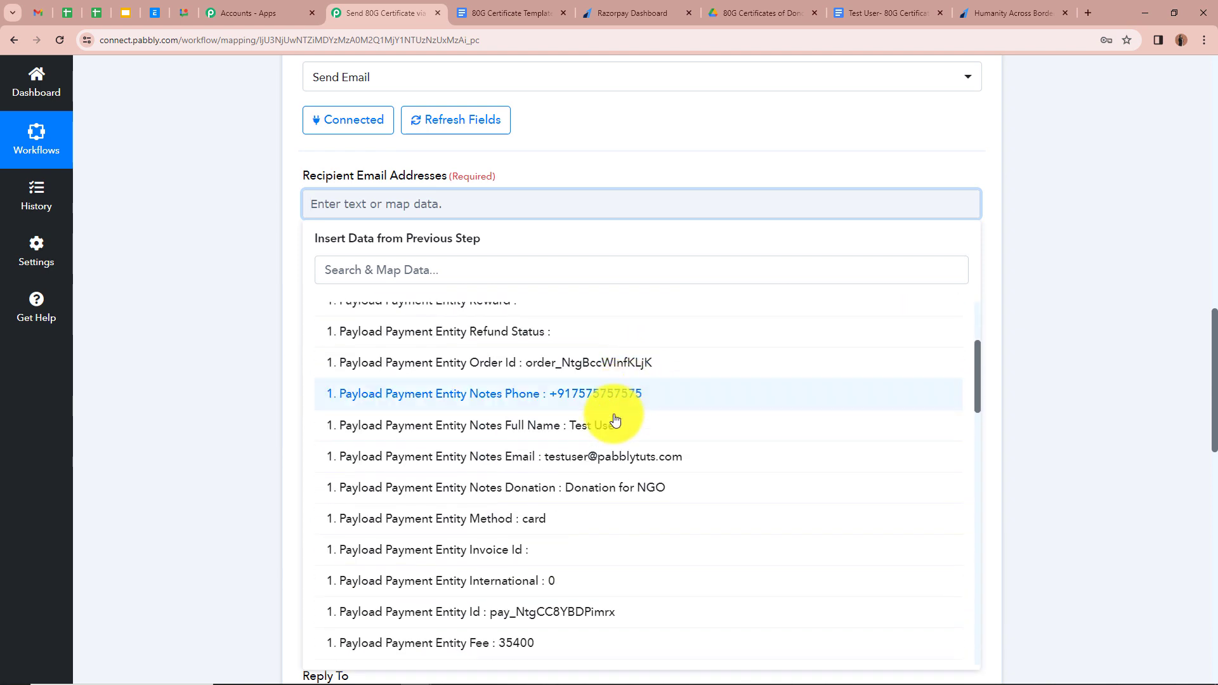
{"action": "left_click", "coordinate": [603, 462]}
{"action": "left_click", "coordinate": [223, 208]}
{"action": "scroll", "coordinate": [223, 208], "scroll_direction": "down", "scroll_amount": 2}
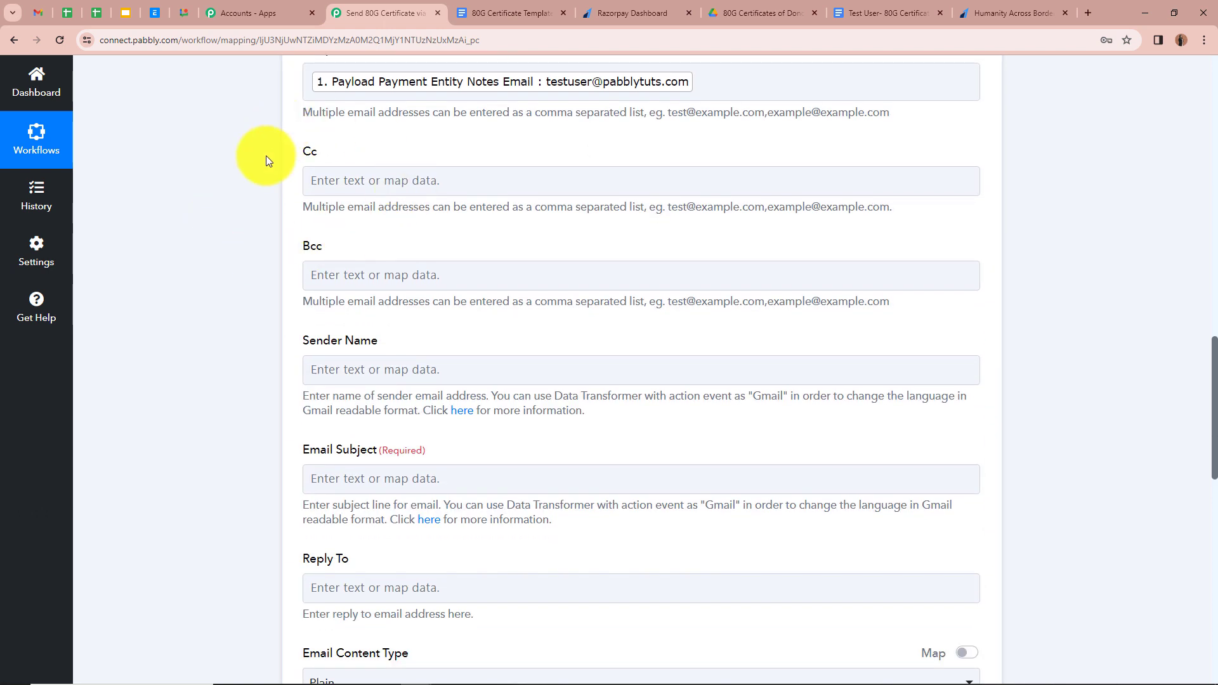
{"action": "scroll", "coordinate": [265, 255], "scroll_direction": "down", "scroll_amount": 2}
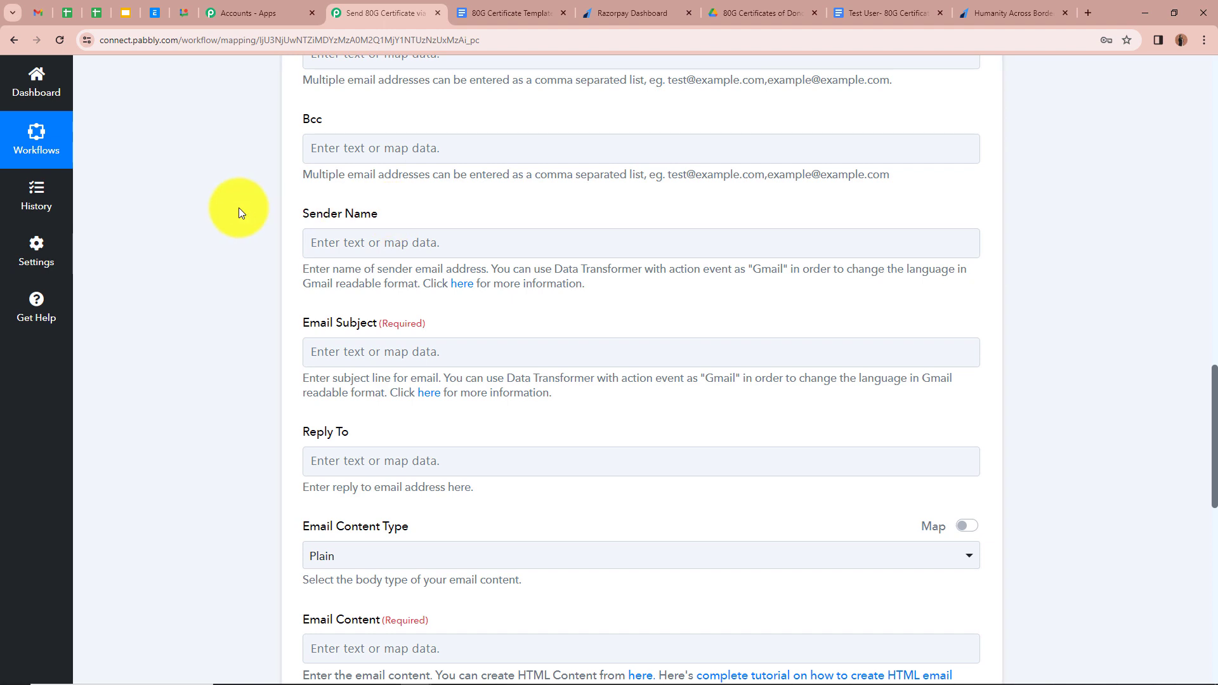
- Set sender name 'Humanity Across Borders' and subject 'Humanity Across Borders- 80G Certificate'
{"action": "left_click", "coordinate": [469, 249]}
{"action": "left_click", "coordinate": [469, 249]}
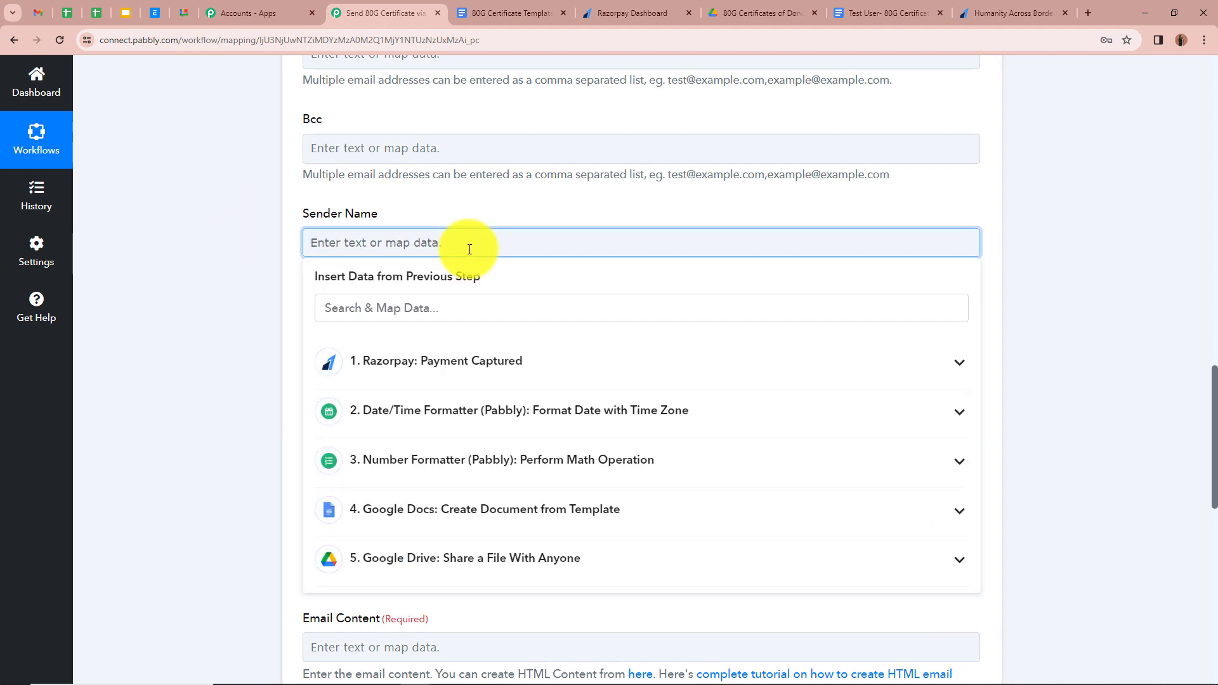
{"action": "type", "text": "Humanity Across Borders"}
{"action": "left_click", "coordinate": [217, 237]}
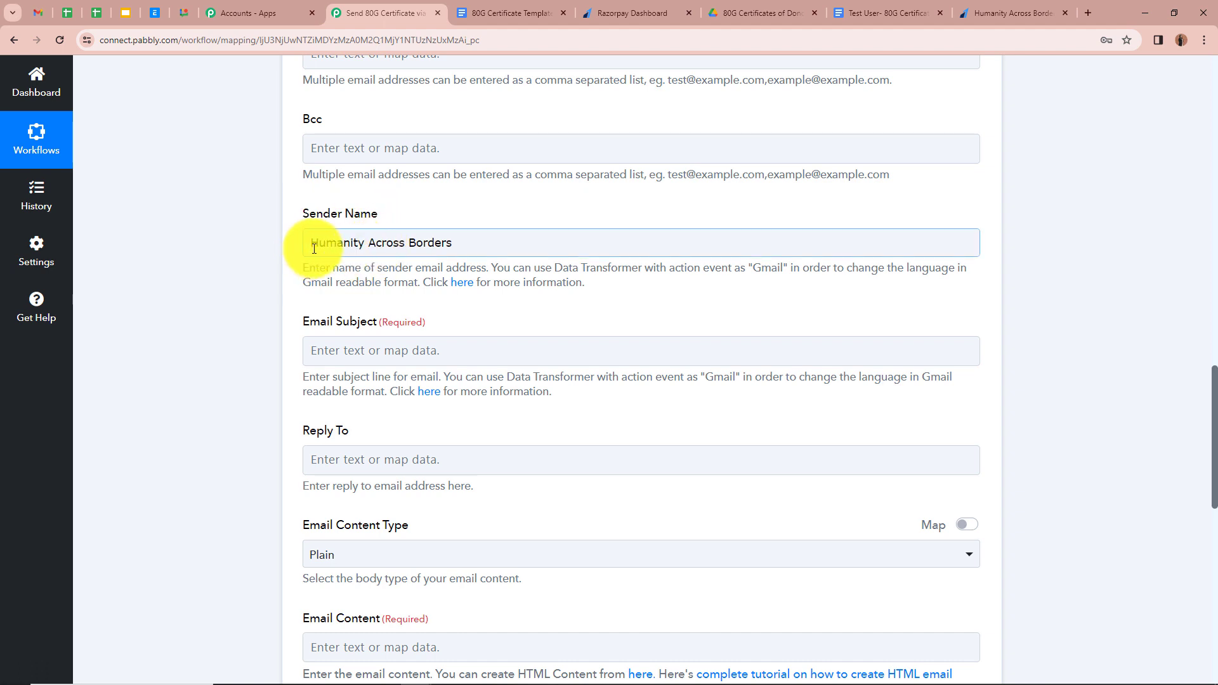
{"action": "scroll", "coordinate": [314, 255], "scroll_direction": "down", "scroll_amount": 2}
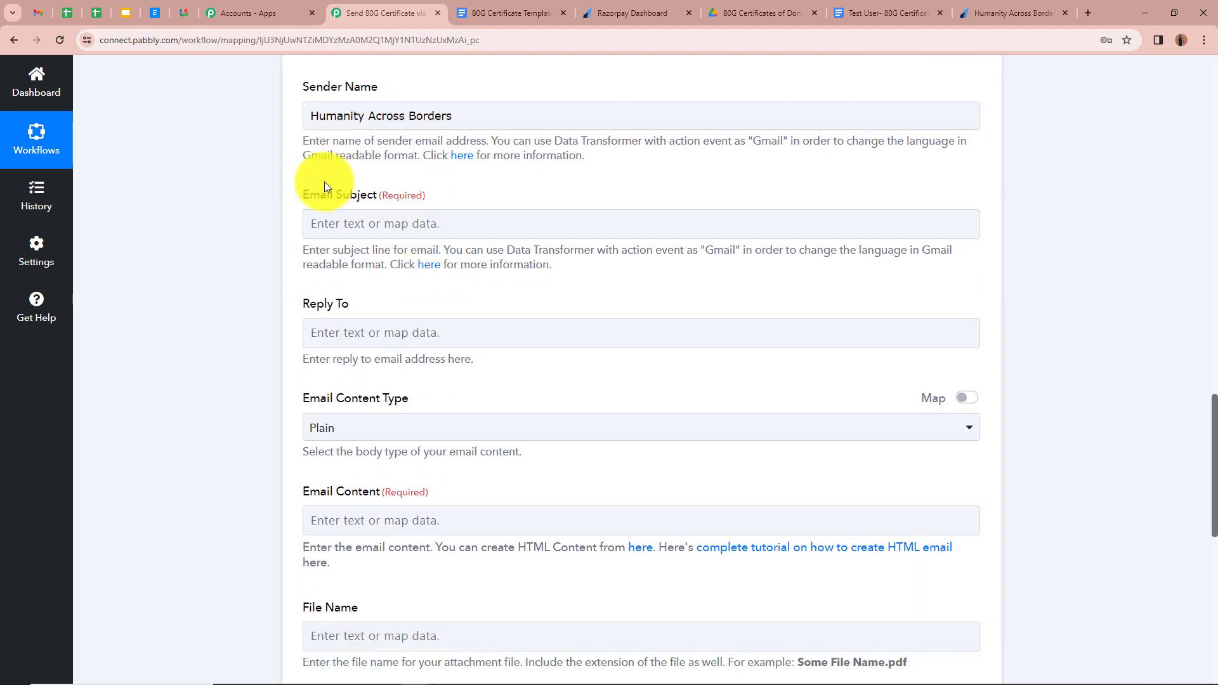
{"action": "left_click", "coordinate": [381, 224]}
{"action": "type", "text": "Humanity Across Borders- 80G Certificate"}
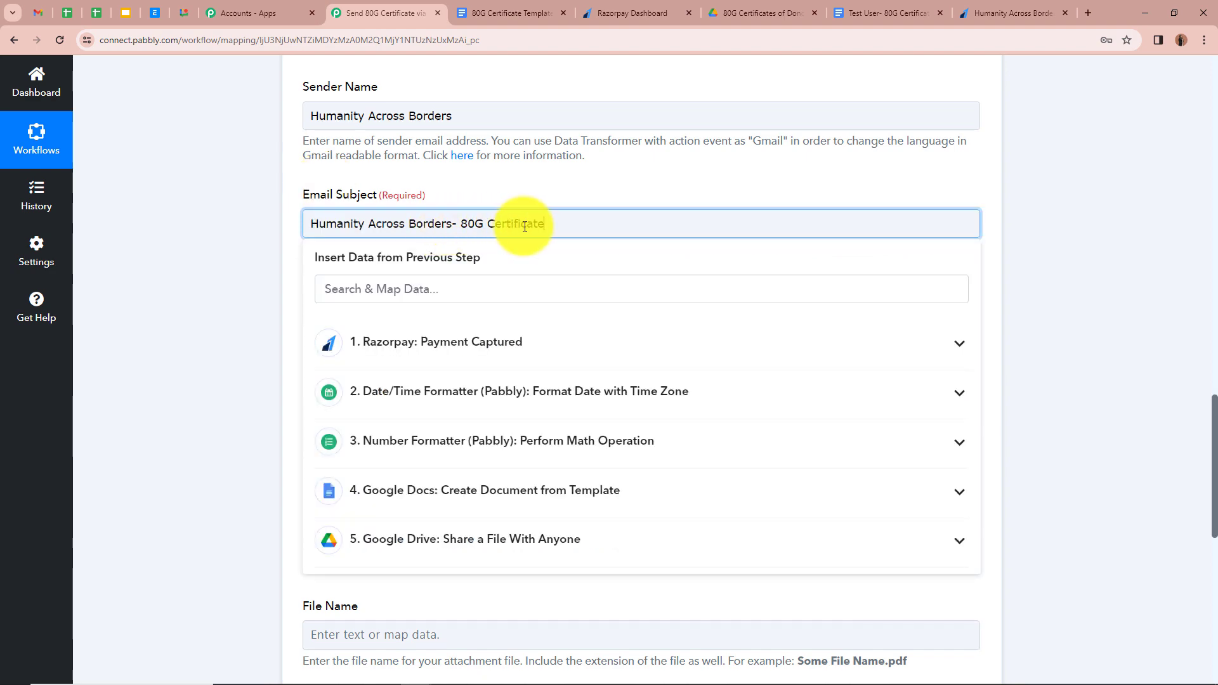
{"action": "left_click", "coordinate": [234, 259]}
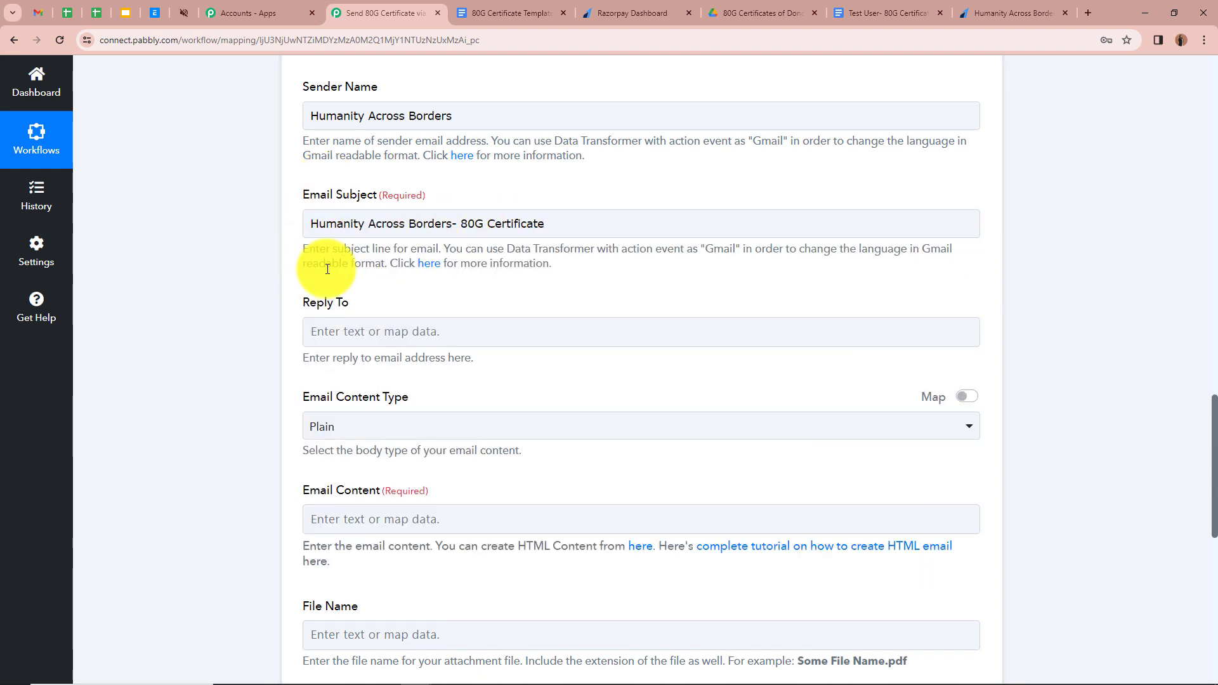
- Keep the Email Content Type set to Plain
{"action": "scroll", "coordinate": [299, 203], "scroll_direction": "down", "scroll_amount": 1}
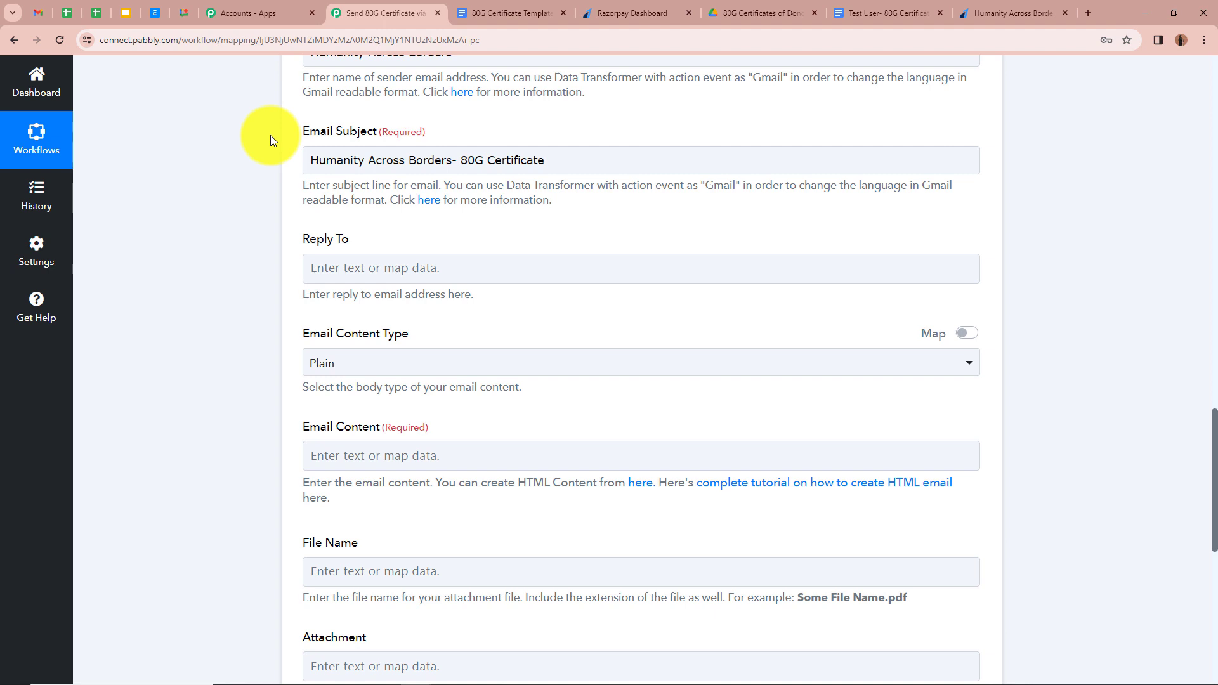
{"action": "scroll", "coordinate": [242, 171], "scroll_direction": "down", "scroll_amount": 1}
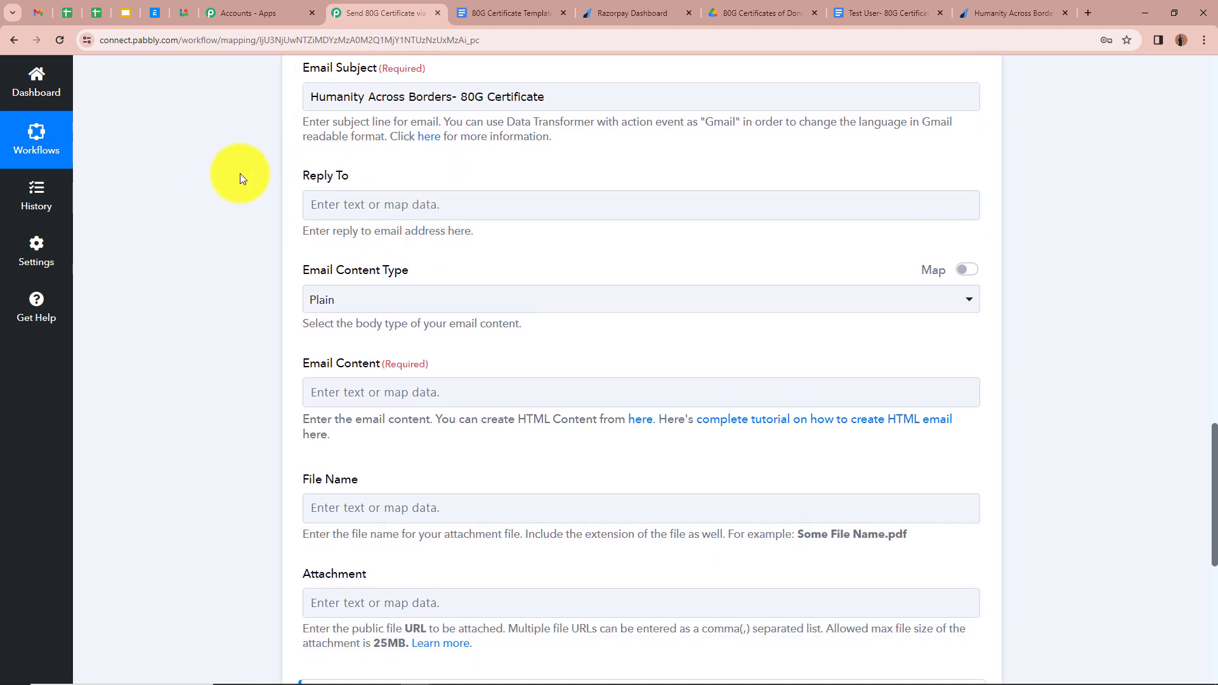
{"action": "scroll", "coordinate": [241, 174], "scroll_direction": "down", "scroll_amount": 3}
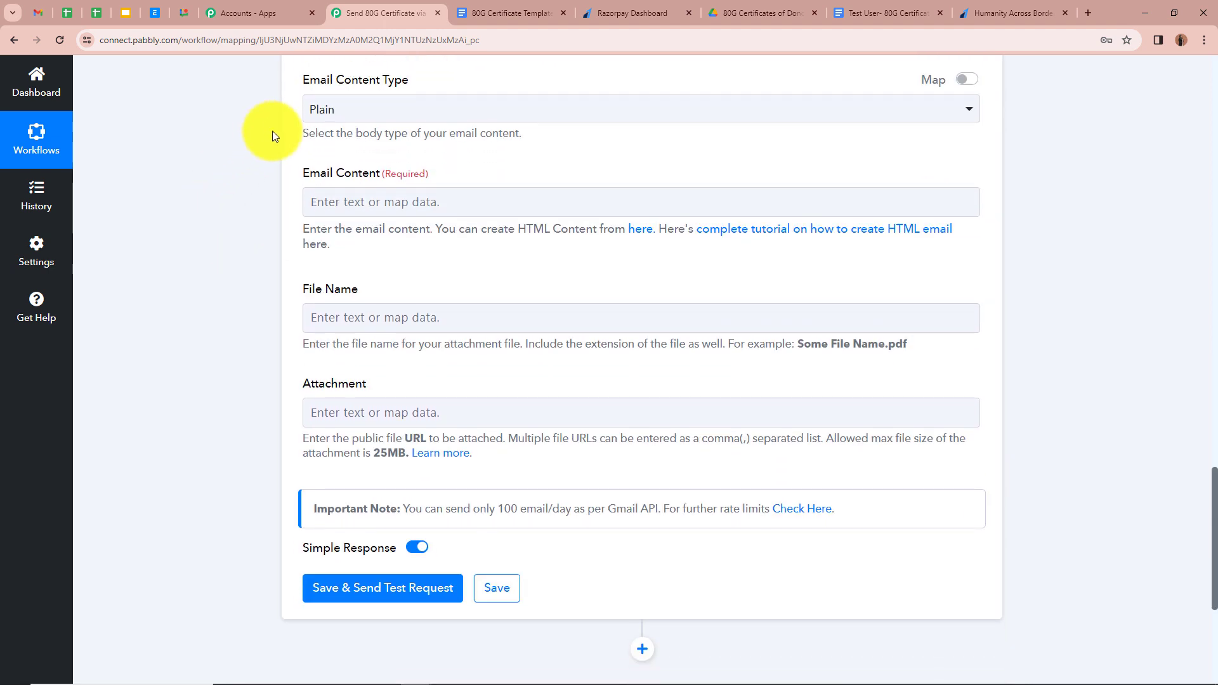
{"action": "left_click", "coordinate": [467, 108]}
{"action": "left_click", "coordinate": [441, 185]}
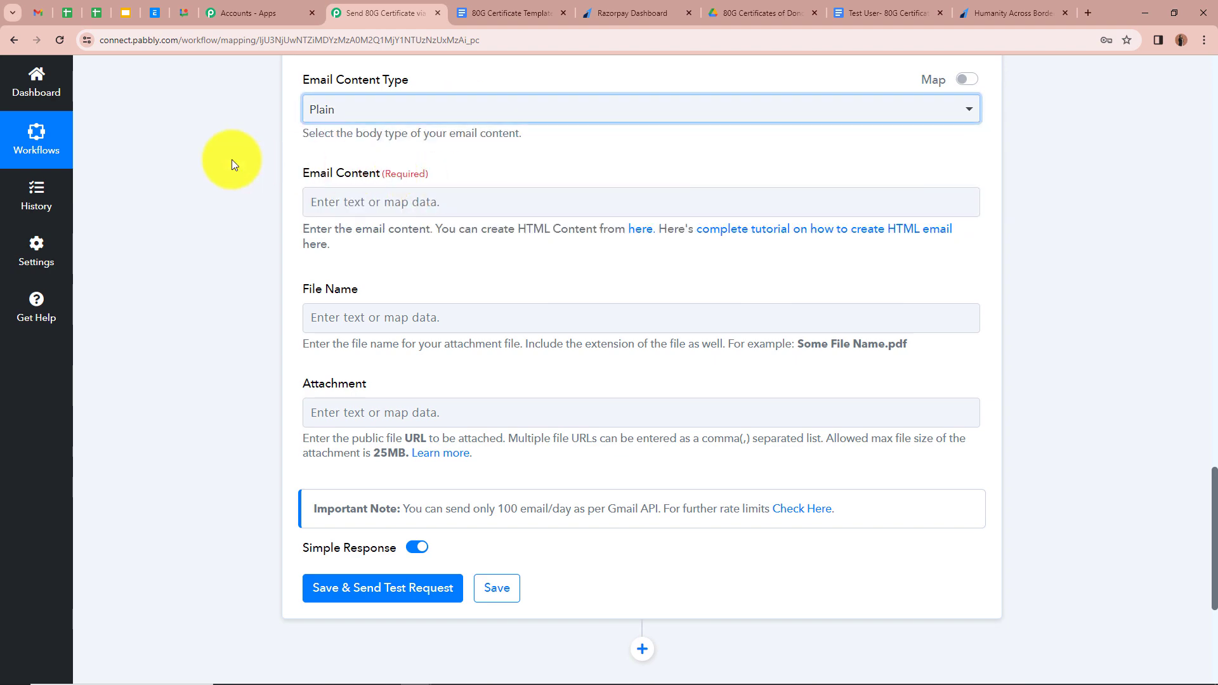
{"action": "scroll", "coordinate": [233, 164], "scroll_direction": "down", "scroll_amount": 1}
{"action": "scroll", "coordinate": [234, 162], "scroll_direction": "up", "scroll_amount": 1}
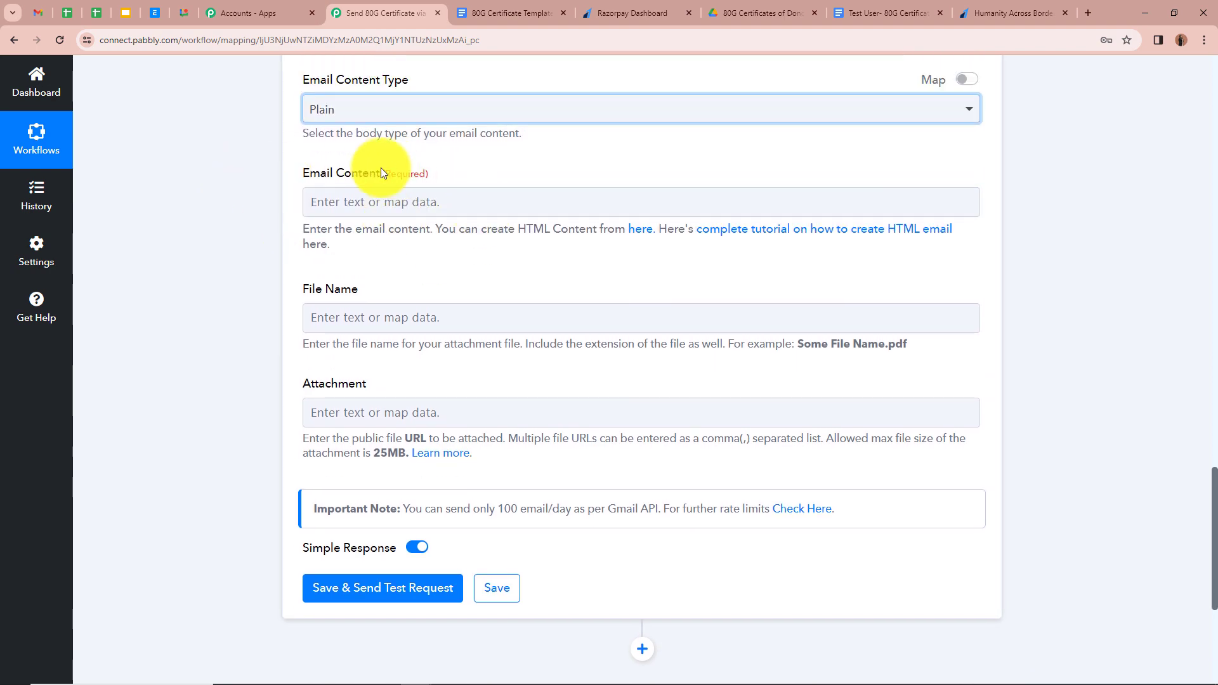
- Paste the thank-you email body and insert Payload Payment Entity Notes Full Name after 'Hello'
{"action": "left_click", "coordinate": [375, 190]}
{"action": "key", "text": "ctrl+v"}
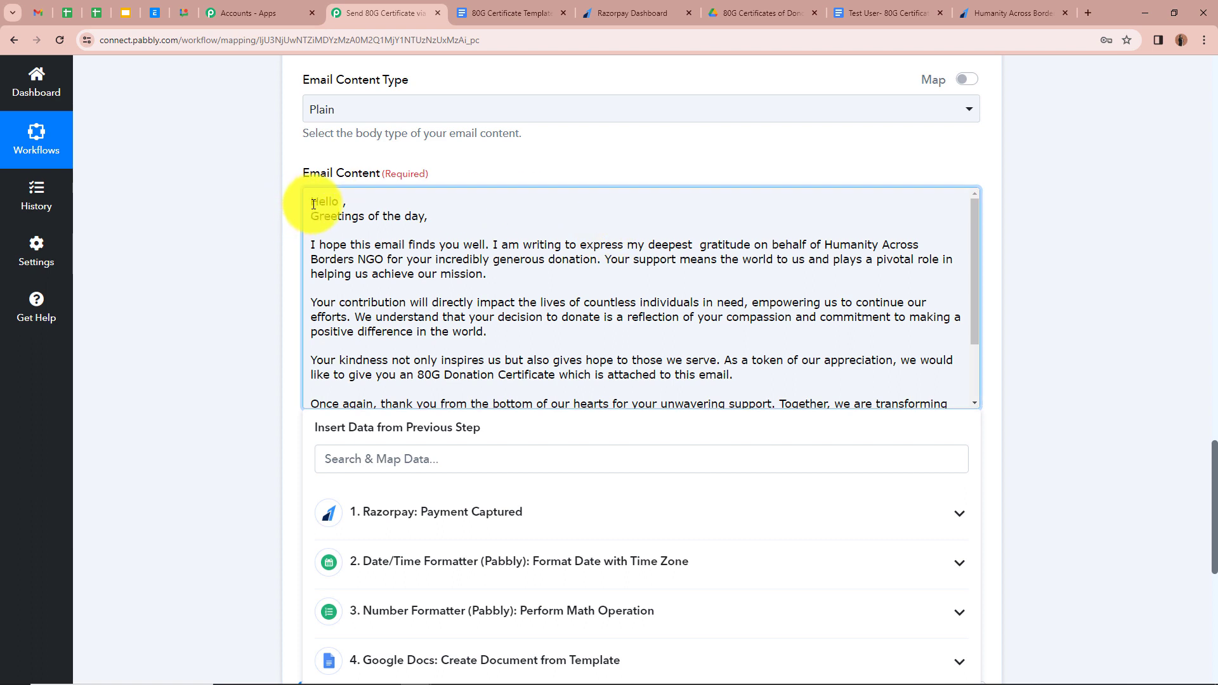
{"action": "left_click", "coordinate": [777, 515]}
{"action": "scroll", "coordinate": [698, 571], "scroll_direction": "down", "scroll_amount": 1}
{"action": "scroll", "coordinate": [691, 583], "scroll_direction": "down", "scroll_amount": 3}
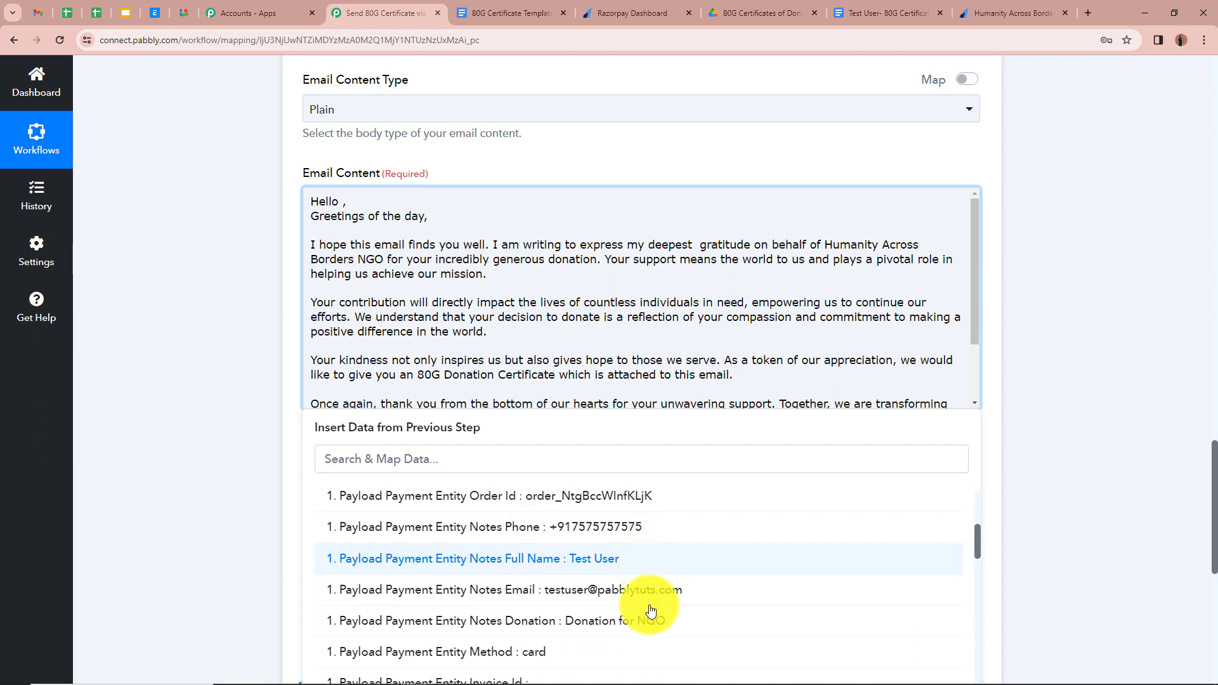
{"action": "left_click", "coordinate": [617, 564]}
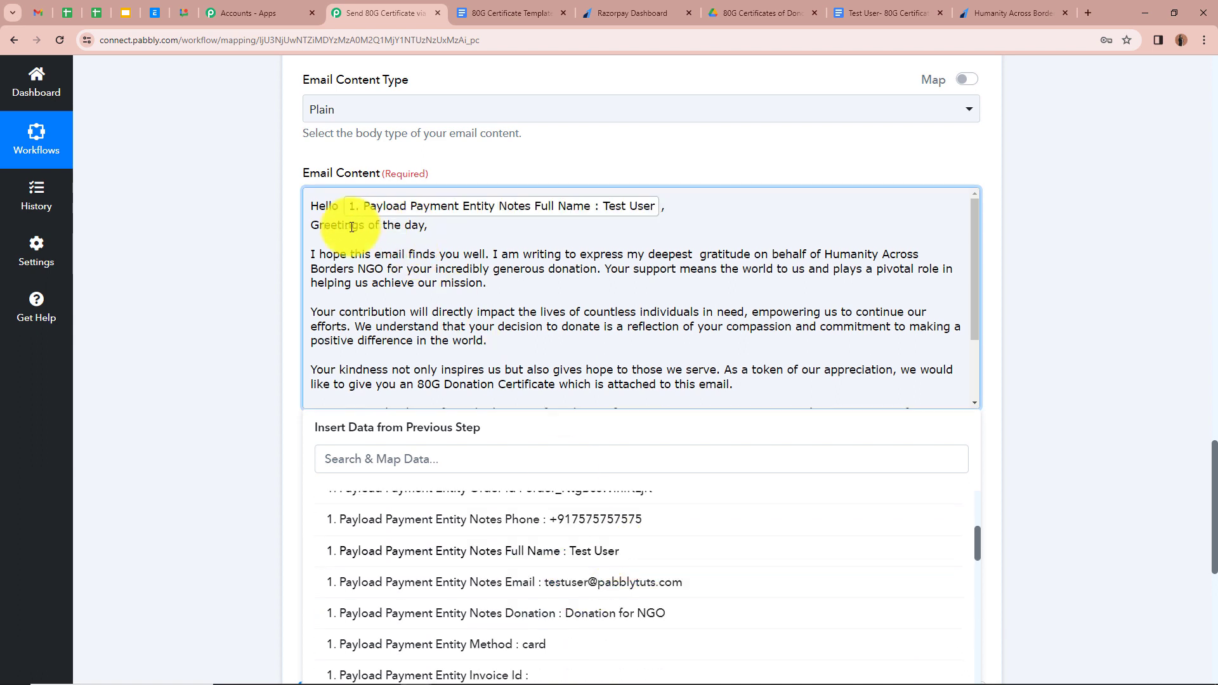
{"action": "left_click", "coordinate": [236, 227]}
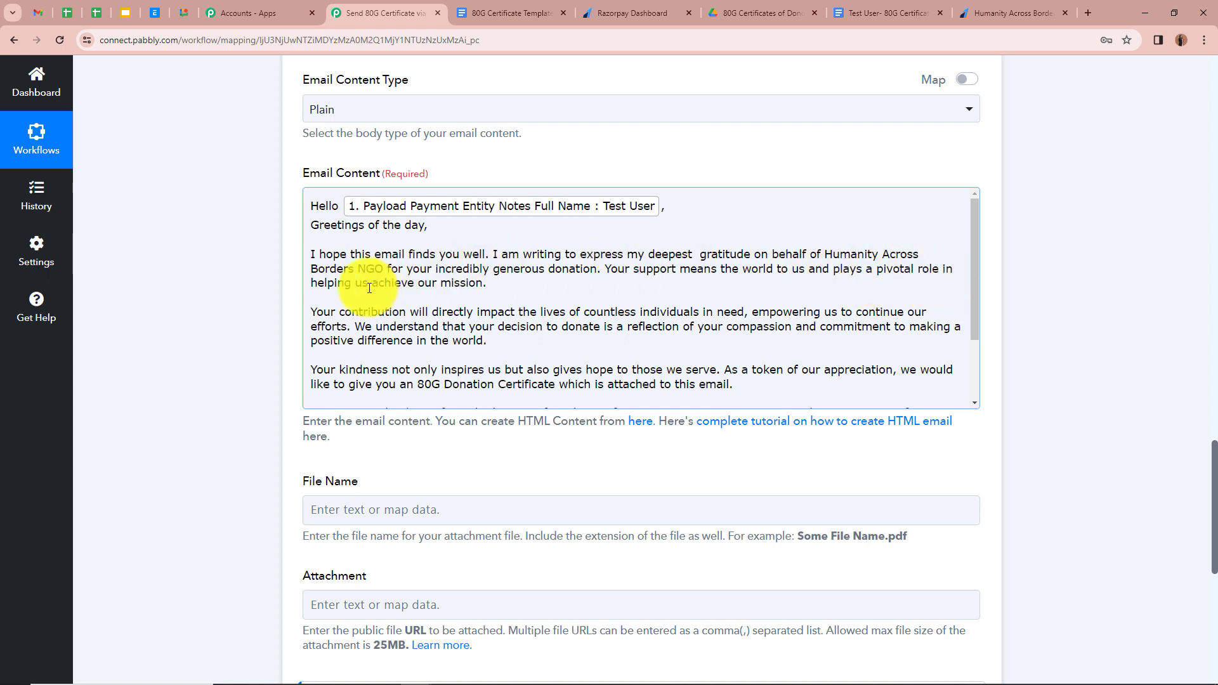
{"action": "scroll", "coordinate": [450, 289], "scroll_direction": "down", "scroll_amount": 1}
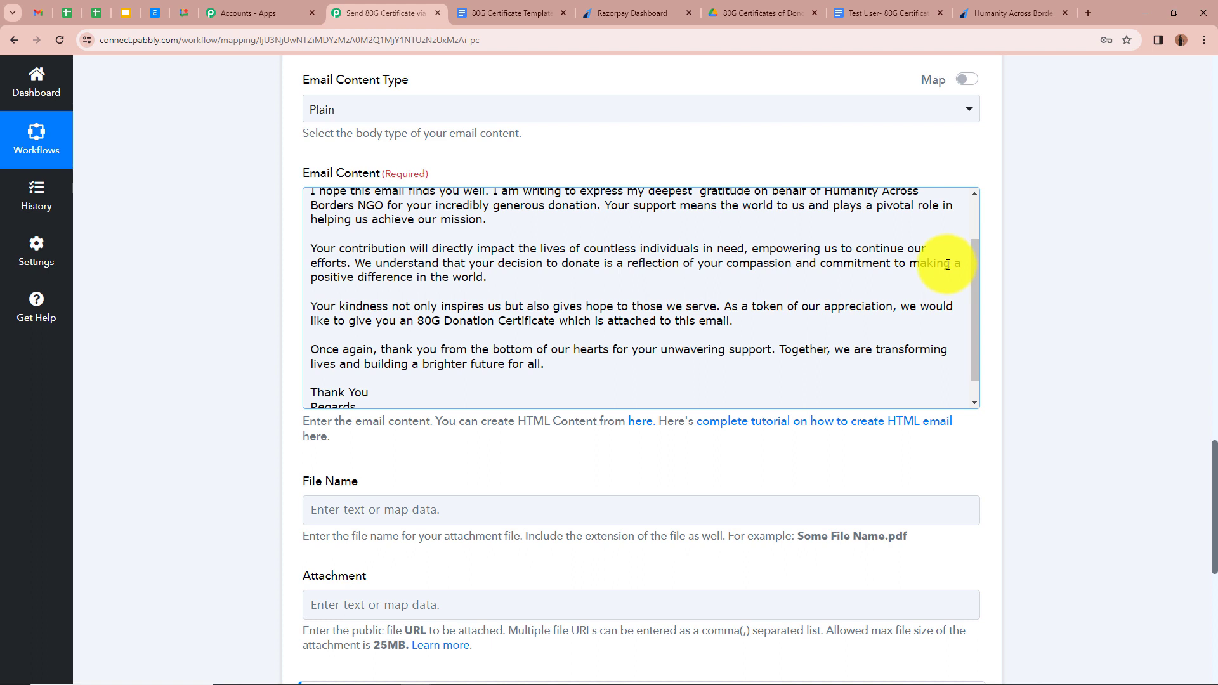
{"action": "scroll", "coordinate": [419, 282], "scroll_direction": "down", "scroll_amount": 1}
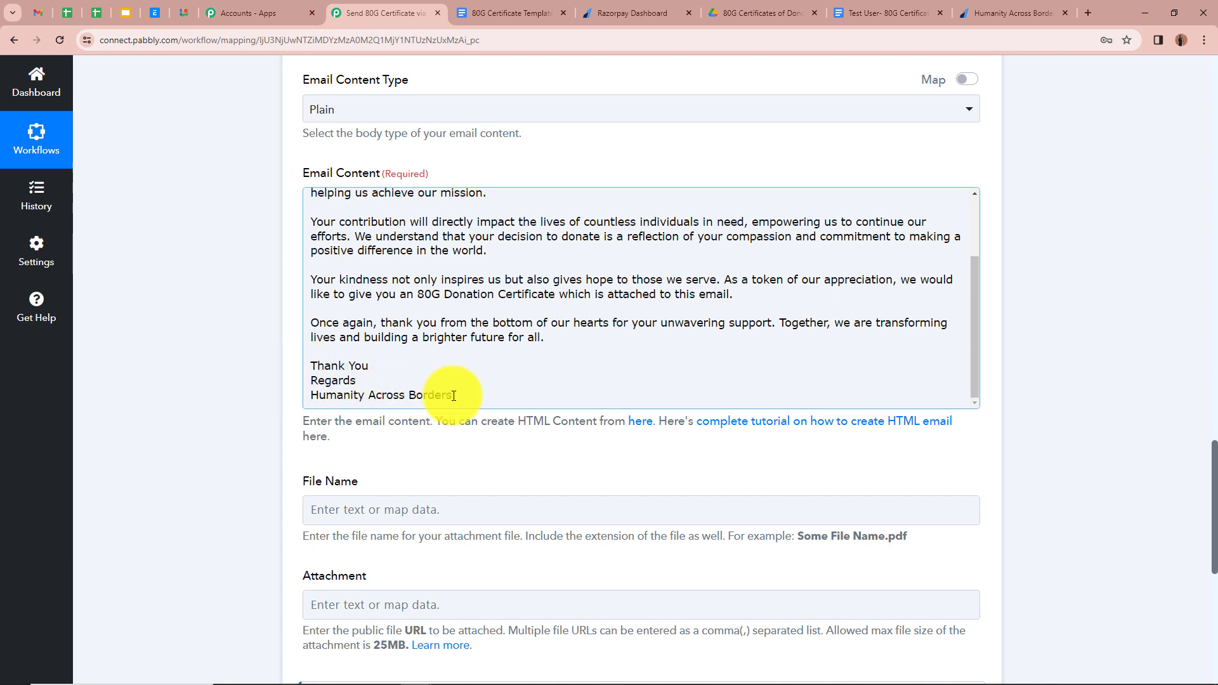
{"action": "scroll", "coordinate": [219, 397], "scroll_direction": "down", "scroll_amount": 2}
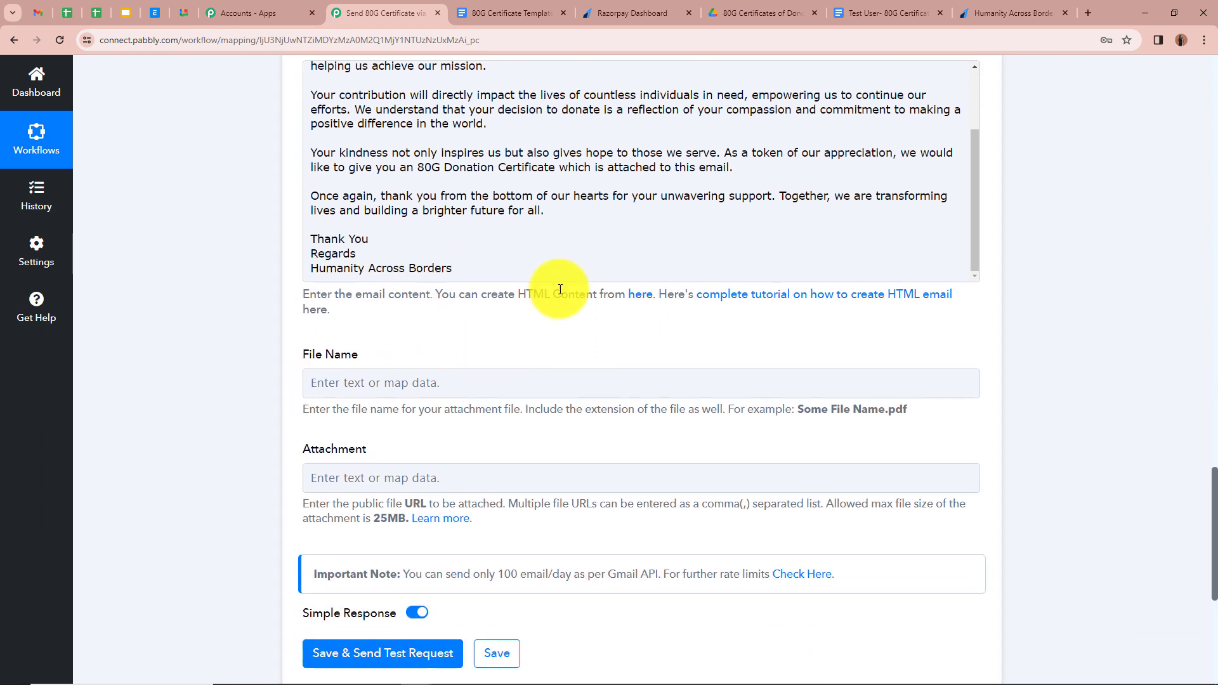
{"action": "scroll", "coordinate": [566, 273], "scroll_direction": "up", "scroll_amount": 3}
{"action": "scroll", "coordinate": [261, 274], "scroll_direction": "up", "scroll_amount": 2}
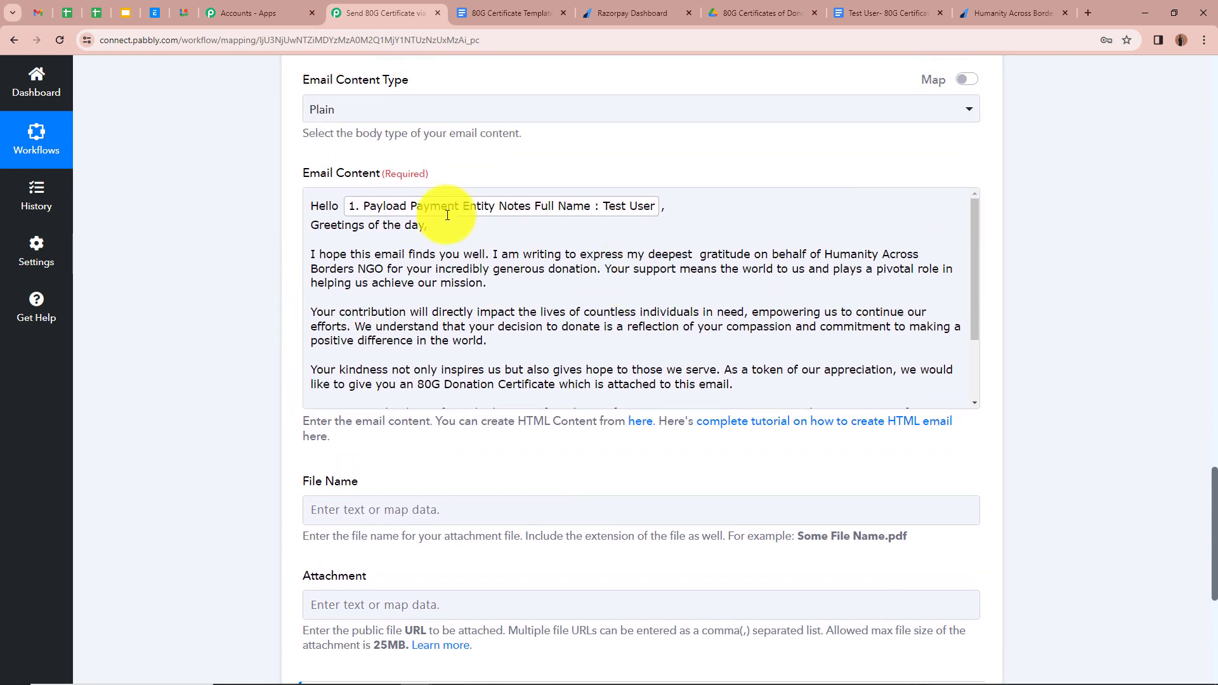
{"action": "scroll", "coordinate": [124, 272], "scroll_direction": "down", "scroll_amount": 3}
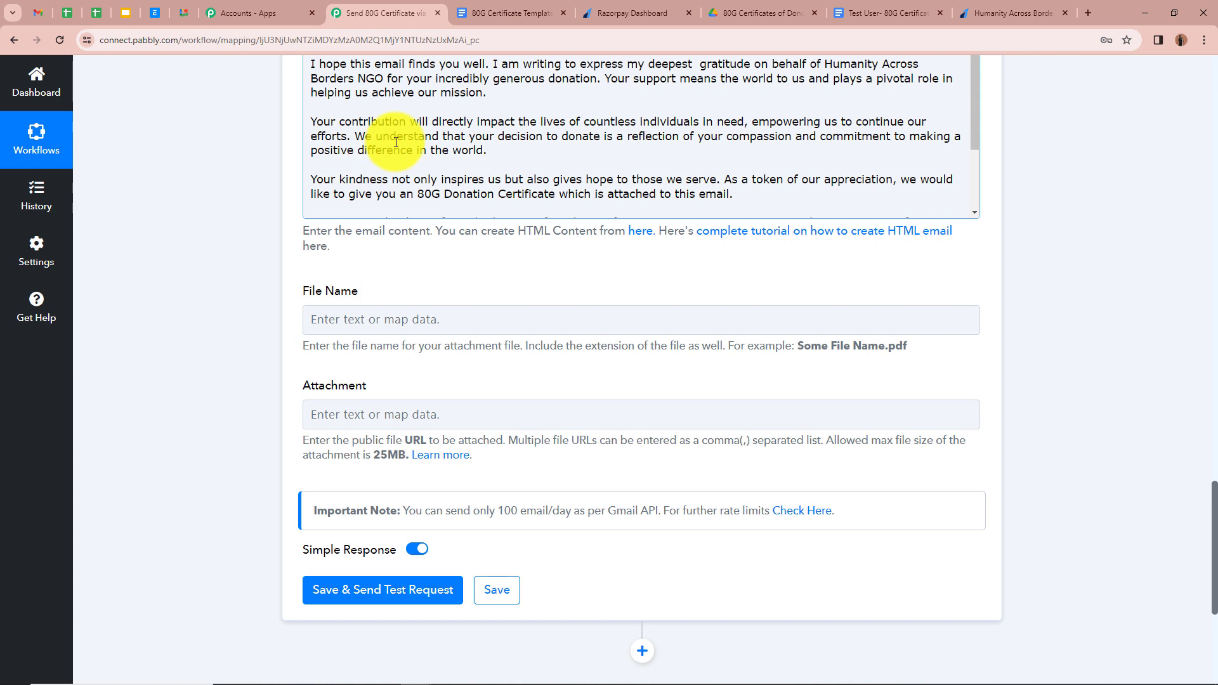
- Name the attachment with the donor's Notes Full Name followed by '- 80G Certificate.pdf'
{"action": "left_click", "coordinate": [328, 316]}
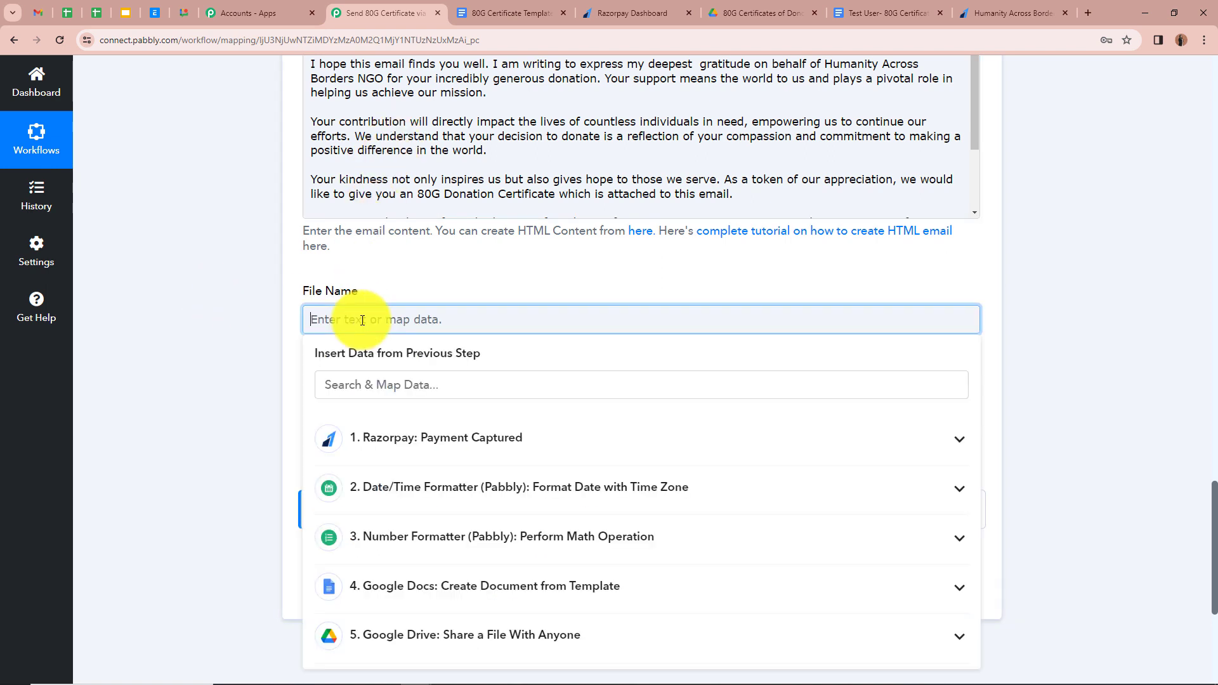
{"action": "left_click", "coordinate": [878, 441]}
{"action": "scroll", "coordinate": [495, 563], "scroll_direction": "down", "scroll_amount": 3}
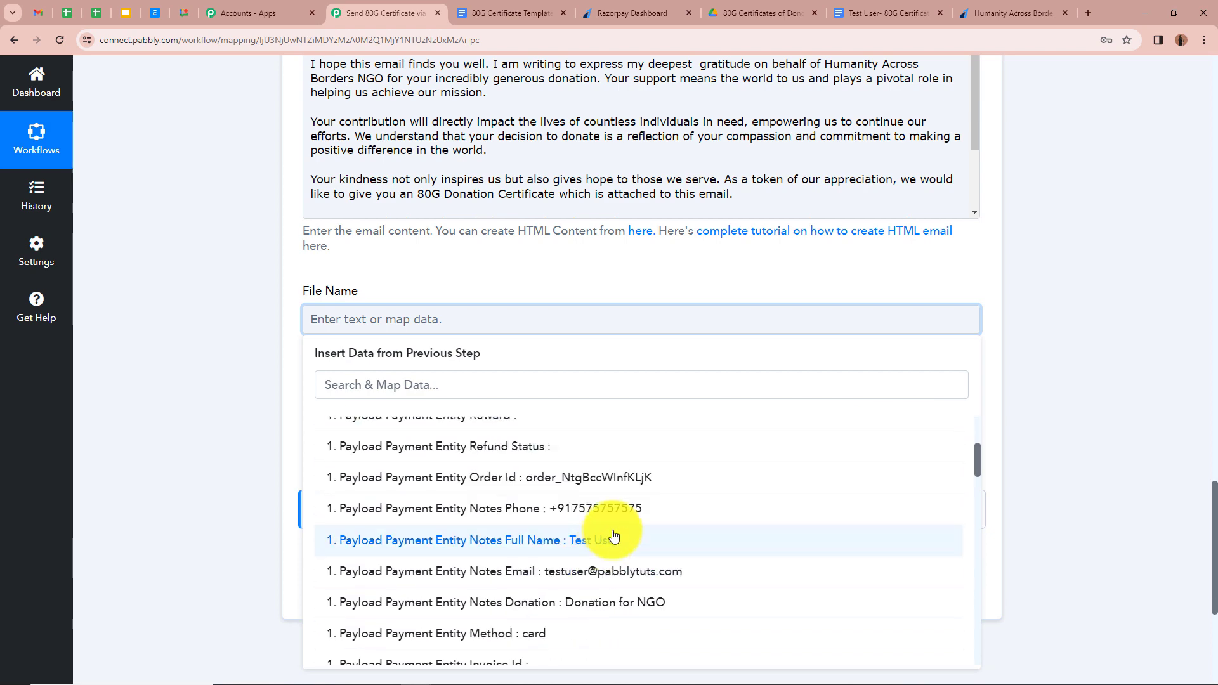
{"action": "left_click", "coordinate": [613, 538]}
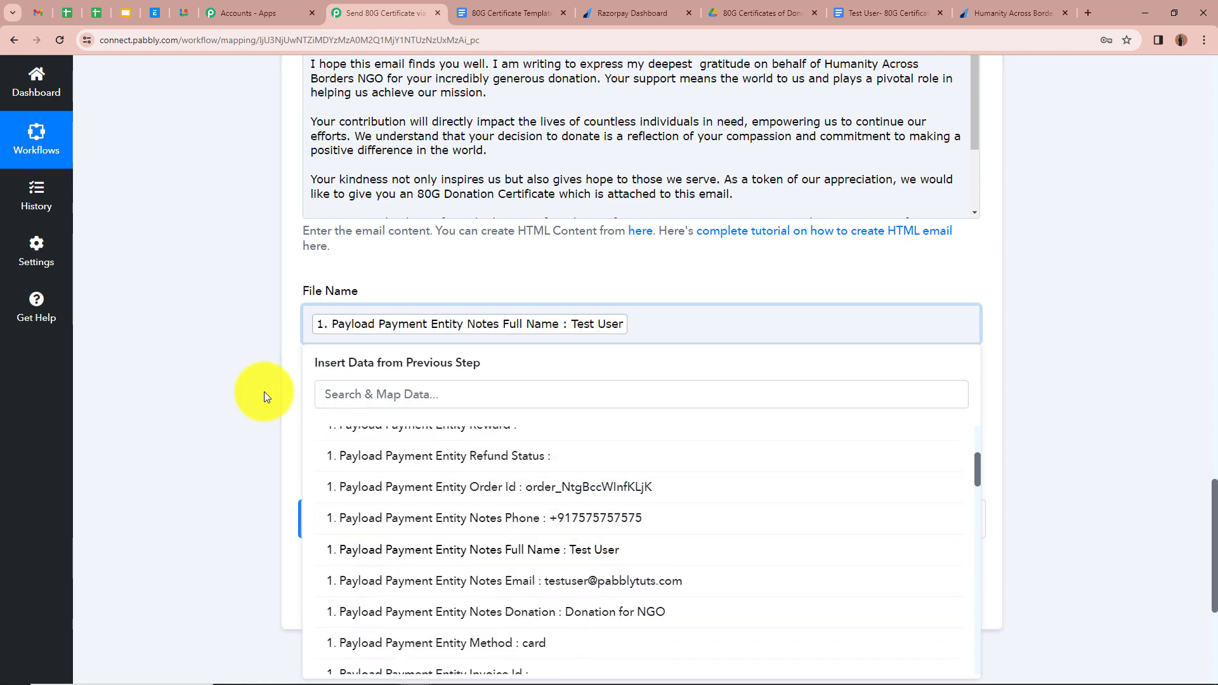
{"action": "type", "text": "-"}
{"action": "type", "text": "80G Certificate.pdf"}
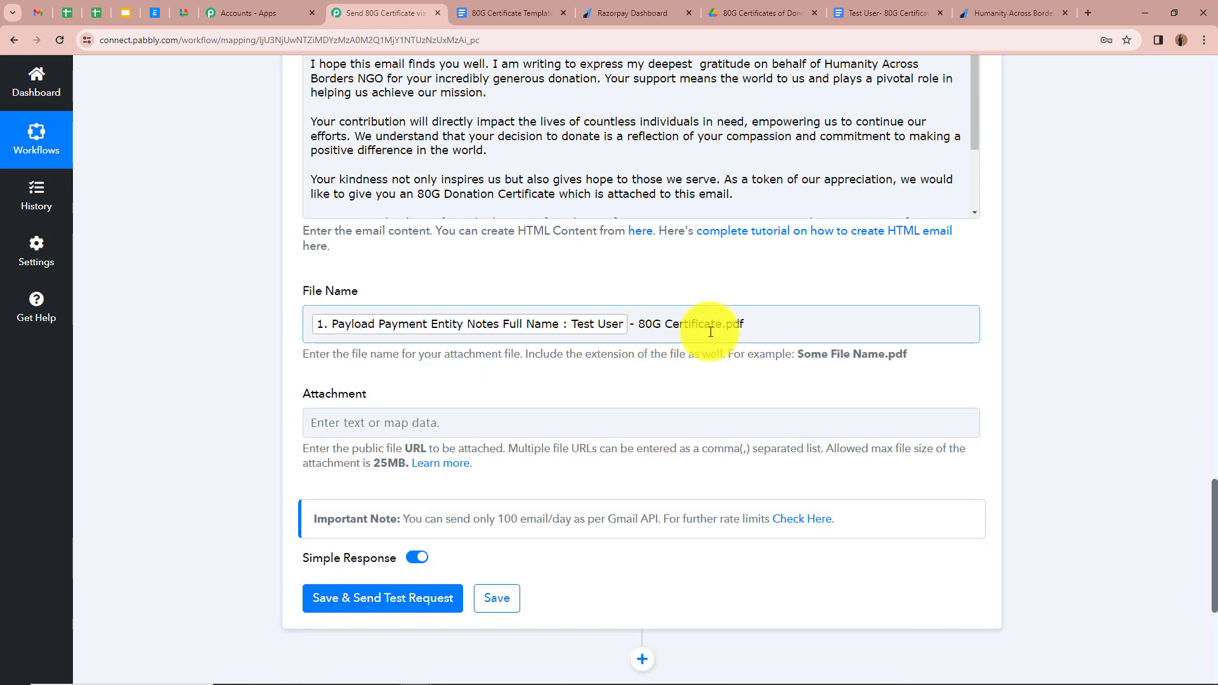
{"action": "left_click", "coordinate": [729, 348]}
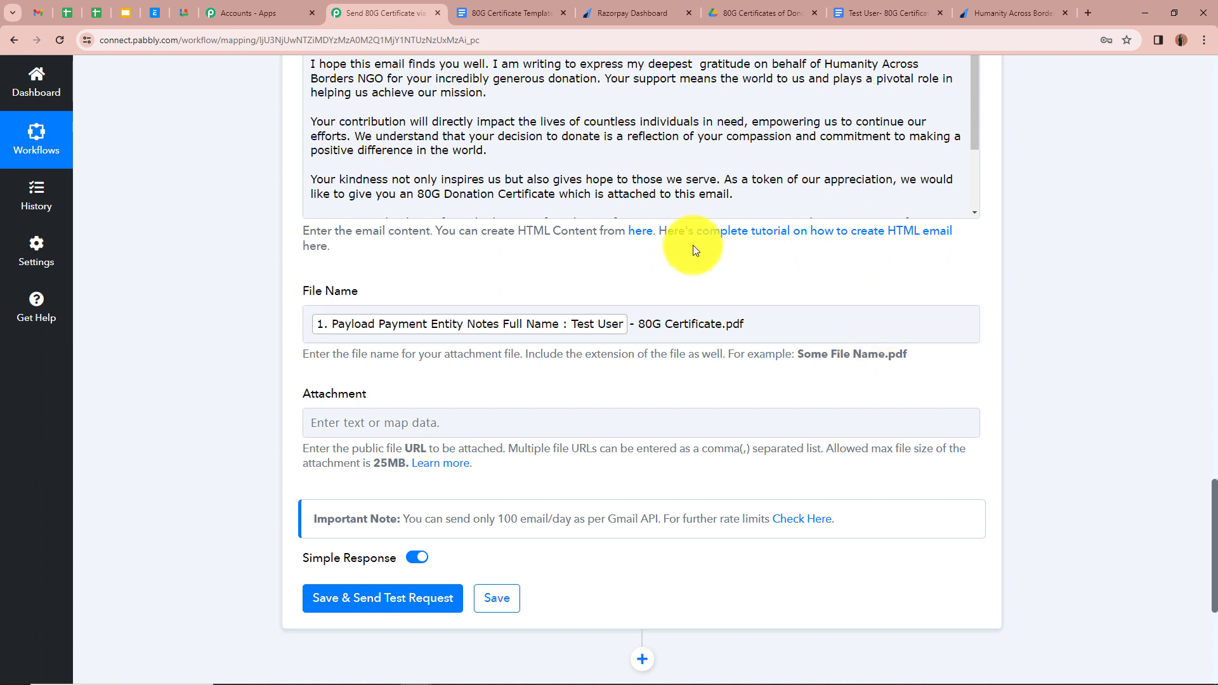
{"action": "left_click", "coordinate": [761, 325]}
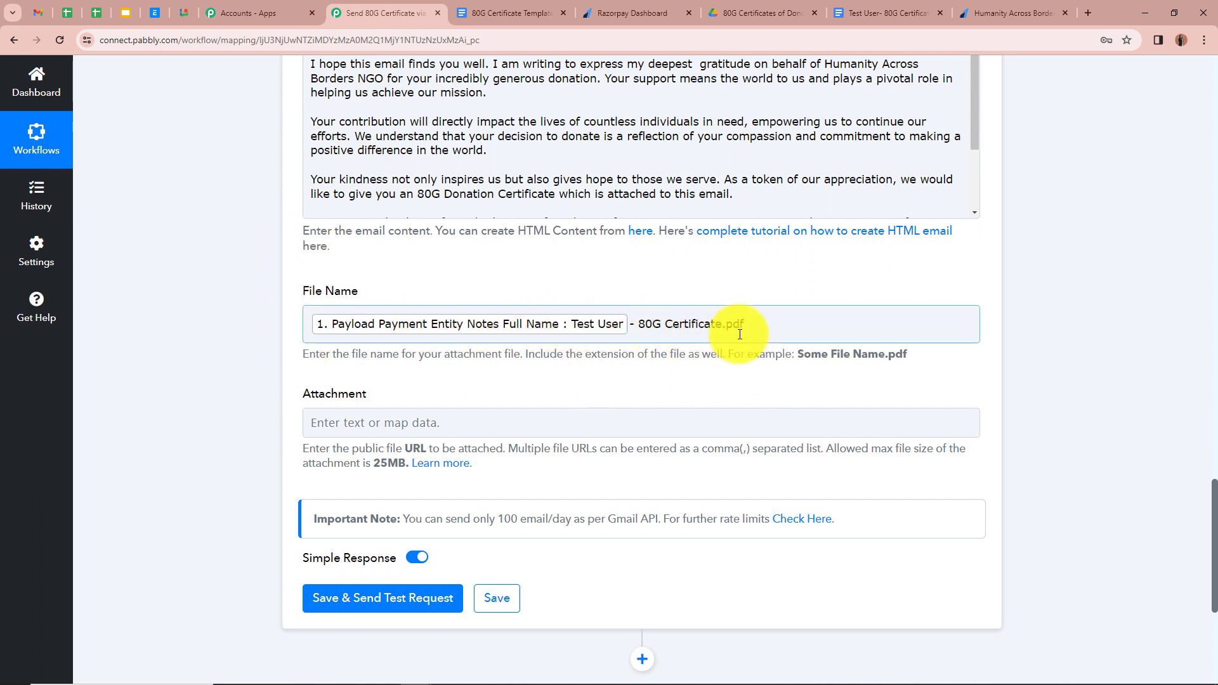
- Attach the Google Drive step's Res2 ExportLinks Application/pdf link as the email attachment
{"action": "scroll", "coordinate": [213, 330], "scroll_direction": "down", "scroll_amount": 1}
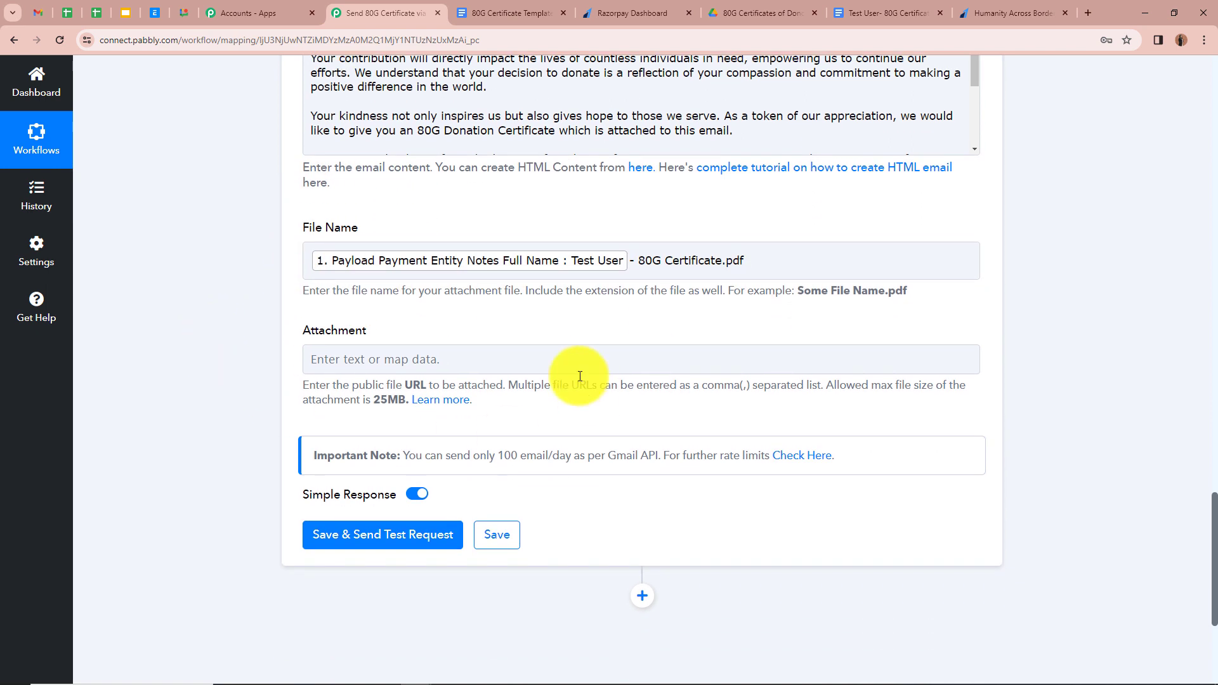
{"action": "left_click", "coordinate": [446, 352]}
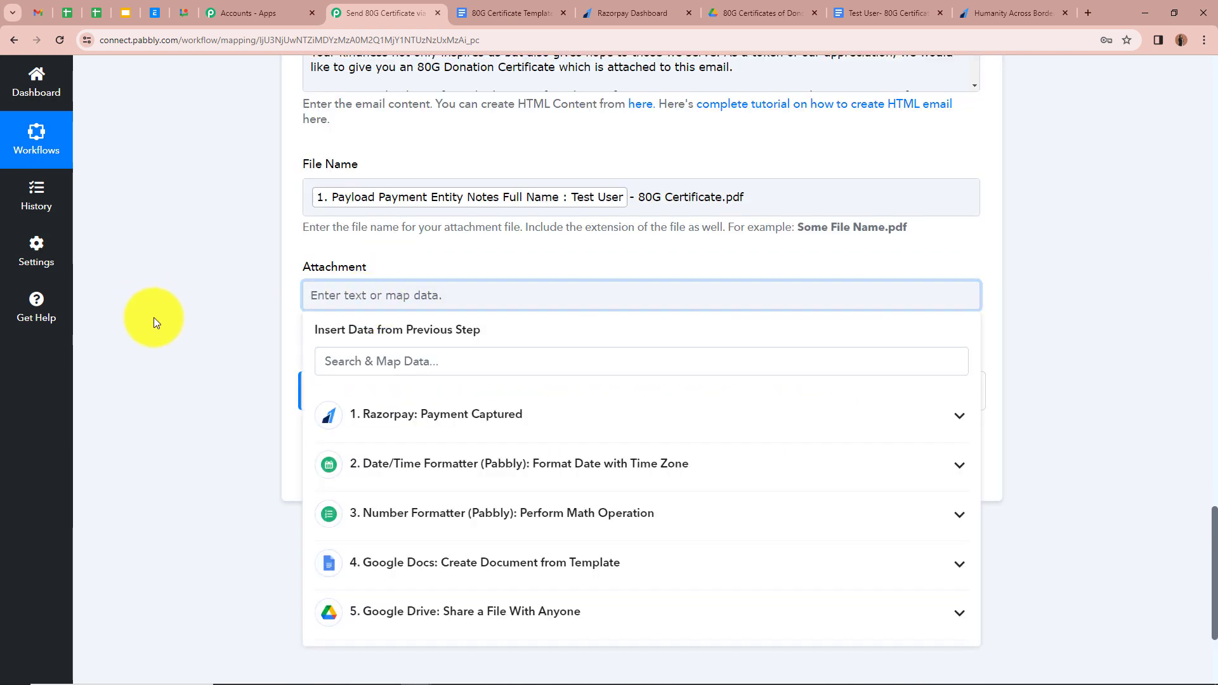
{"action": "scroll", "coordinate": [159, 322], "scroll_direction": "down", "scroll_amount": 1}
{"action": "left_click", "coordinate": [951, 563]}
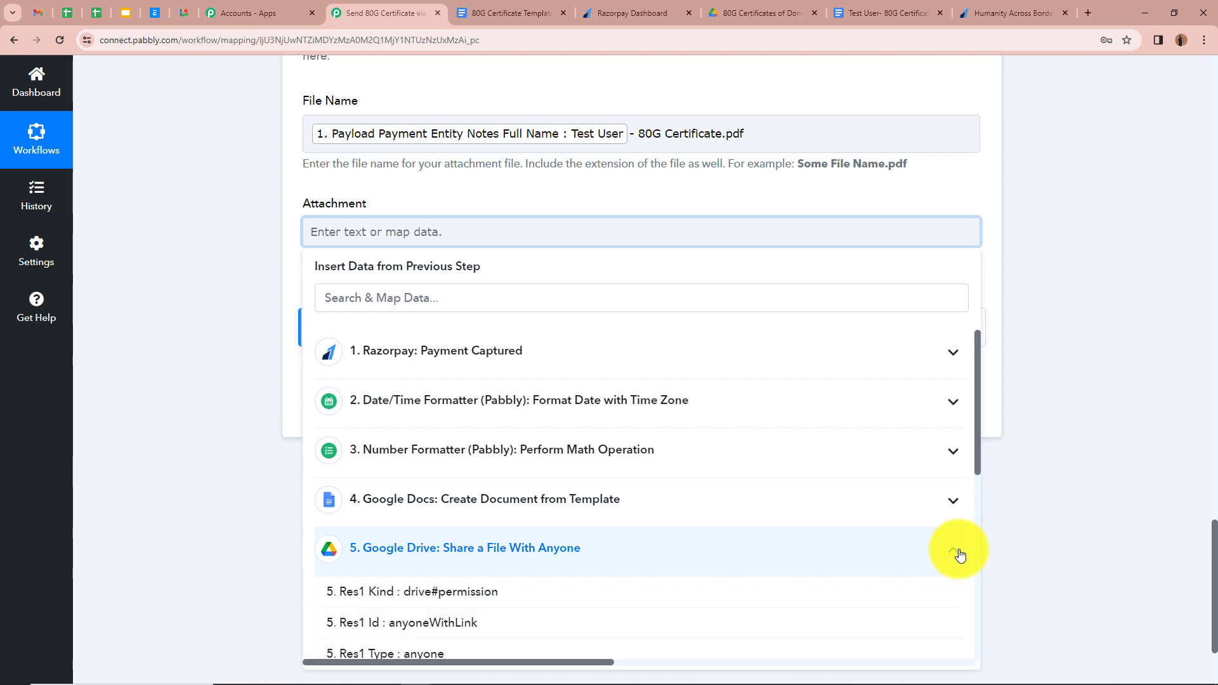
{"action": "scroll", "coordinate": [715, 552], "scroll_direction": "down", "scroll_amount": 4}
{"action": "scroll", "coordinate": [725, 519], "scroll_direction": "down", "scroll_amount": 2}
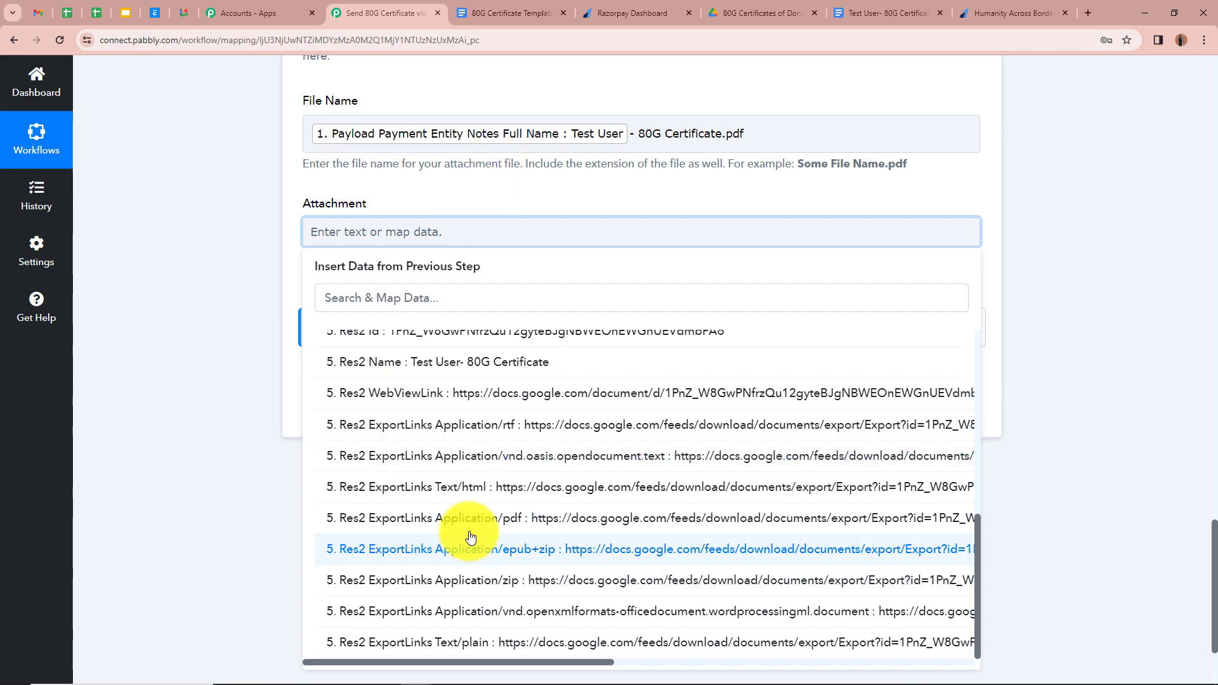
{"action": "left_click", "coordinate": [457, 519]}
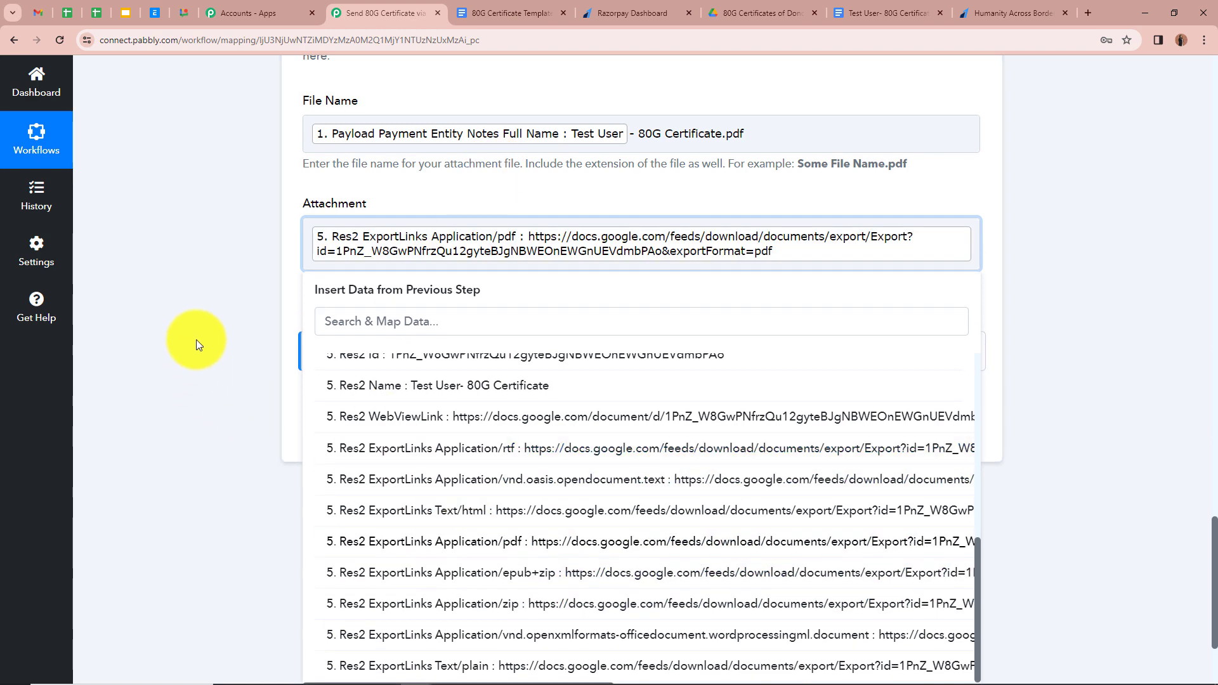
{"action": "left_click", "coordinate": [196, 340]}
{"action": "scroll", "coordinate": [196, 341], "scroll_direction": "down", "scroll_amount": 2}
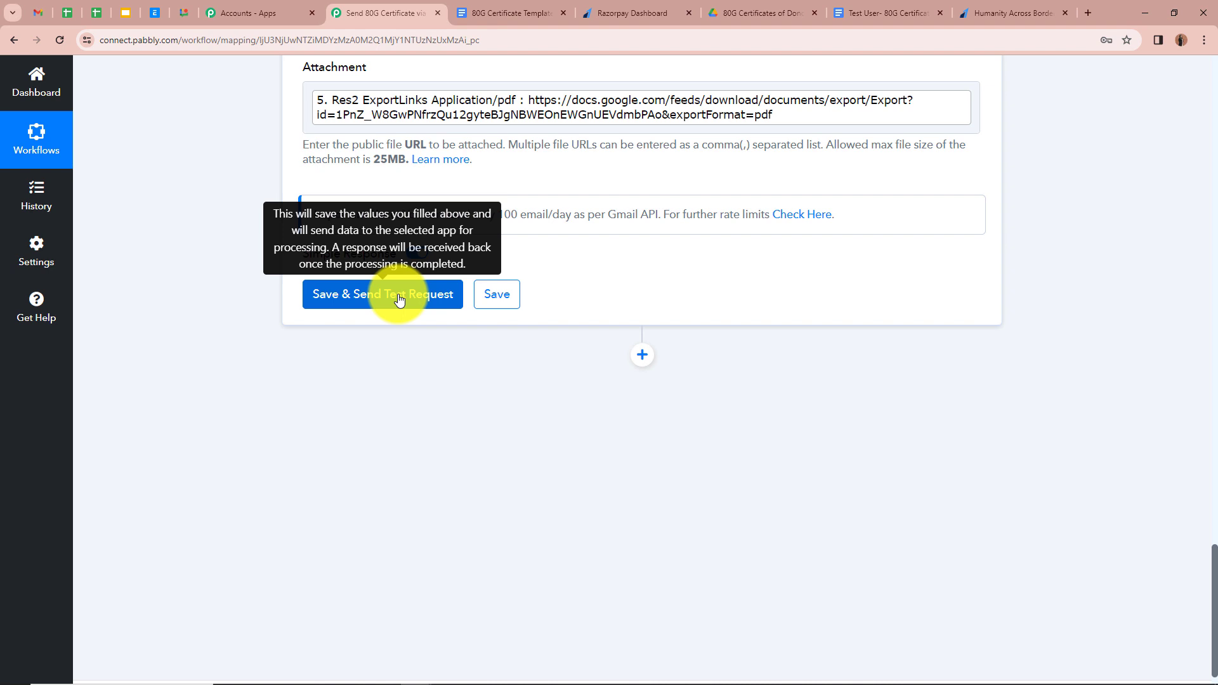
- Save the Gmail step, send a test request, and confirm the response status is 'sent'
{"action": "left_click", "coordinate": [400, 299]}
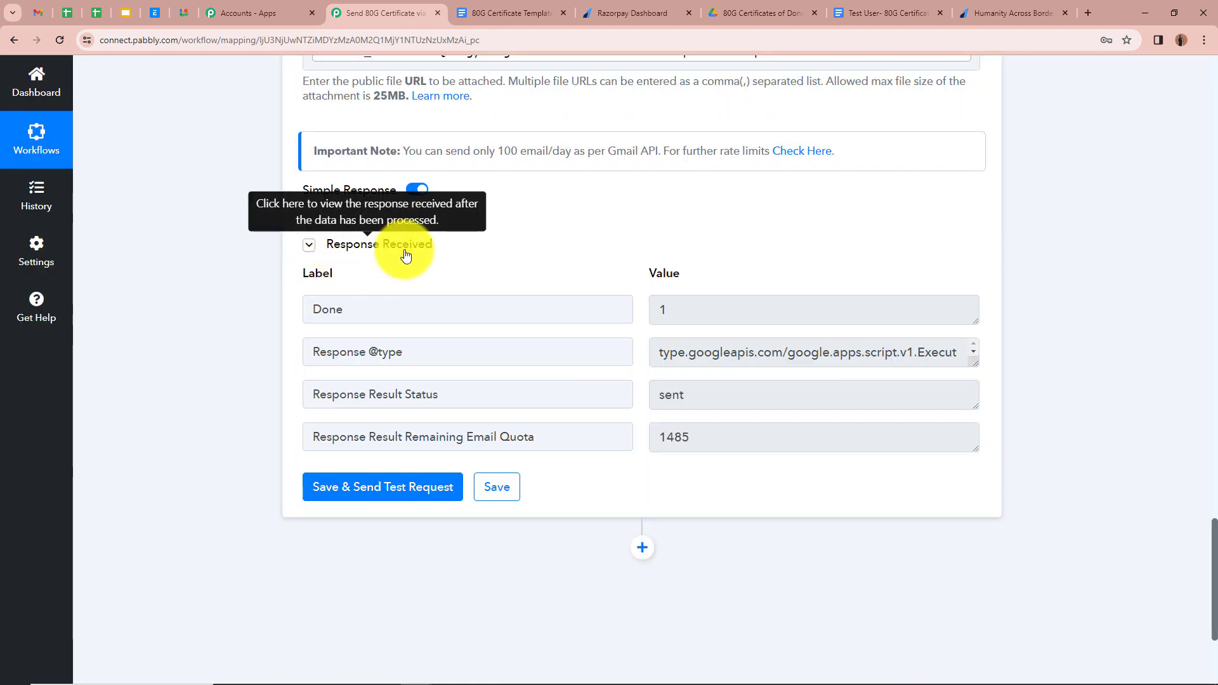
{"action": "double_click", "coordinate": [696, 396]}
{"action": "left_click", "coordinate": [172, 371]}
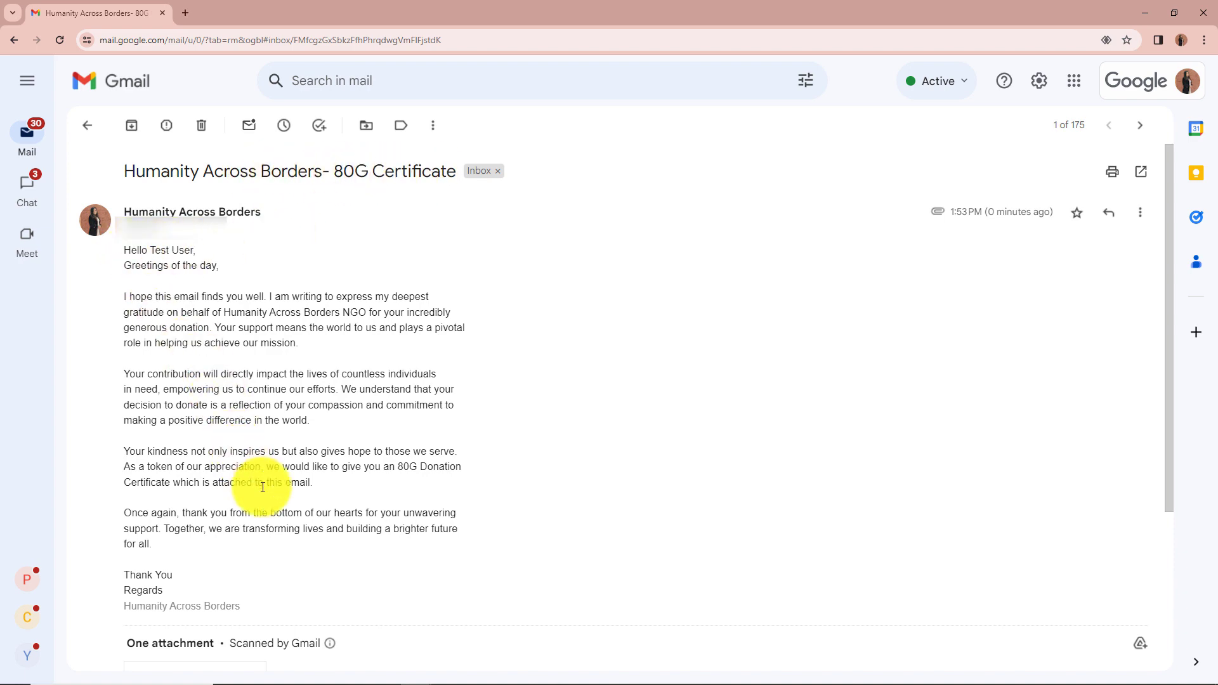
- Preview the attached two-page 80G Certificate PDF listing the ₹15000 card donation
{"action": "scroll", "coordinate": [260, 483], "scroll_direction": "down", "scroll_amount": 3}
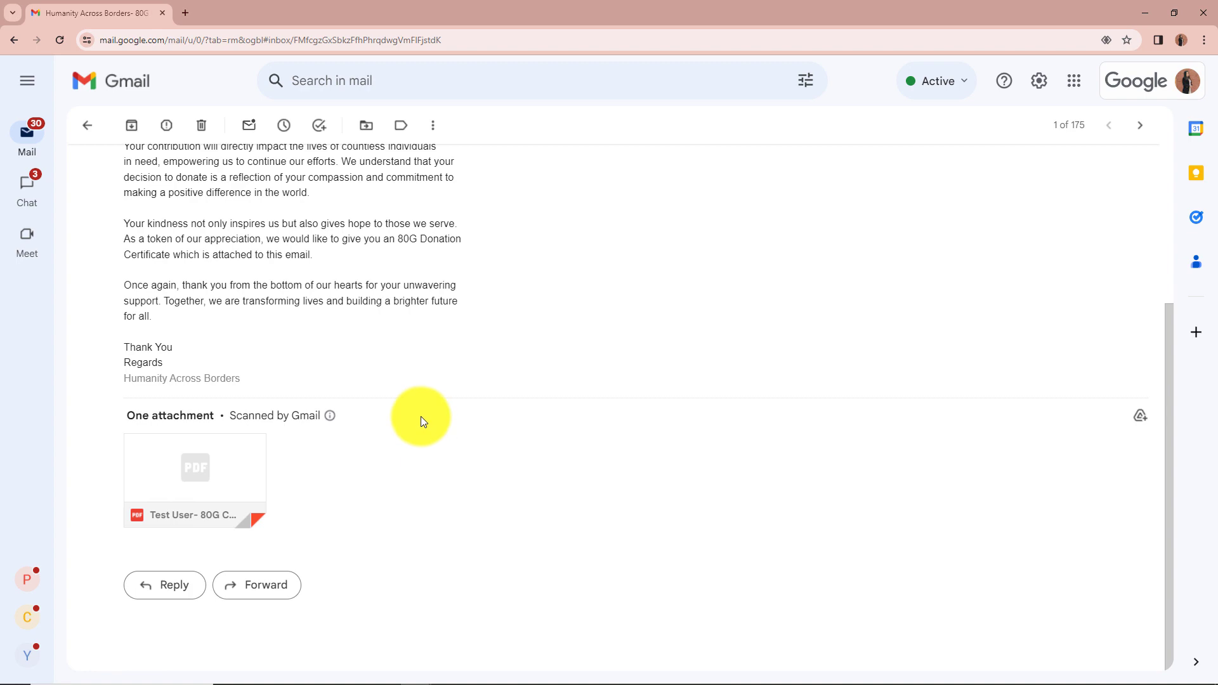
{"action": "left_click", "coordinate": [222, 477]}
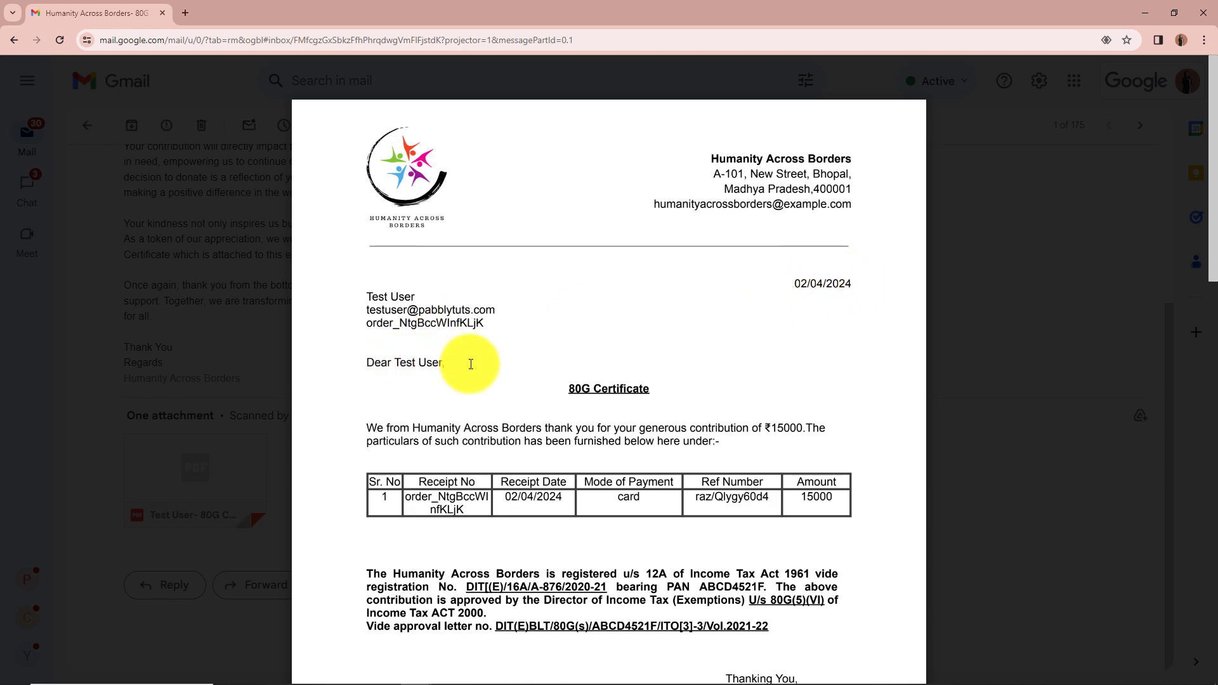
{"action": "scroll", "coordinate": [469, 362], "scroll_direction": "down", "scroll_amount": 2}
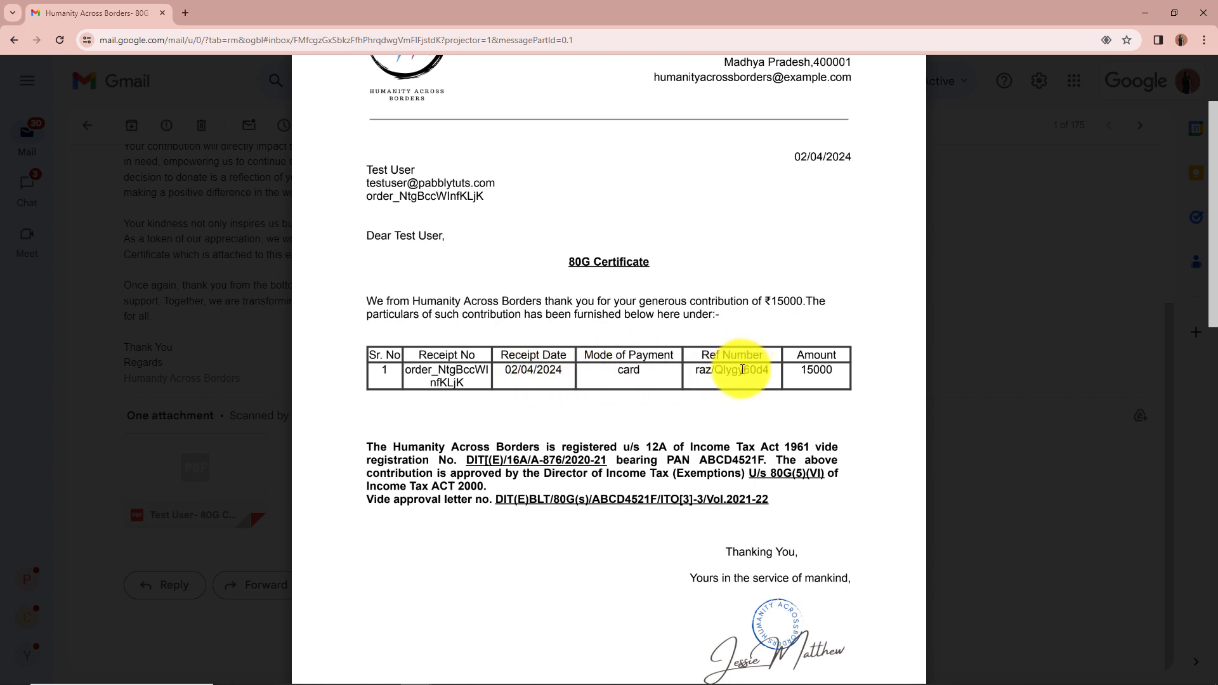
{"action": "scroll", "coordinate": [821, 371], "scroll_direction": "down", "scroll_amount": 1}
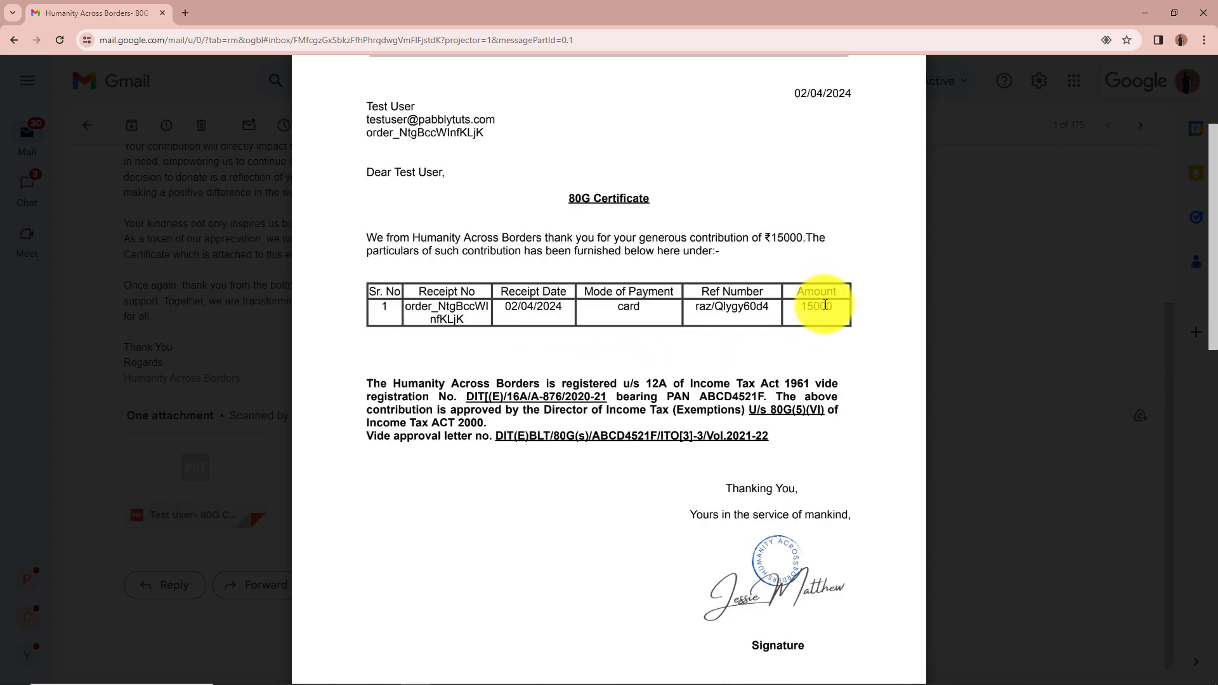
{"action": "scroll", "coordinate": [957, 353], "scroll_direction": "up", "scroll_amount": 3}
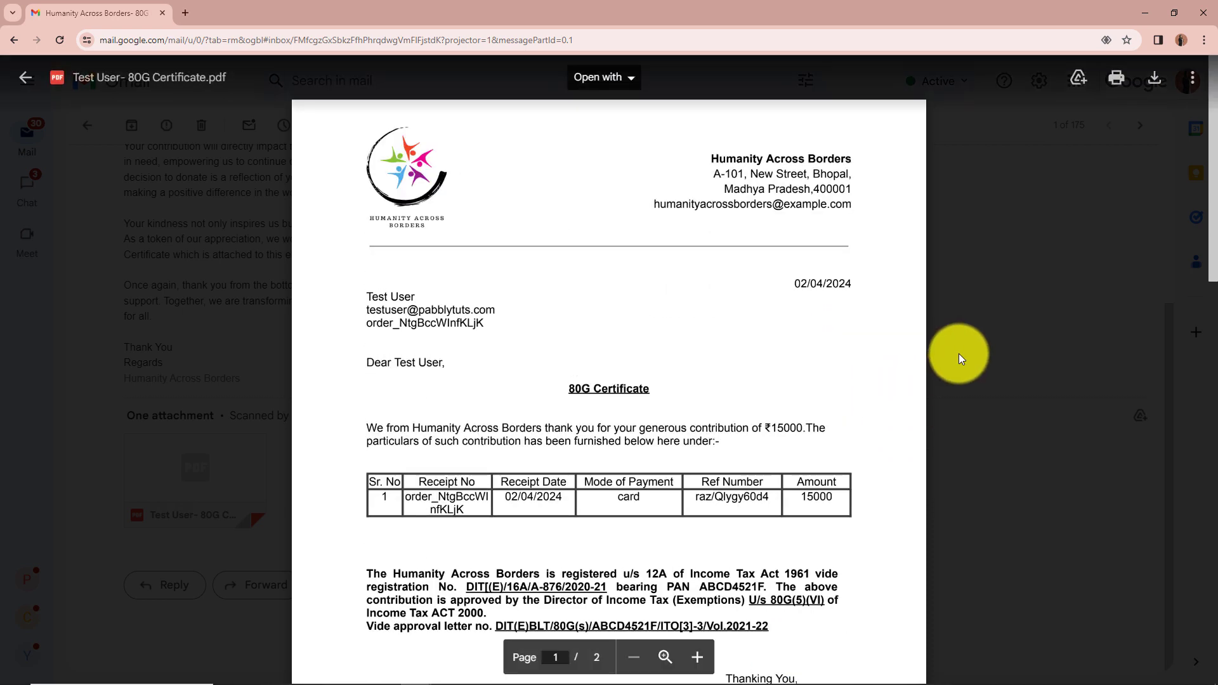
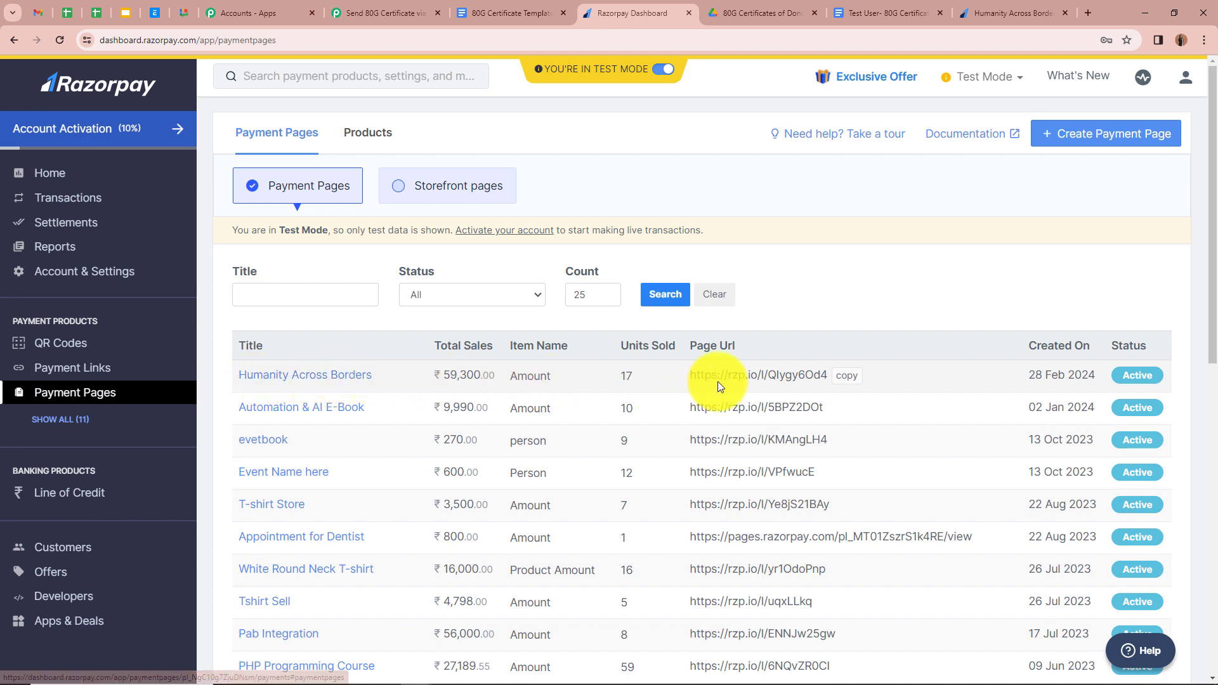
- Copy the Humanity Across Borders payment page link and load it in a new browser tab
{"action": "left_click", "coordinate": [849, 375]}
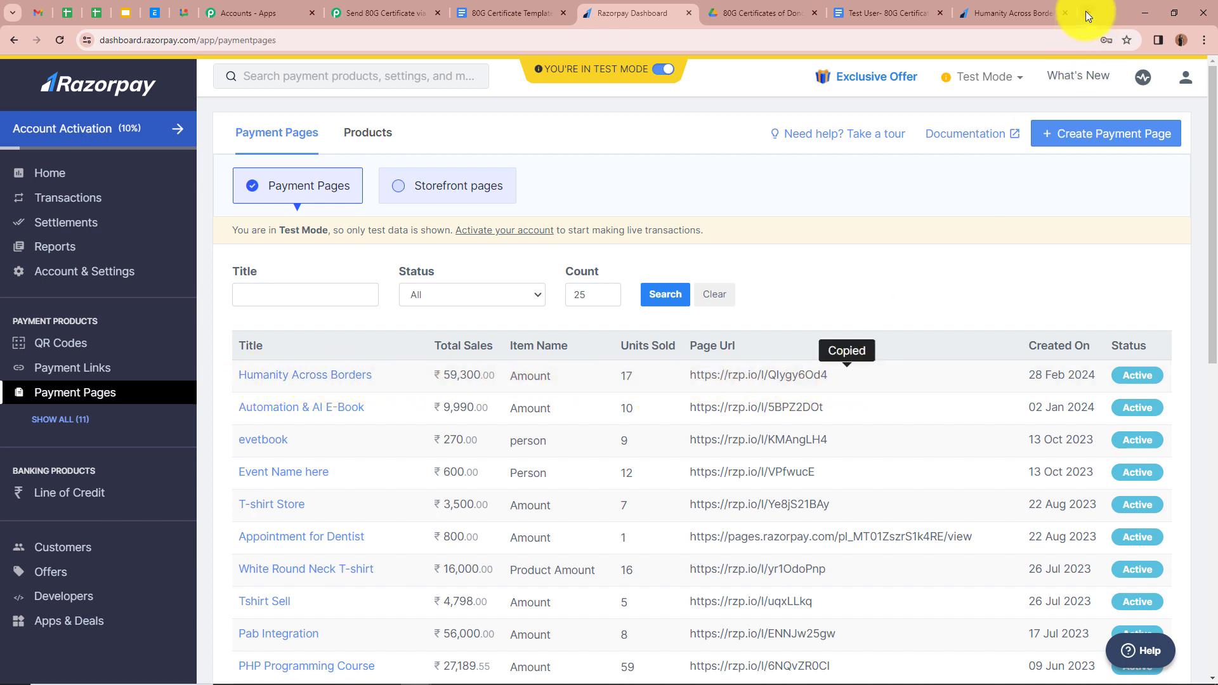
{"action": "left_click", "coordinate": [1087, 13]}
{"action": "key", "text": "ctrl+v"}
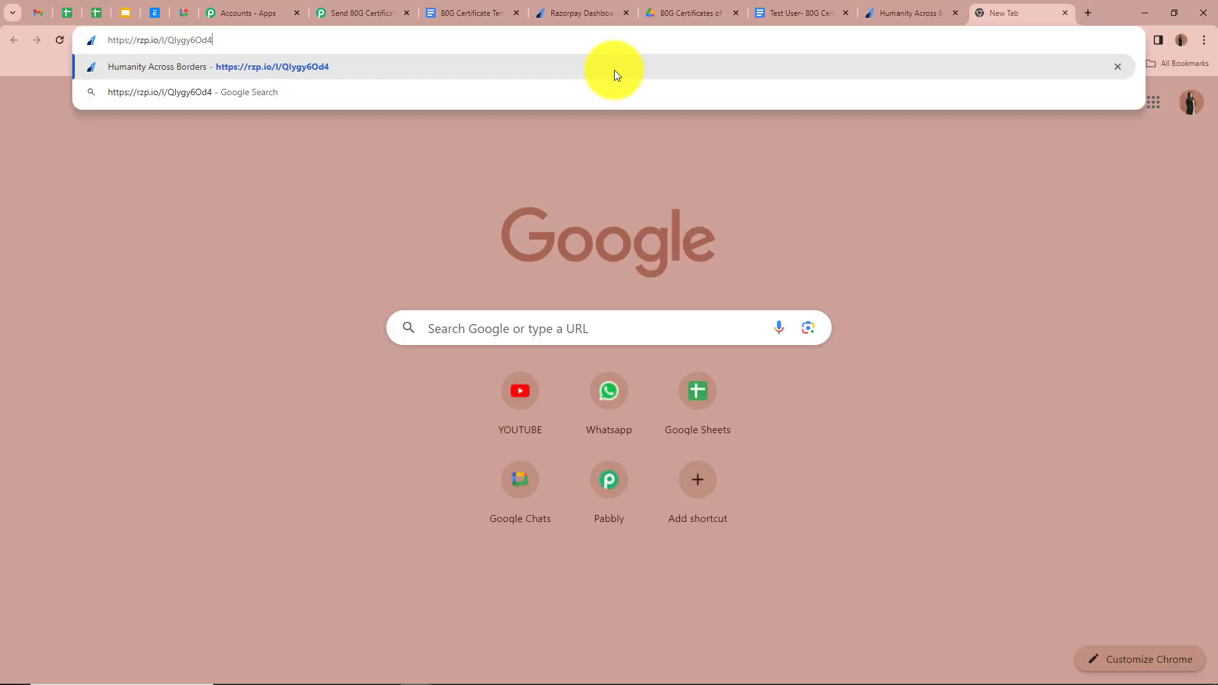
{"action": "key", "text": "Return"}
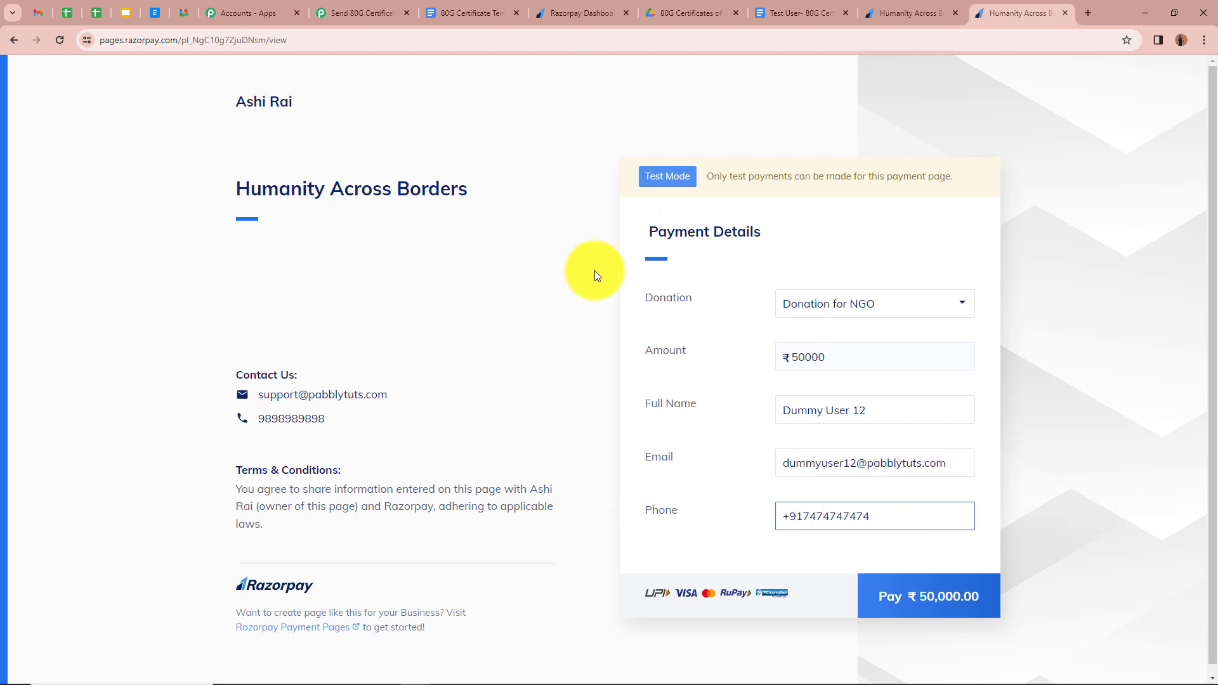
- Pay the ₹50,000 donation by card, entering the test card number, expiry 05/29, holder name and CVV
{"action": "left_click", "coordinate": [990, 601]}
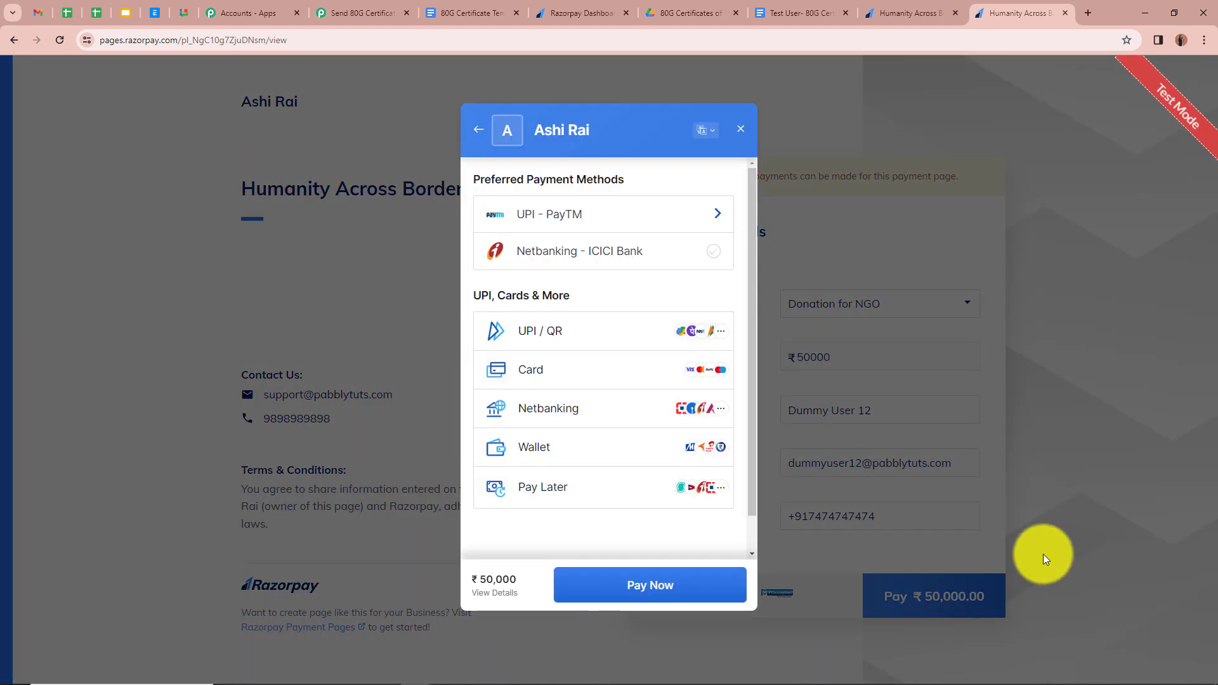
{"action": "left_click", "coordinate": [557, 371]}
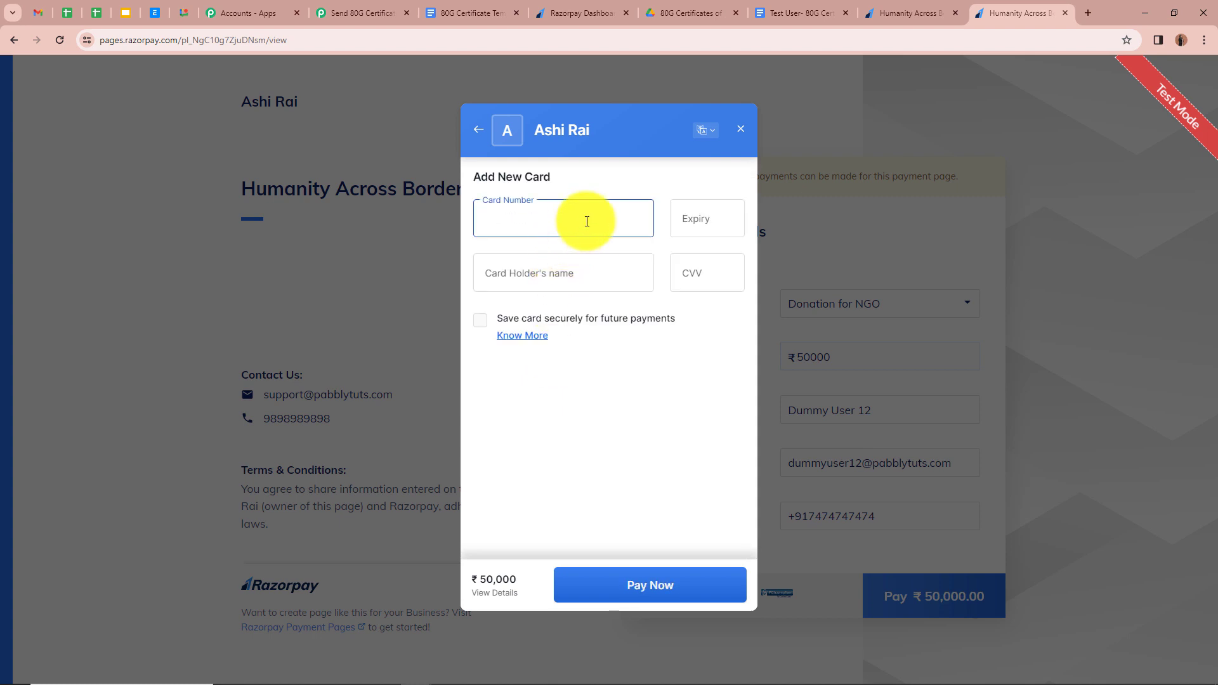
{"action": "type", "text": "4111 1111 1111 1111"}
{"action": "left_click", "coordinate": [708, 220]}
{"action": "type", "text": "05 /"}
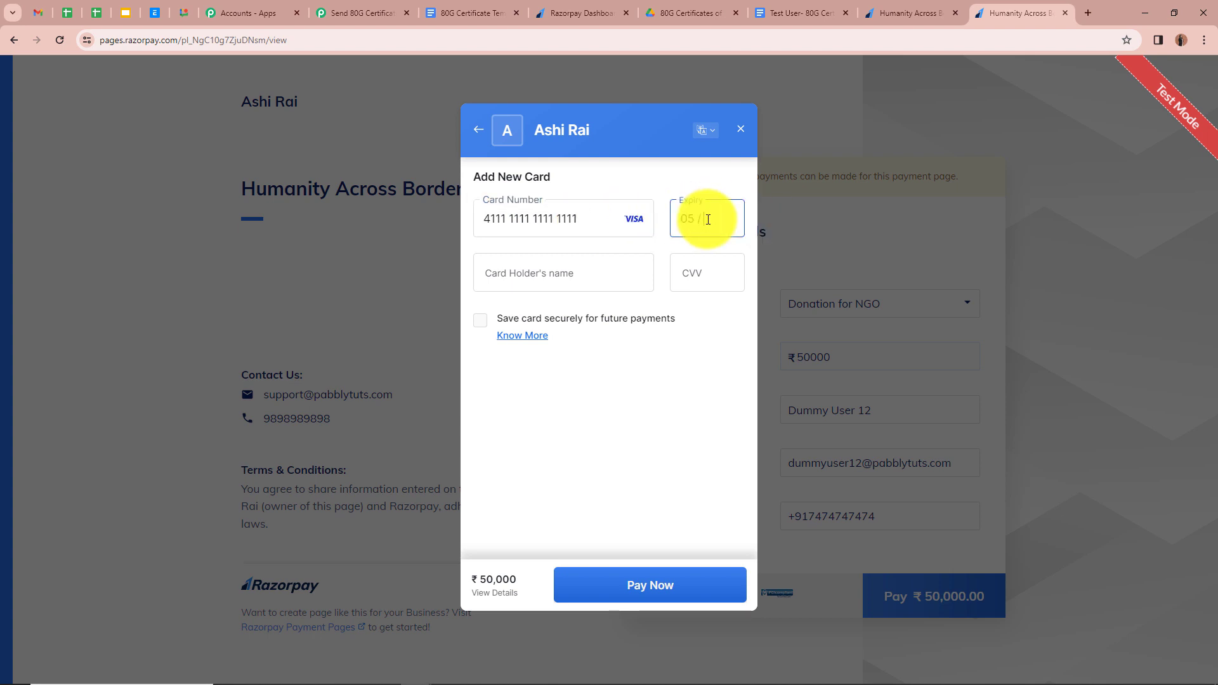
{"action": "type", "text": "29"}
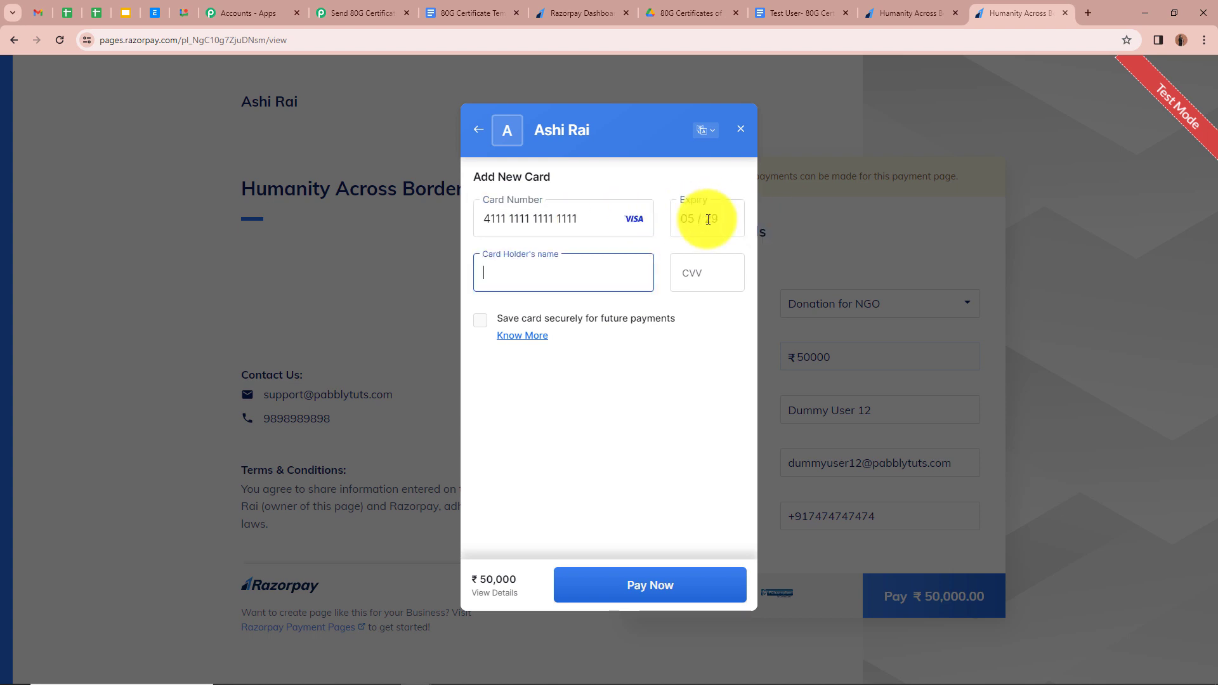
{"action": "type", "text": "Du"}
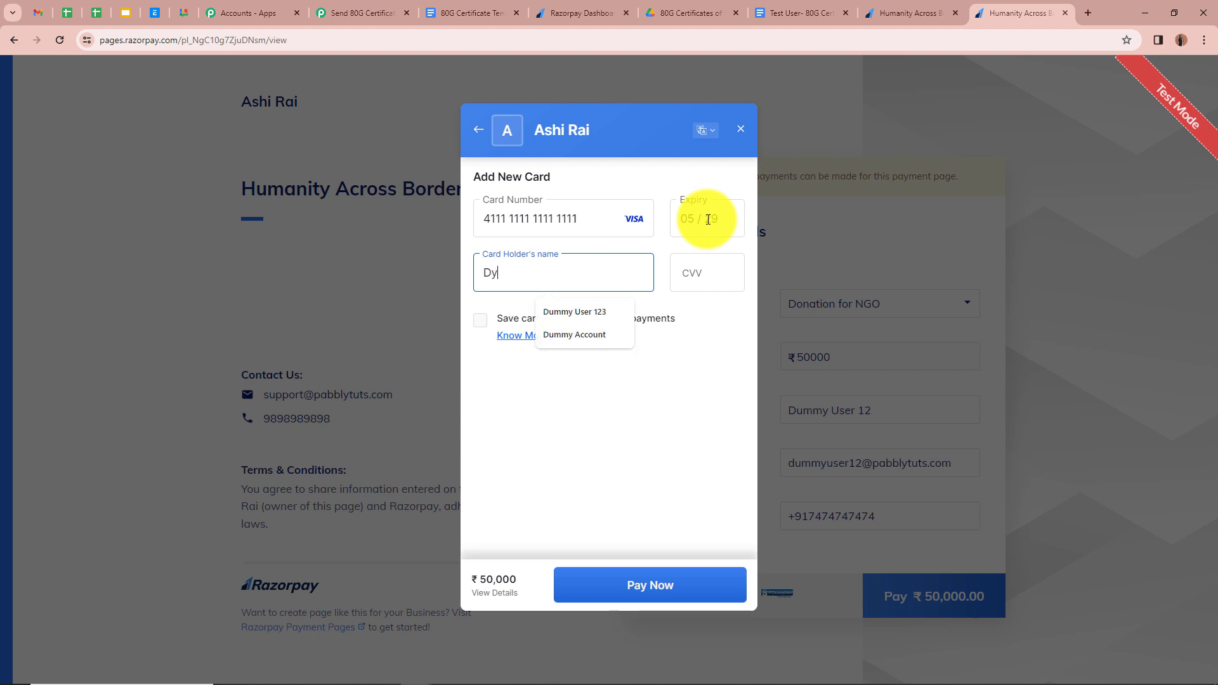
{"action": "key", "text": "Down"}
{"action": "key", "text": "Return"}
{"action": "left_click", "coordinate": [702, 278]}
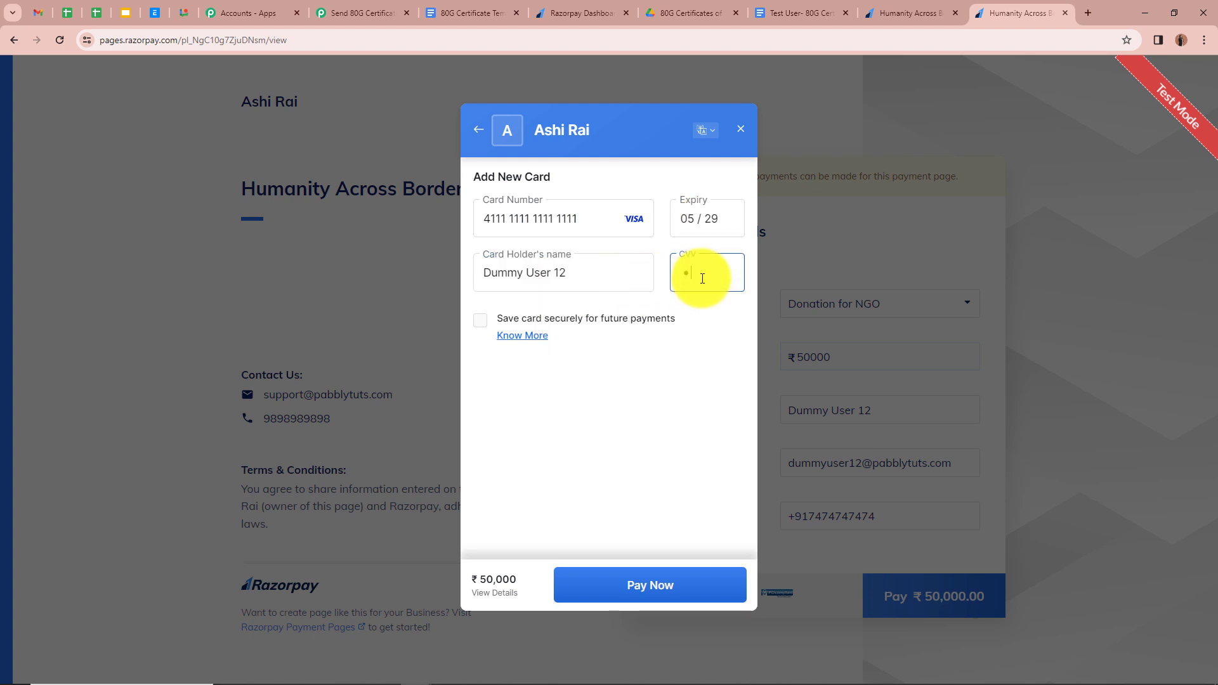
{"action": "type", "text": "3"}
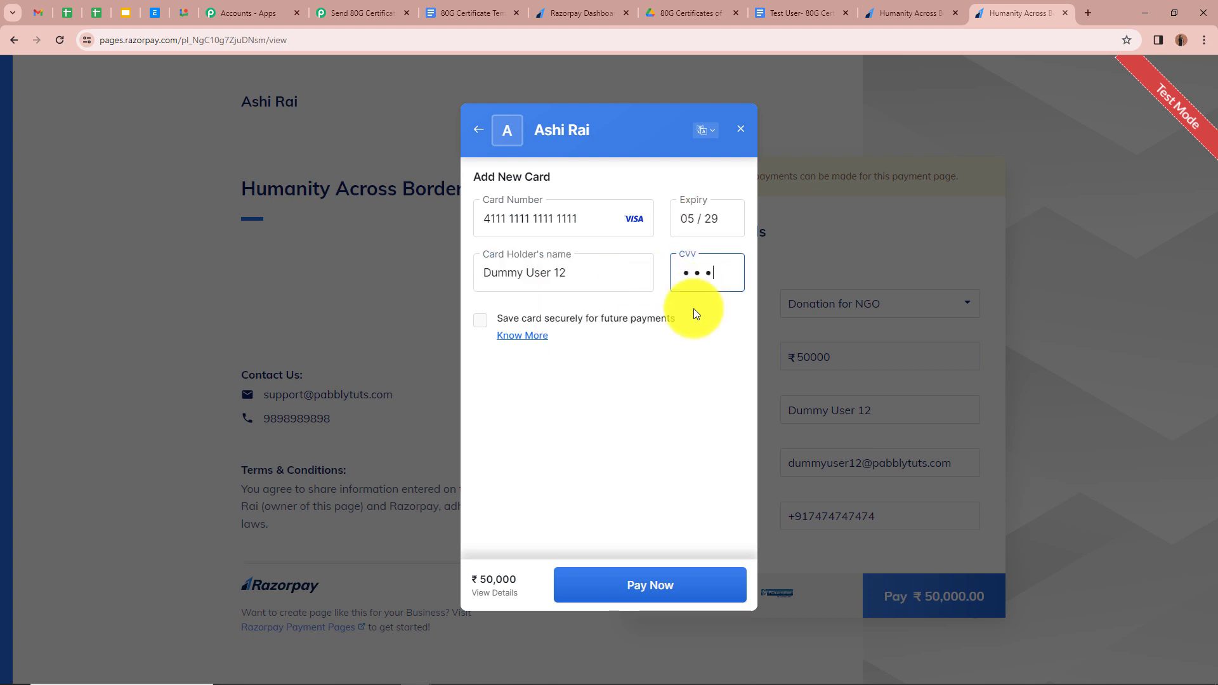
- Submit the card payment without saving the card and confirm it with the one-time password
{"action": "left_click", "coordinate": [678, 588]}
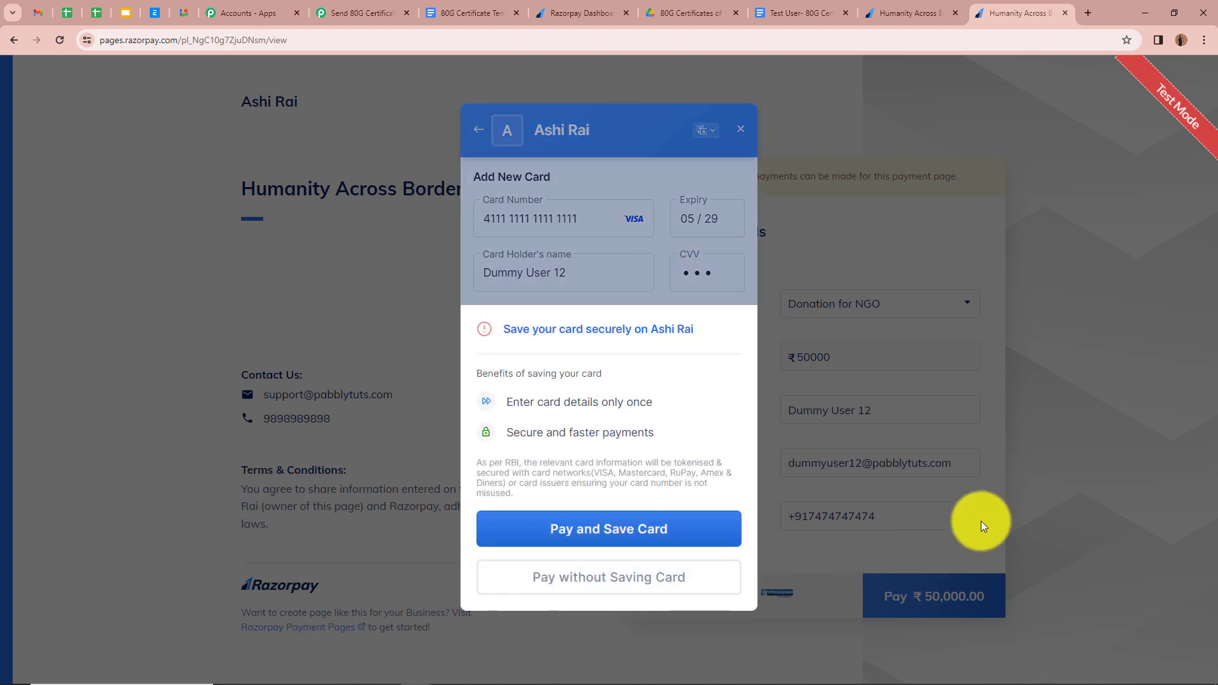
{"action": "left_click", "coordinate": [685, 577]}
{"action": "left_click", "coordinate": [465, 415]}
{"action": "type", "text": "1111"}
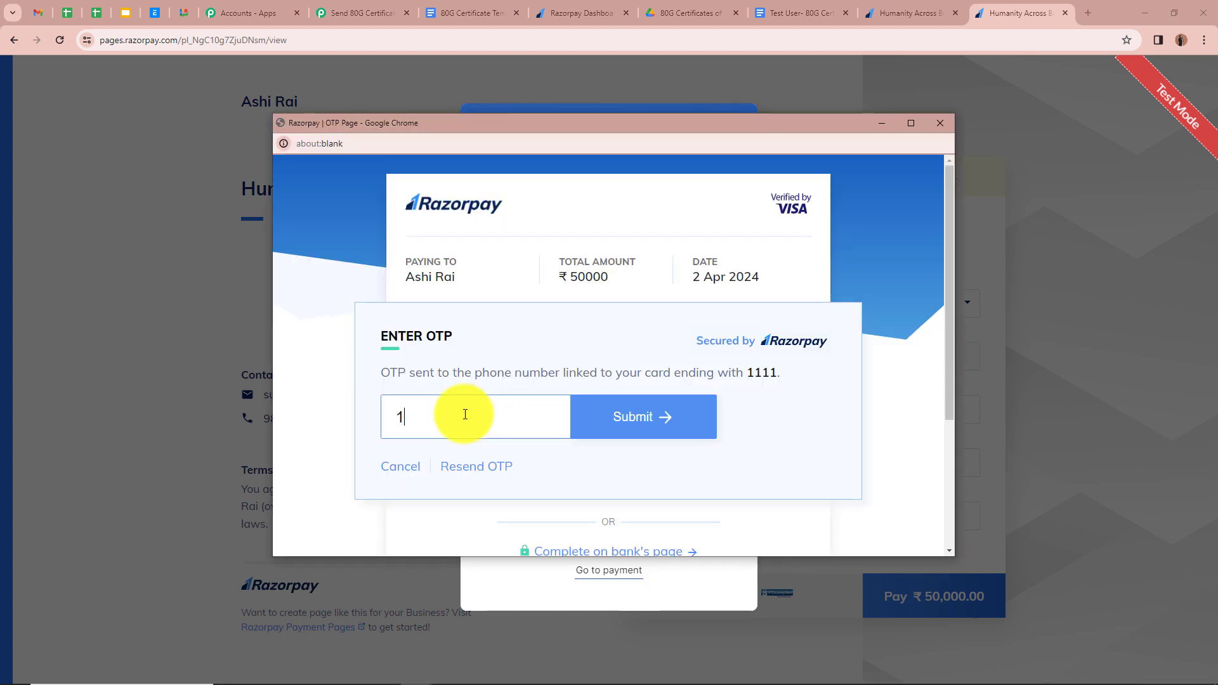
{"action": "left_click", "coordinate": [654, 411]}
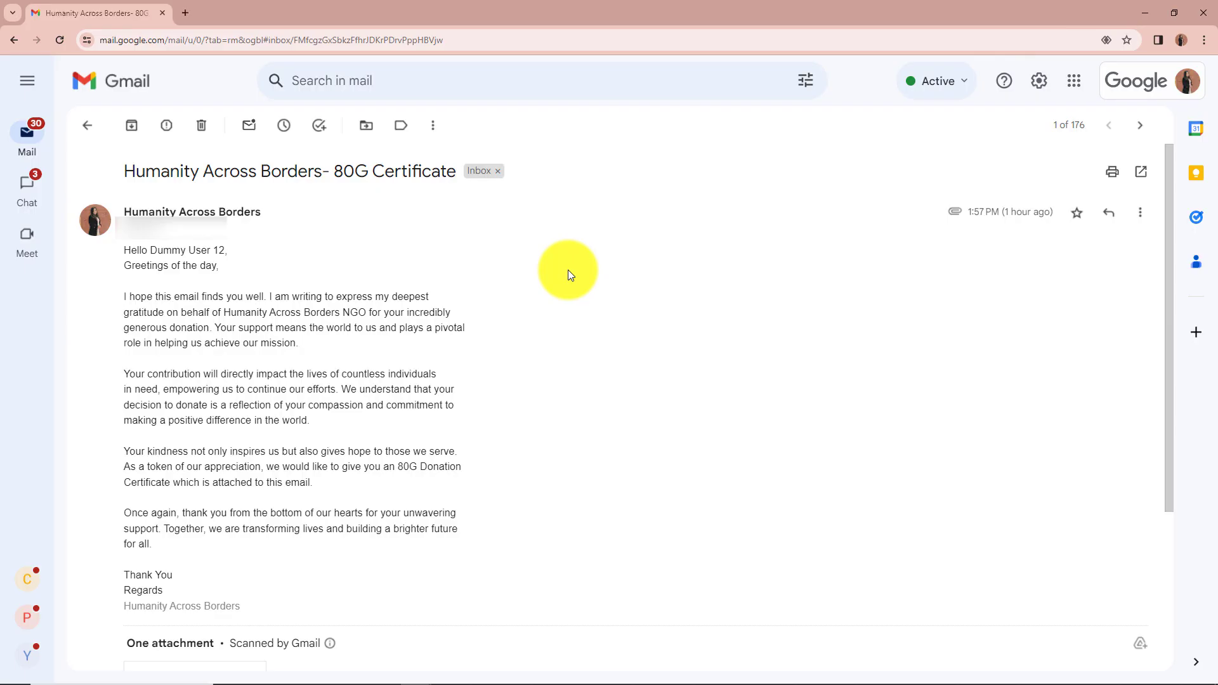
- Scroll through the 80G Certificate email to its 84 KB PDF certificate attachment
{"action": "scroll", "coordinate": [635, 330], "scroll_direction": "down", "scroll_amount": 3}
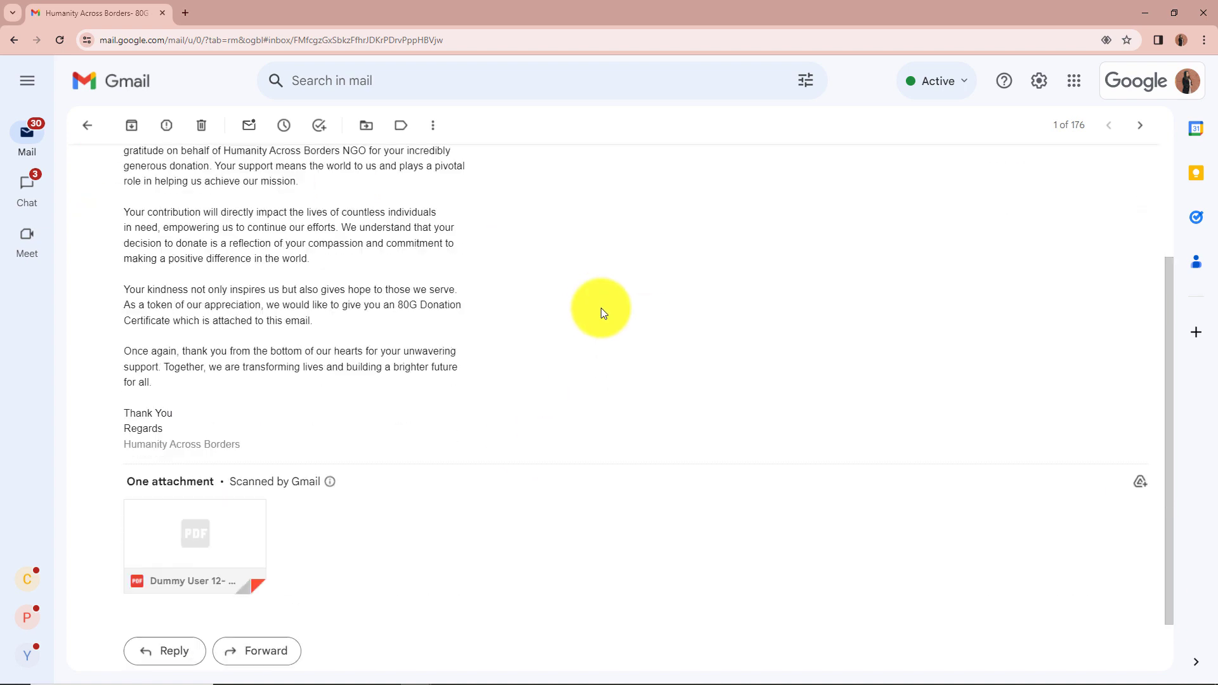
{"action": "mouse_move", "coordinate": [231, 473]}
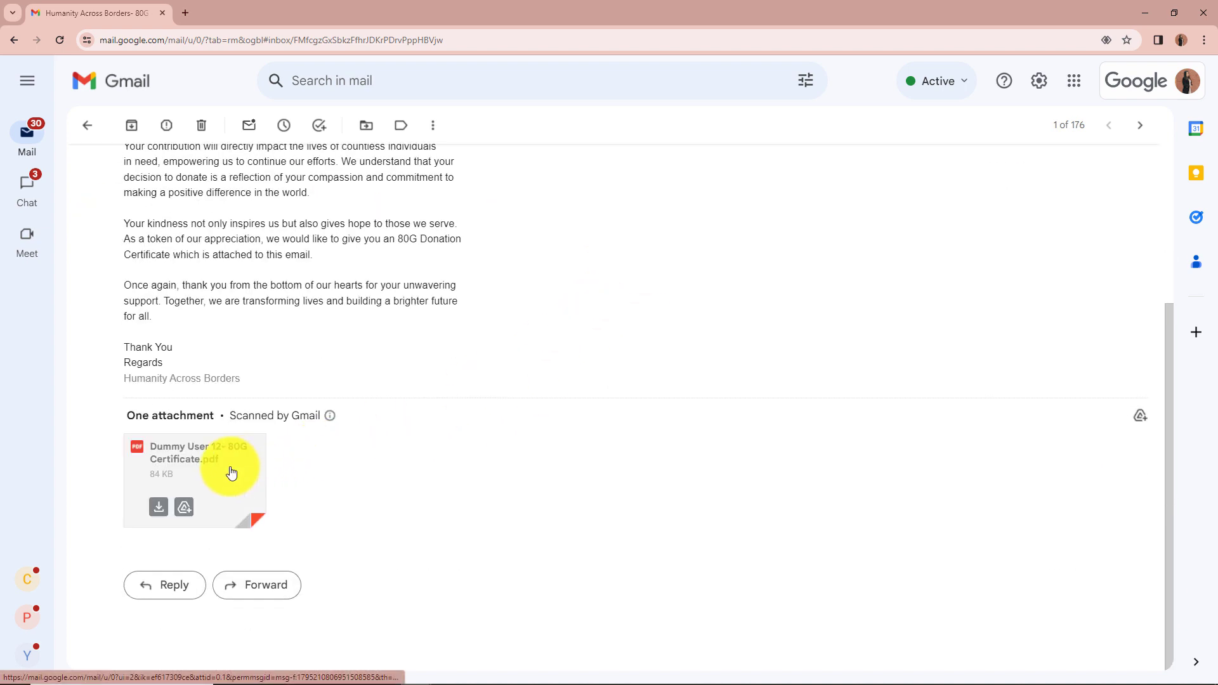
{"action": "scroll", "coordinate": [590, 336], "scroll_direction": "up", "scroll_amount": 3}
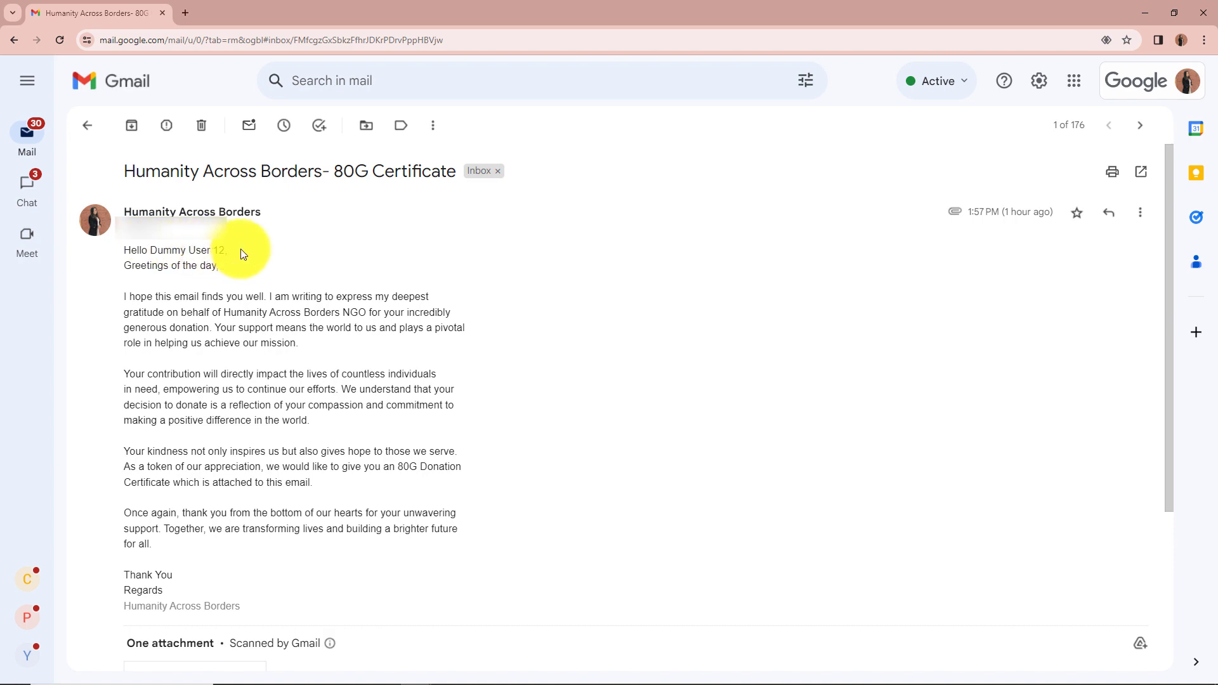
{"action": "scroll", "coordinate": [291, 268], "scroll_direction": "down", "scroll_amount": 3}
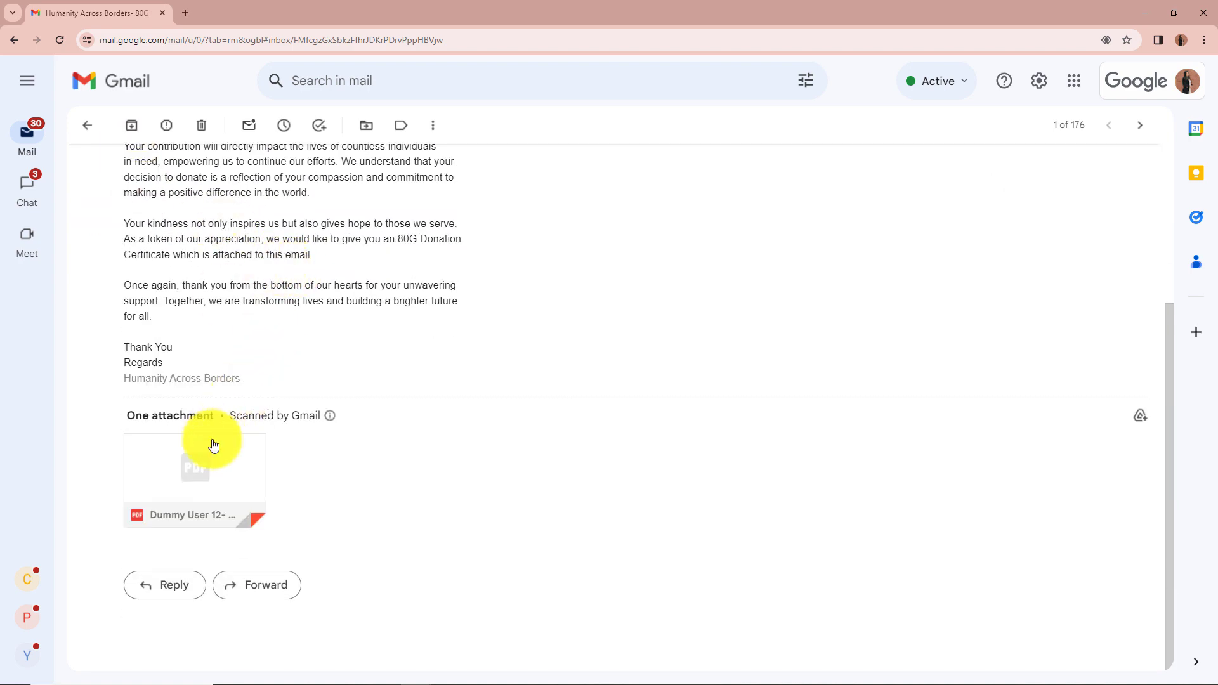
- Preview the certificate PDF and check the 02/04/2024 card payment of 50000 to Humanity Across Borders
{"action": "left_click", "coordinate": [203, 480]}
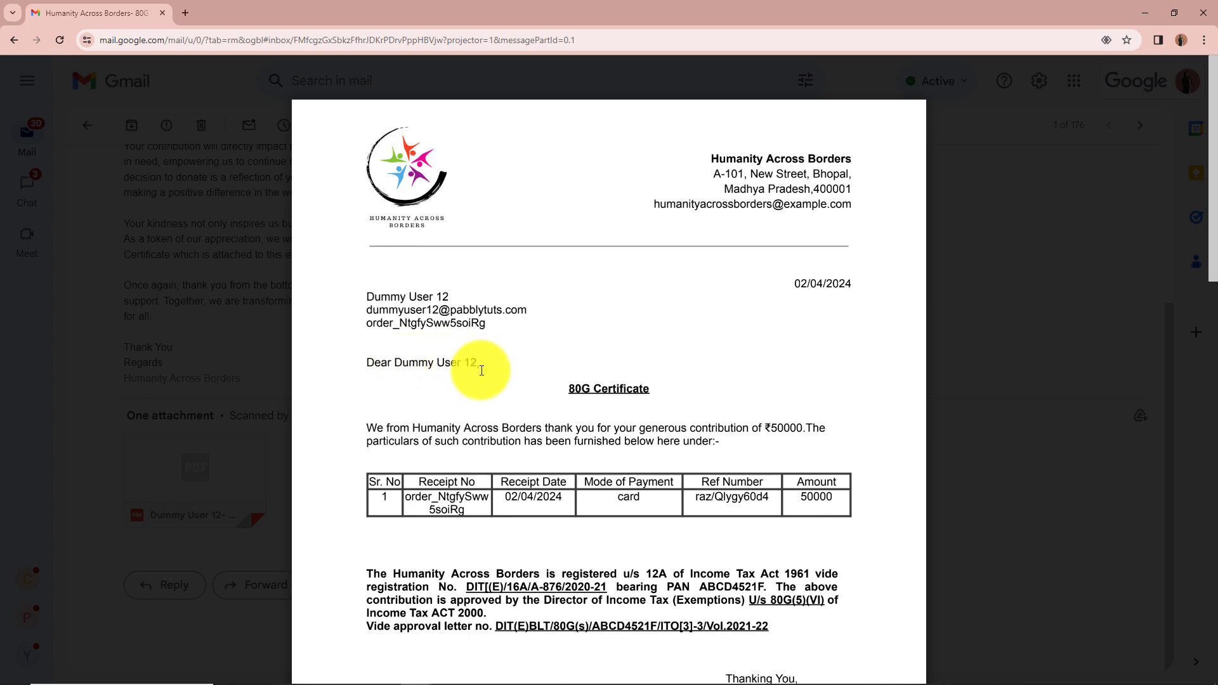
{"action": "scroll", "coordinate": [409, 366], "scroll_direction": "down", "scroll_amount": 2}
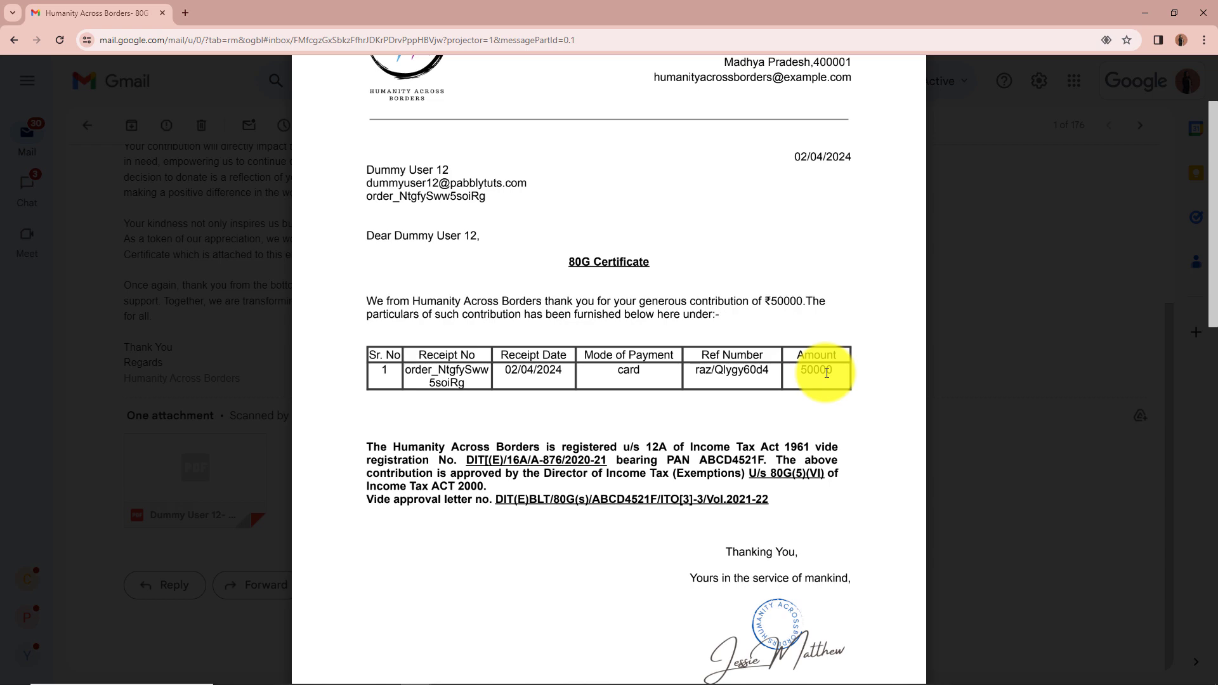
{"action": "scroll", "coordinate": [827, 373], "scroll_direction": "up", "scroll_amount": 2}
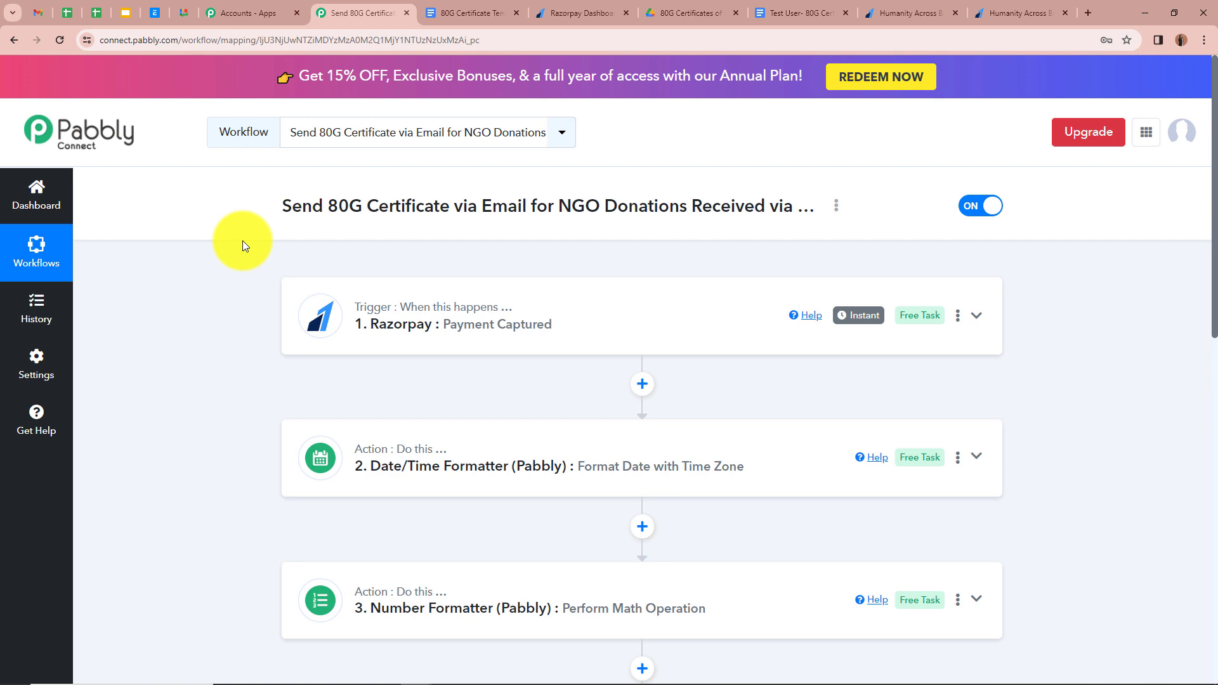
{"action": "scroll", "coordinate": [242, 241], "scroll_direction": "down", "scroll_amount": 9}
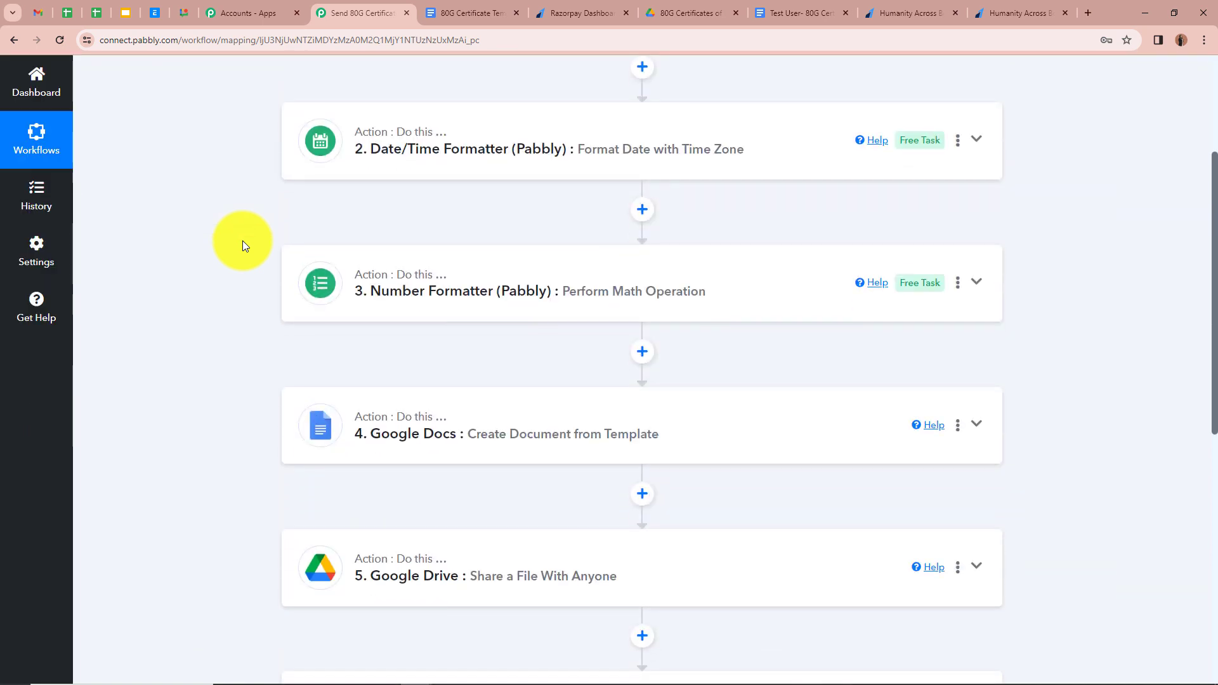
{"action": "scroll", "coordinate": [242, 242], "scroll_direction": "up", "scroll_amount": 9}
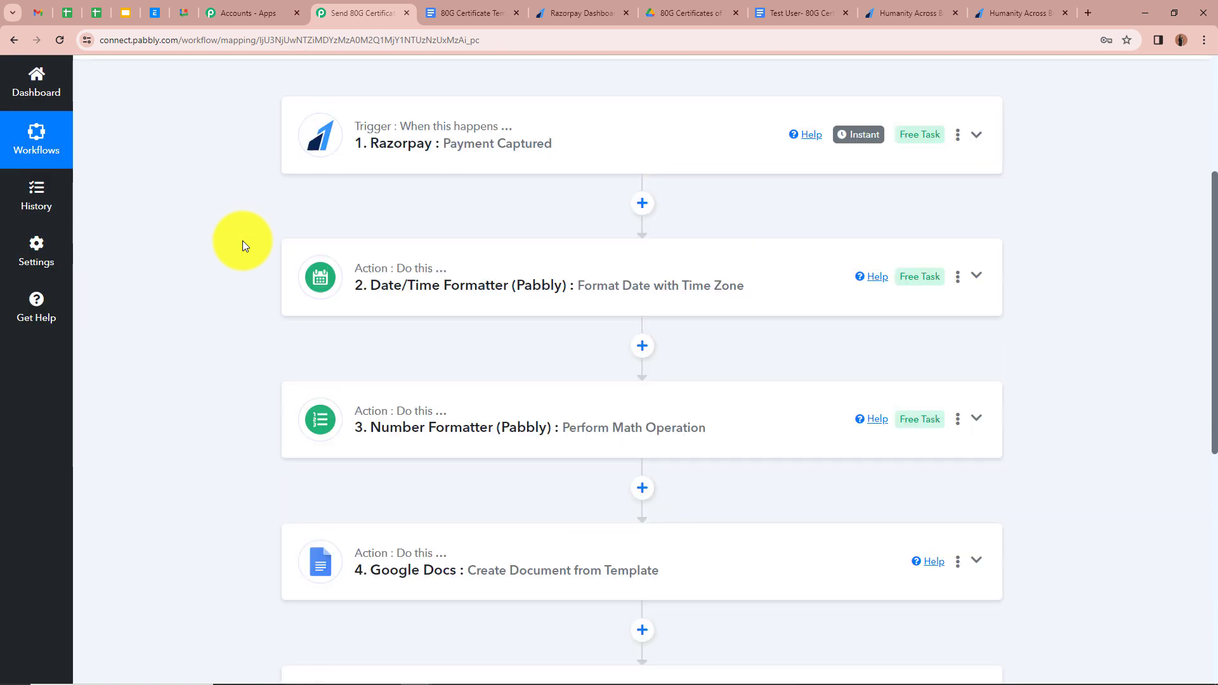